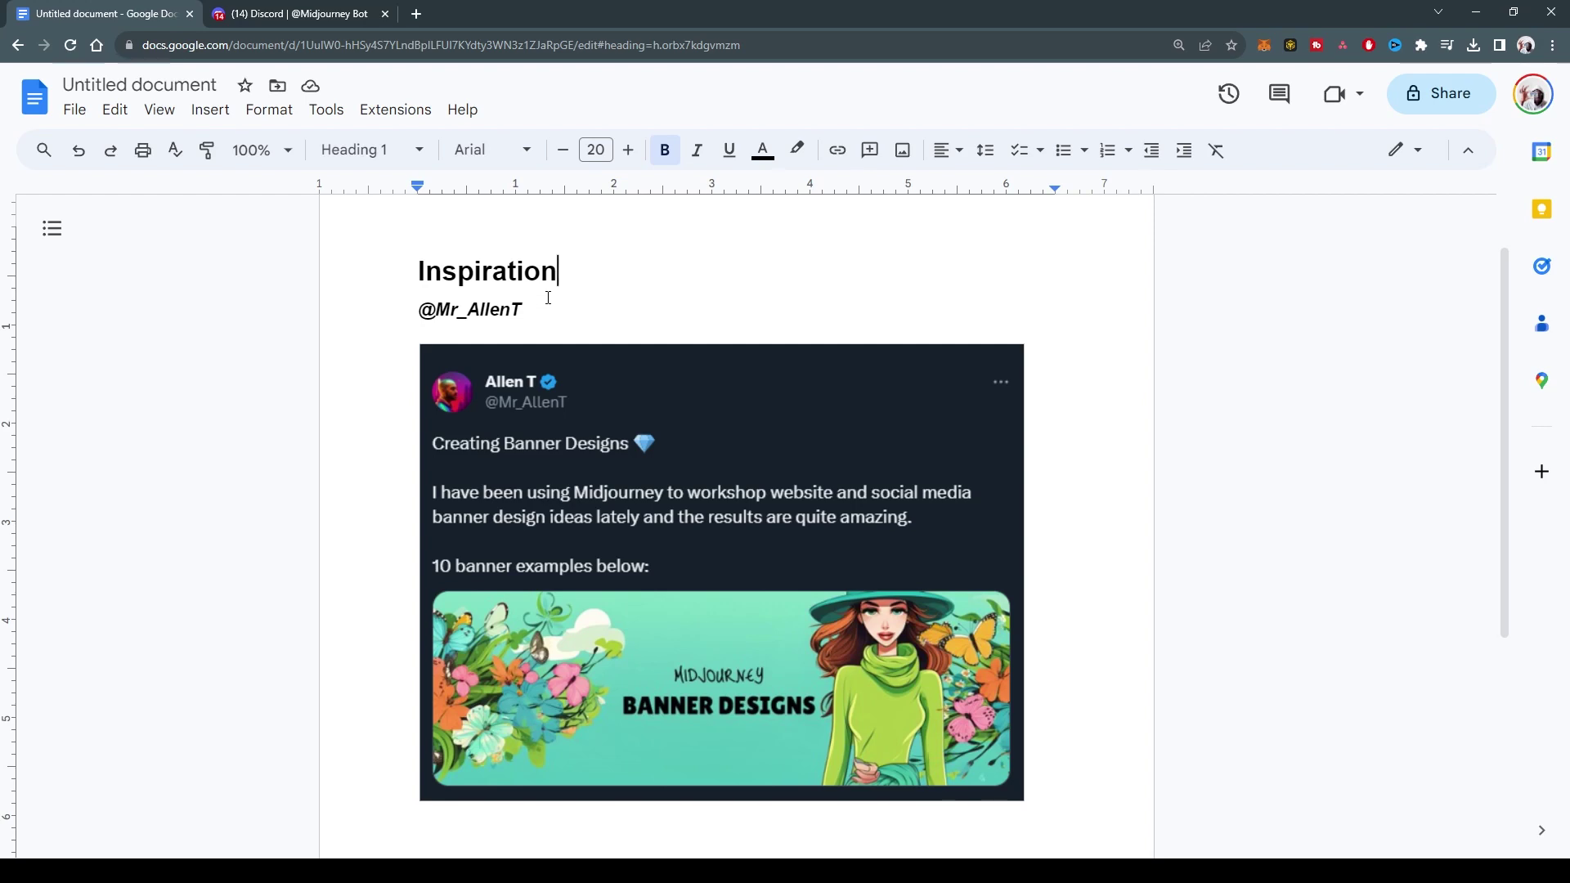
Scroll through the banner inspiration notes down to the 'website banner design' Prompt heading.
{"action": "scroll", "coordinate": [543, 298], "scroll_direction": "down", "scroll_amount": 2}
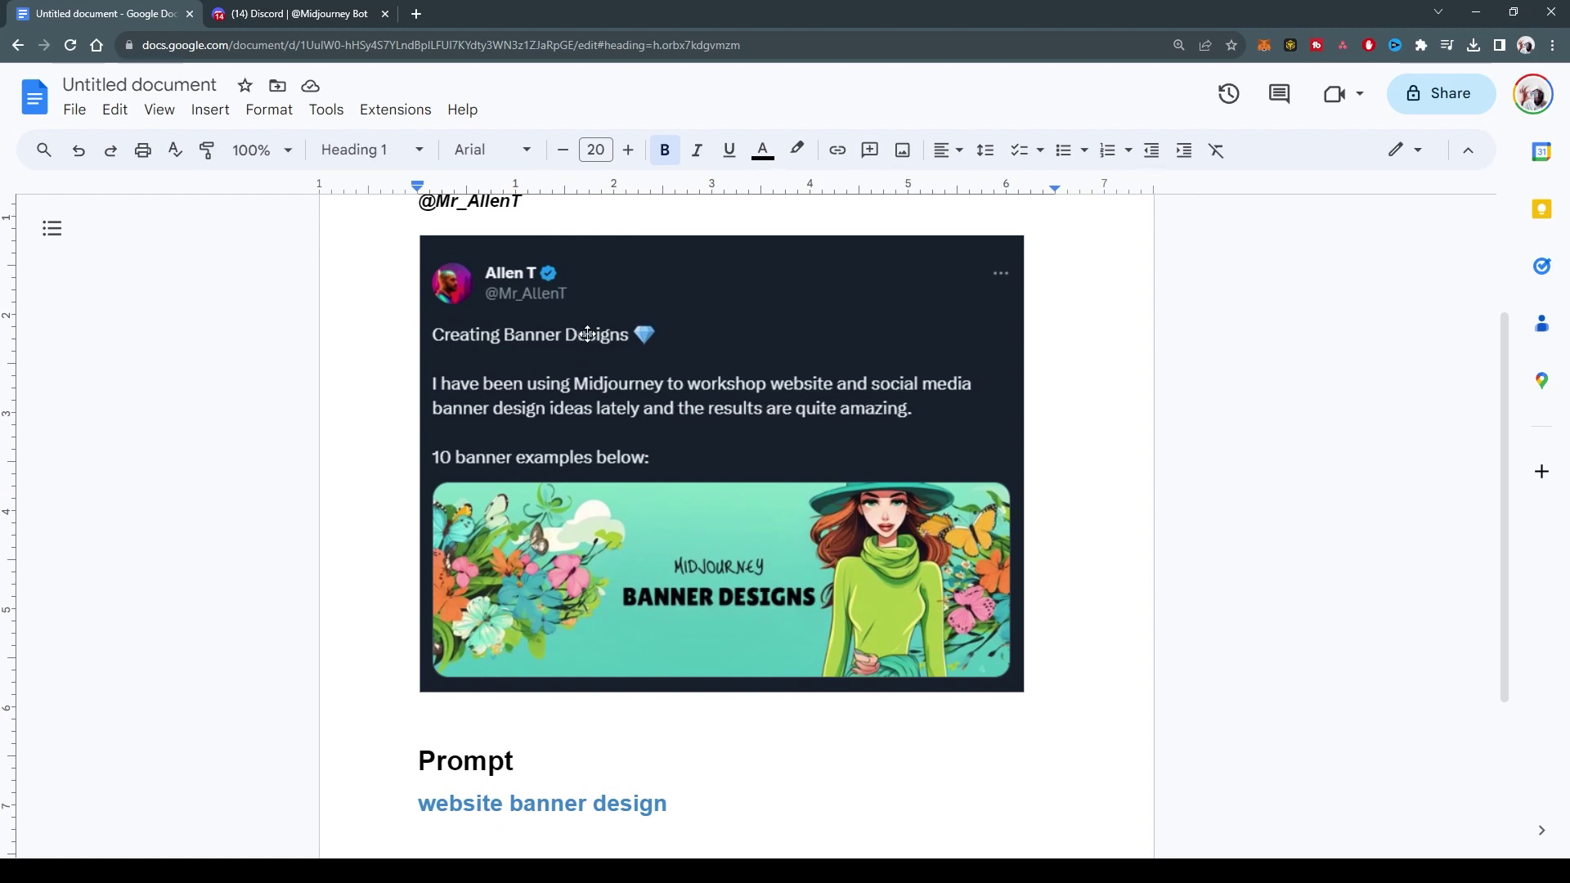
{"action": "scroll", "coordinate": [587, 335], "scroll_direction": "down", "scroll_amount": 2}
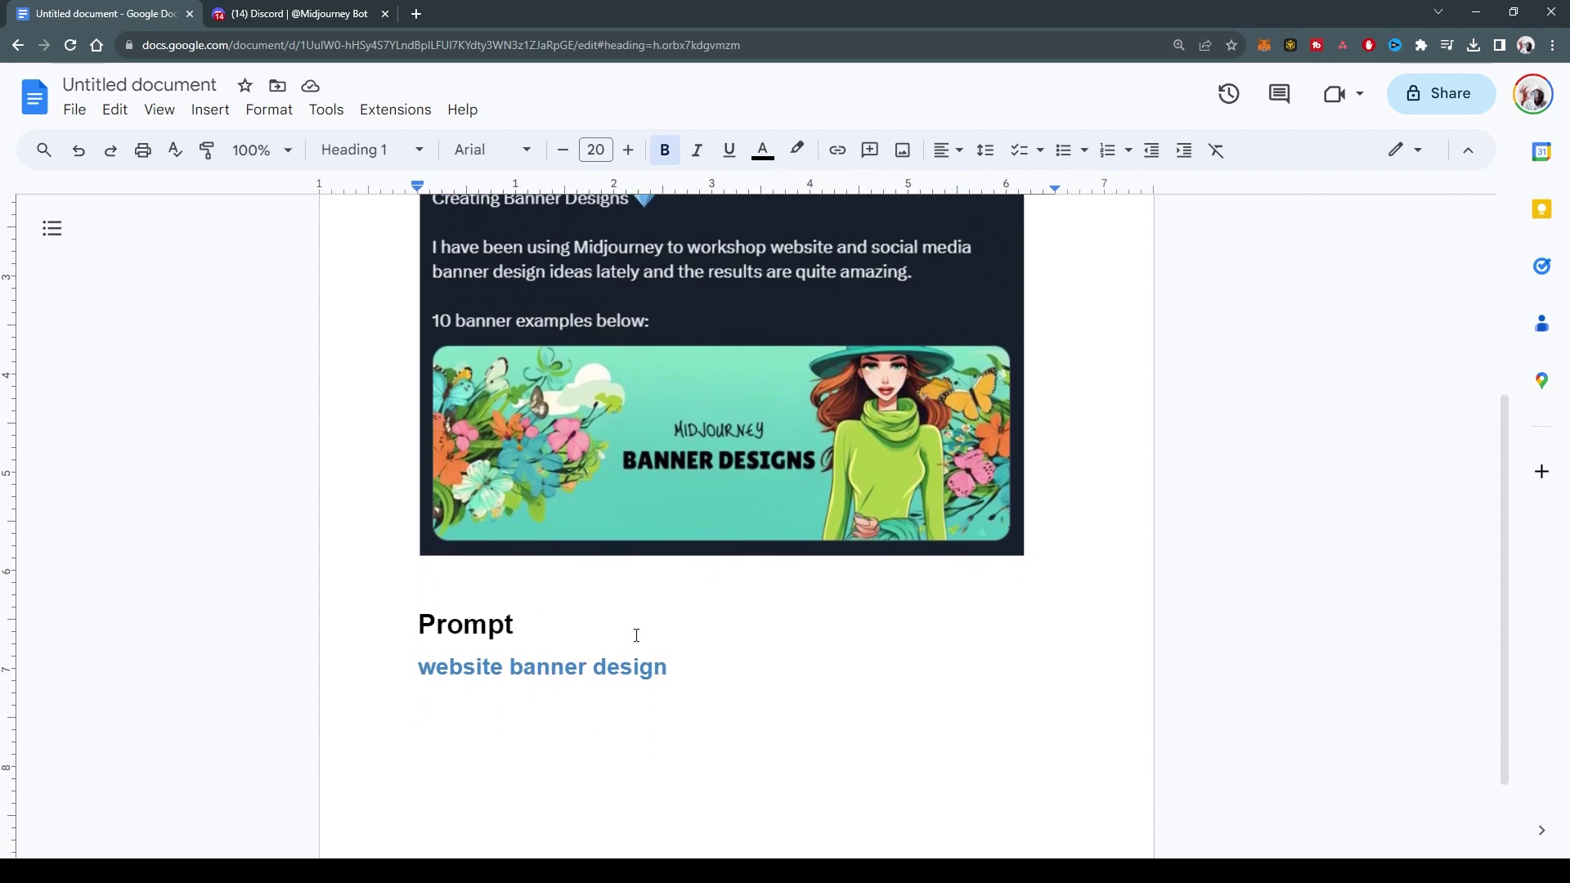
In the Midjourney Bot chat, submit /imagine 'a family of puppies website banner design, 8K, wide angle --ar 3:1'.
{"action": "left_click", "coordinate": [284, 13]}
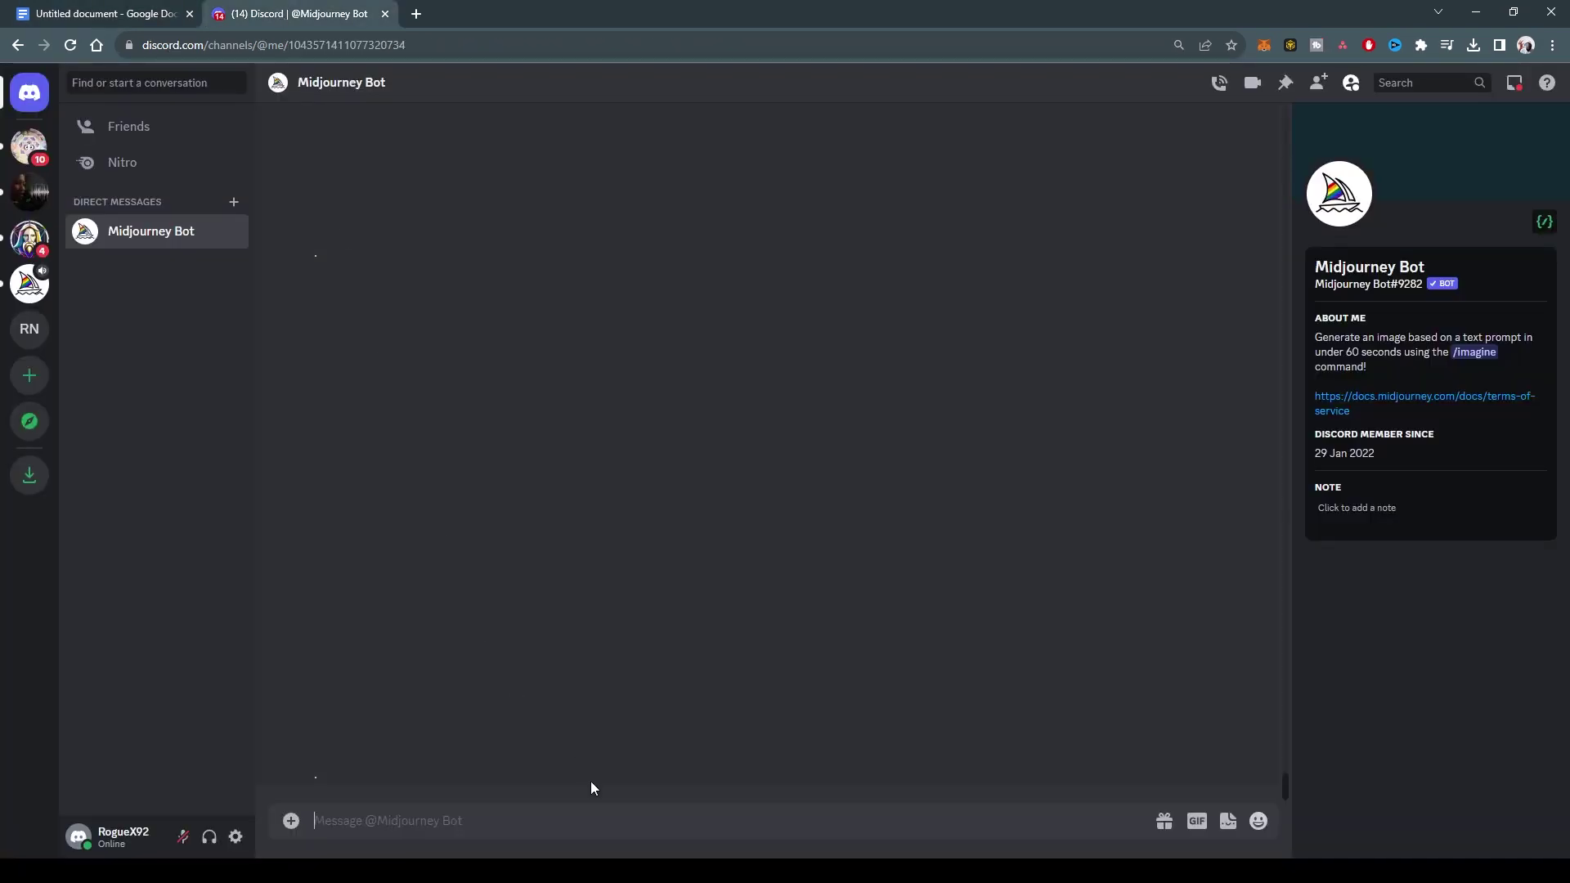
{"action": "type", "text": "/imagine"}
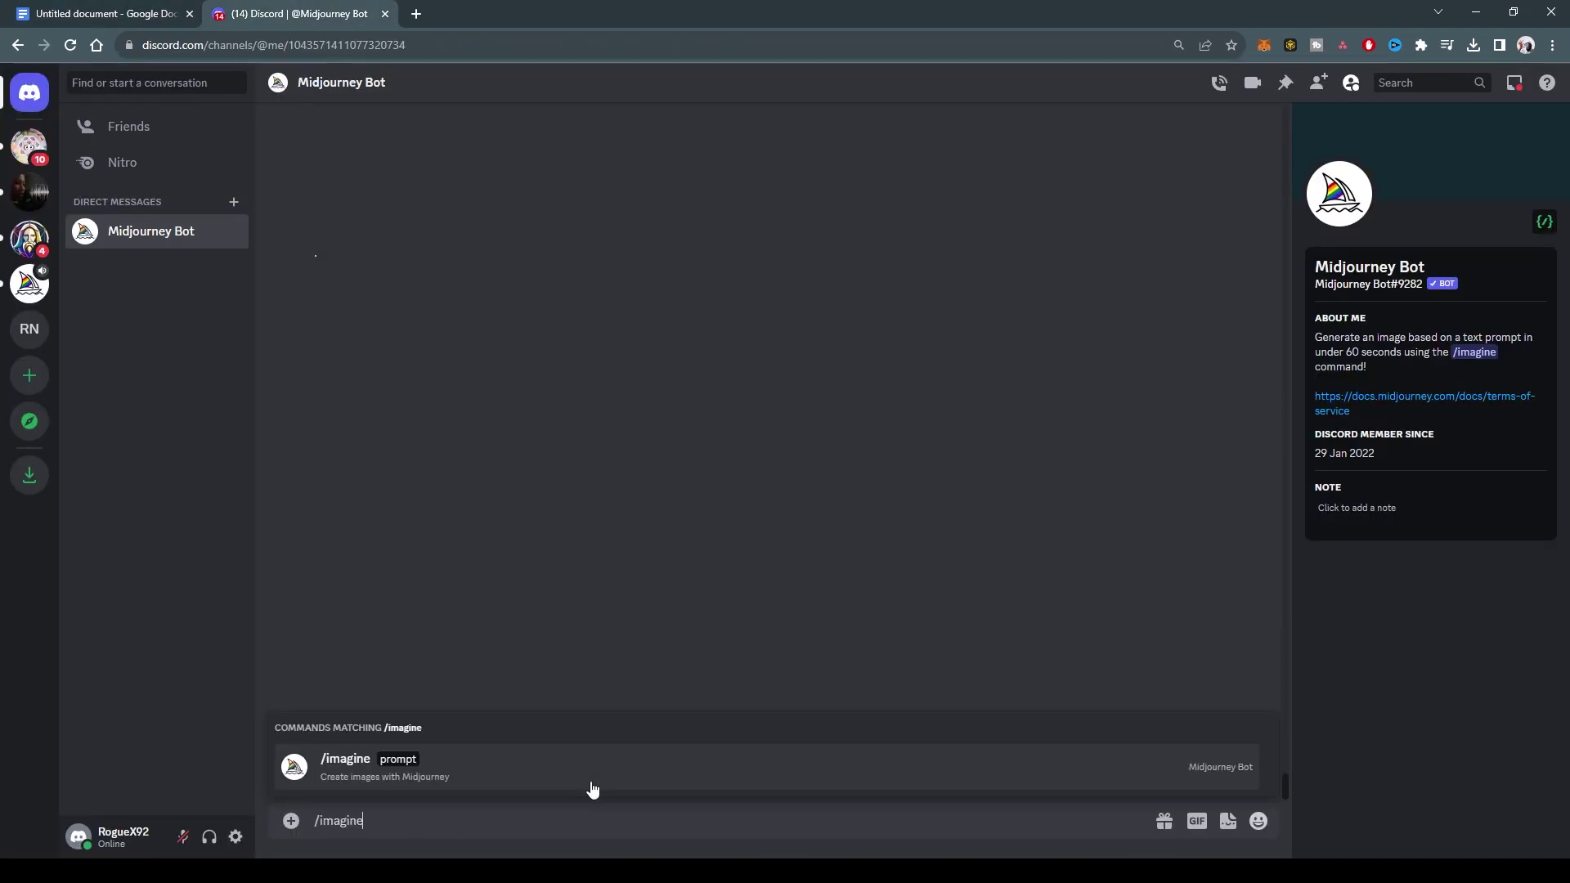
{"action": "key", "text": "Tab"}
{"action": "type", "text": "webs"}
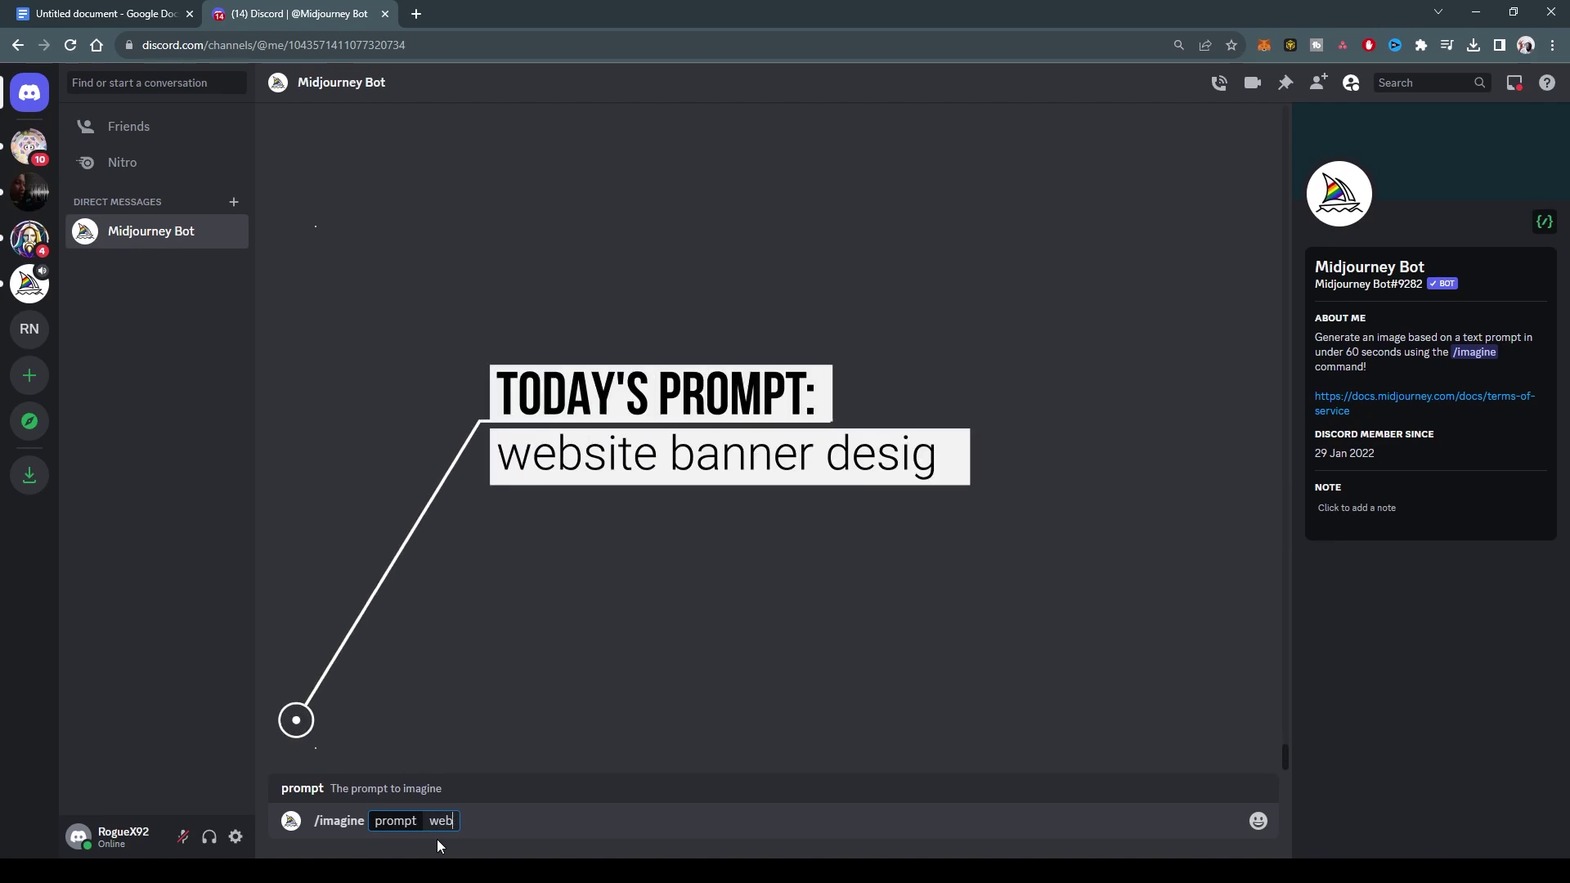
{"action": "key", "text": "BackSpace"}
{"action": "key", "text": "BackSpace"}
{"action": "key", "text": "BackSpace"}
{"action": "type", "text": "ebsite banner "}
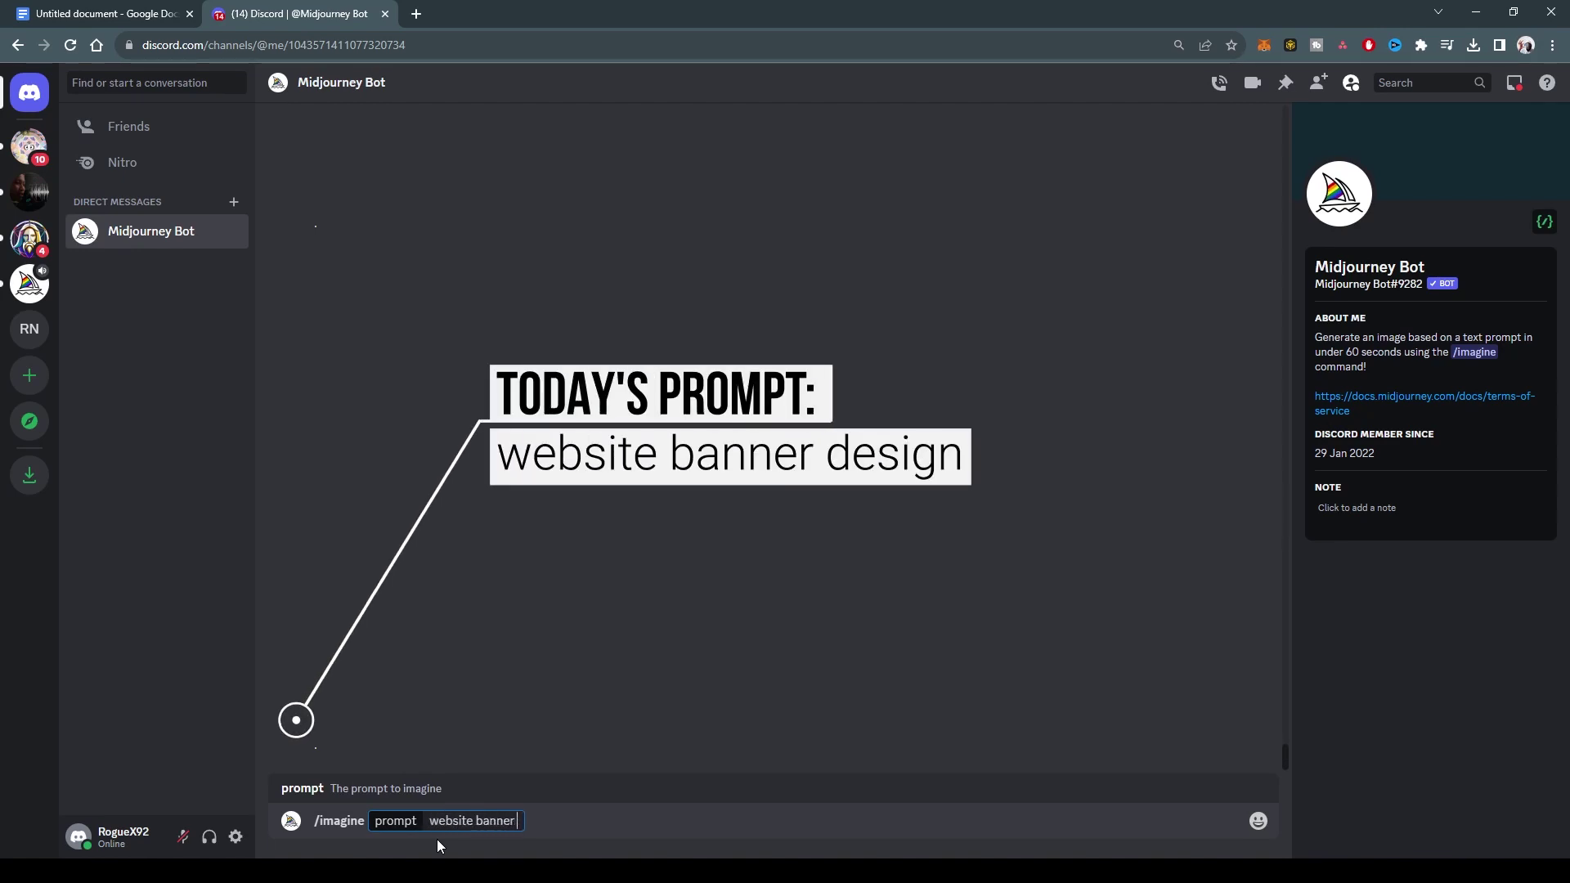
{"action": "type", "text": "design"}
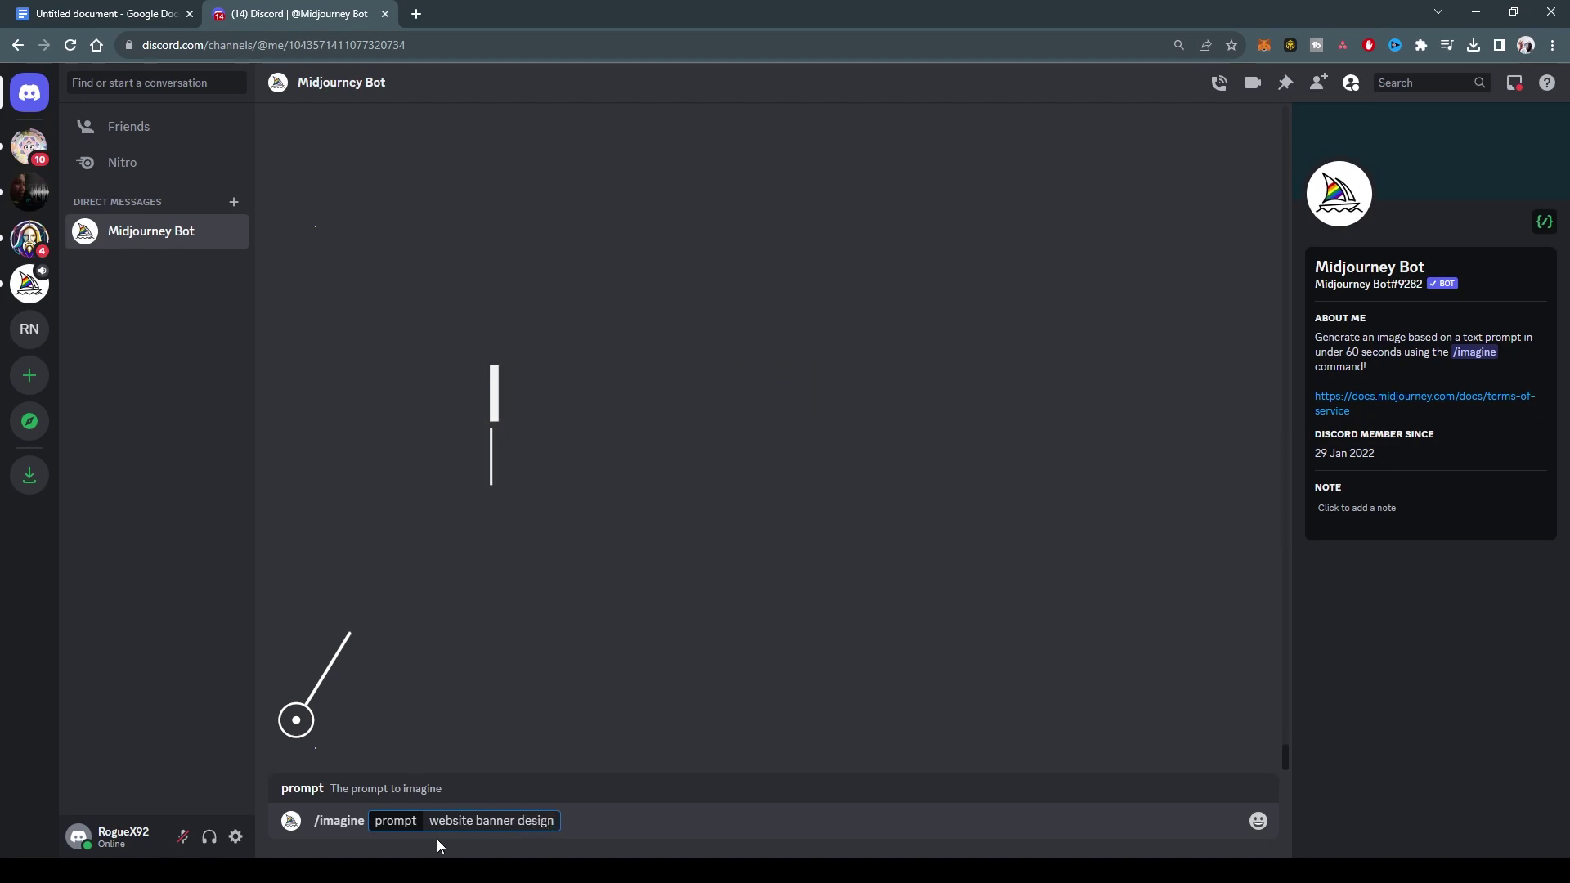
{"action": "type", "text": " --ar 2"}
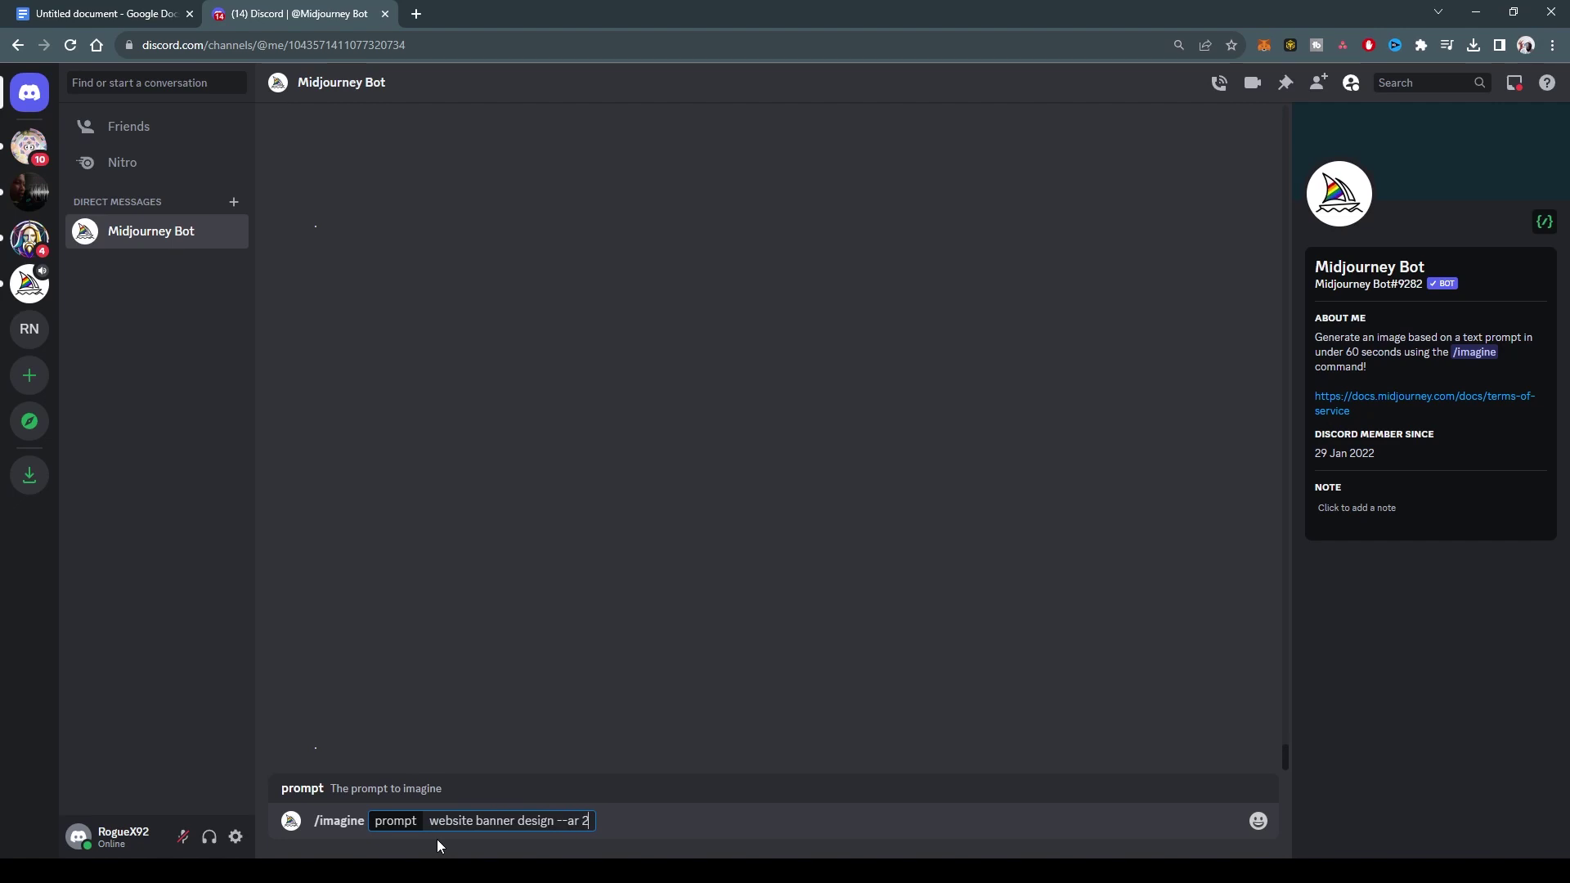
{"action": "key", "text": "BackSpace"}
{"action": "type", "text": "3:1"}
{"action": "key", "text": "Home"}
{"action": "type", "text": "a family"}
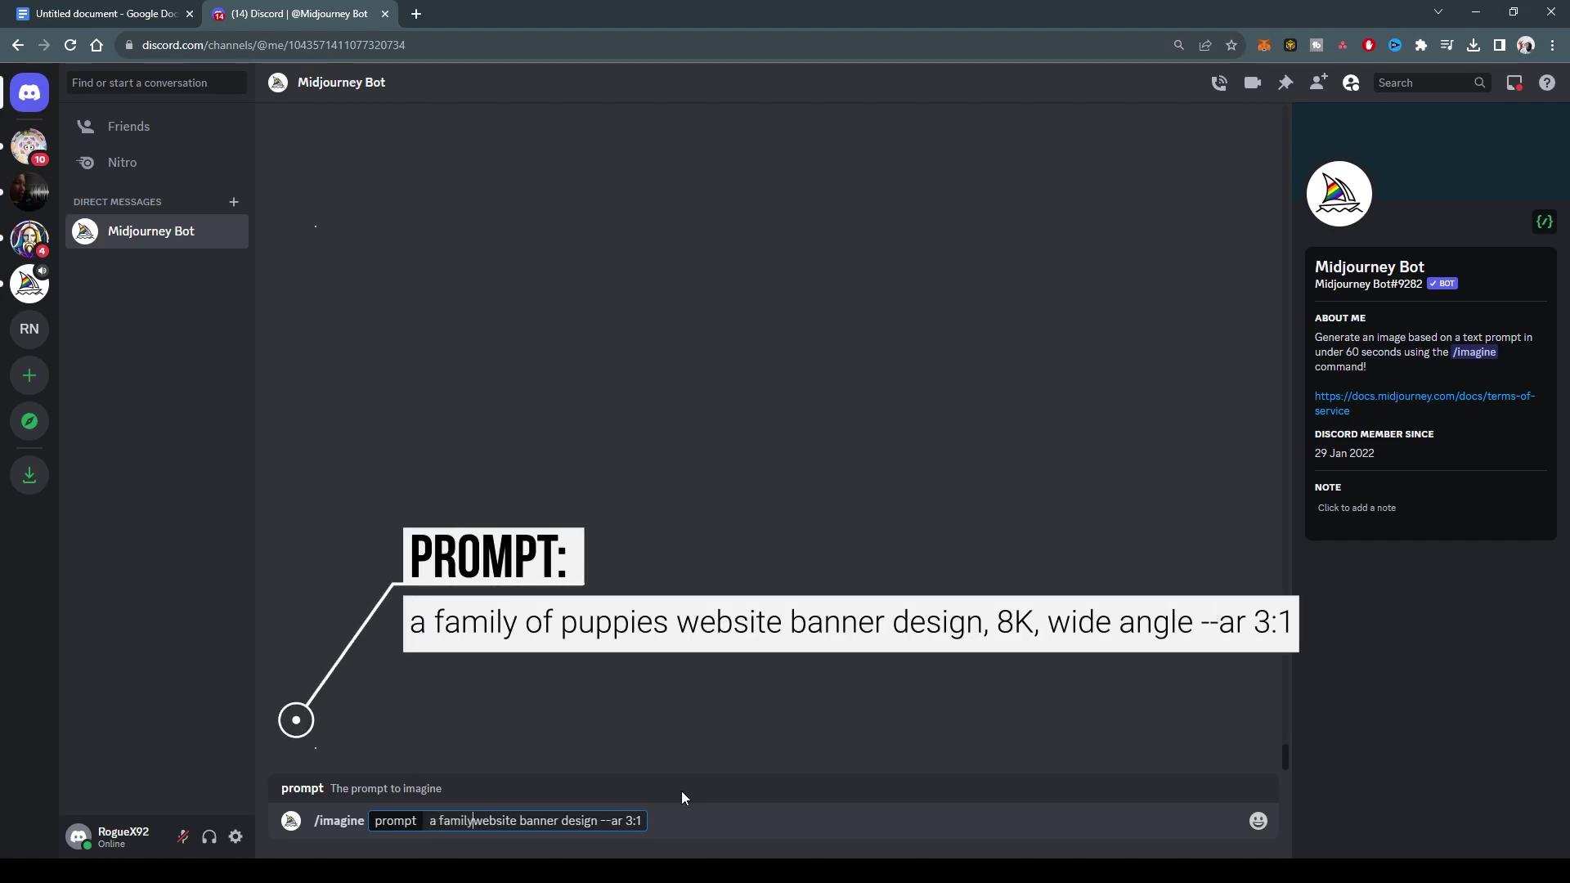
{"action": "type", "text": " of puppies"}
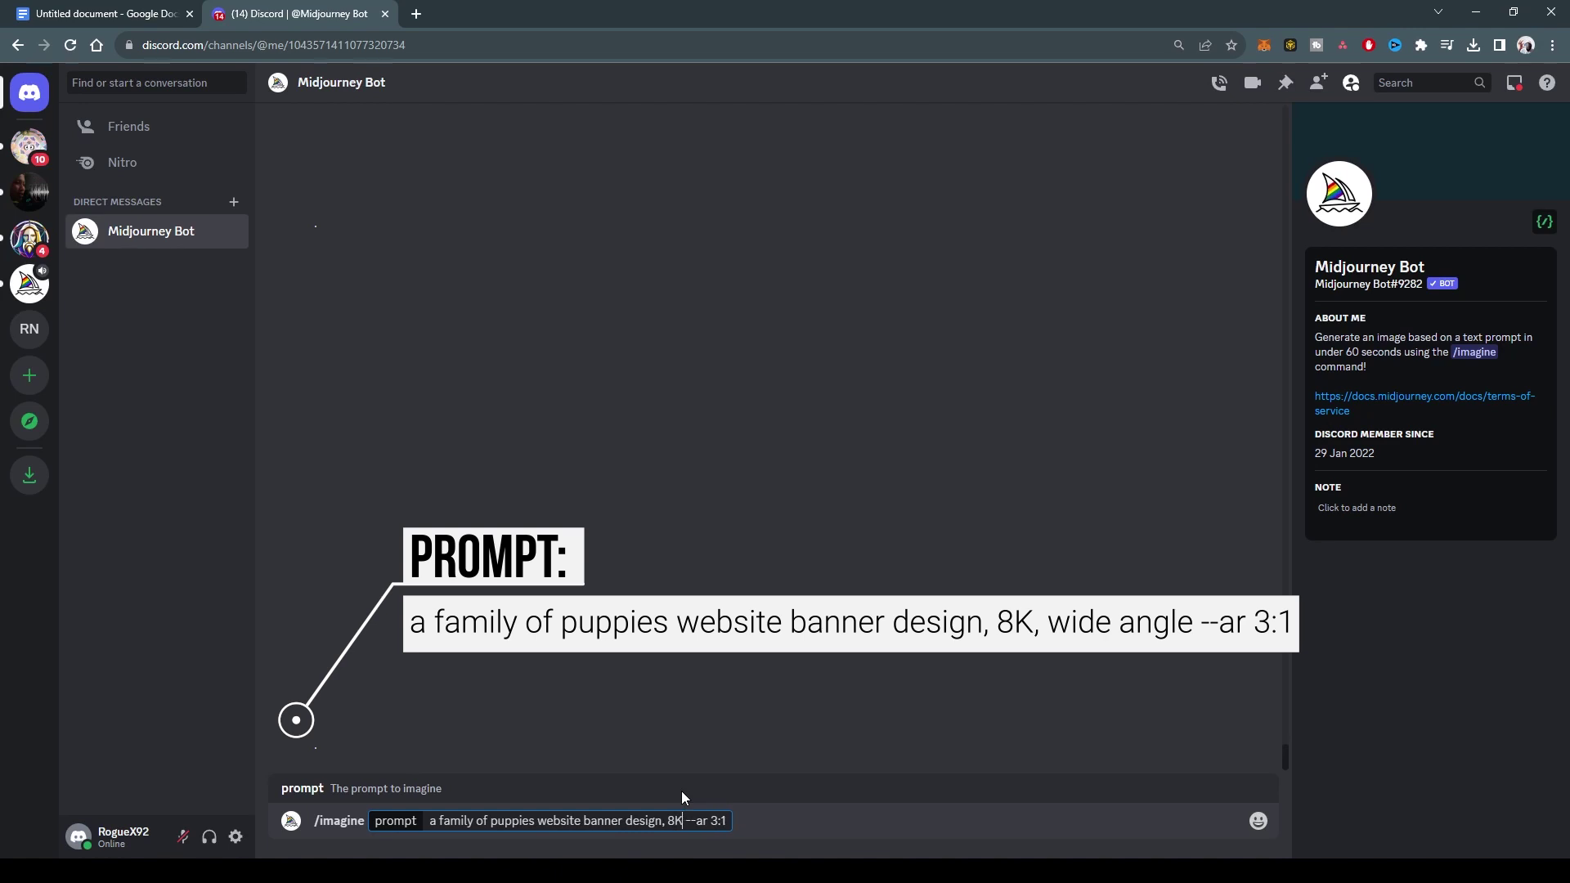
{"action": "type", "text": ", wide angle"}
{"action": "key", "text": "Return"}
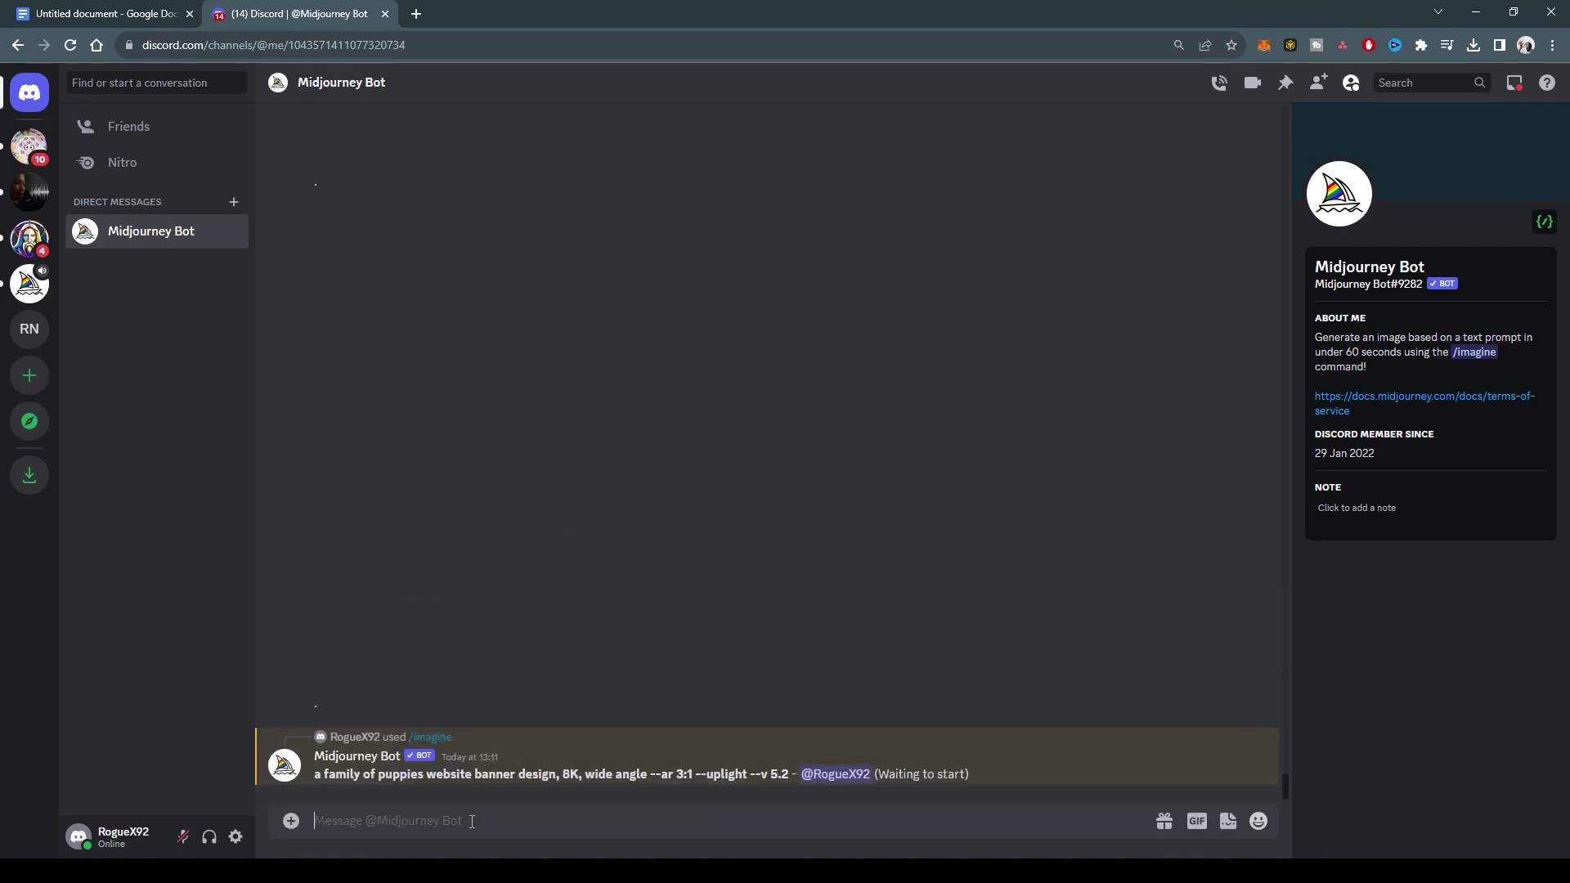
Submit /imagine 'paradise island, vector, vacation, travel website banner design, 8K, wide angle --ar 3:1'.
{"action": "type", "text": "/imagine"}
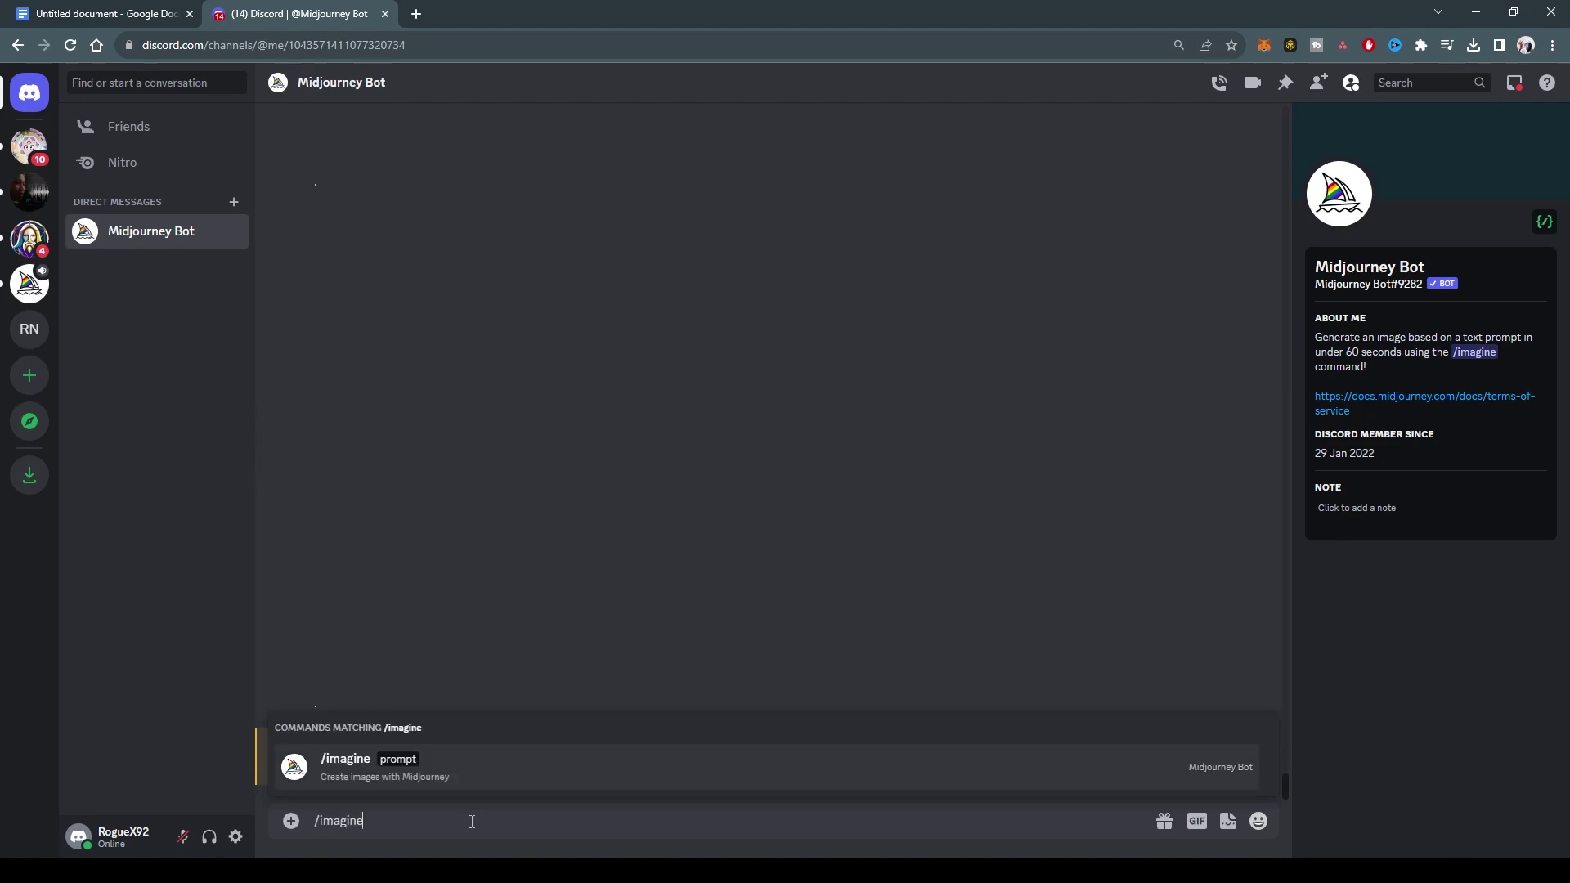
{"action": "key", "text": "Tab"}
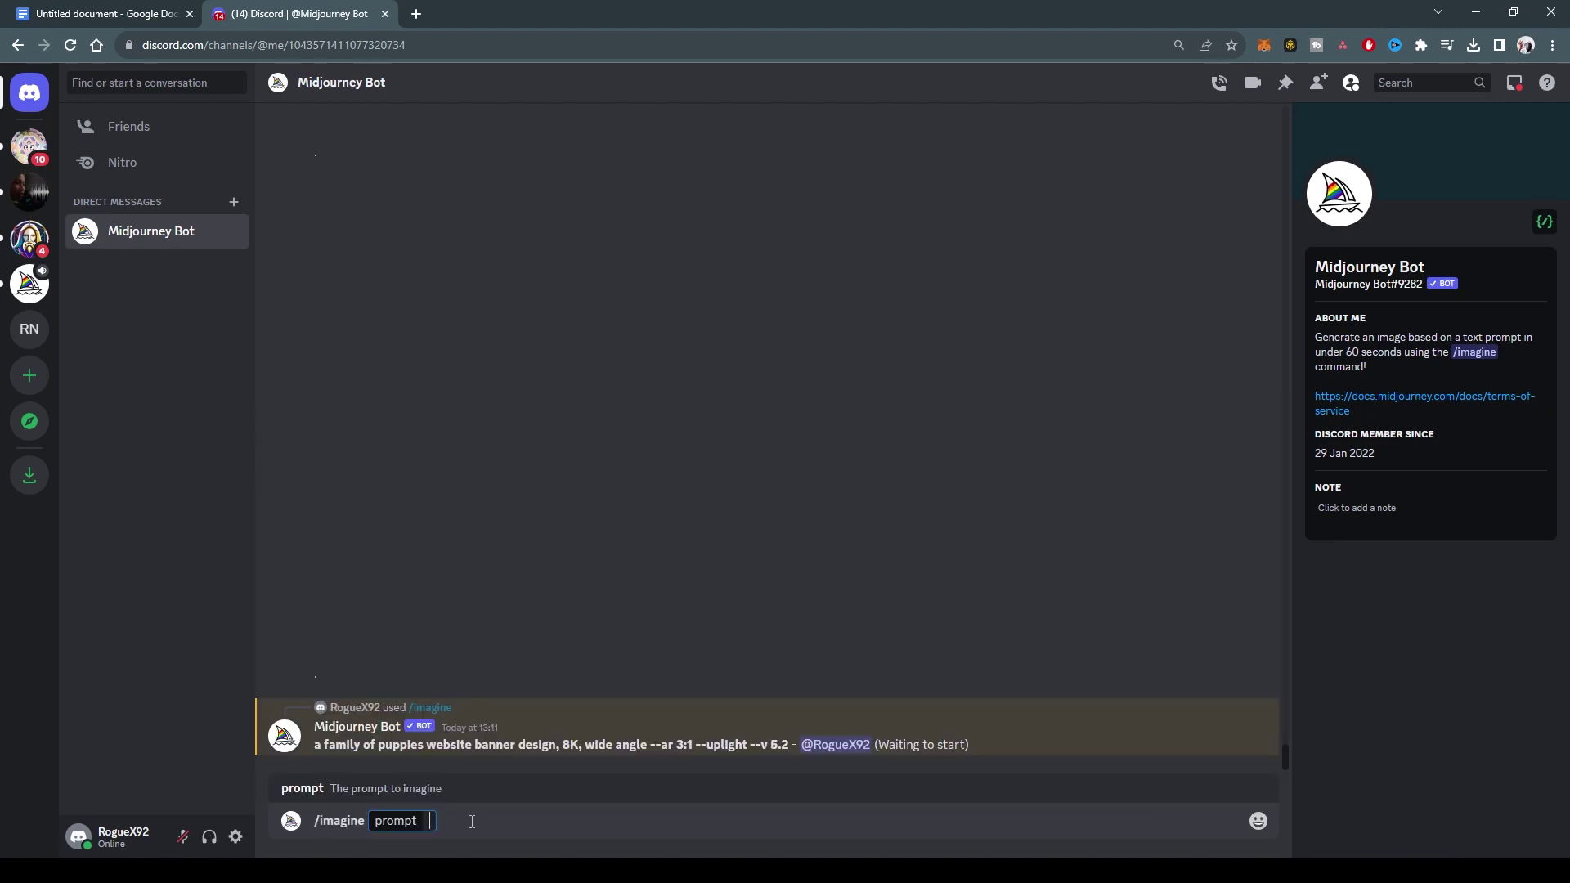
{"action": "type", "text": "paradise"}
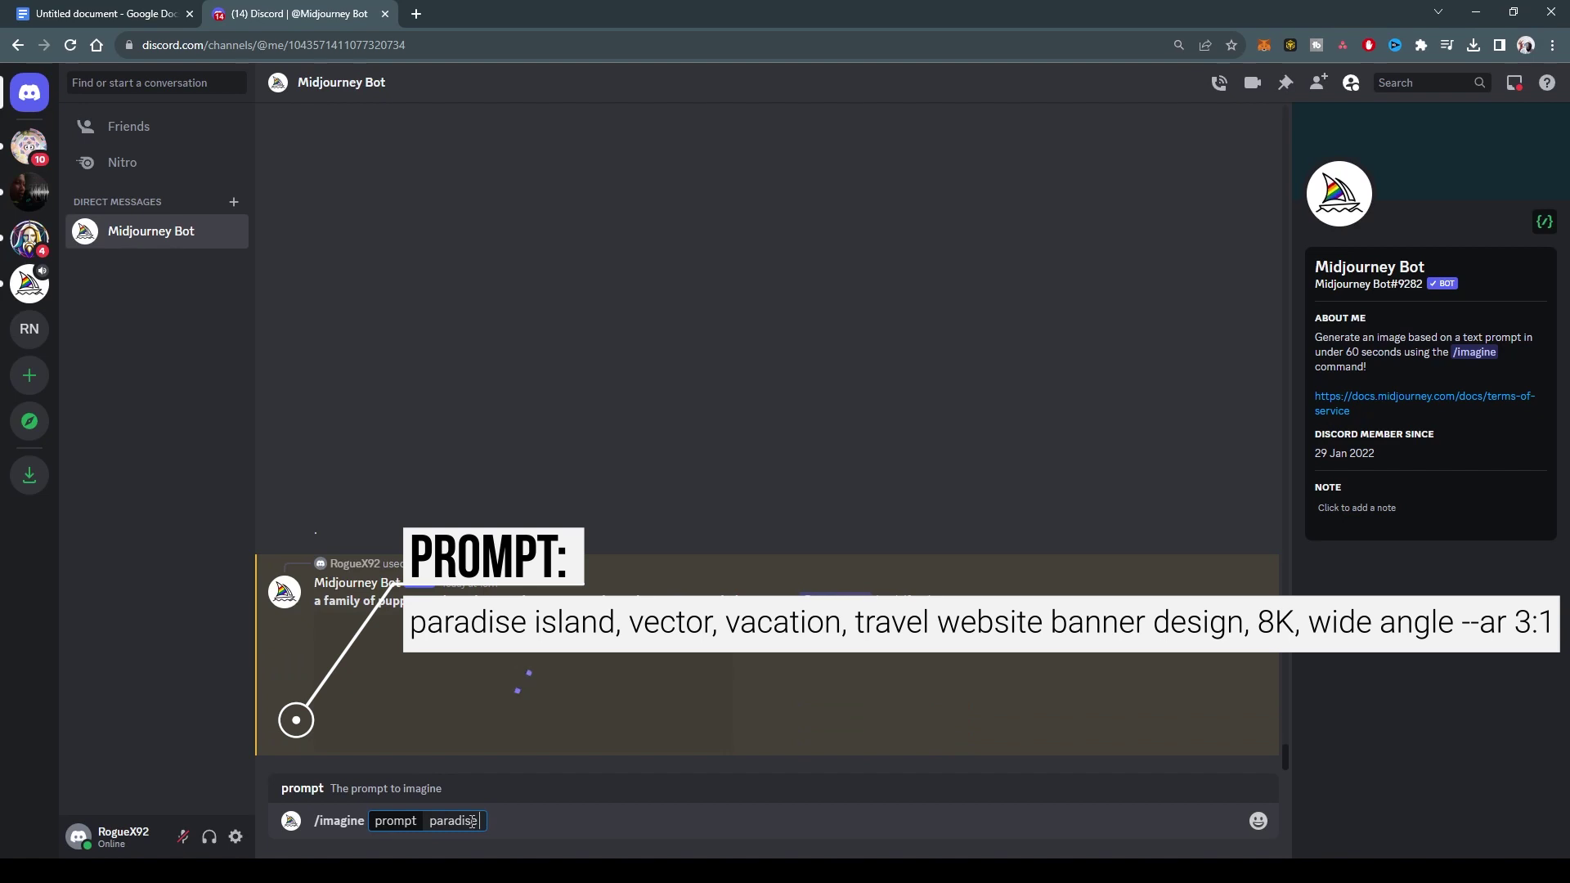
{"action": "type", "text": " is"}
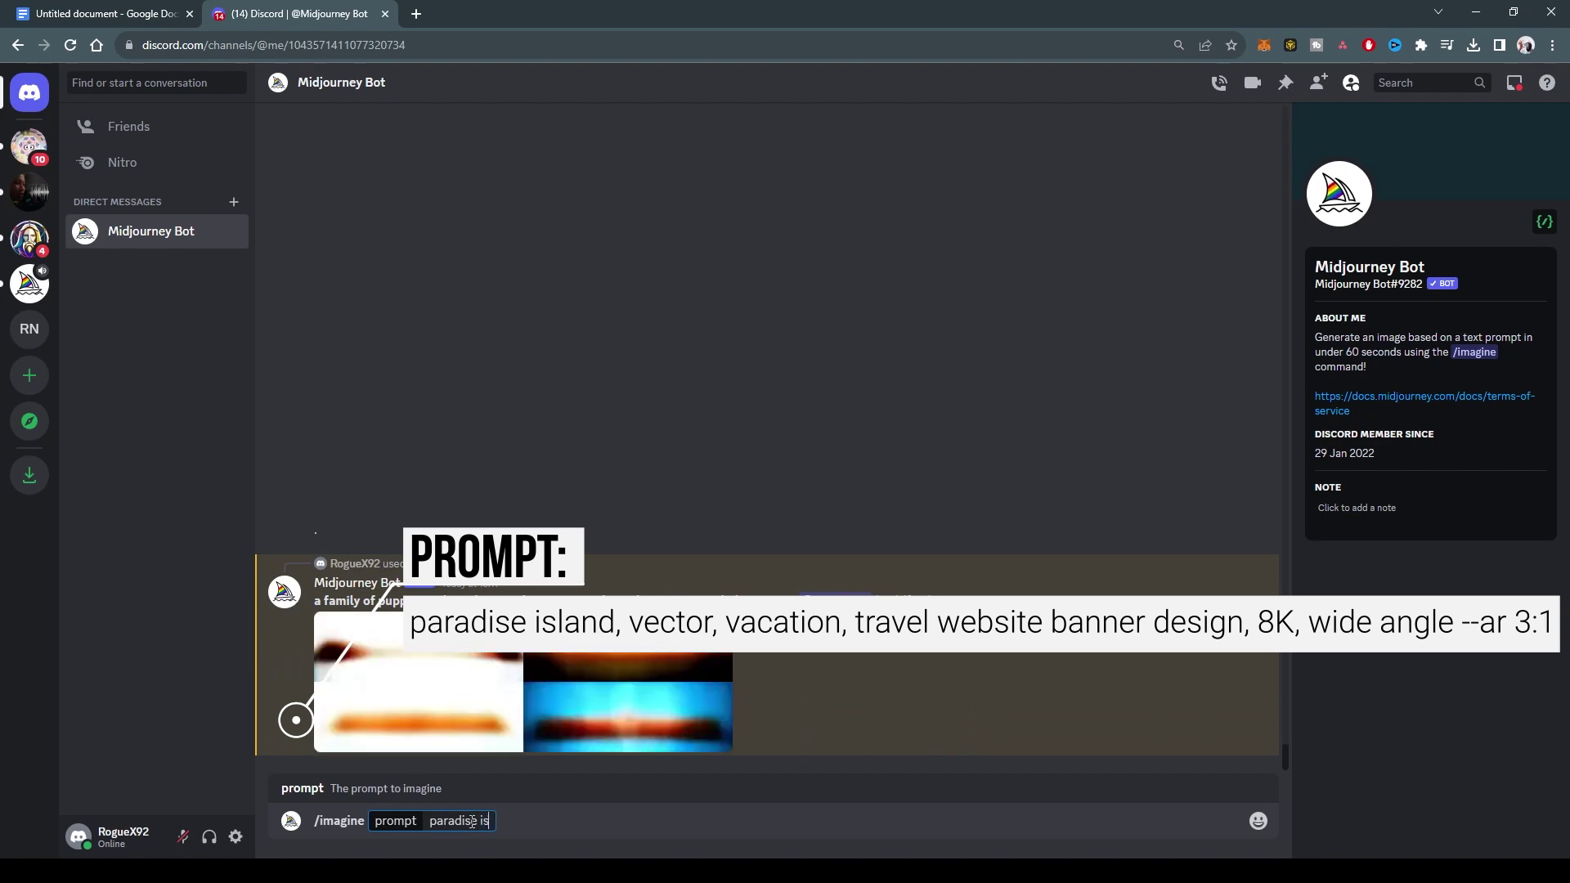
{"action": "type", "text": "land, v"}
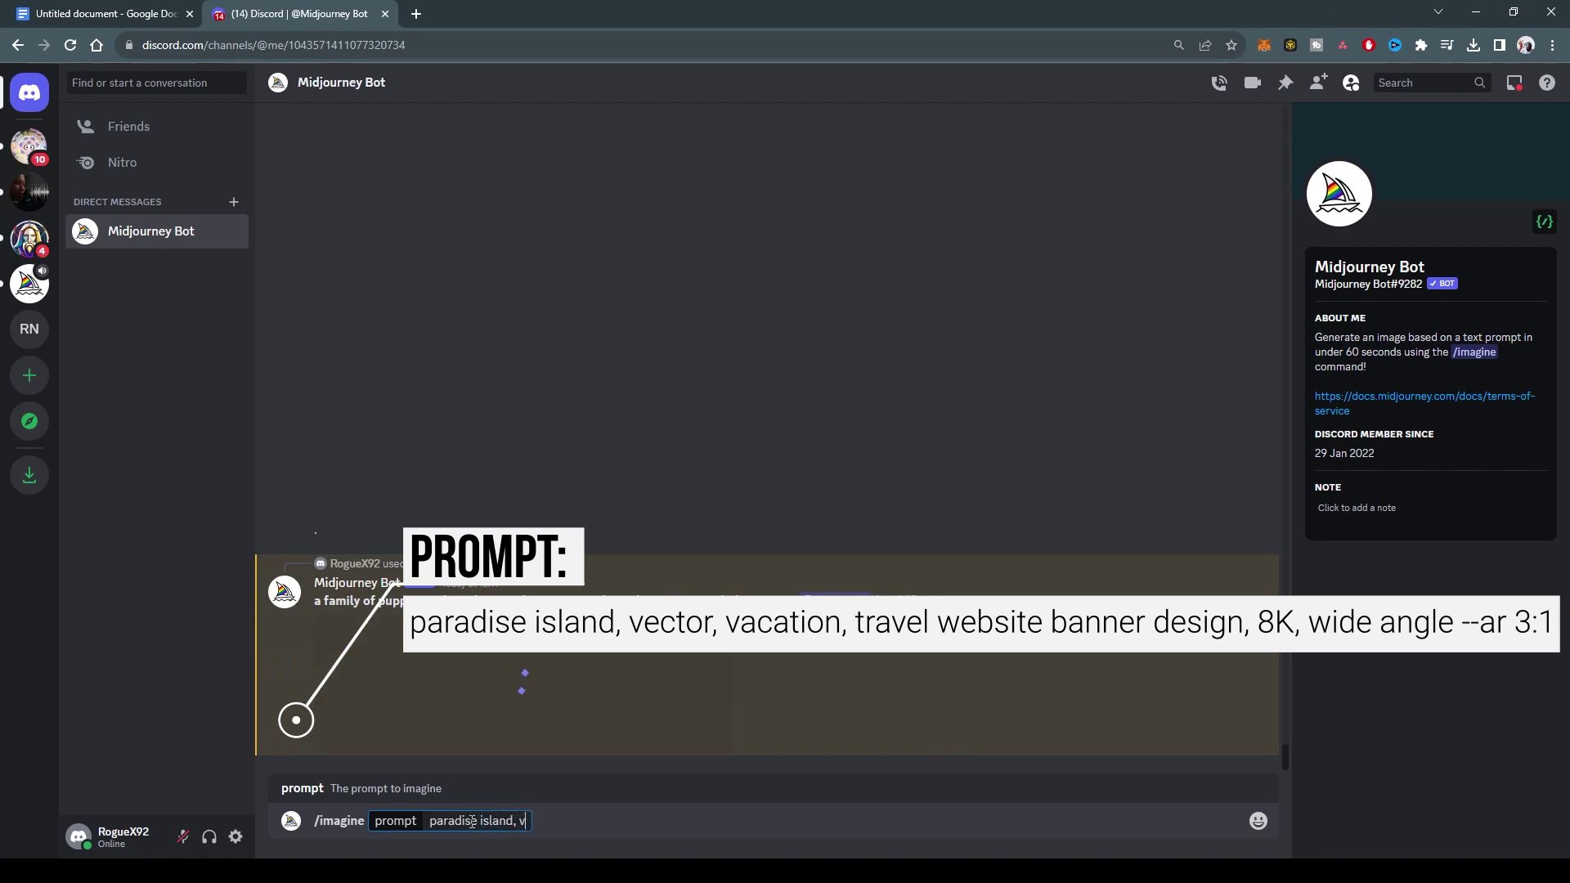
{"action": "type", "text": "ector, vacation,"}
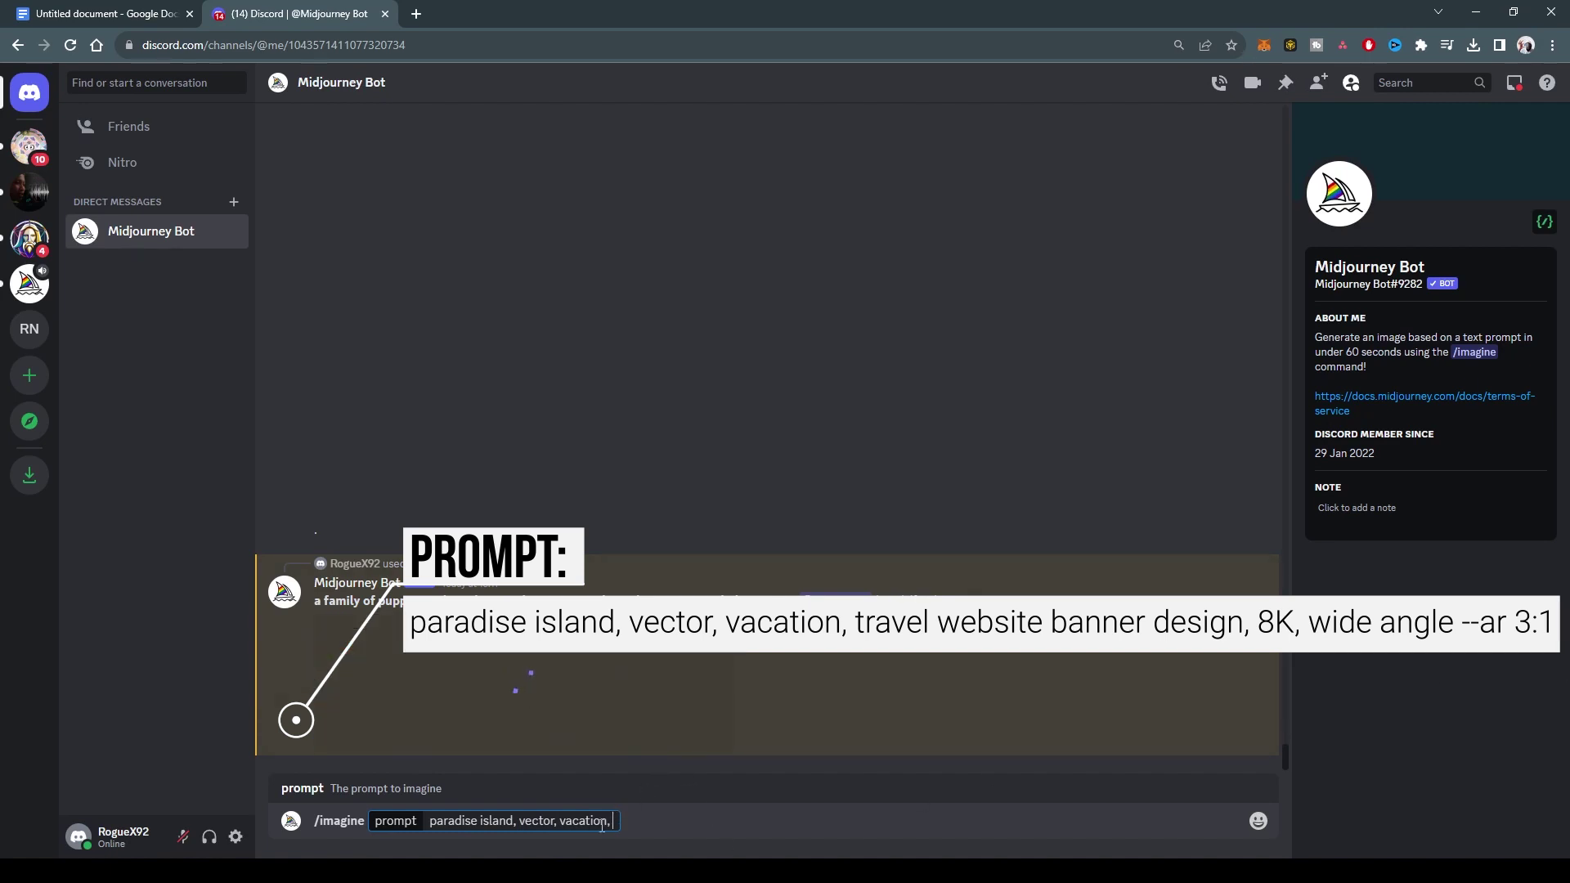
{"action": "type", "text": "travel"}
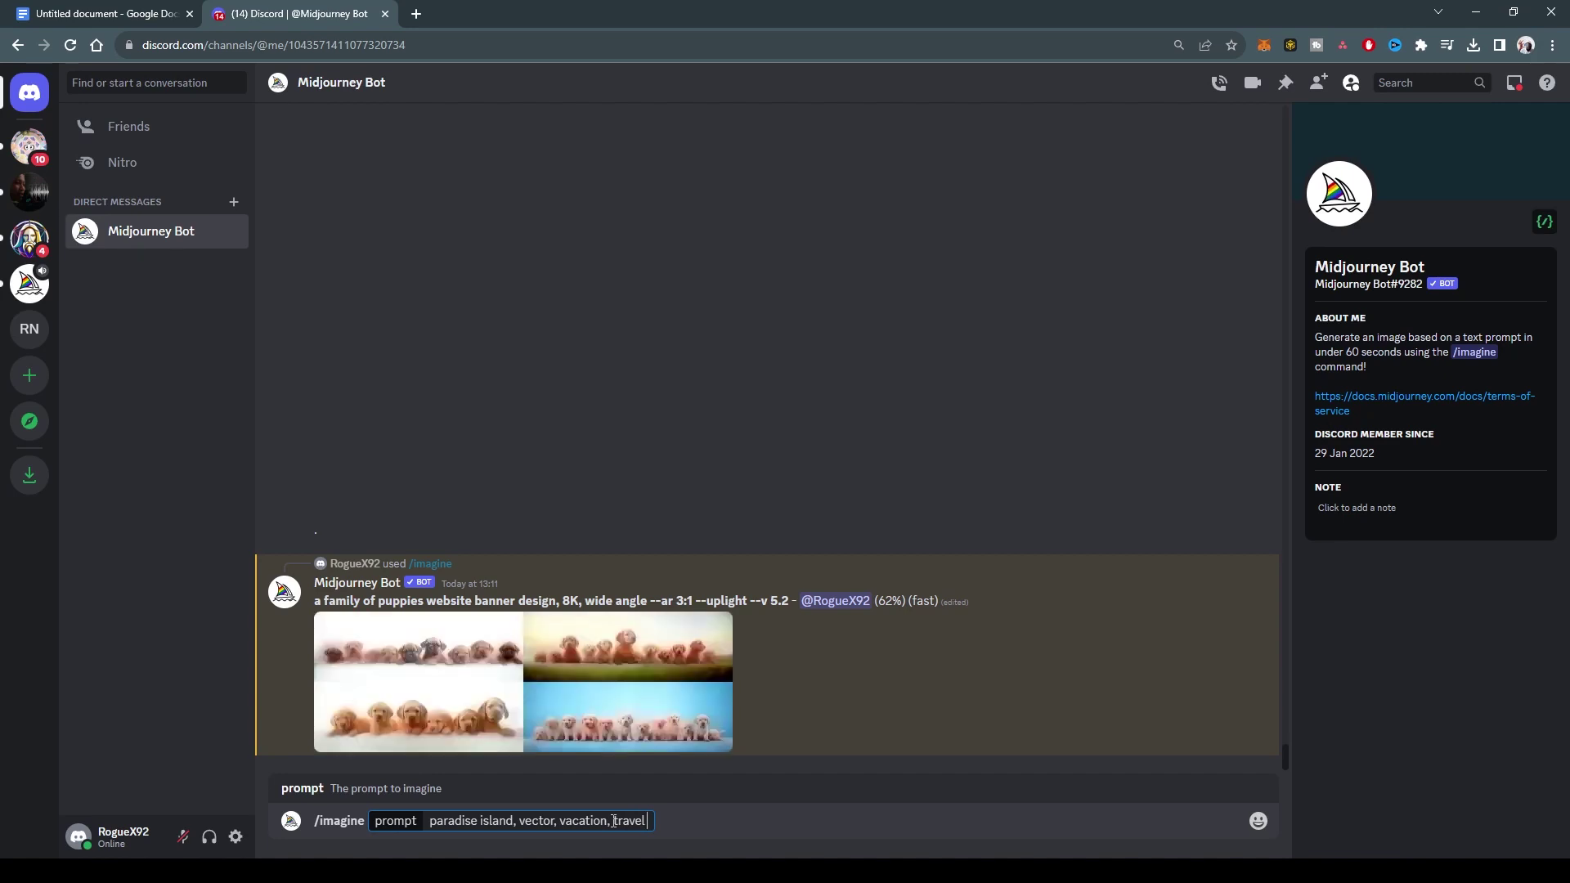
{"action": "type", "text": " website banner design"}
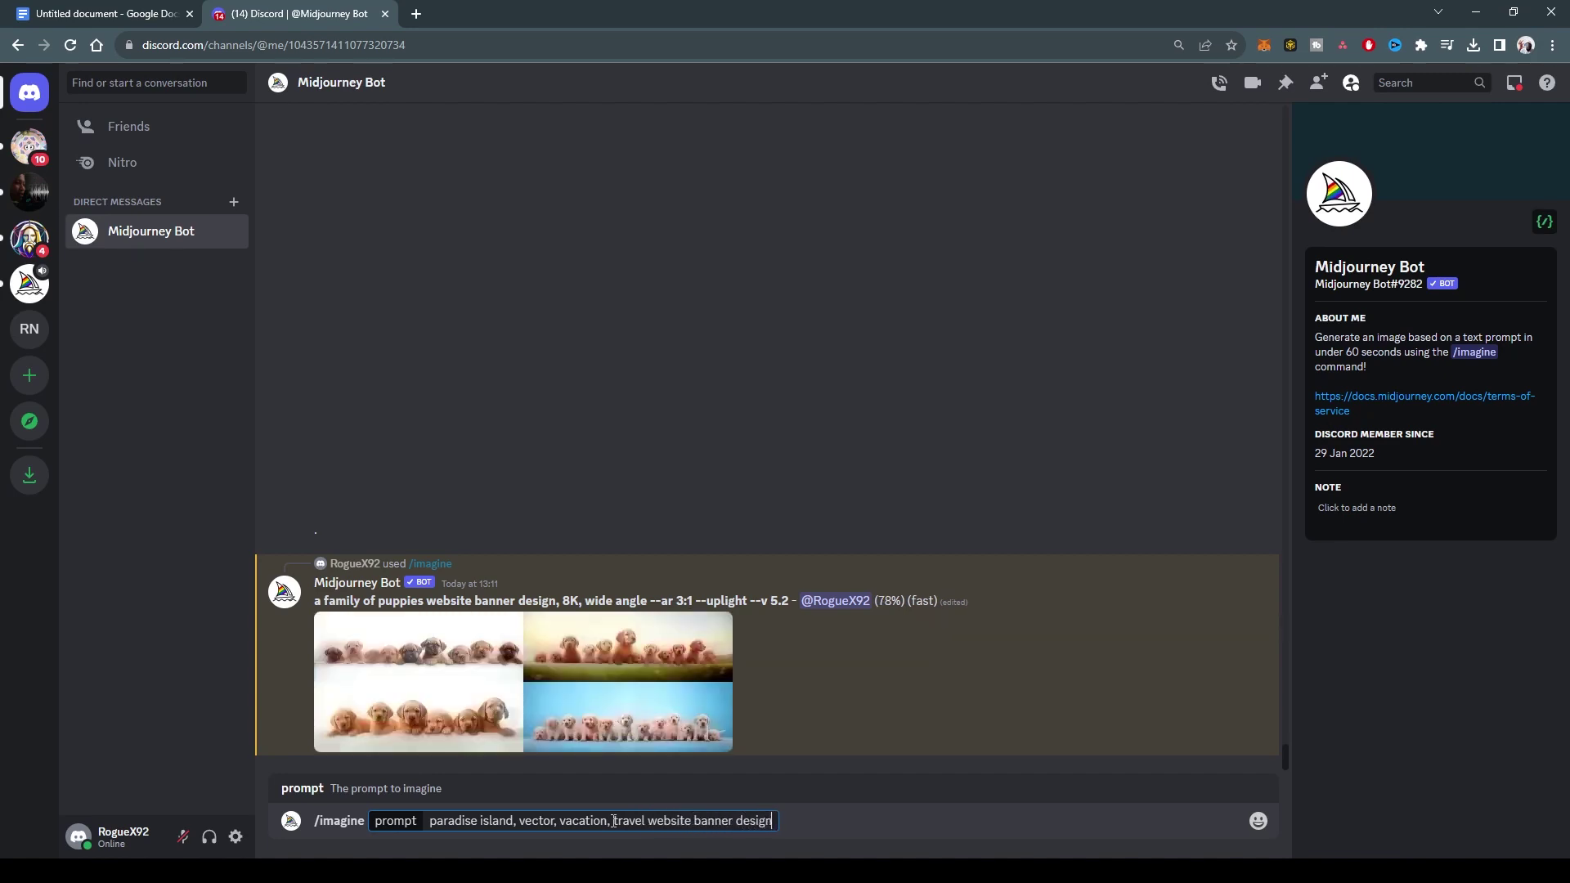
{"action": "type", "text": ", 8K,"}
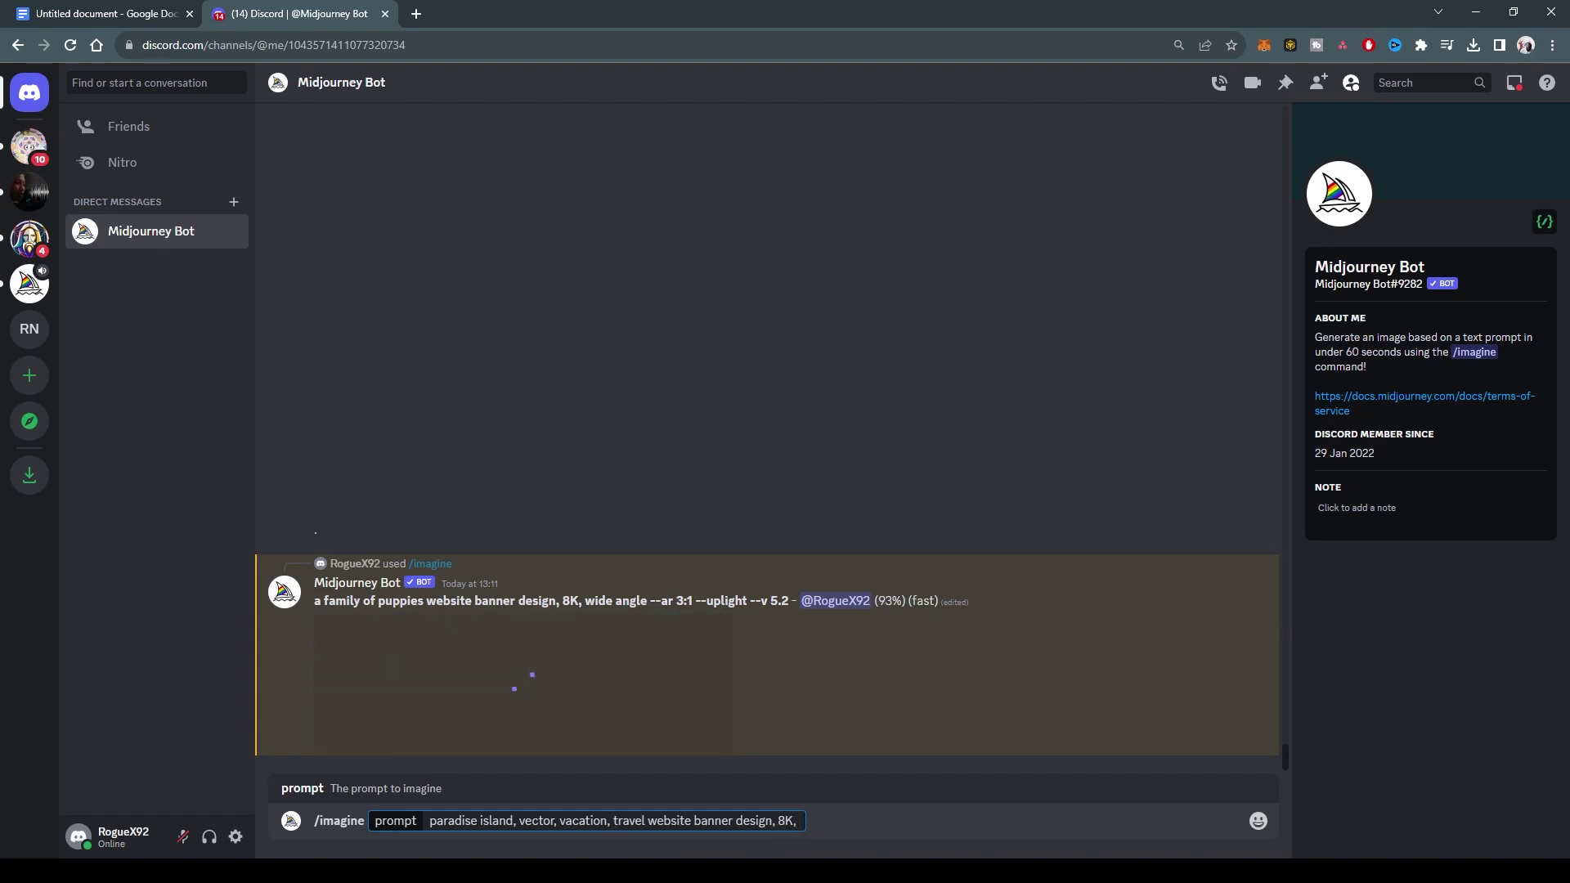
{"action": "double_click", "coordinate": [535, 821]}
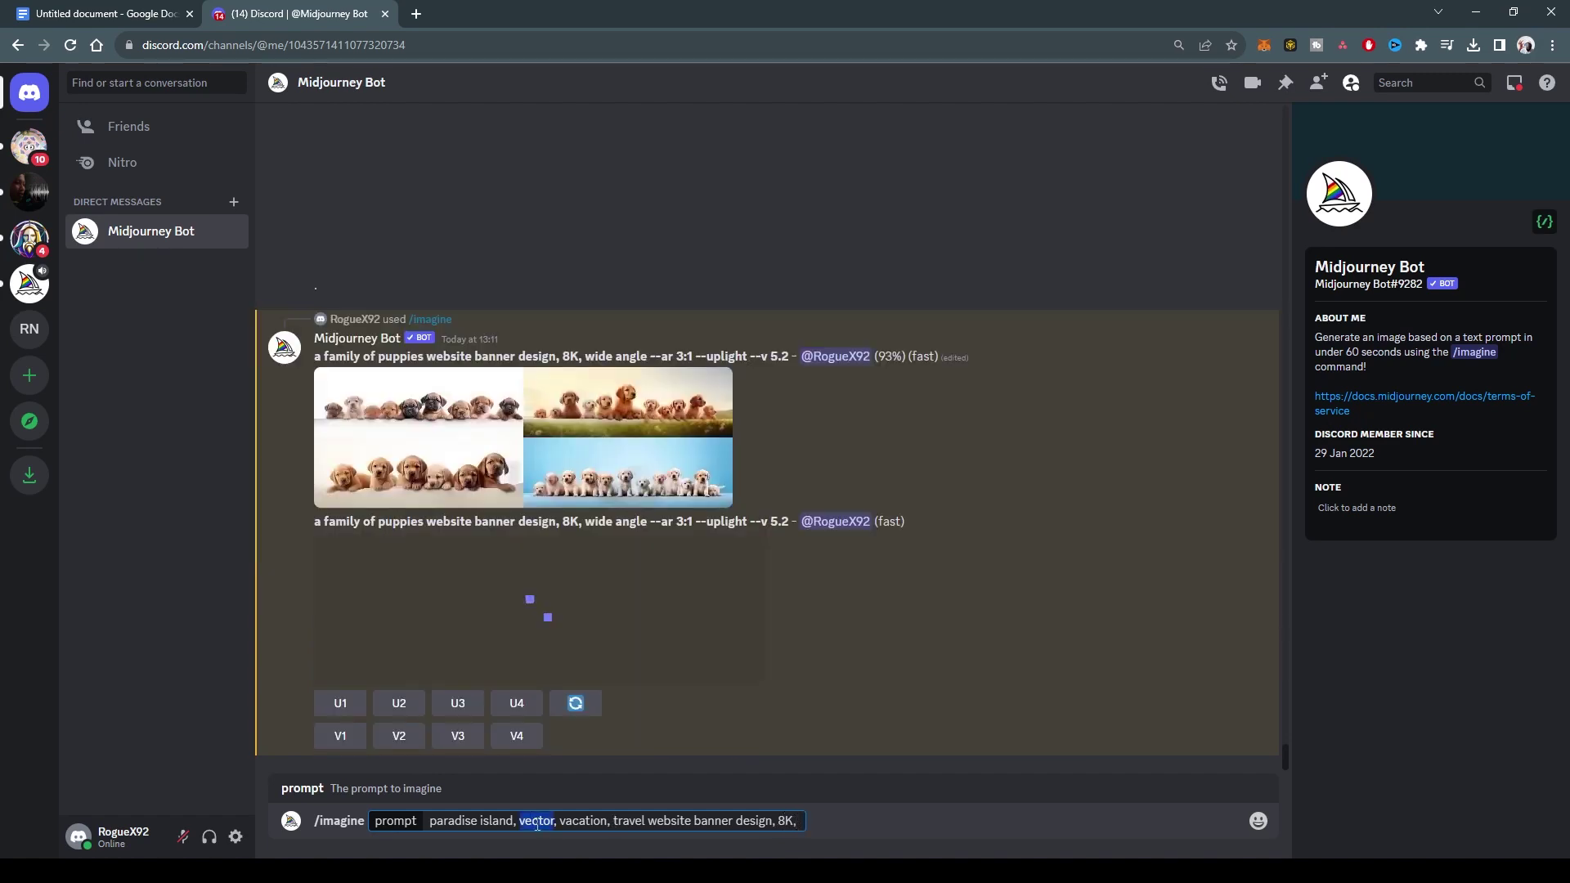
{"action": "left_click", "coordinate": [802, 820]}
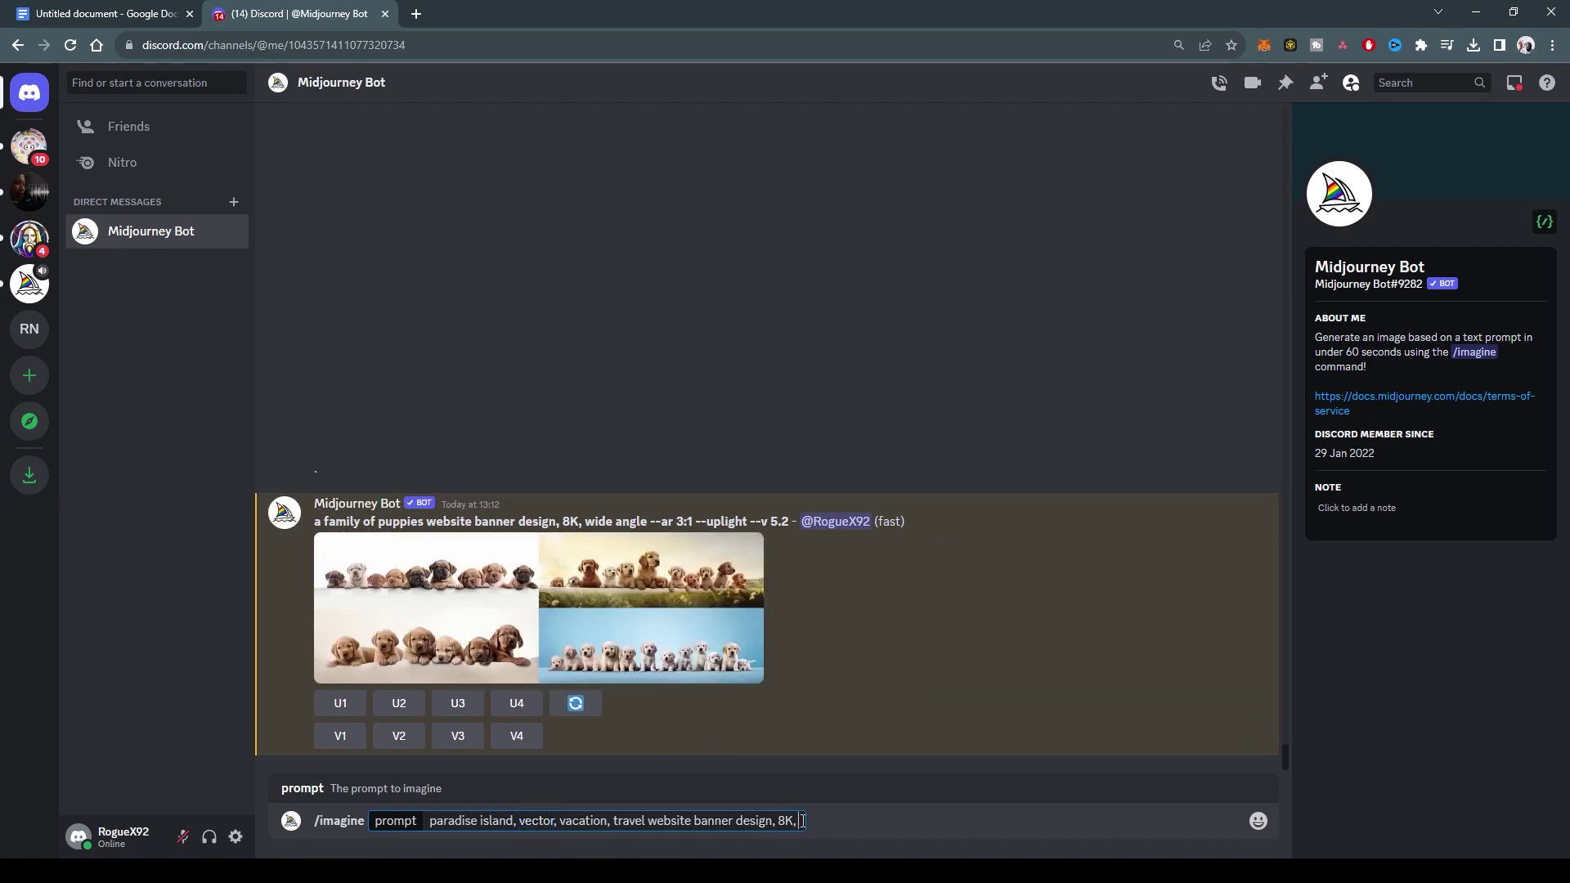
{"action": "type", "text": "wide angle"}
{"action": "type", "text": " ar"}
{"action": "key", "text": "BackSpace"}
{"action": "key", "text": "BackSpace"}
{"action": "type", "text": "--ar"}
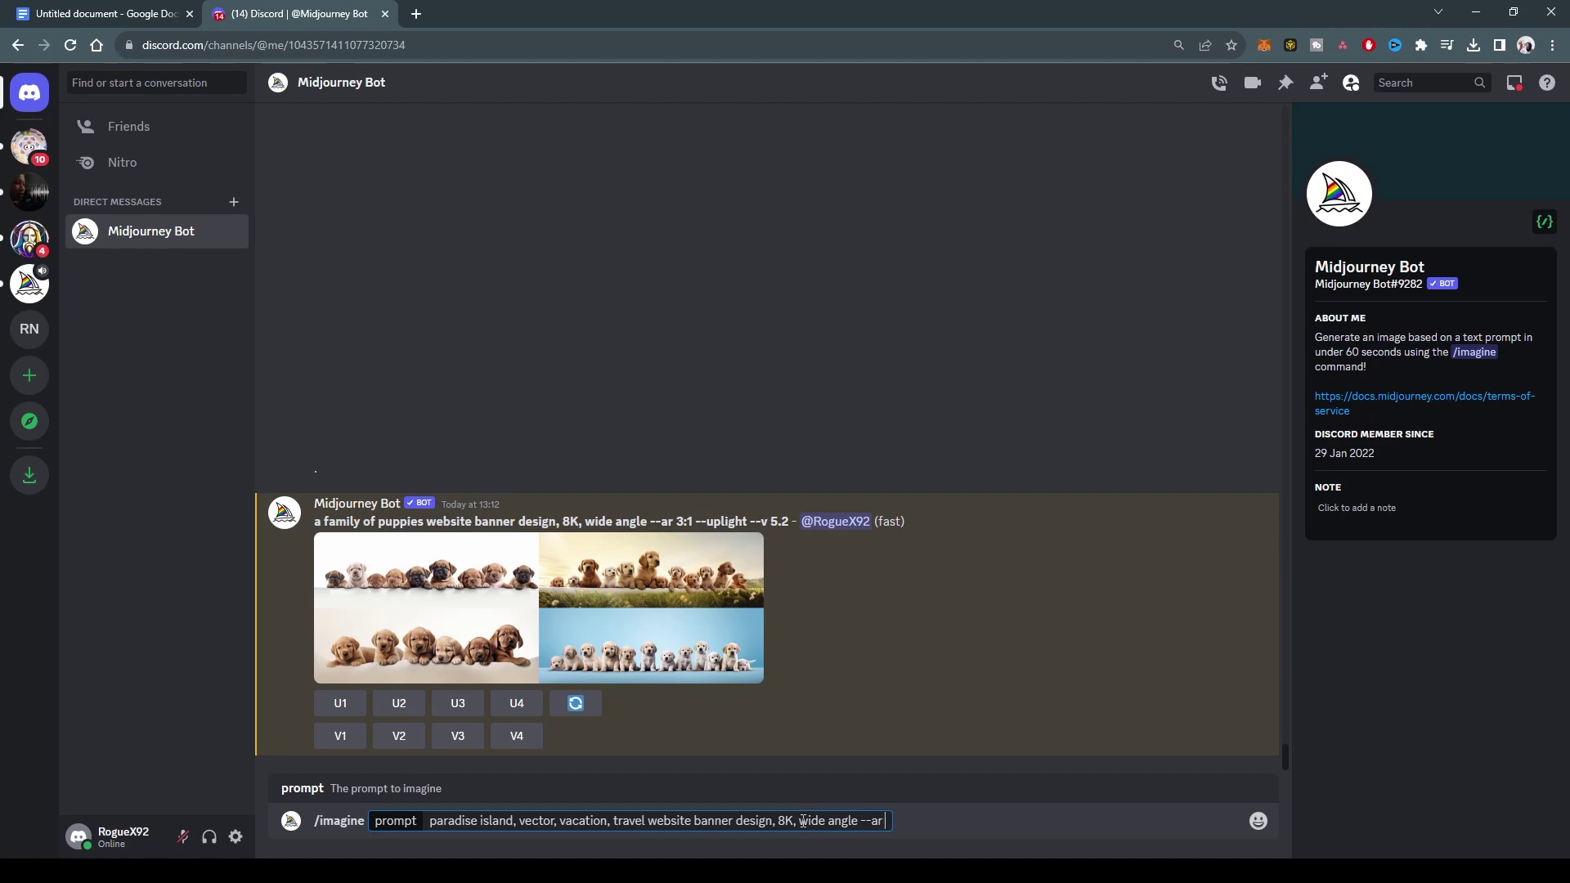
{"action": "type", "text": " 3:1"}
{"action": "key", "text": "Return"}
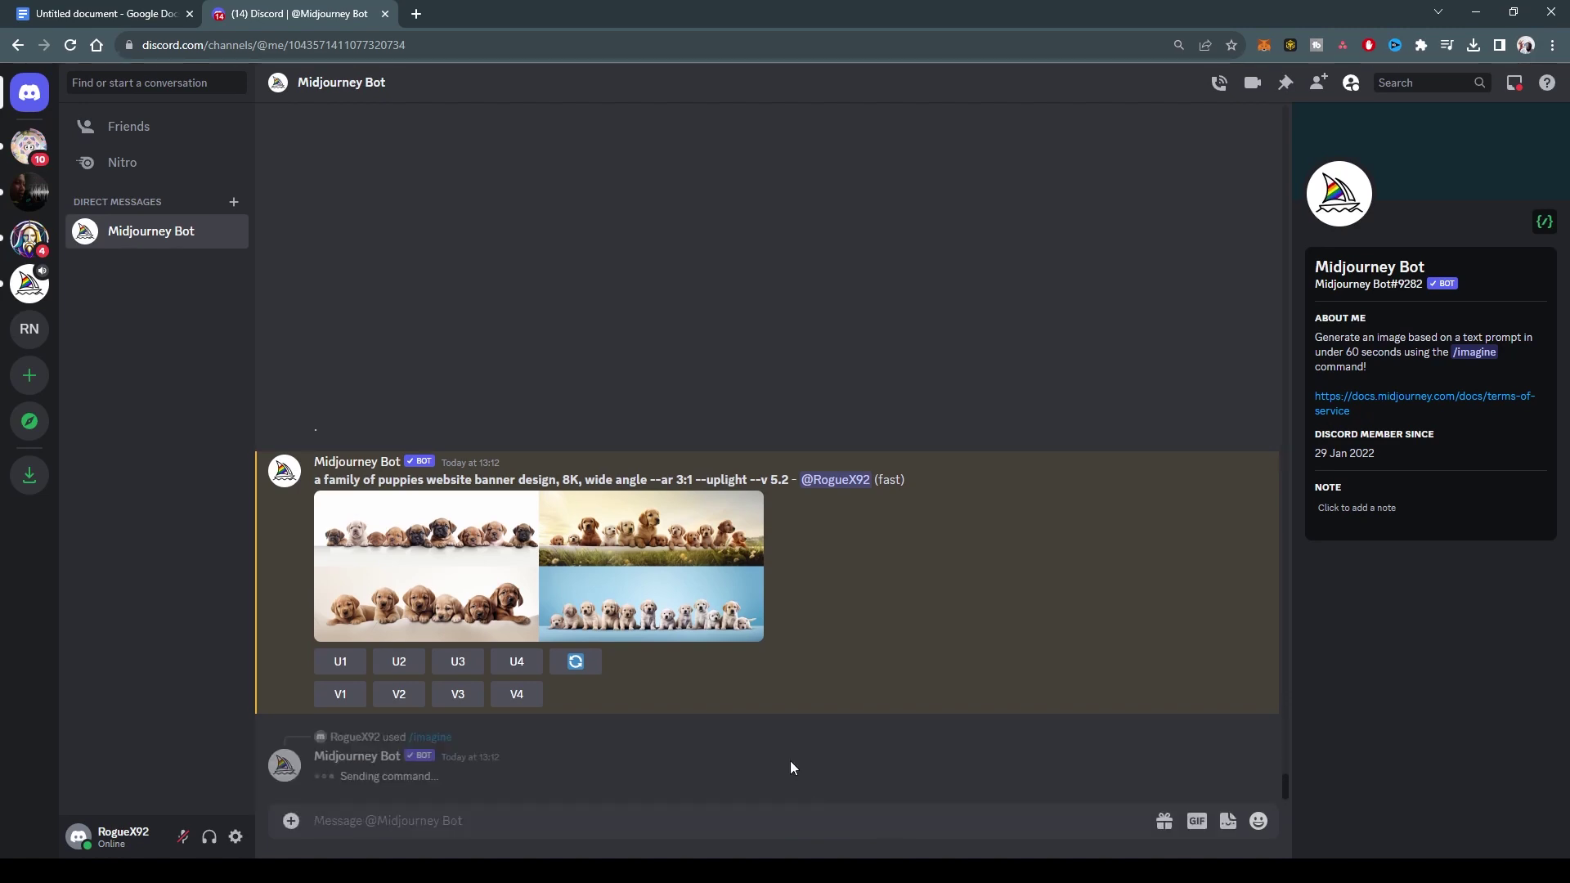
Preview the puppy grid, then upscale puppy images #2 and #3 with U2 and U3.
{"action": "left_click", "coordinate": [523, 546]}
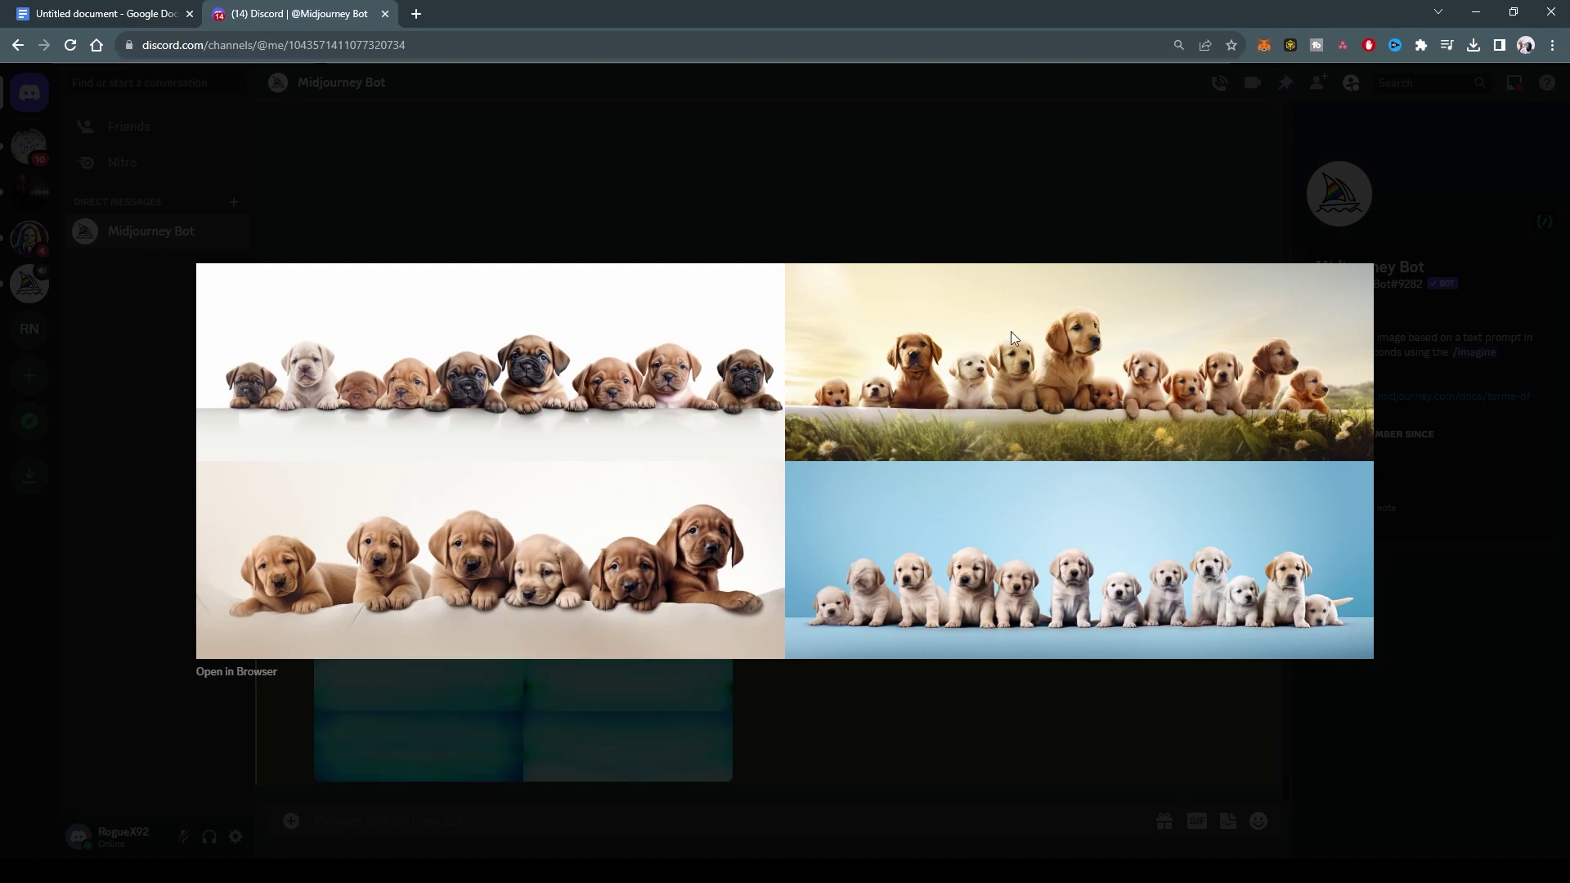
{"action": "left_click", "coordinate": [816, 666]}
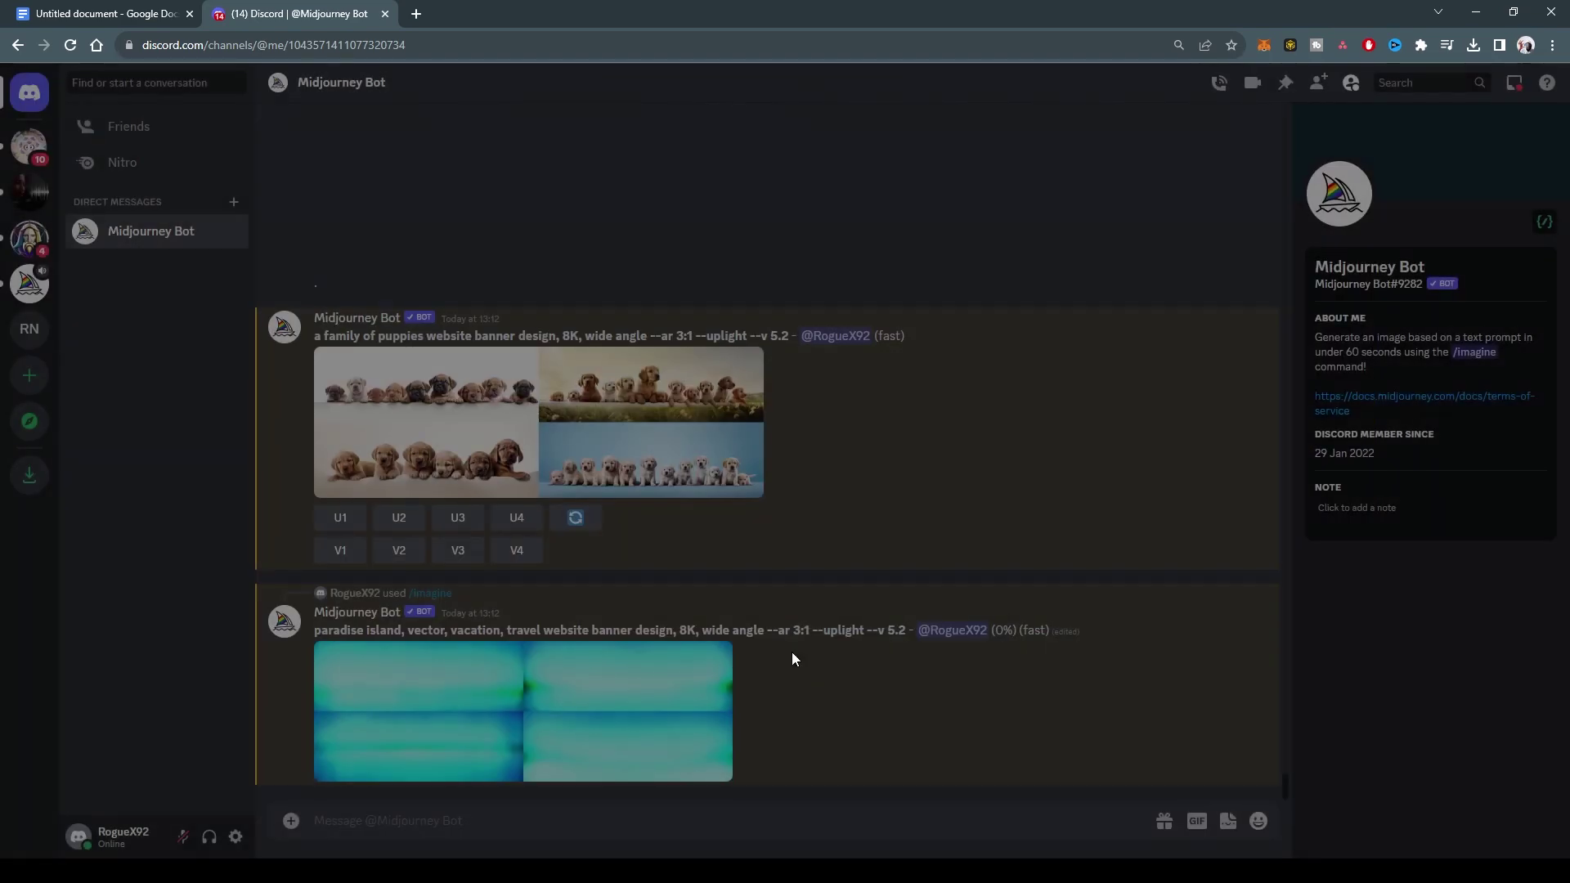
{"action": "left_click", "coordinate": [399, 517]}
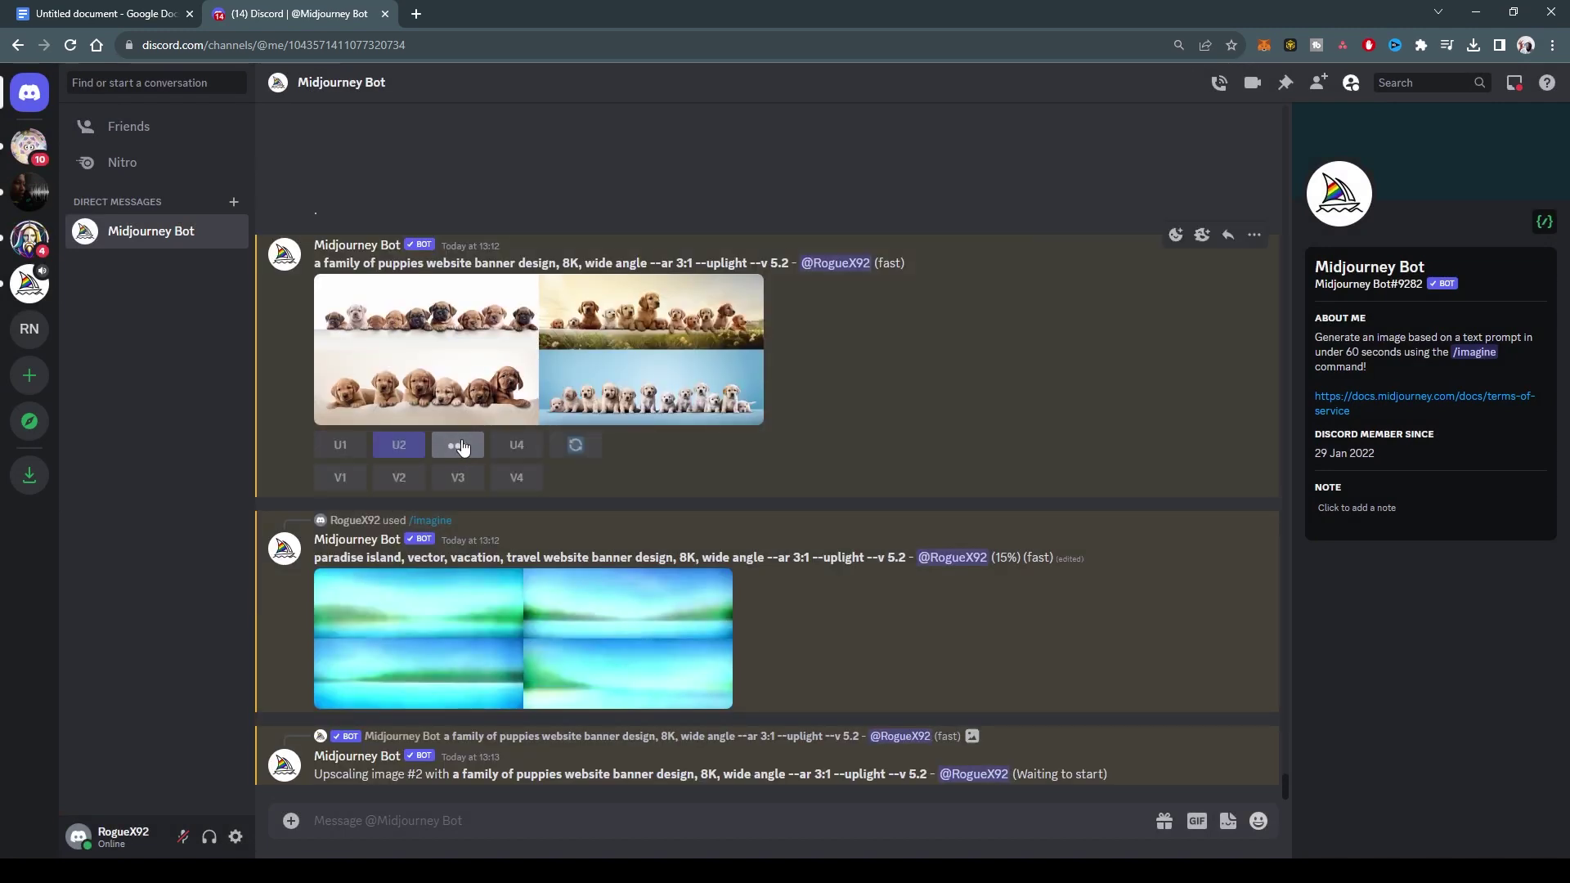
{"action": "left_click", "coordinate": [459, 444]}
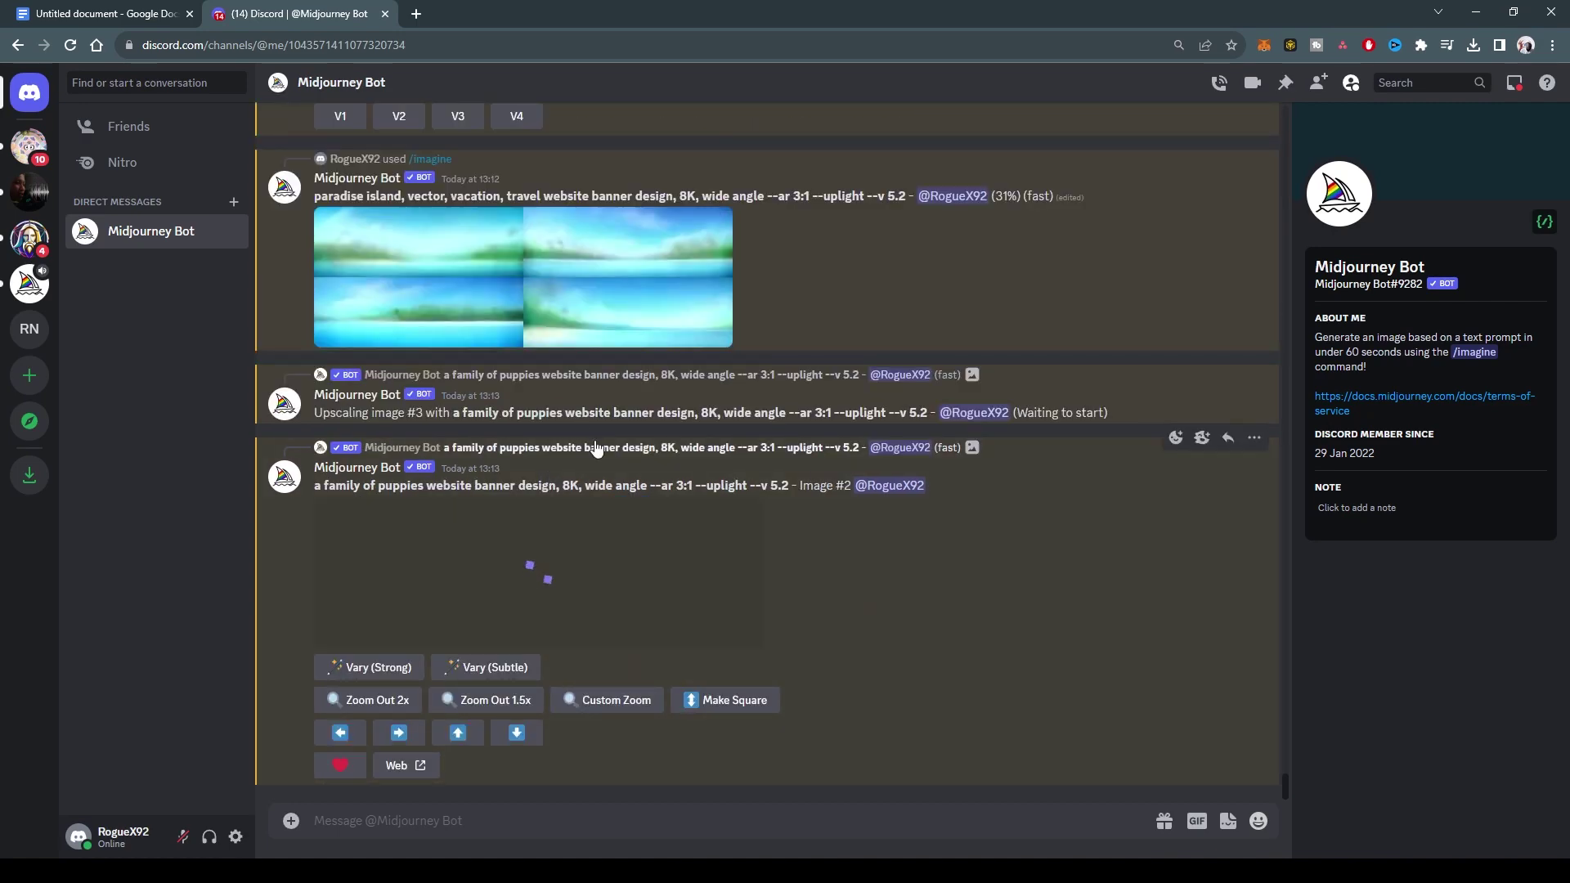
{"action": "scroll", "coordinate": [597, 443], "scroll_direction": "up", "scroll_amount": 5}
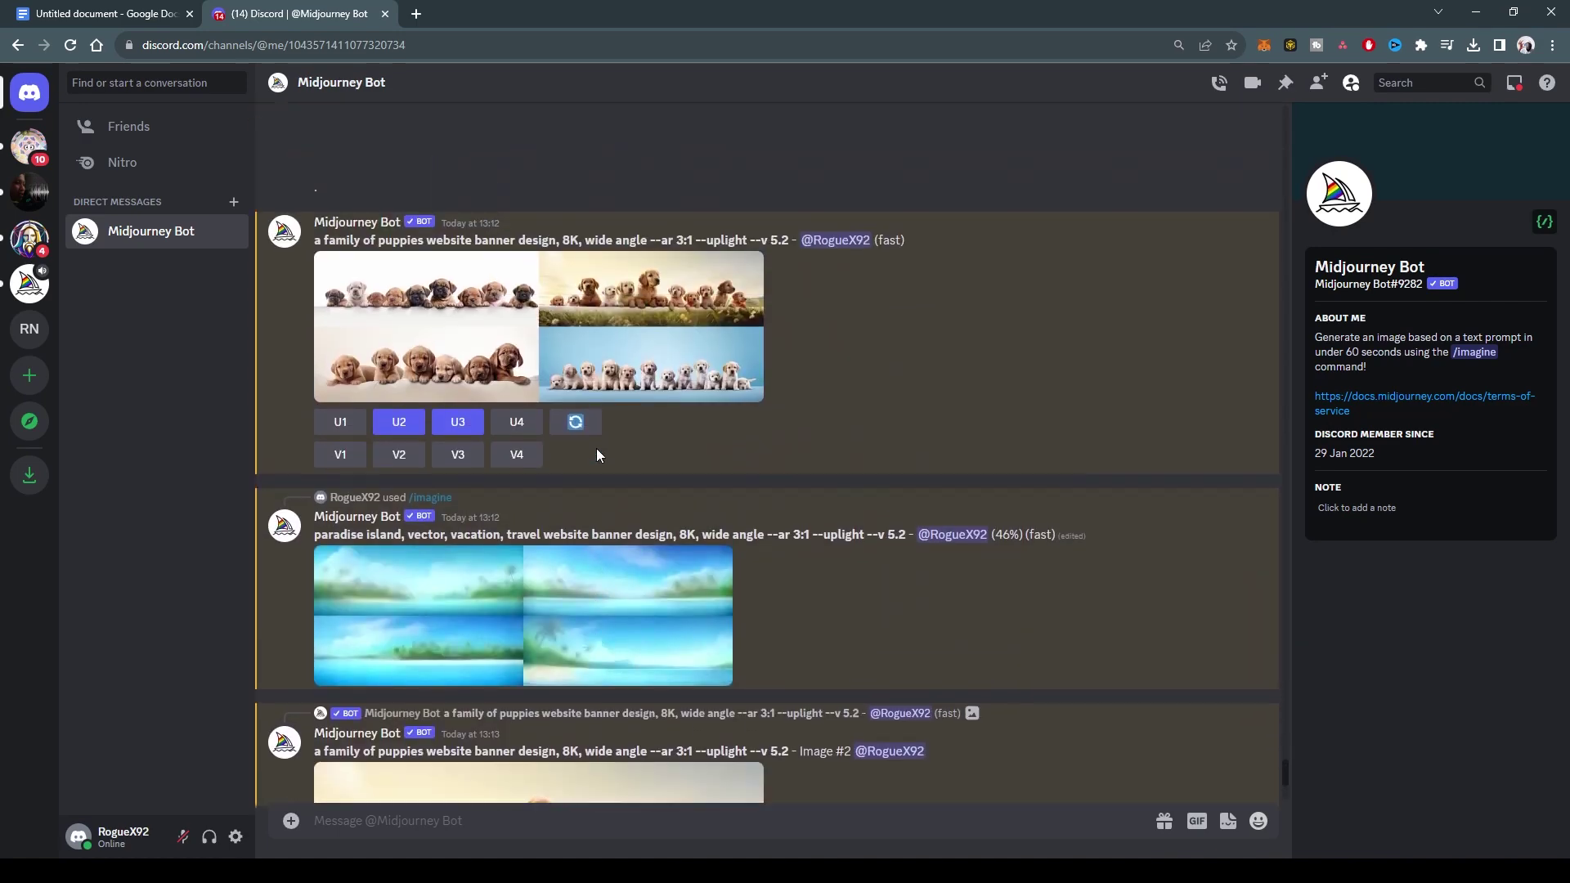
Inspect the upscaled puppy images #2 and #3 enlarged, then scroll down to the island grid.
{"action": "left_click", "coordinate": [589, 558]}
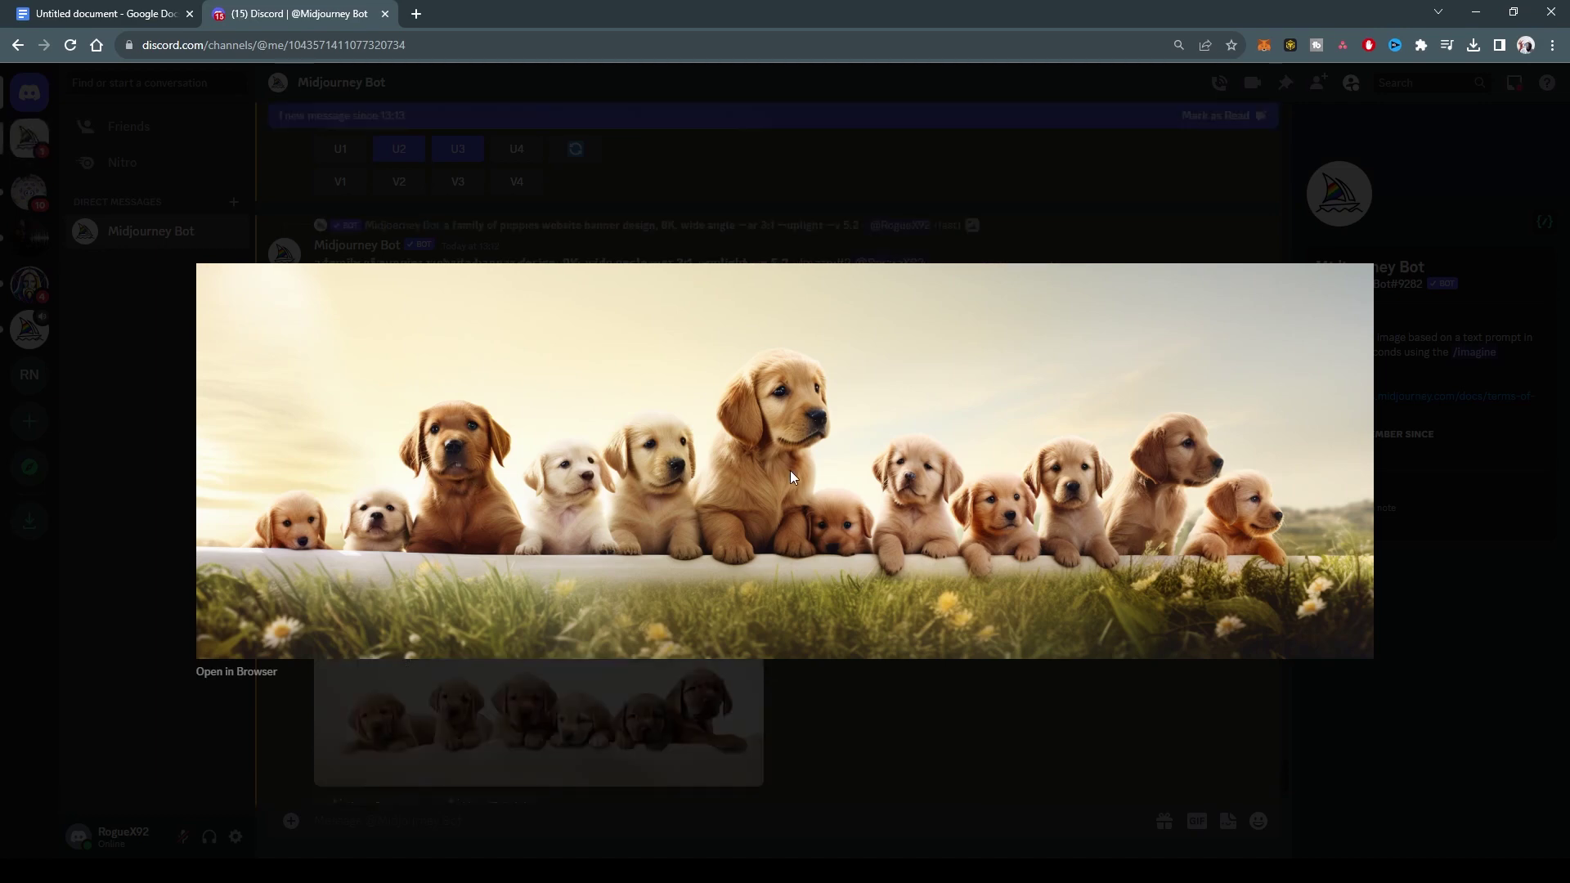
{"action": "left_click", "coordinate": [890, 708]}
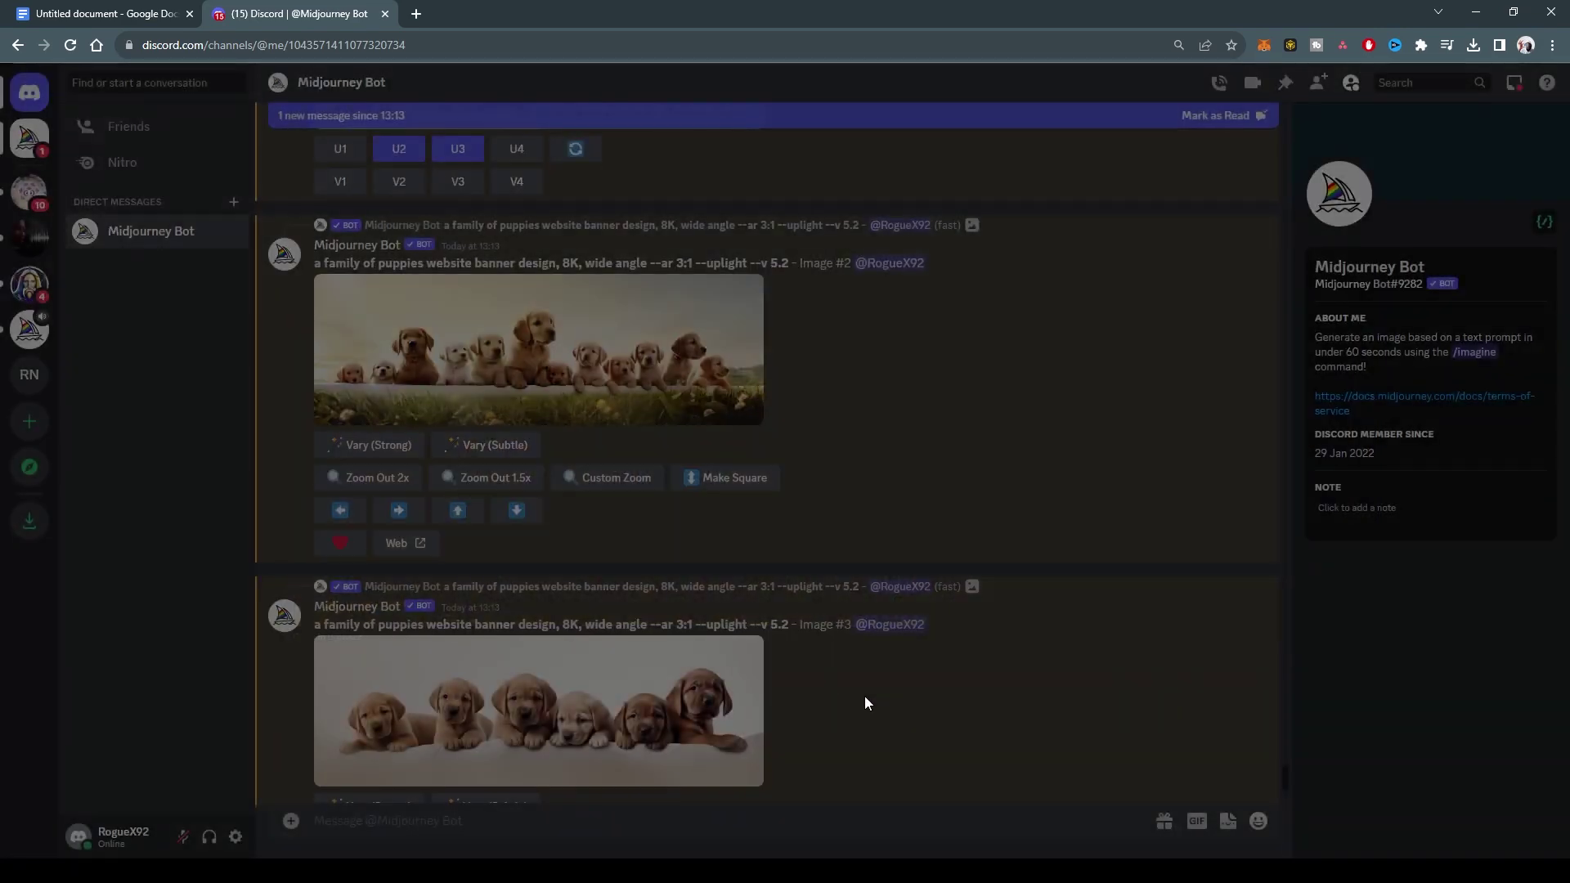
{"action": "left_click", "coordinate": [679, 665]}
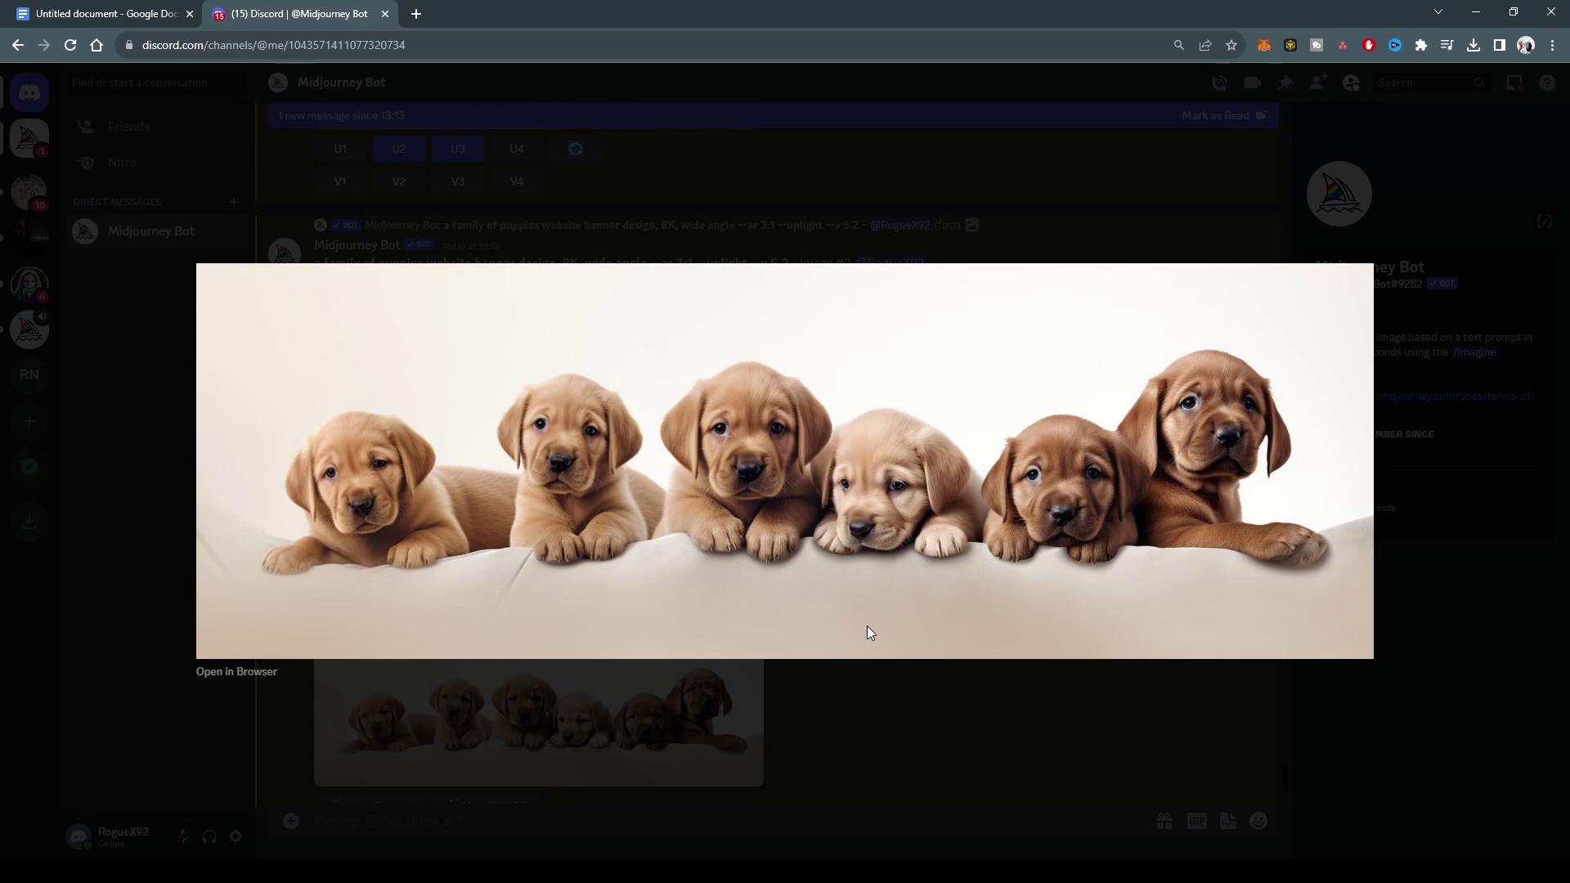
{"action": "left_click", "coordinate": [838, 678]}
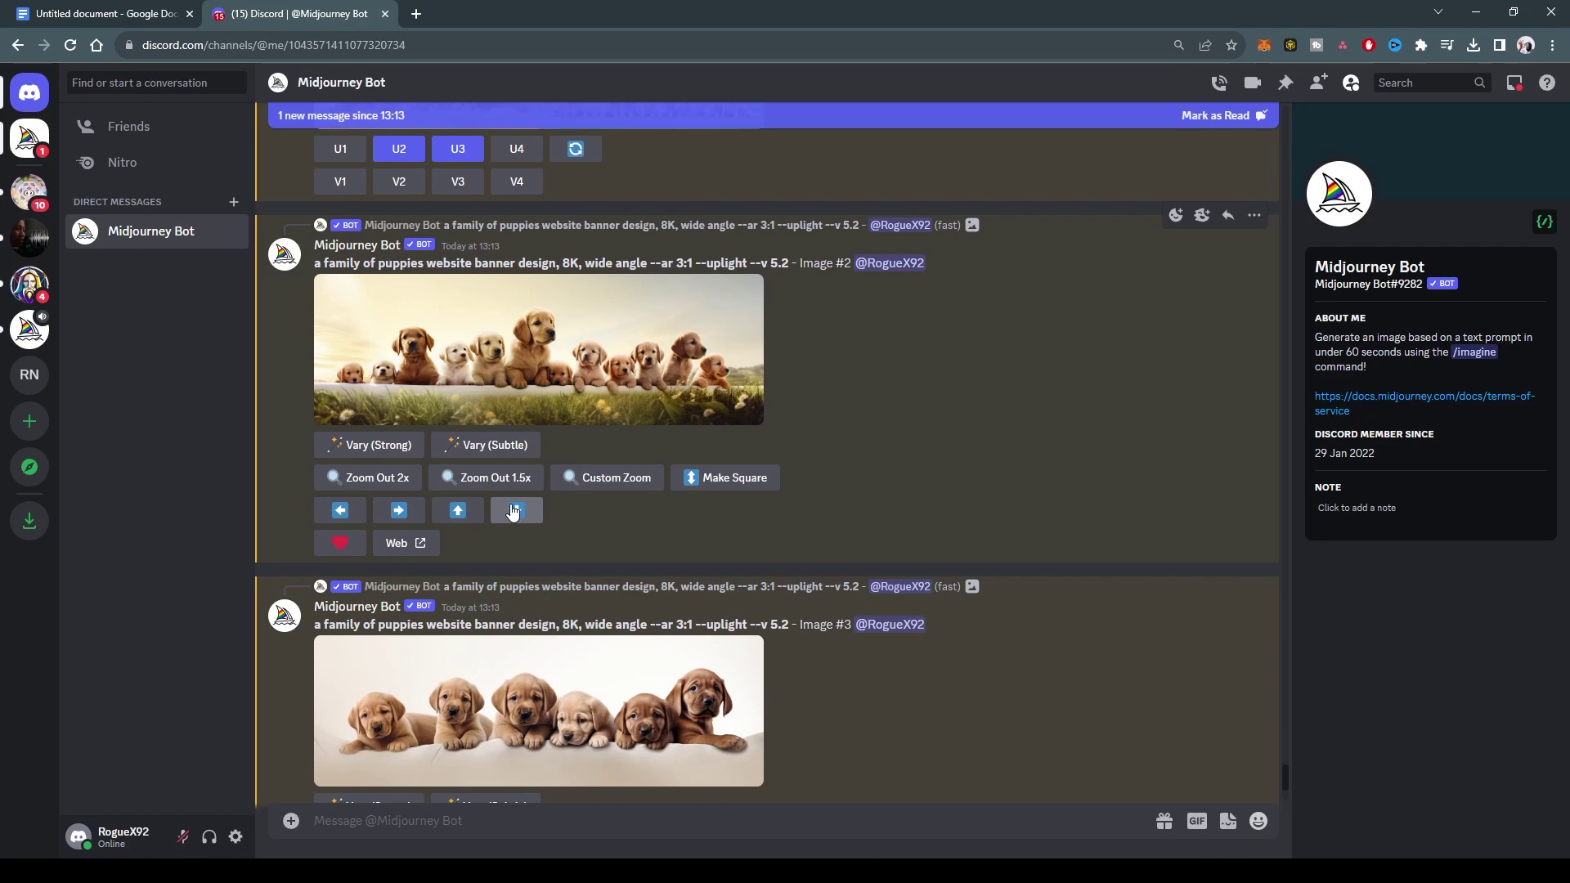
{"action": "scroll", "coordinate": [624, 468], "scroll_direction": "down", "scroll_amount": 5}
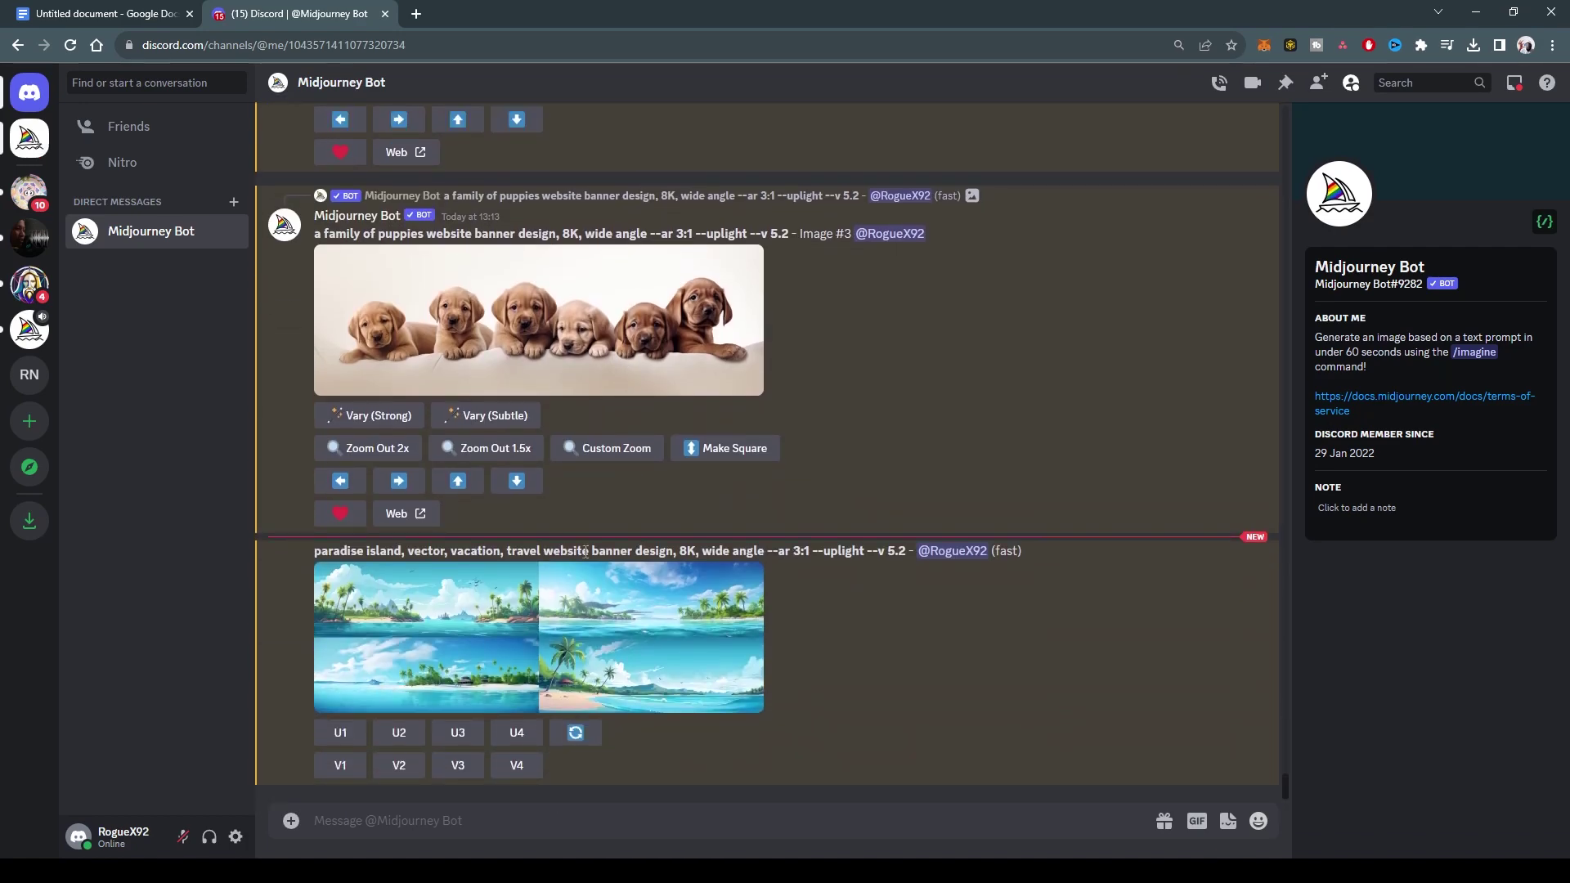
Inspect the four paradise island options enlarged, then select the island prompt text for copying.
{"action": "left_click", "coordinate": [502, 626]}
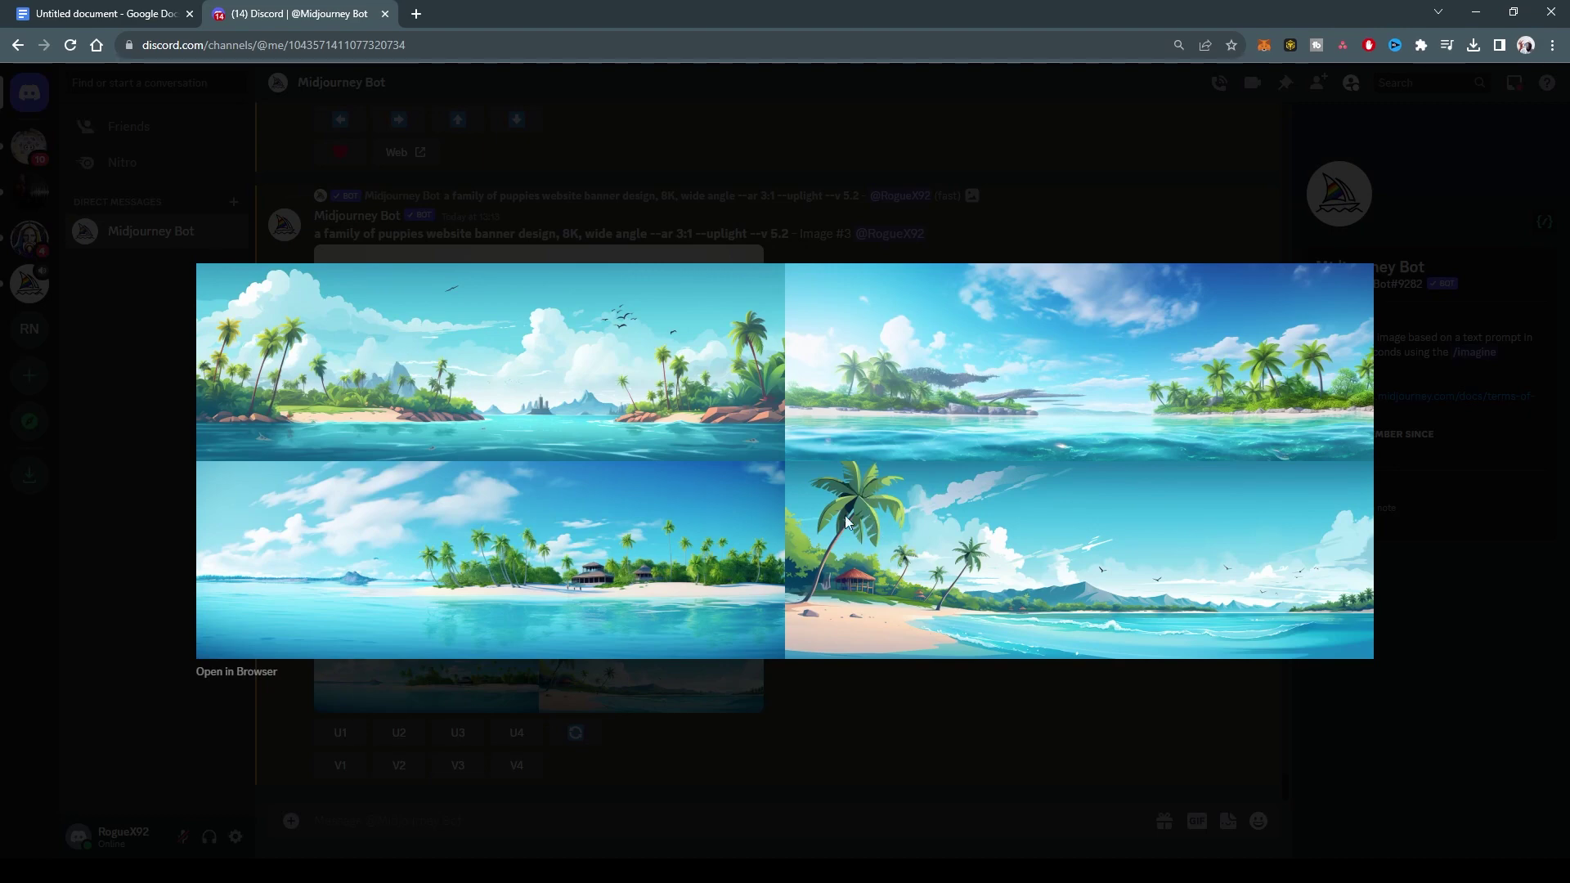
{"action": "left_click", "coordinate": [876, 738]}
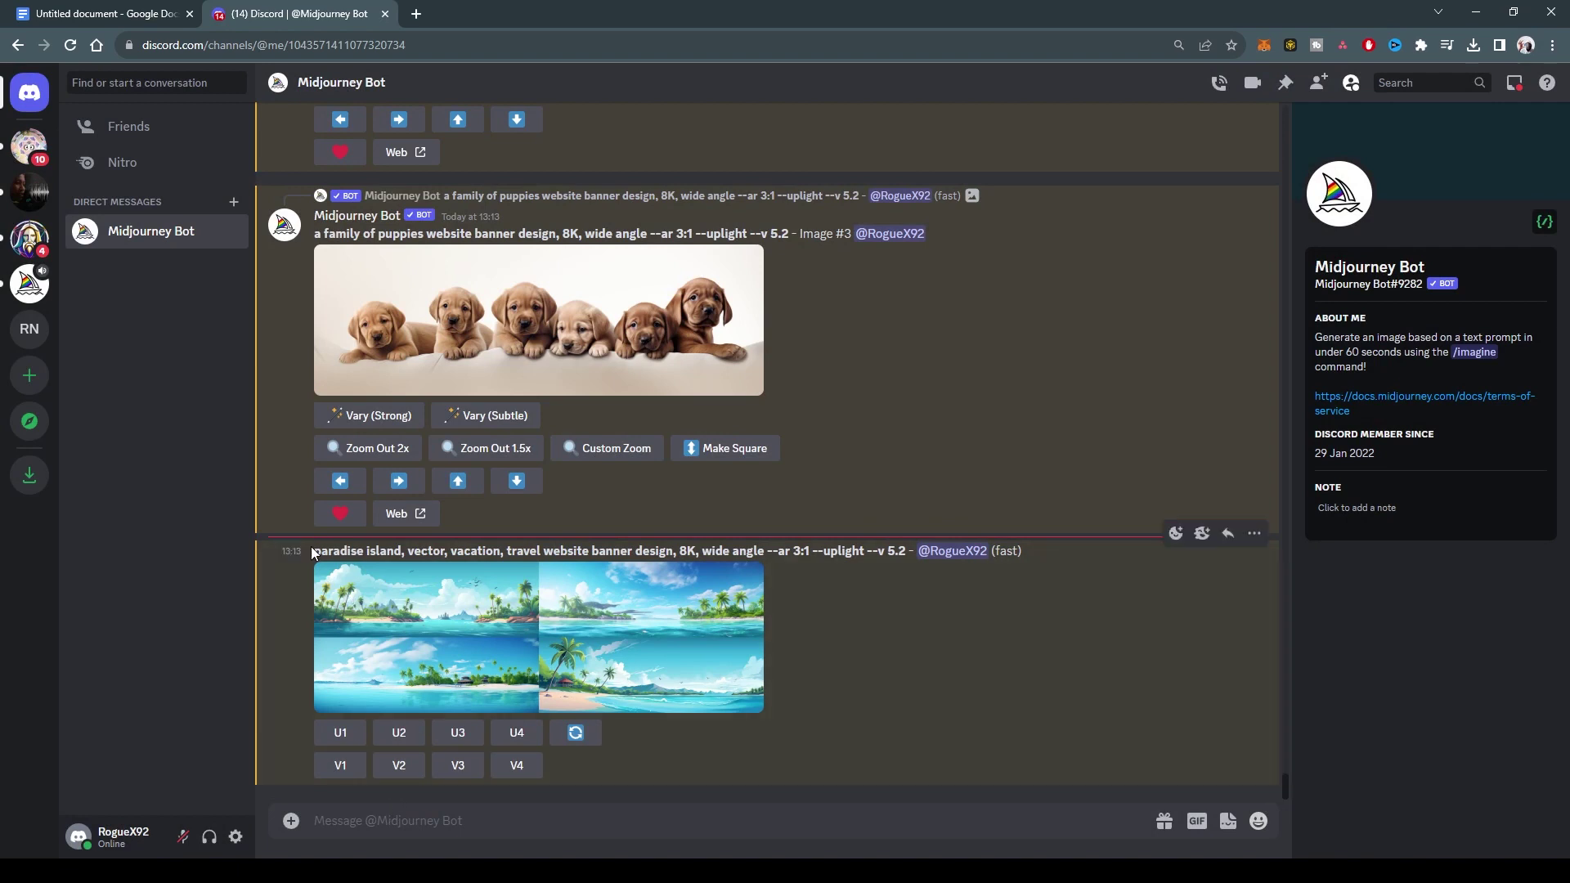
{"action": "left_click_drag", "start_coordinate": [312, 551], "coordinate": [772, 551]}
{"action": "key", "text": "ctrl+c"}
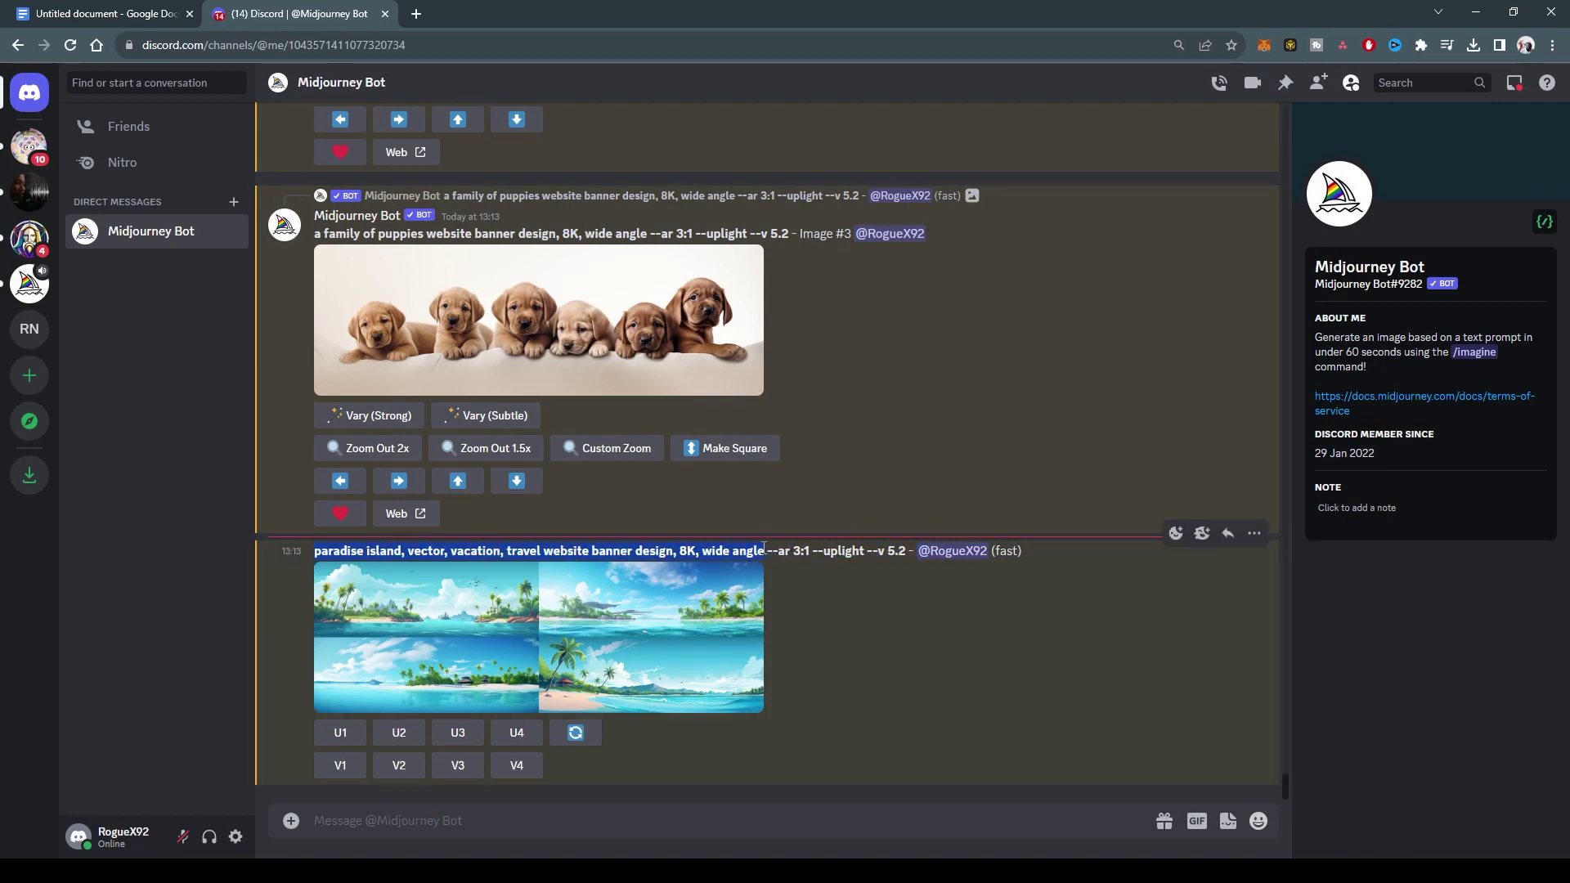
Submit /imagine with the copied island prompt plus 'a man and woman on paradise island, with a travel suitcase' at --ar 3:1.
{"action": "left_click", "coordinate": [644, 817]}
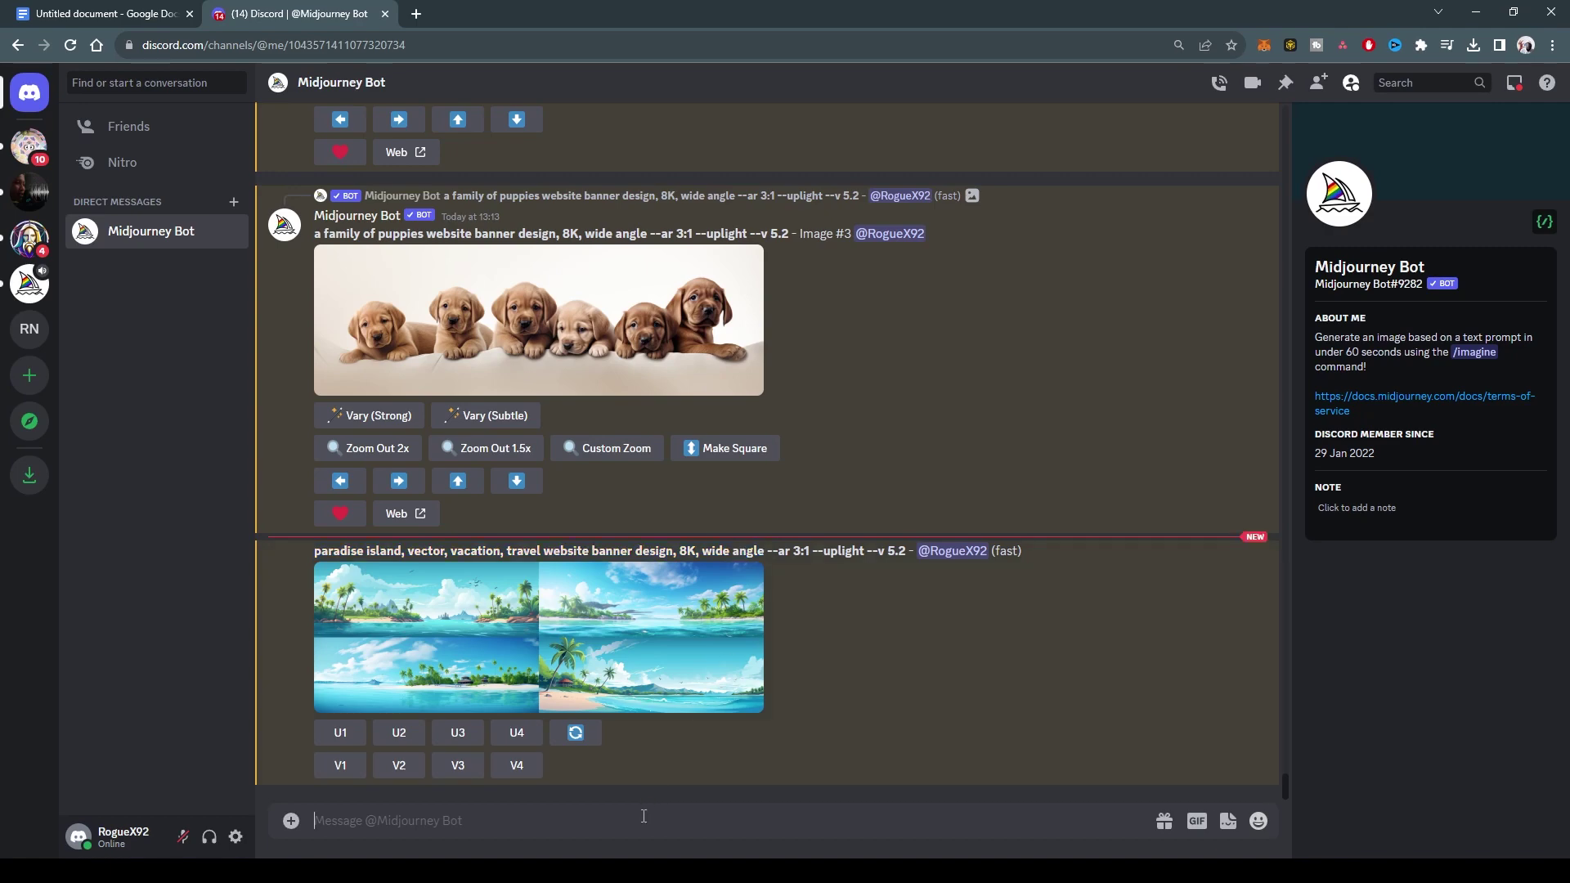
{"action": "type", "text": "/imag"}
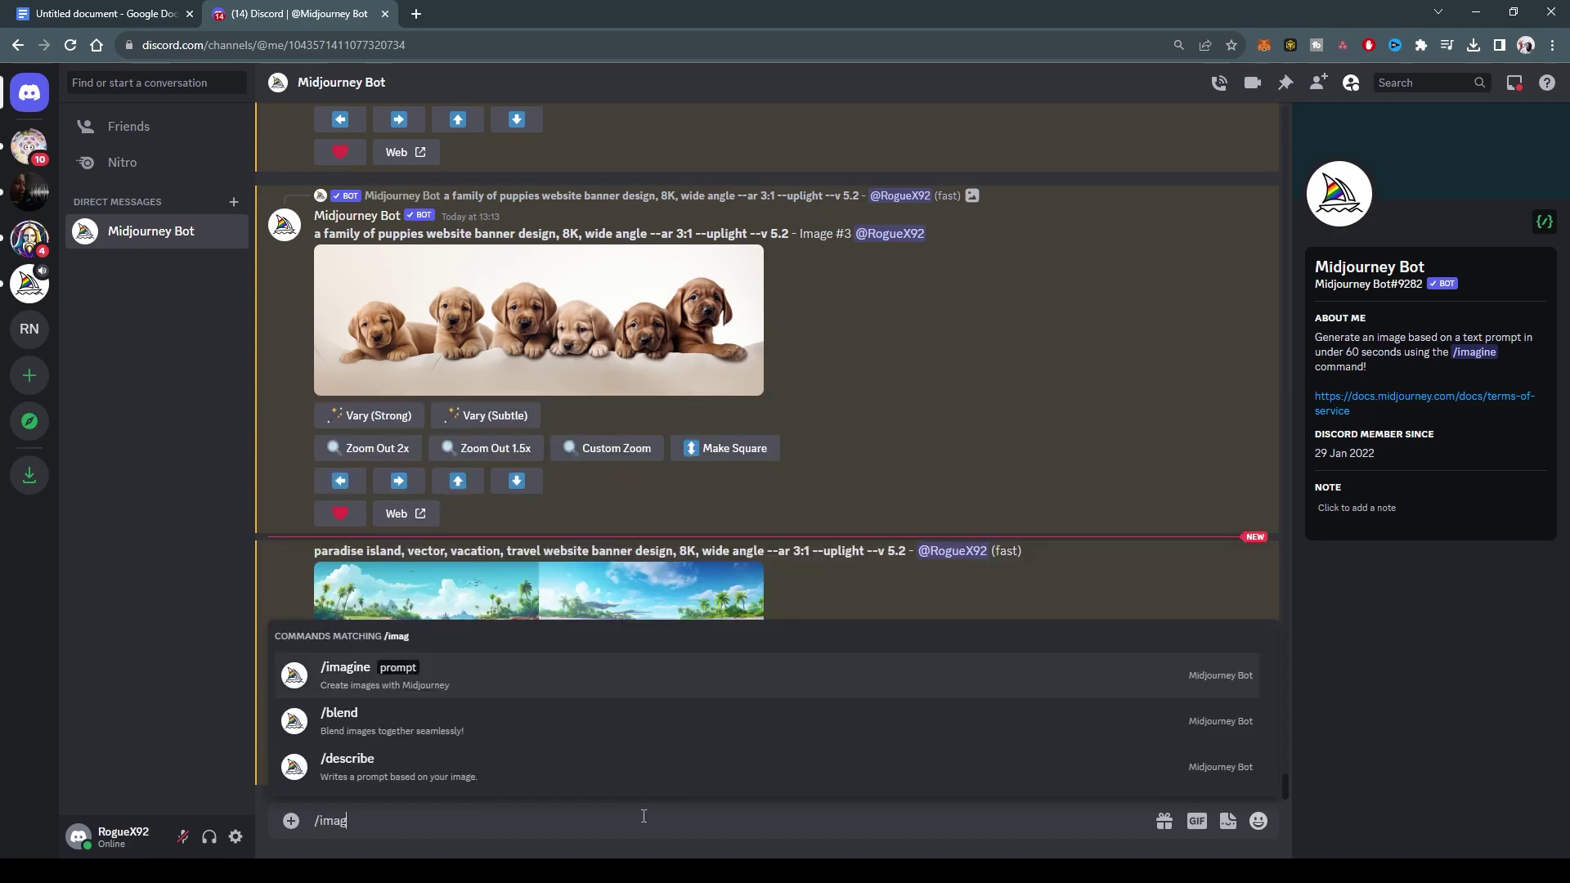
{"action": "key", "text": "Tab"}
{"action": "key", "text": "ctrl+v"}
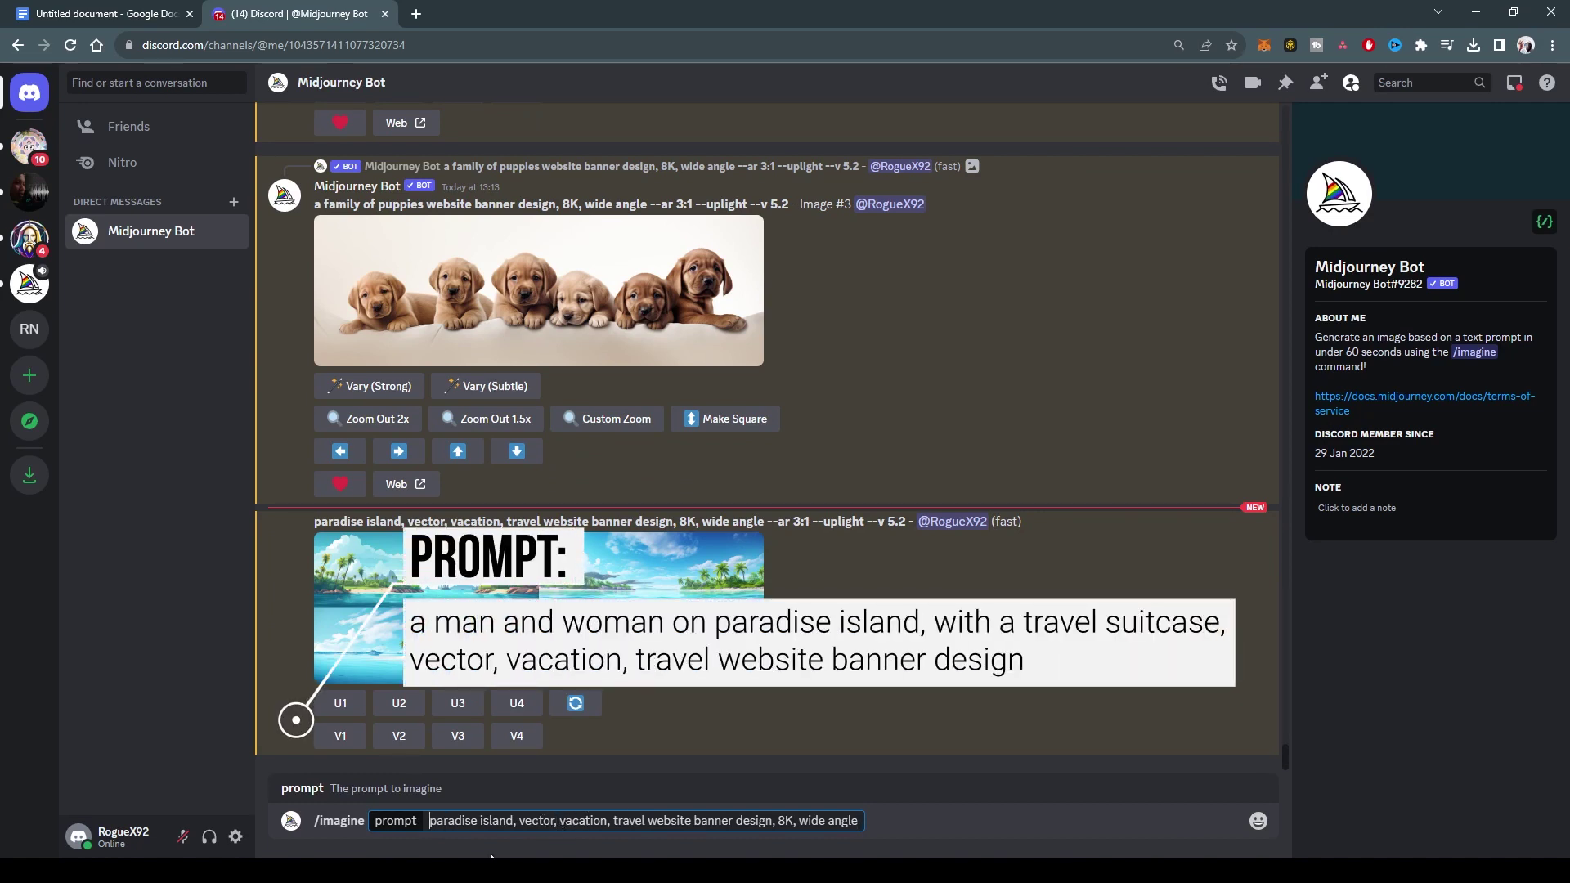
{"action": "type", "text": "a "}
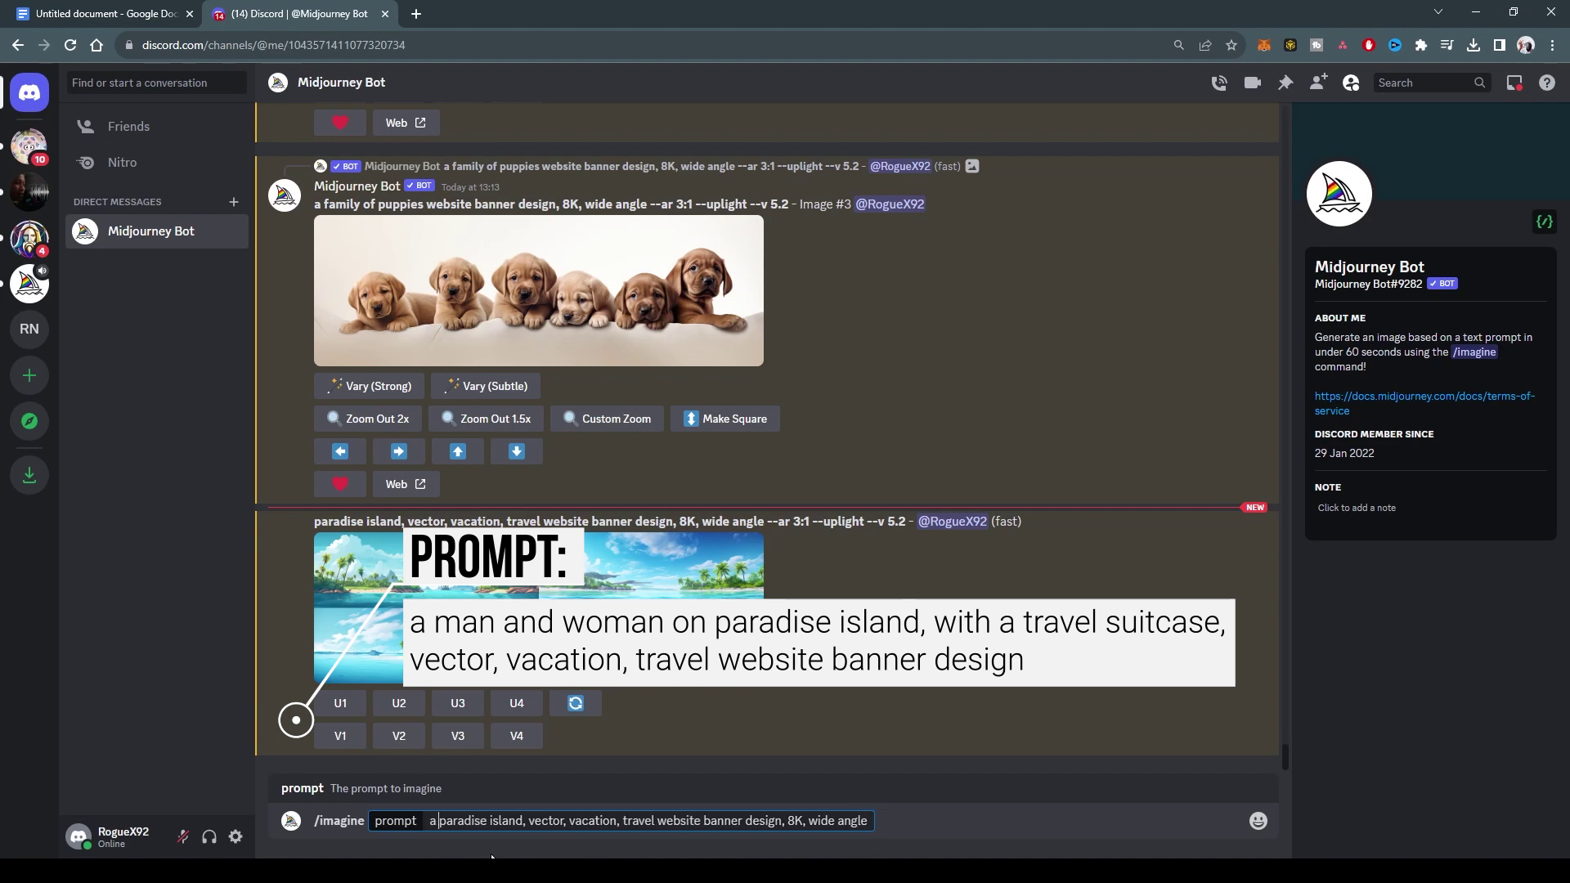
{"action": "type", "text": "man and woman"}
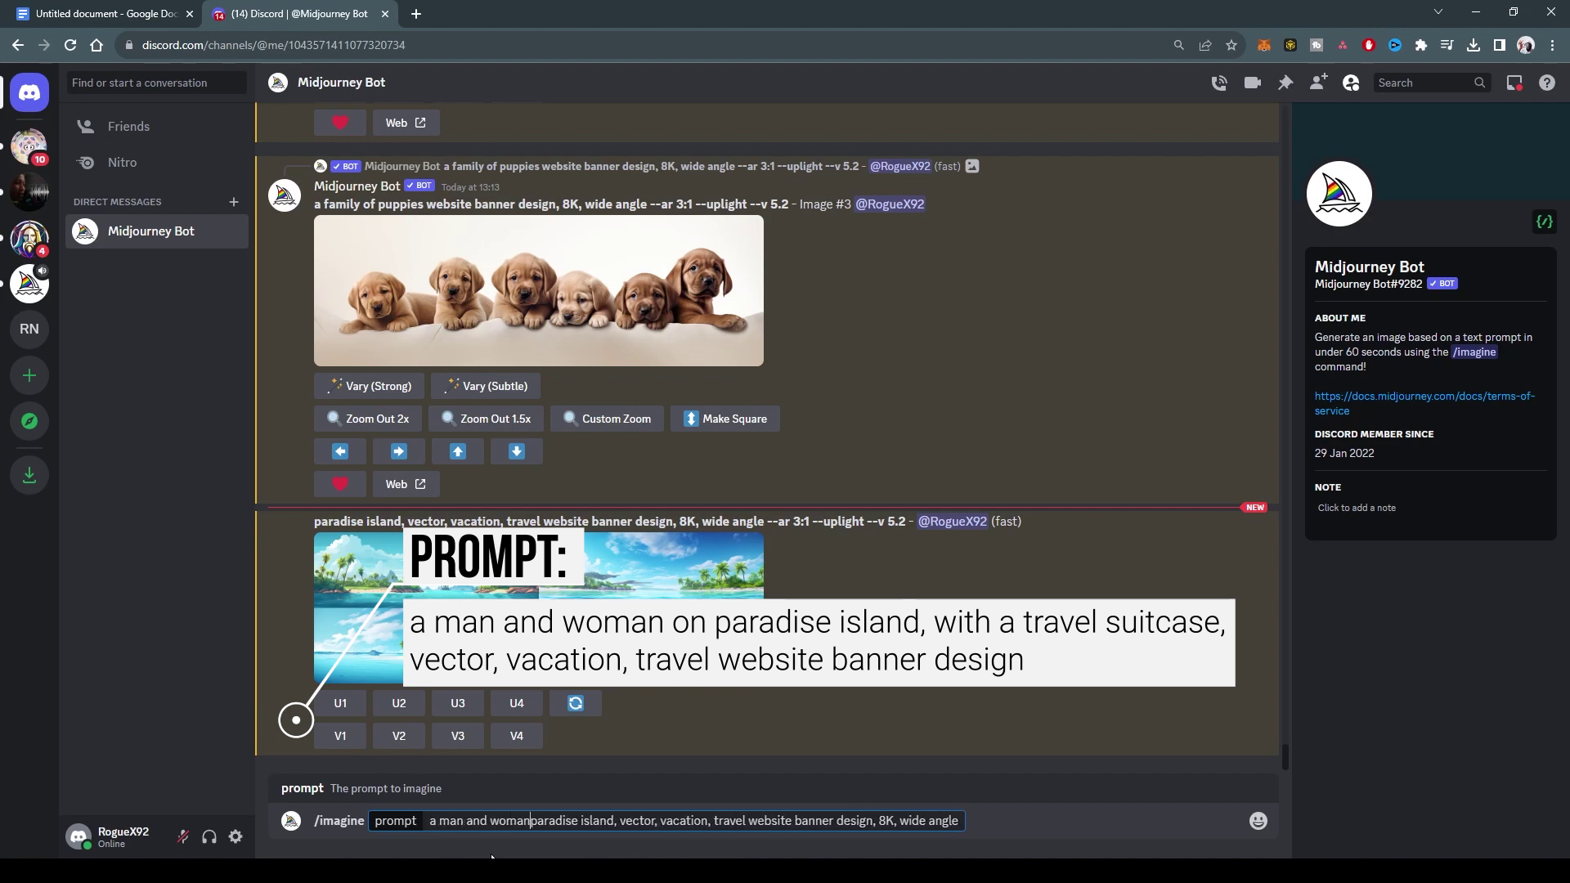
{"action": "type", "text": " on paradise island, "}
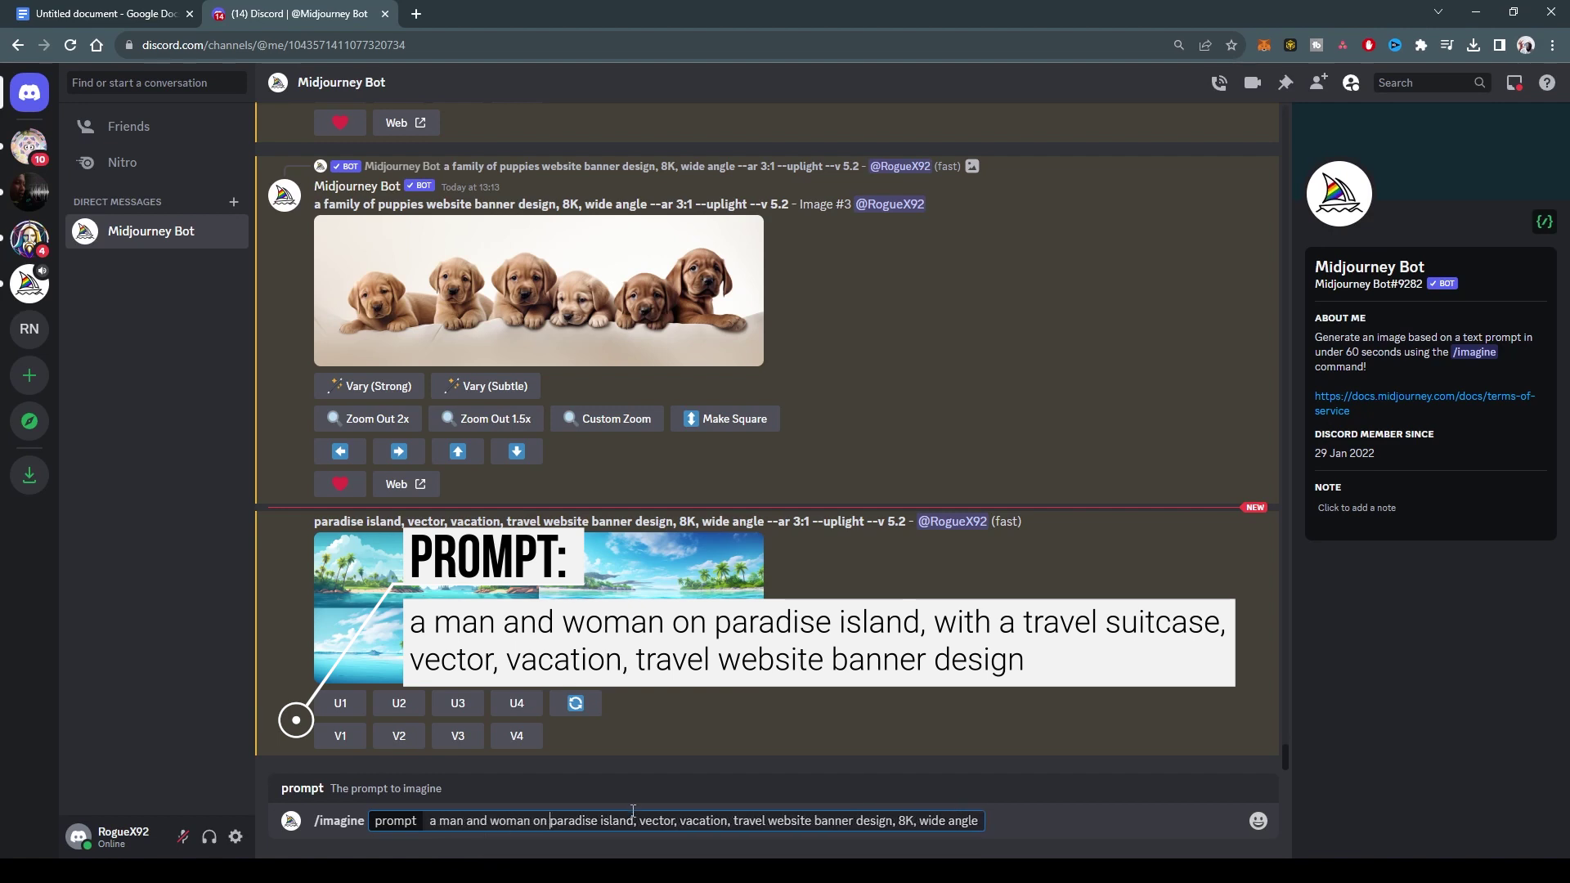
{"action": "type", "text": "with a brie"}
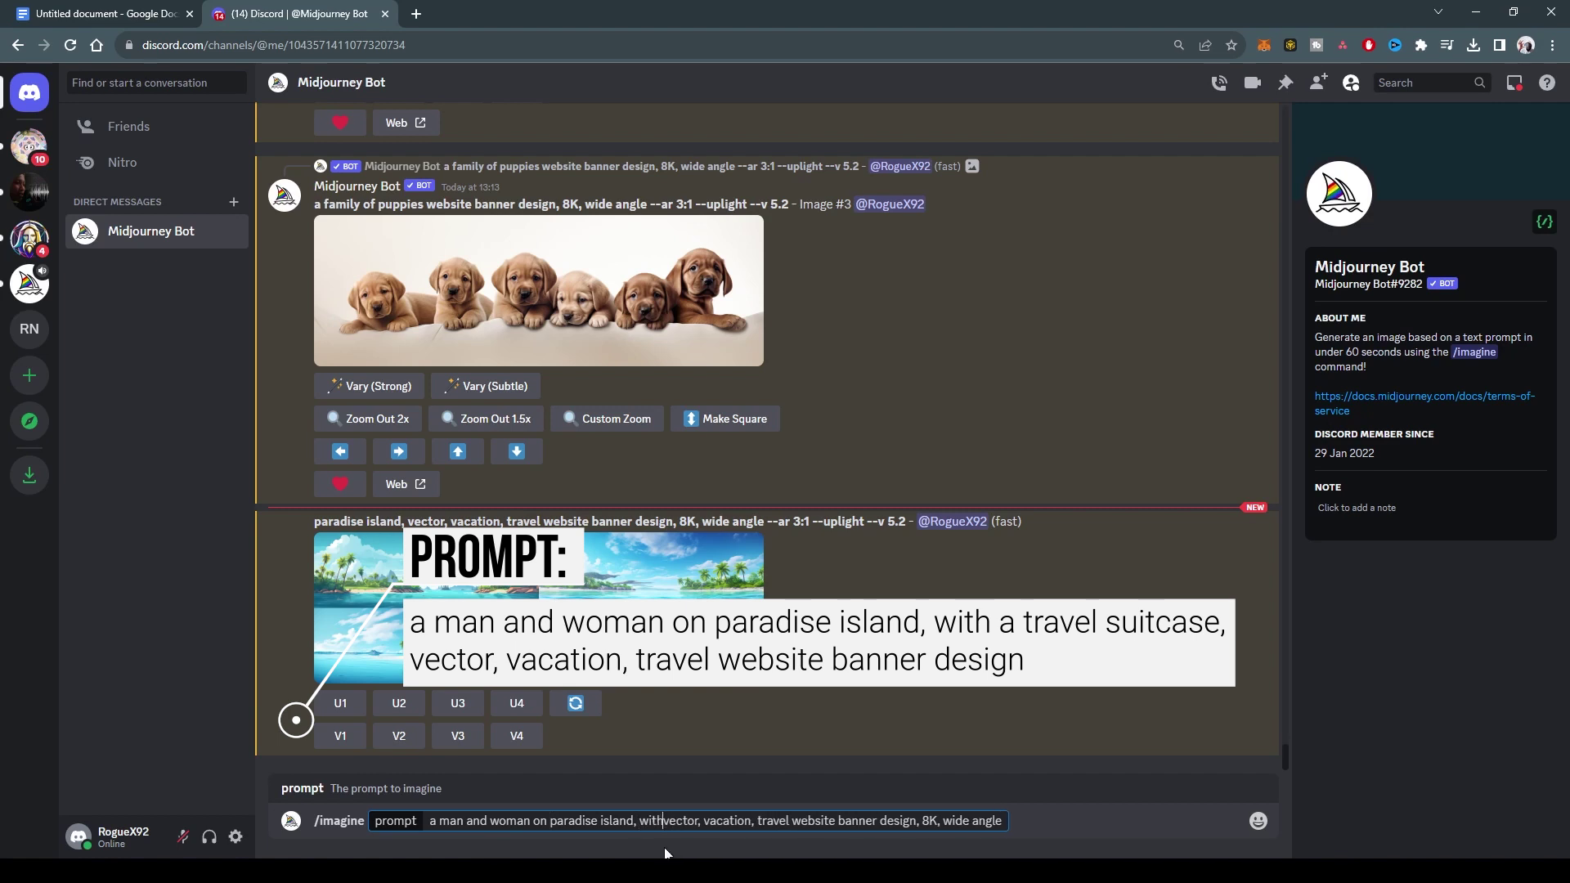
{"action": "key", "text": "BackSpace"}
{"action": "key", "text": "BackSpace"}
{"action": "key", "text": "BackSpace"}
{"action": "key", "text": "BackSpace"}
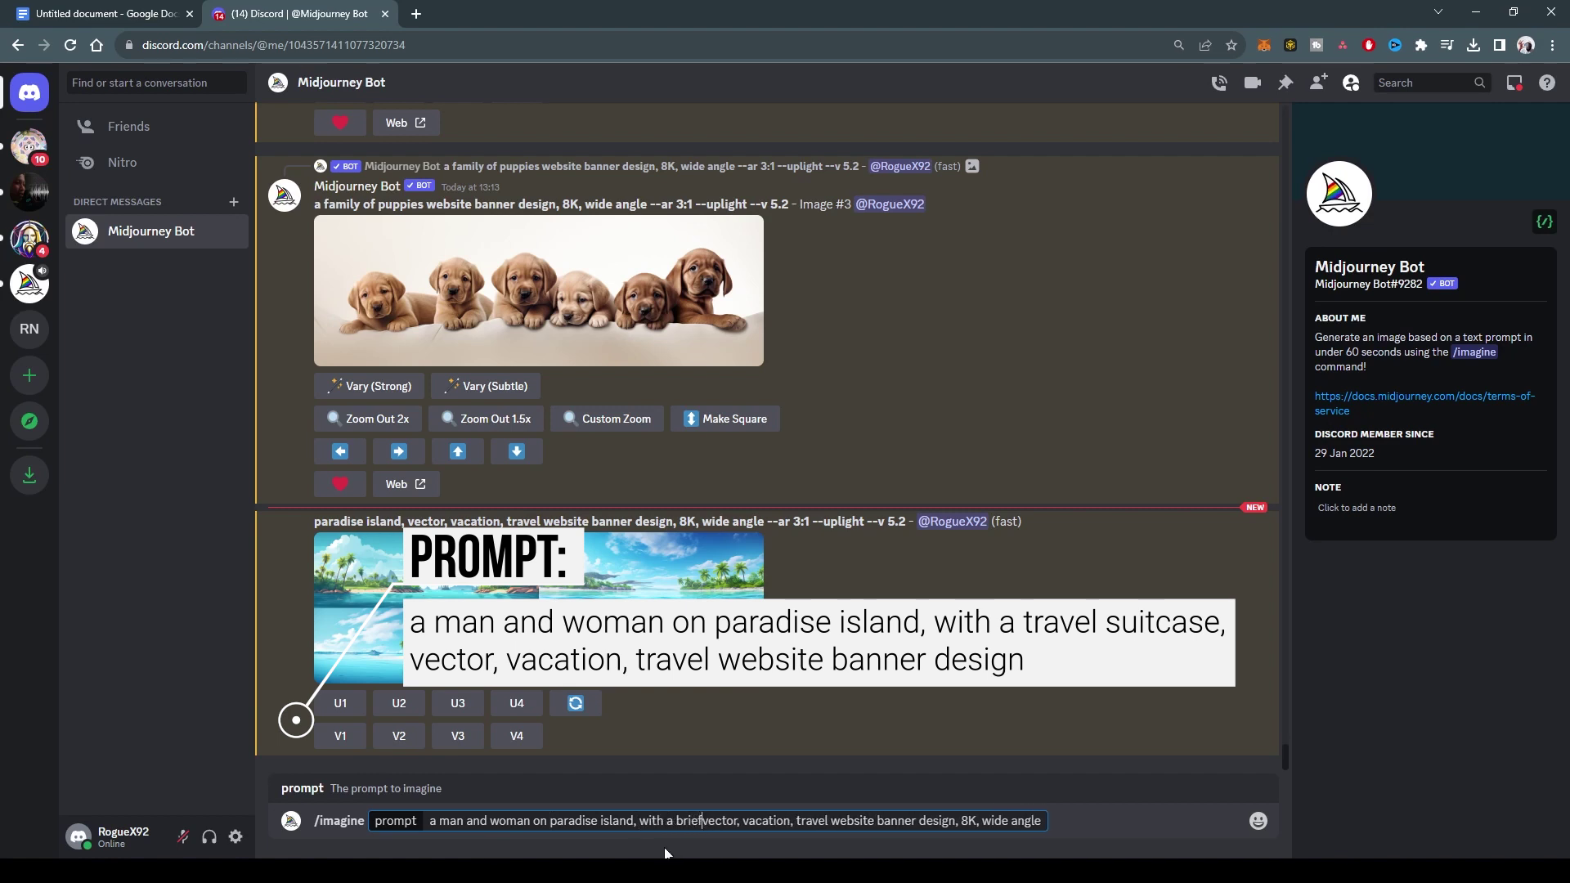
{"action": "type", "text": "tr"}
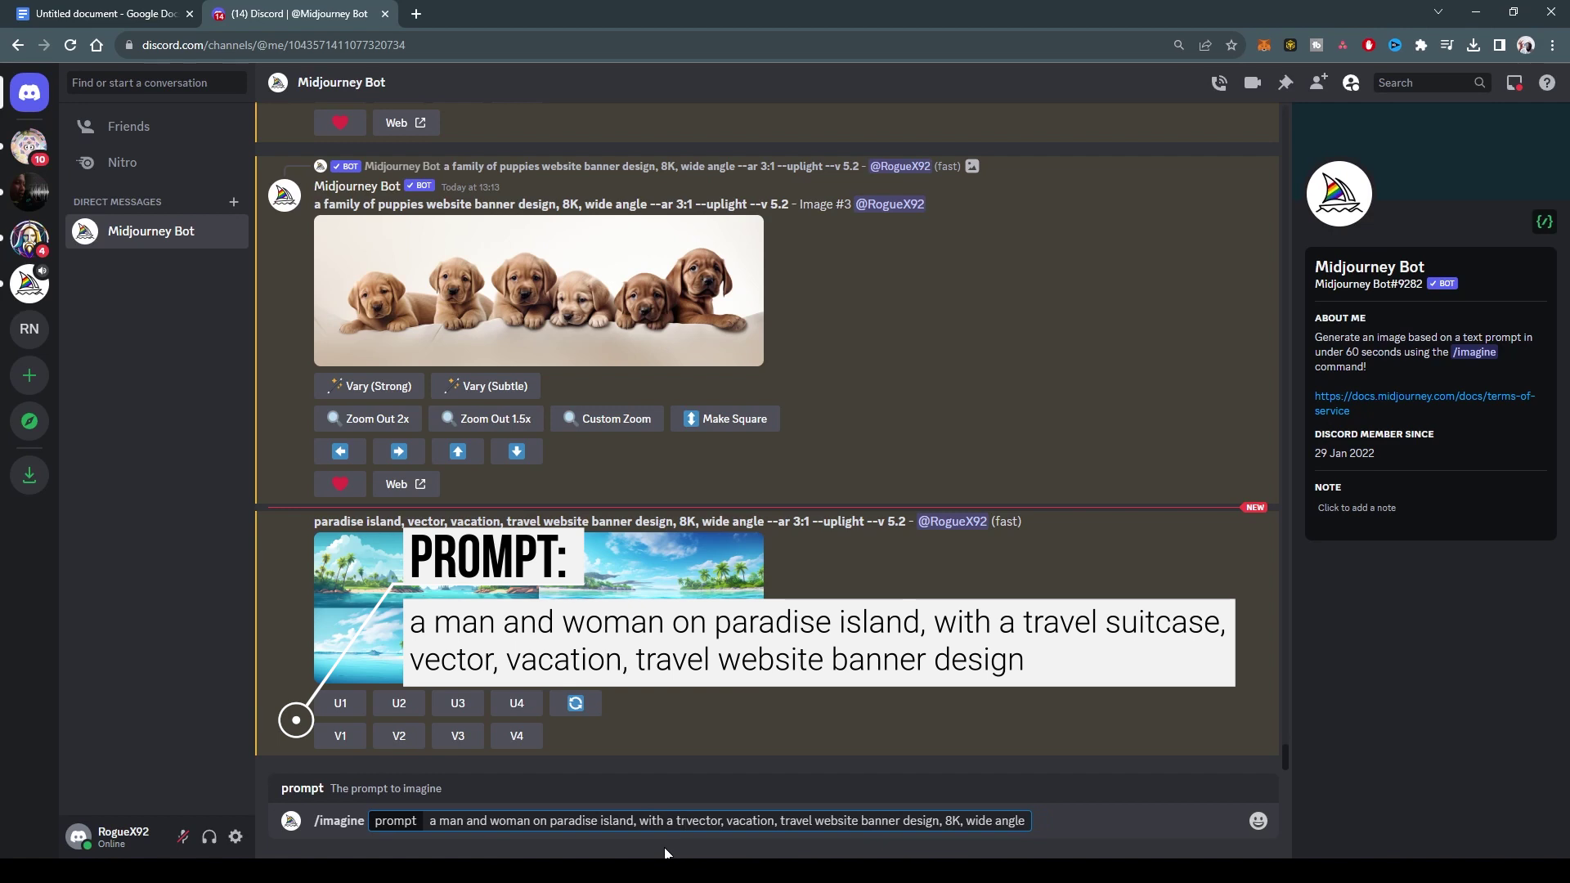
{"action": "type", "text": "avel suitcase, "}
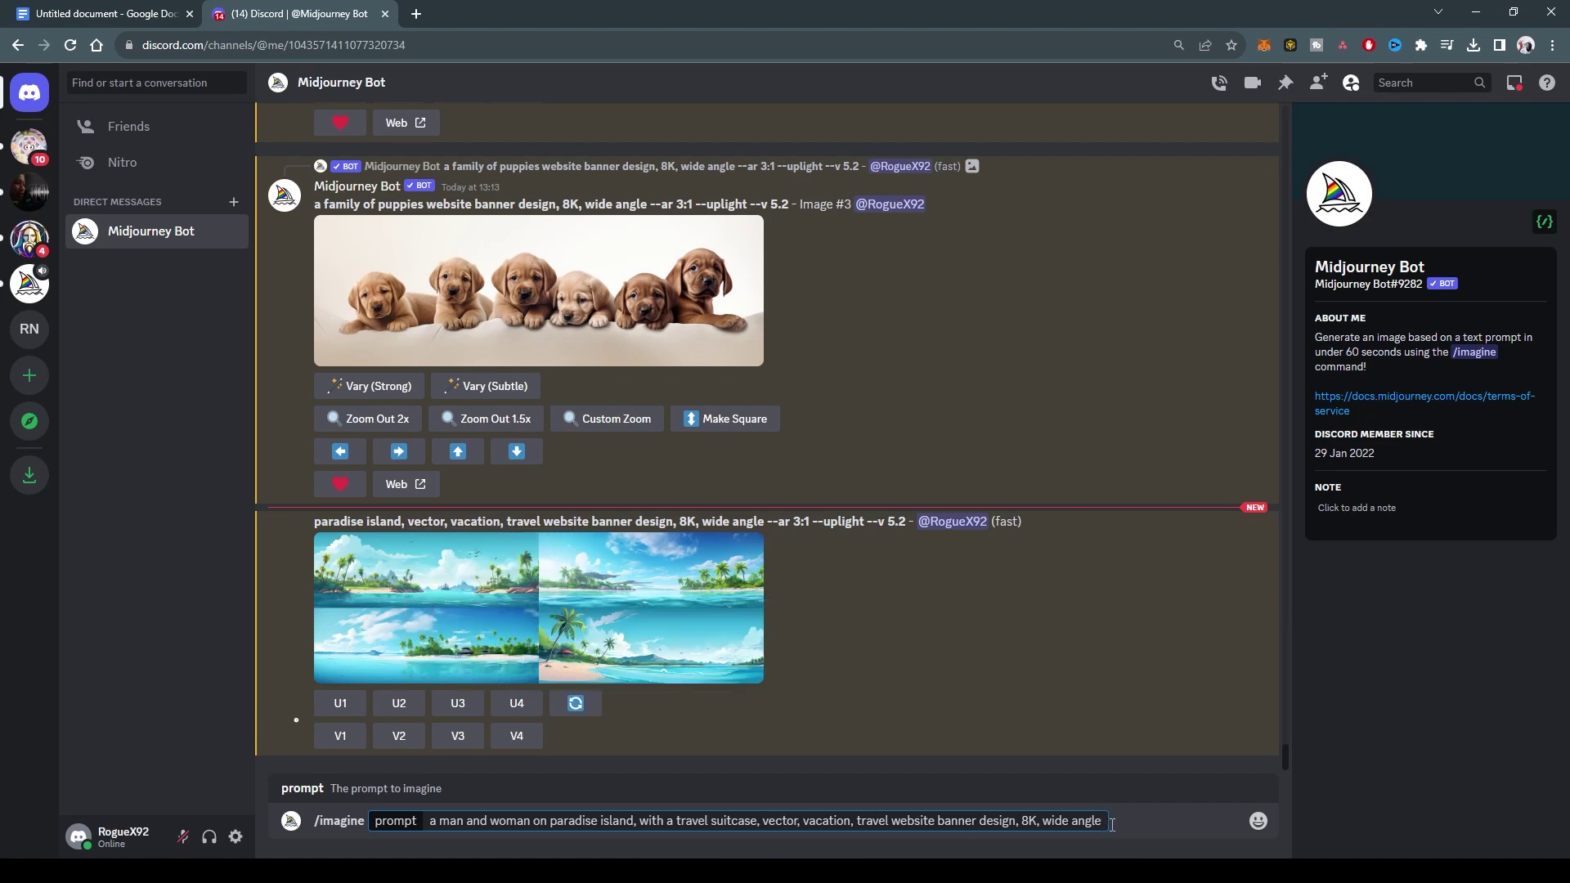
{"action": "type", "text": " --ar 3:1"}
{"action": "key", "text": "Return"}
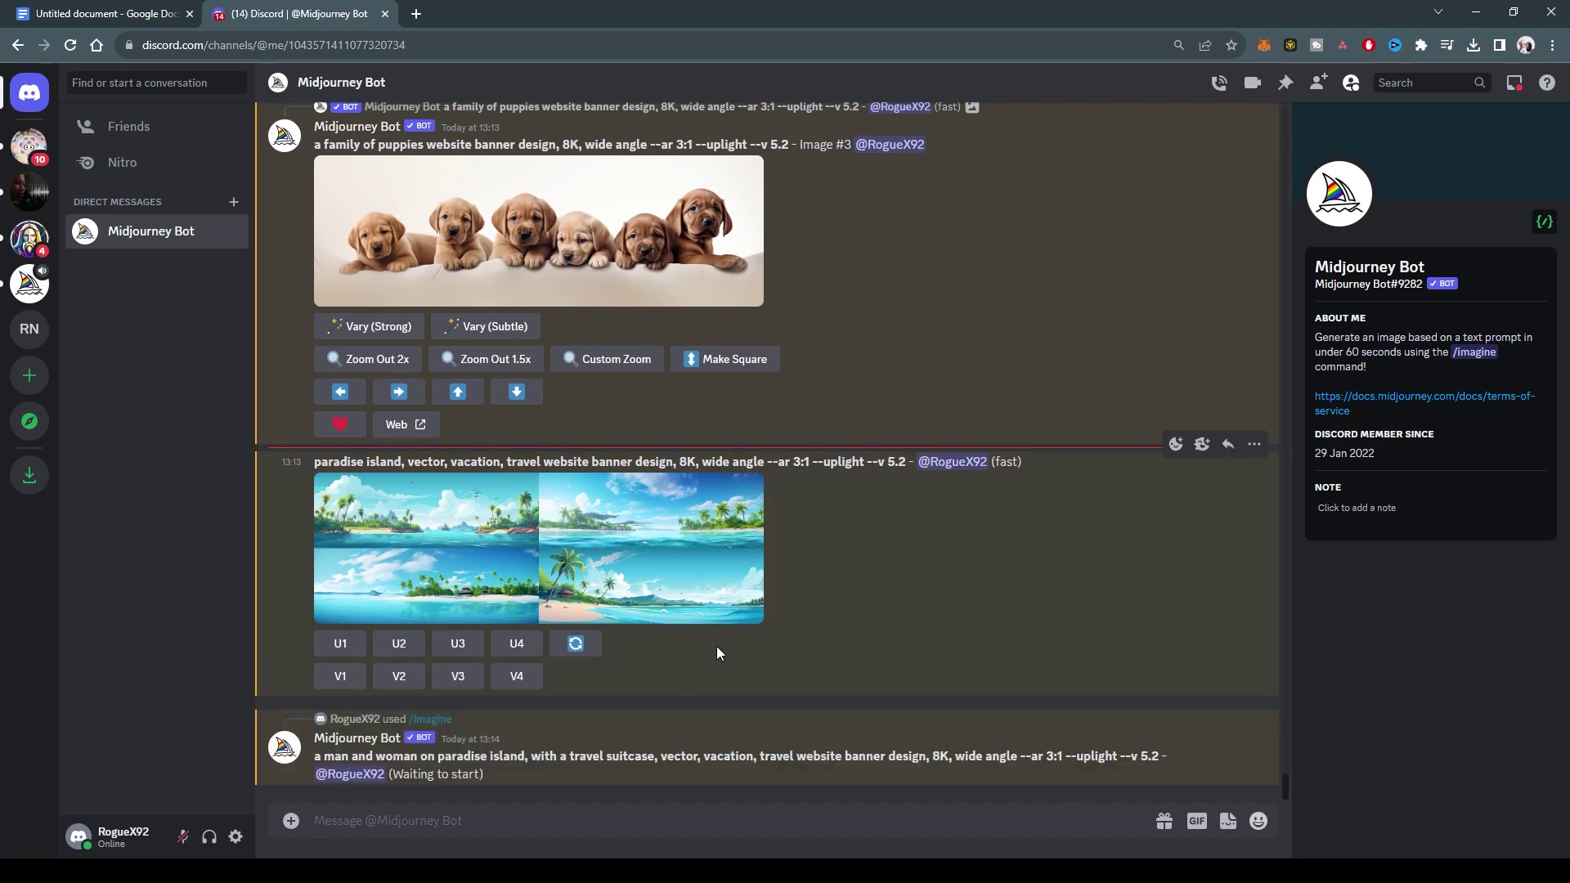
{"action": "scroll", "coordinate": [724, 552], "scroll_direction": "up", "scroll_amount": 2}
{"action": "scroll", "coordinate": [728, 554], "scroll_direction": "down", "scroll_amount": 2}
{"action": "scroll", "coordinate": [728, 554], "scroll_direction": "up", "scroll_amount": 6}
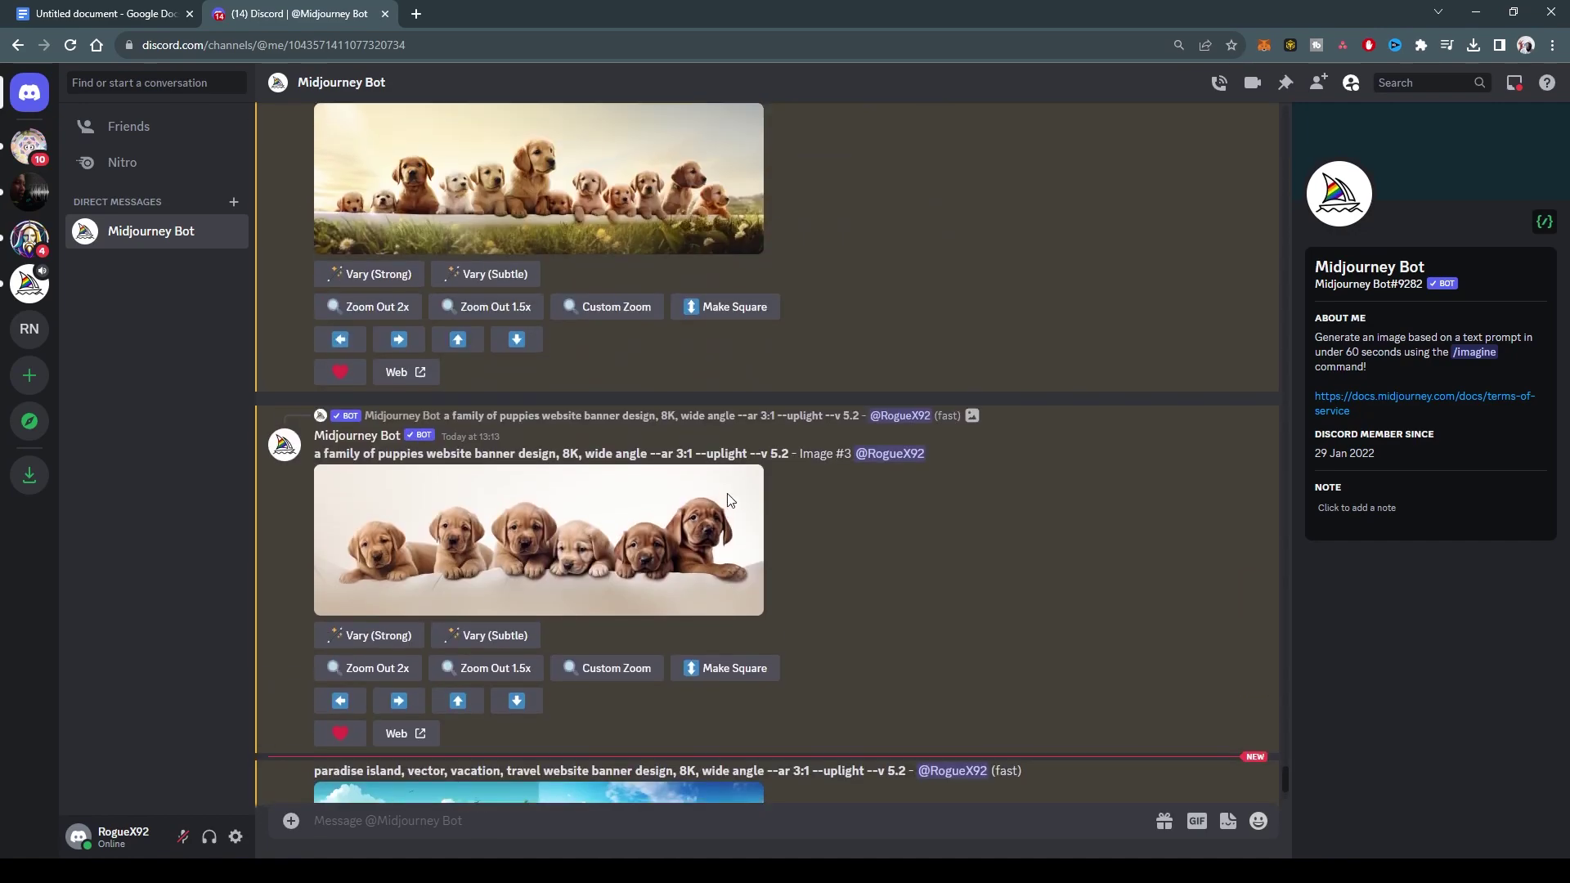
{"action": "scroll", "coordinate": [727, 507], "scroll_direction": "up", "scroll_amount": 3}
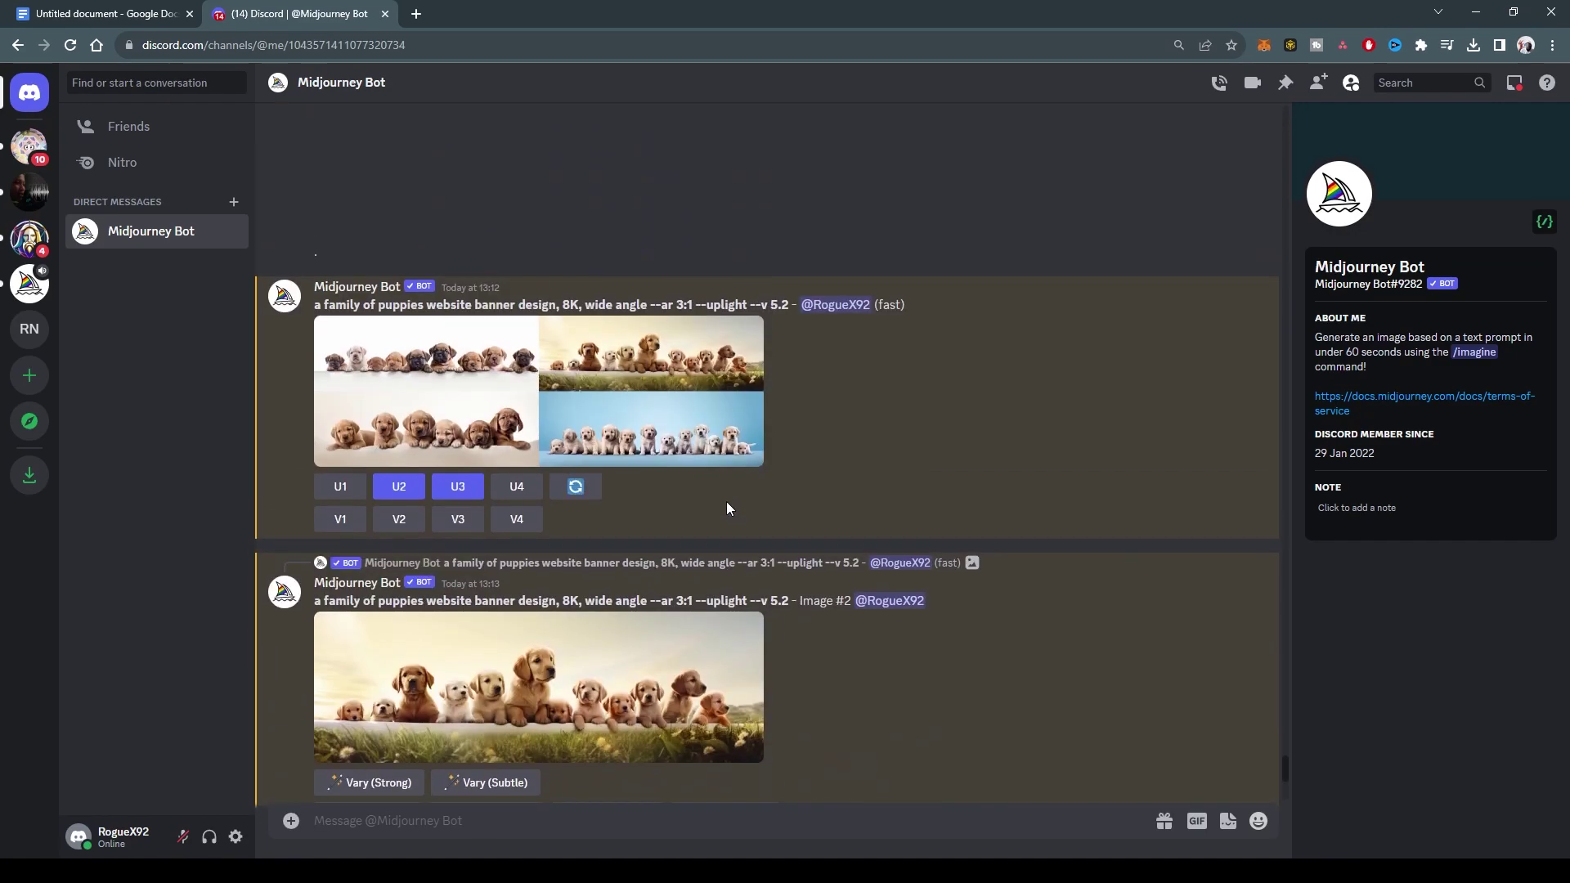
{"action": "left_click", "coordinate": [597, 660]}
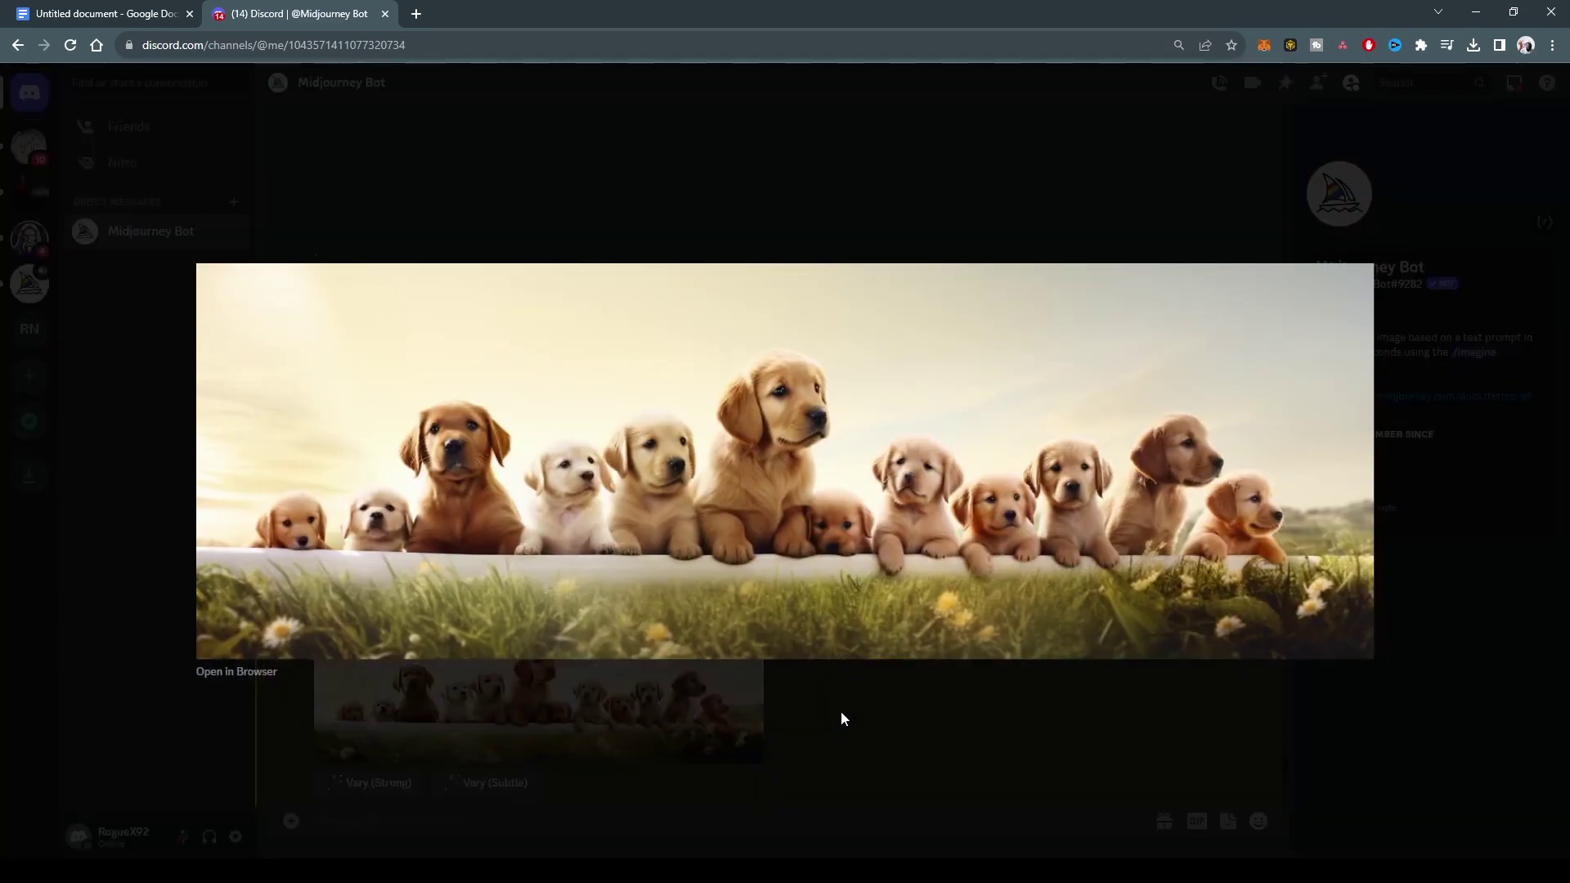
{"action": "left_click", "coordinate": [841, 712]}
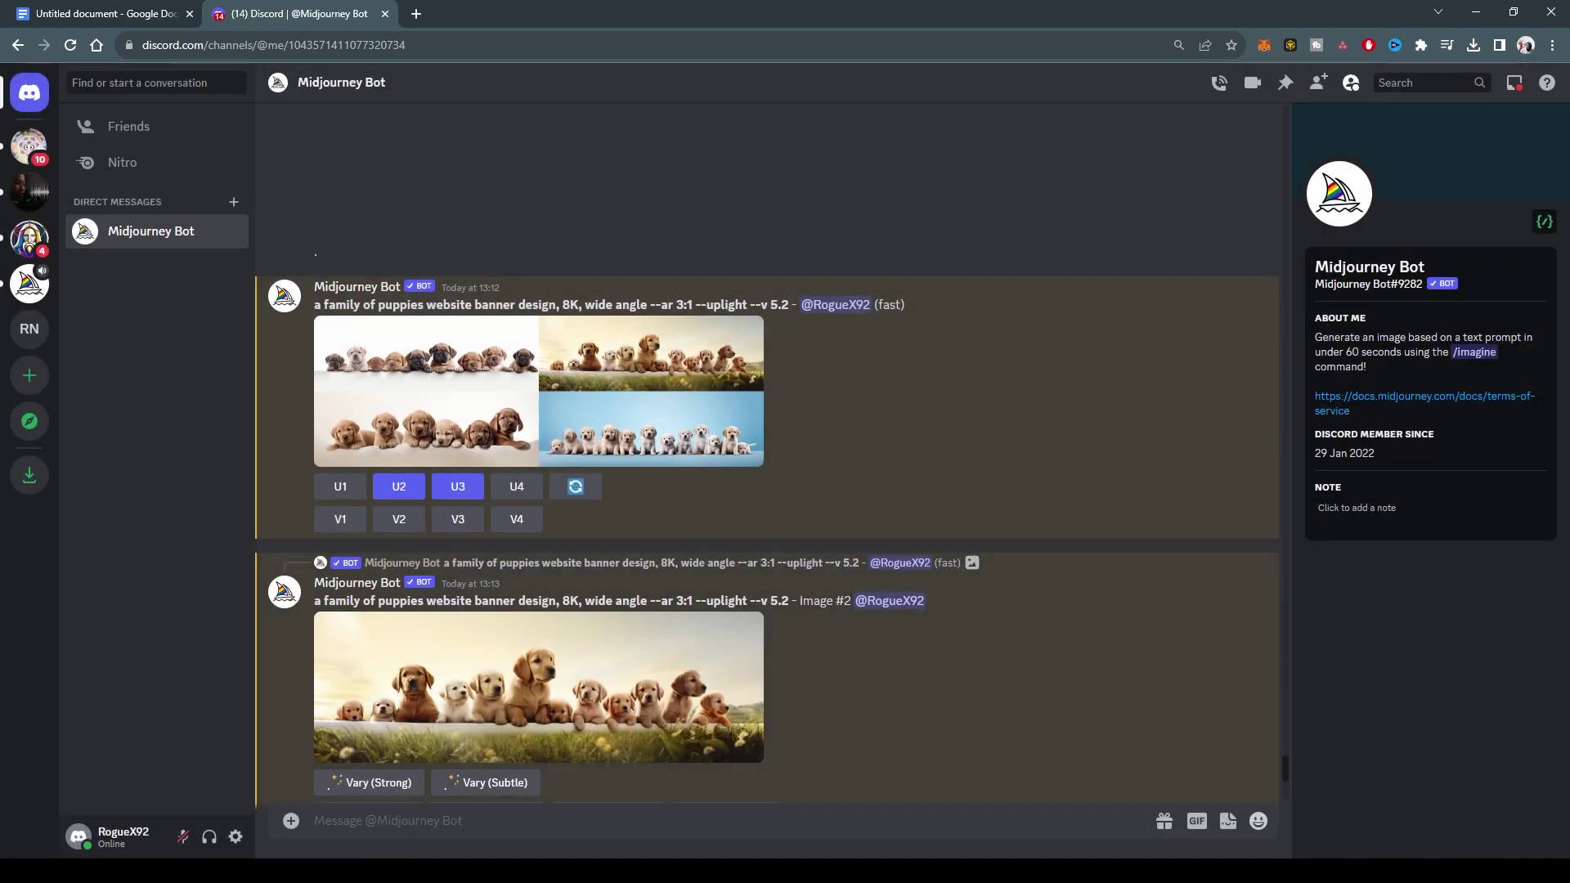
{"action": "scroll", "coordinate": [958, 543], "scroll_direction": "down", "scroll_amount": 9}
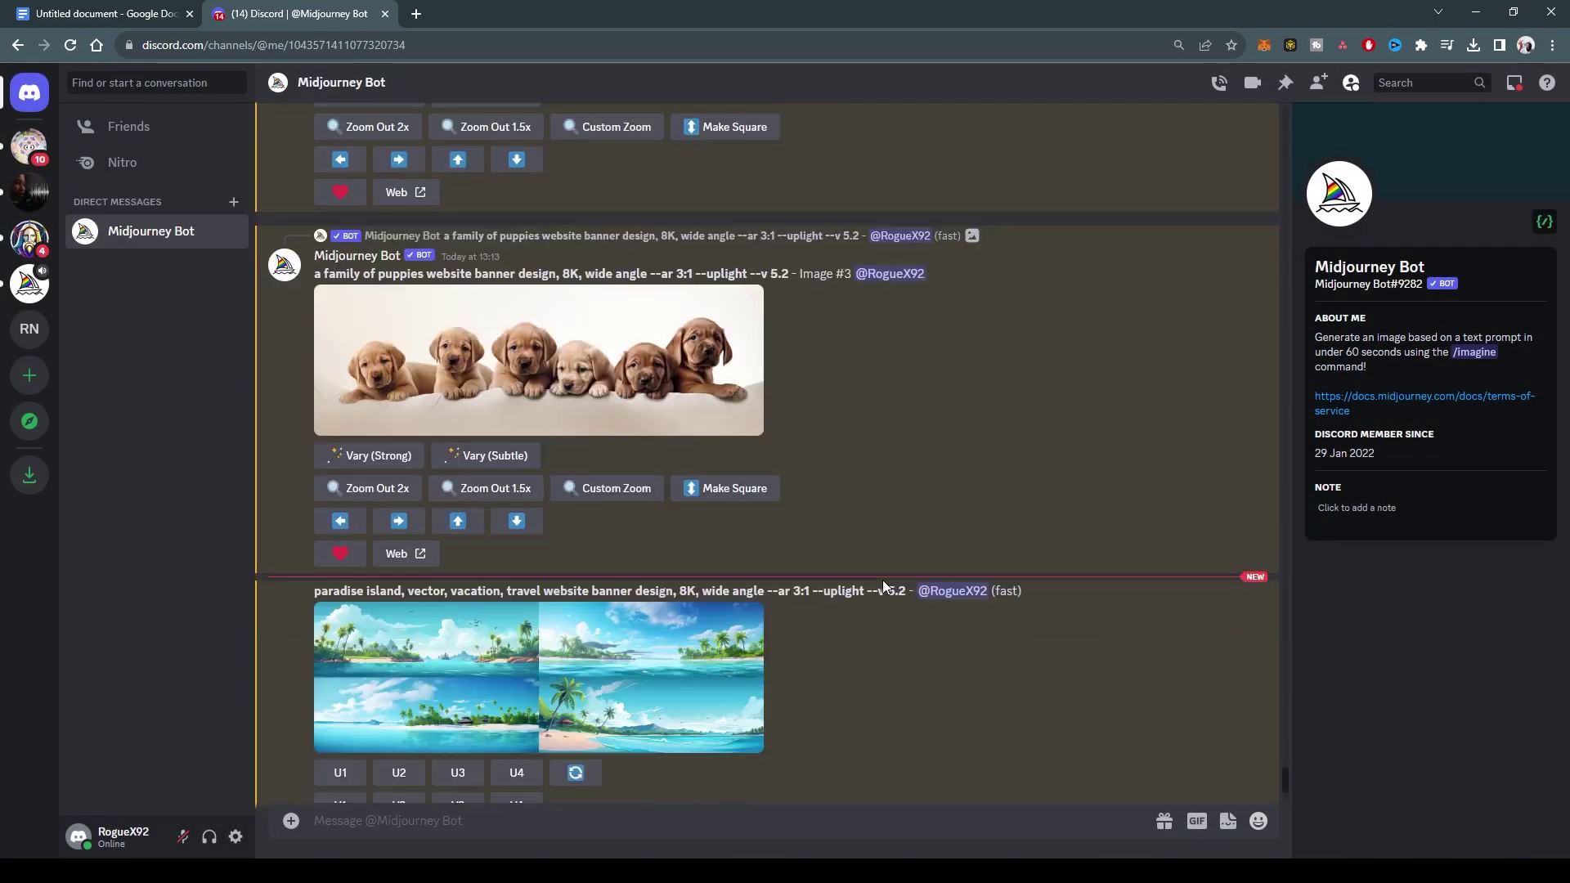
Start a /imagine prompt 'sportswear brand' and append the copied banner design keywords.
{"action": "left_click", "coordinate": [546, 821]}
{"action": "type", "text": "/imagine"}
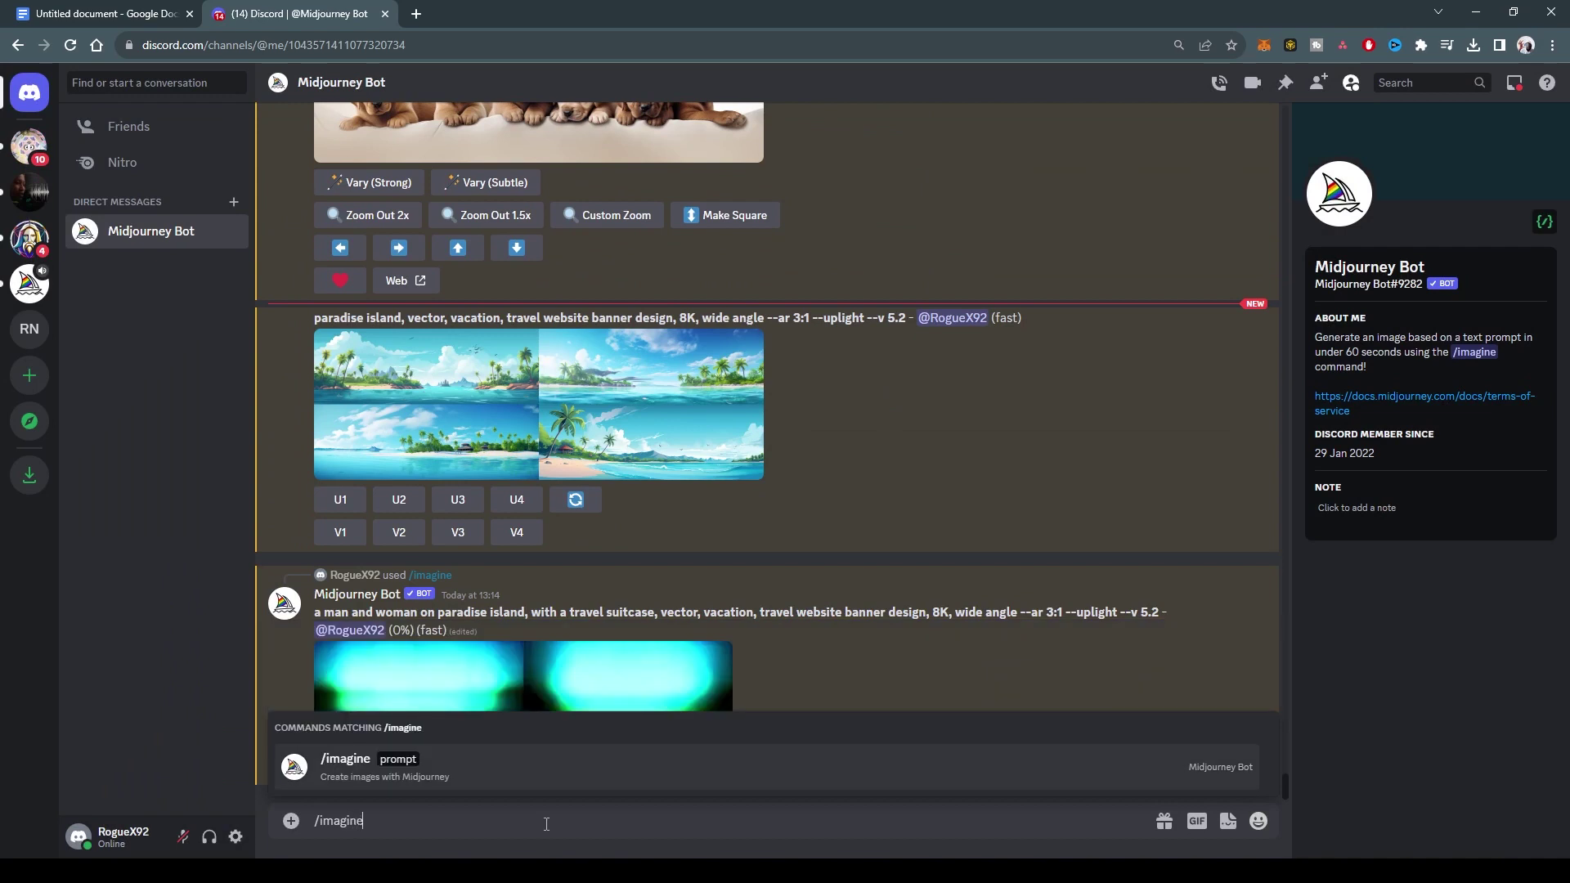
{"action": "key", "text": "Tab"}
{"action": "type", "text": "sport"}
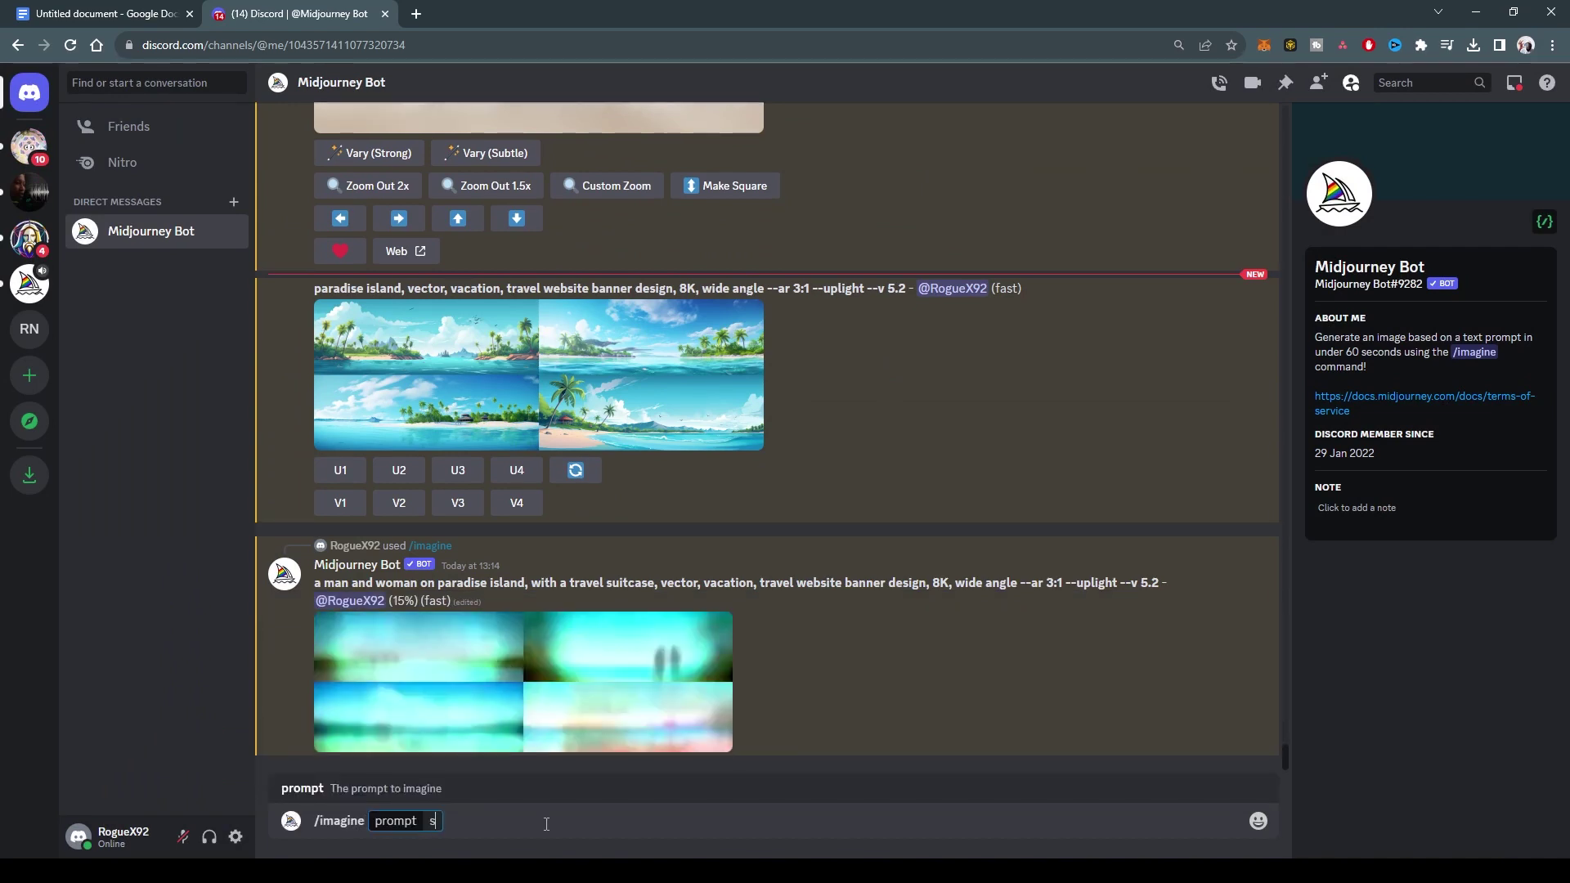
{"action": "type", "text": "swea"}
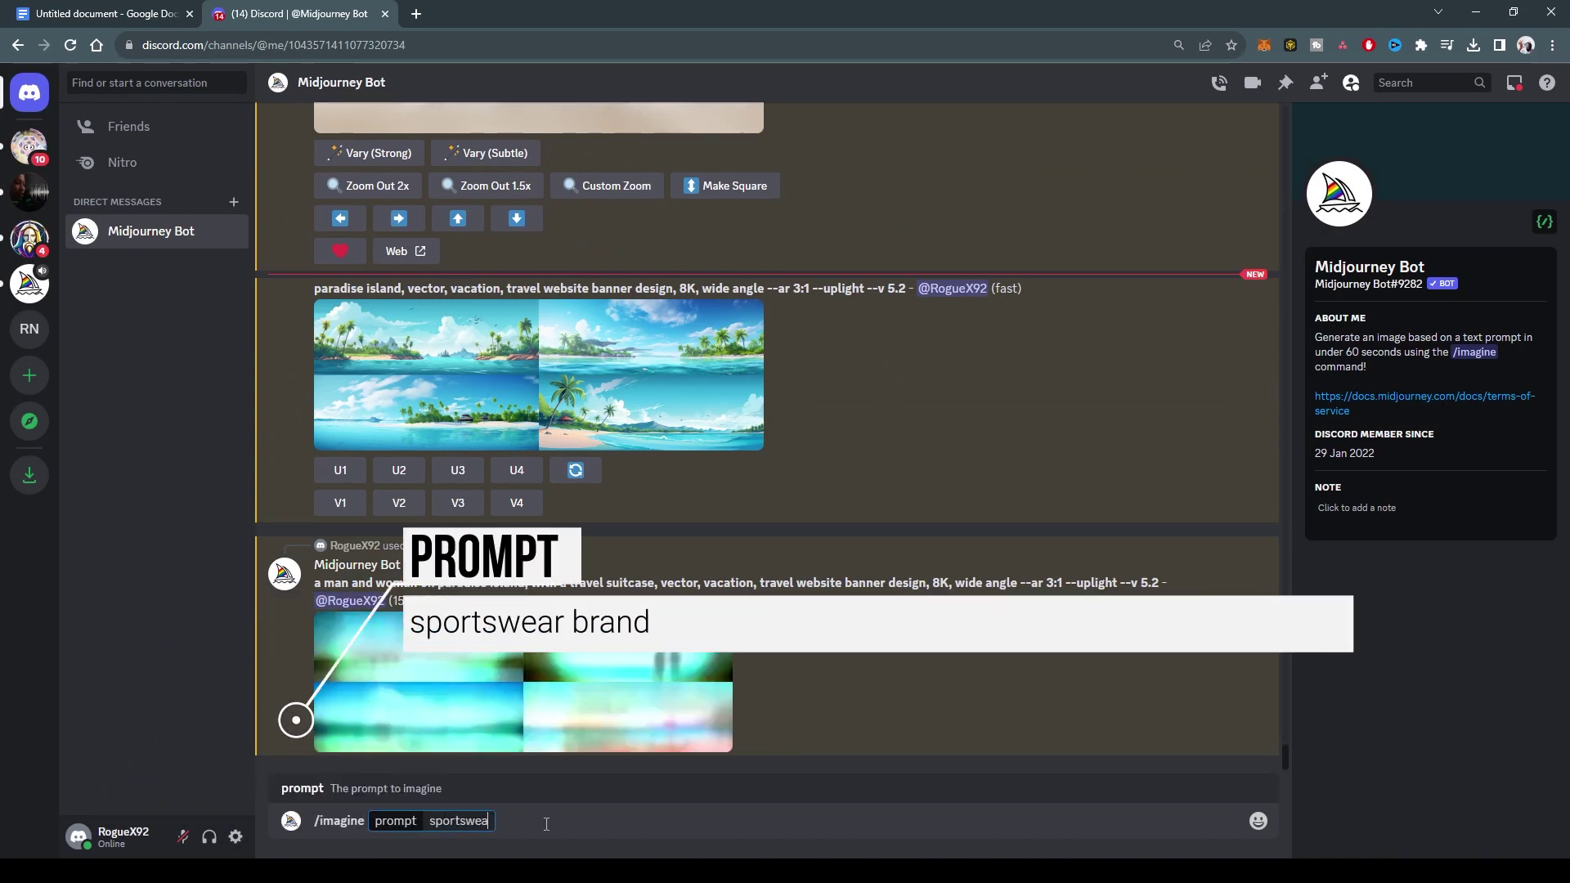
{"action": "type", "text": "r brand"}
{"action": "left_click_drag", "start_coordinate": [797, 582], "coordinate": [1056, 579]}
{"action": "key", "text": "ctrl+c"}
{"action": "left_click", "coordinate": [572, 820]}
{"action": "type", "text": ","}
{"action": "key", "text": "ctrl+v"}
Insert 'male athlete and female athlete posing' after the brand name and submit the 3:1 prompt.
{"action": "left_click", "coordinate": [534, 820]}
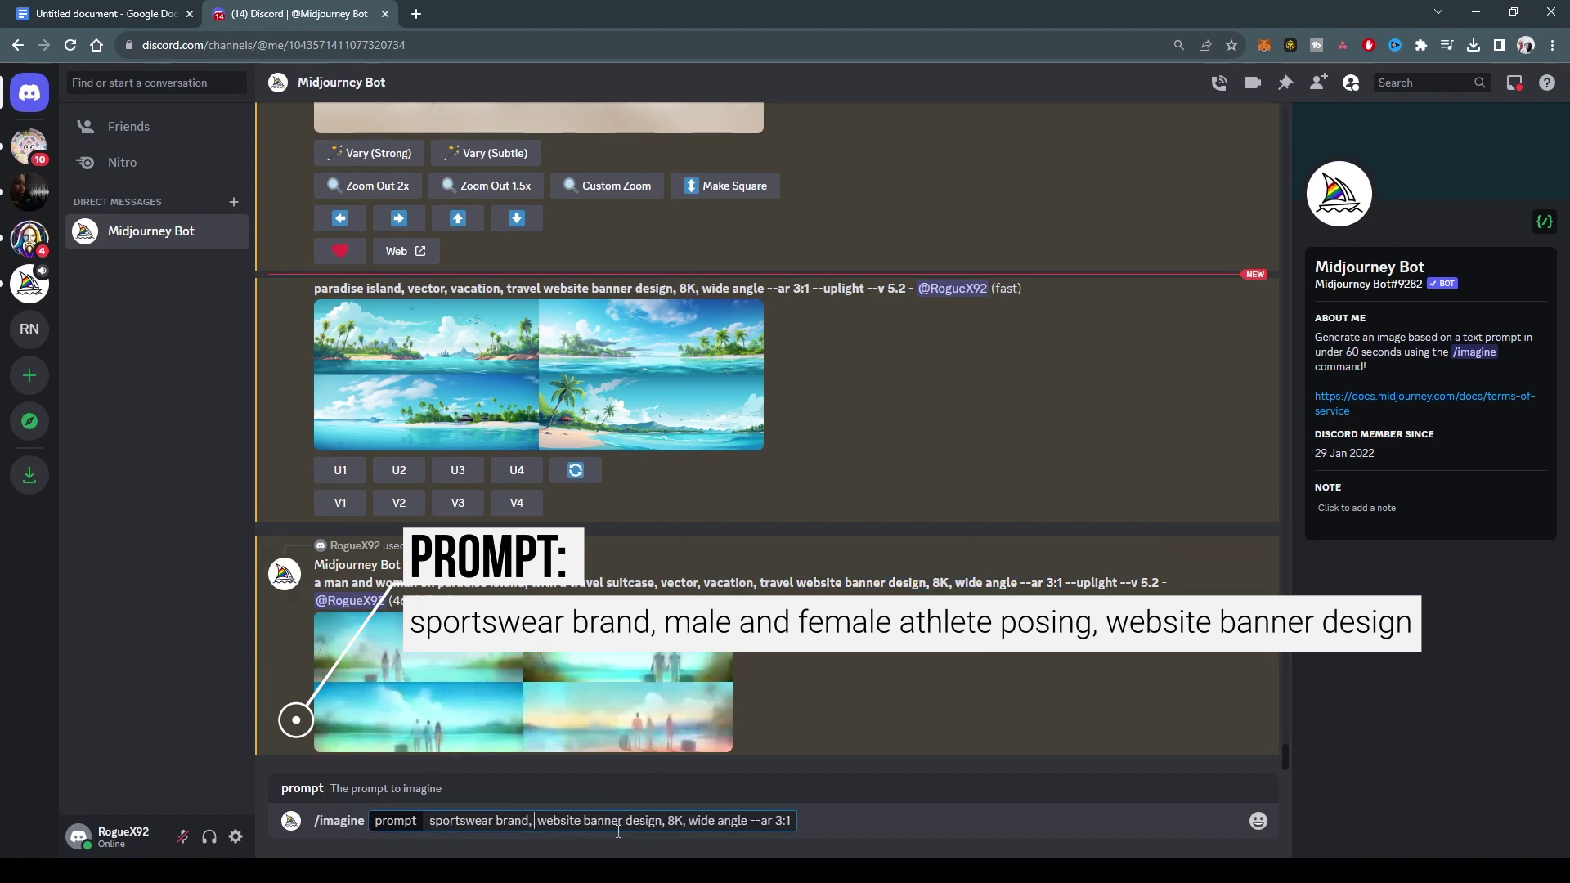
{"action": "type", "text": "male ath"}
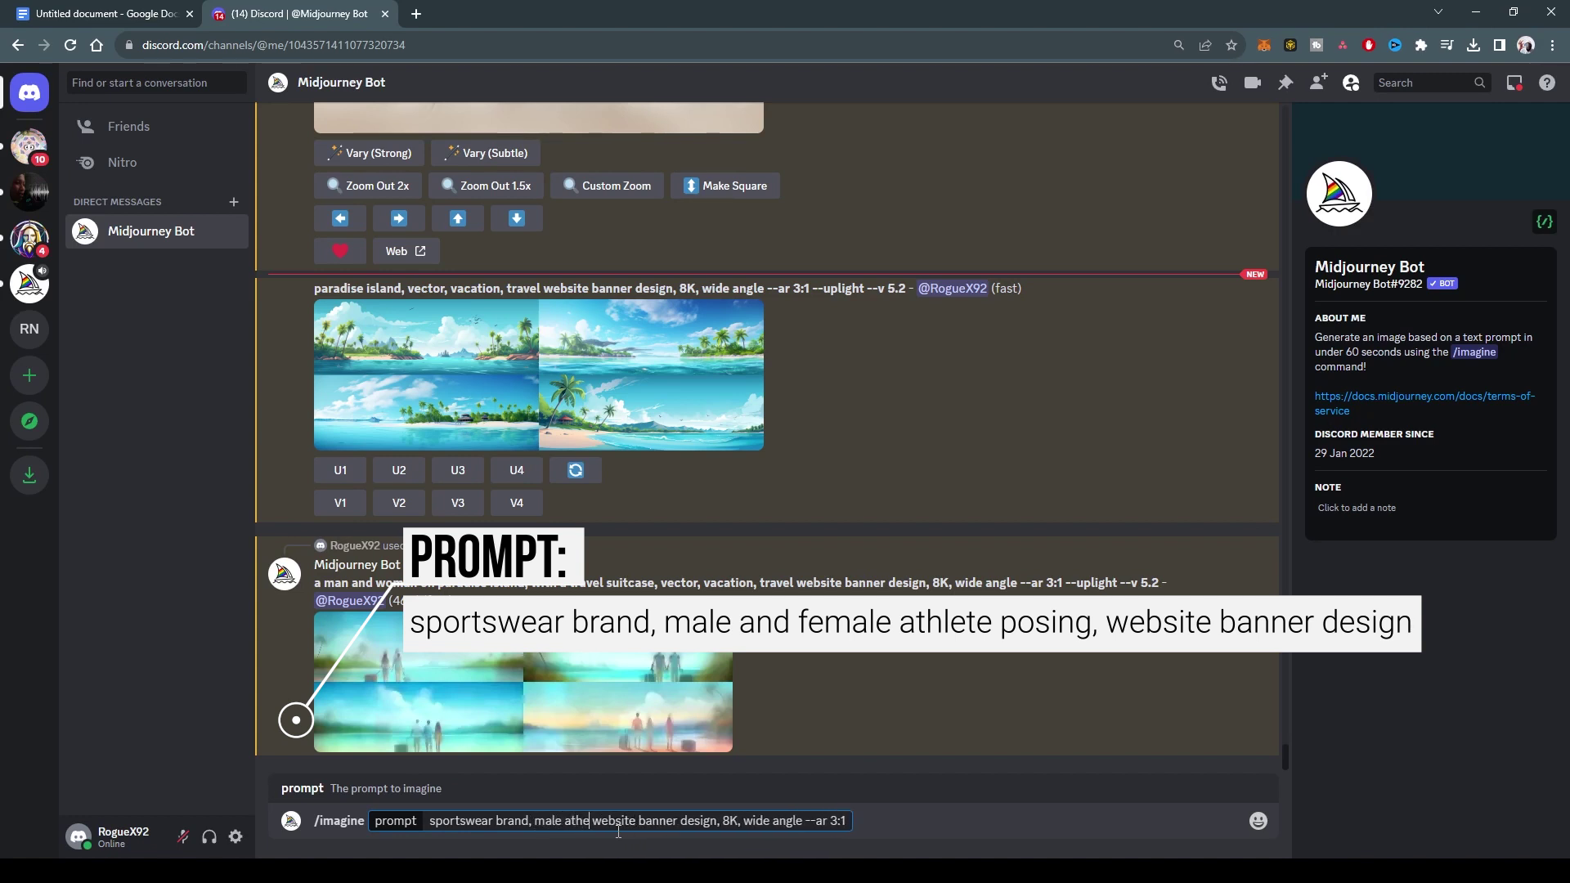
{"action": "type", "text": "lete"}
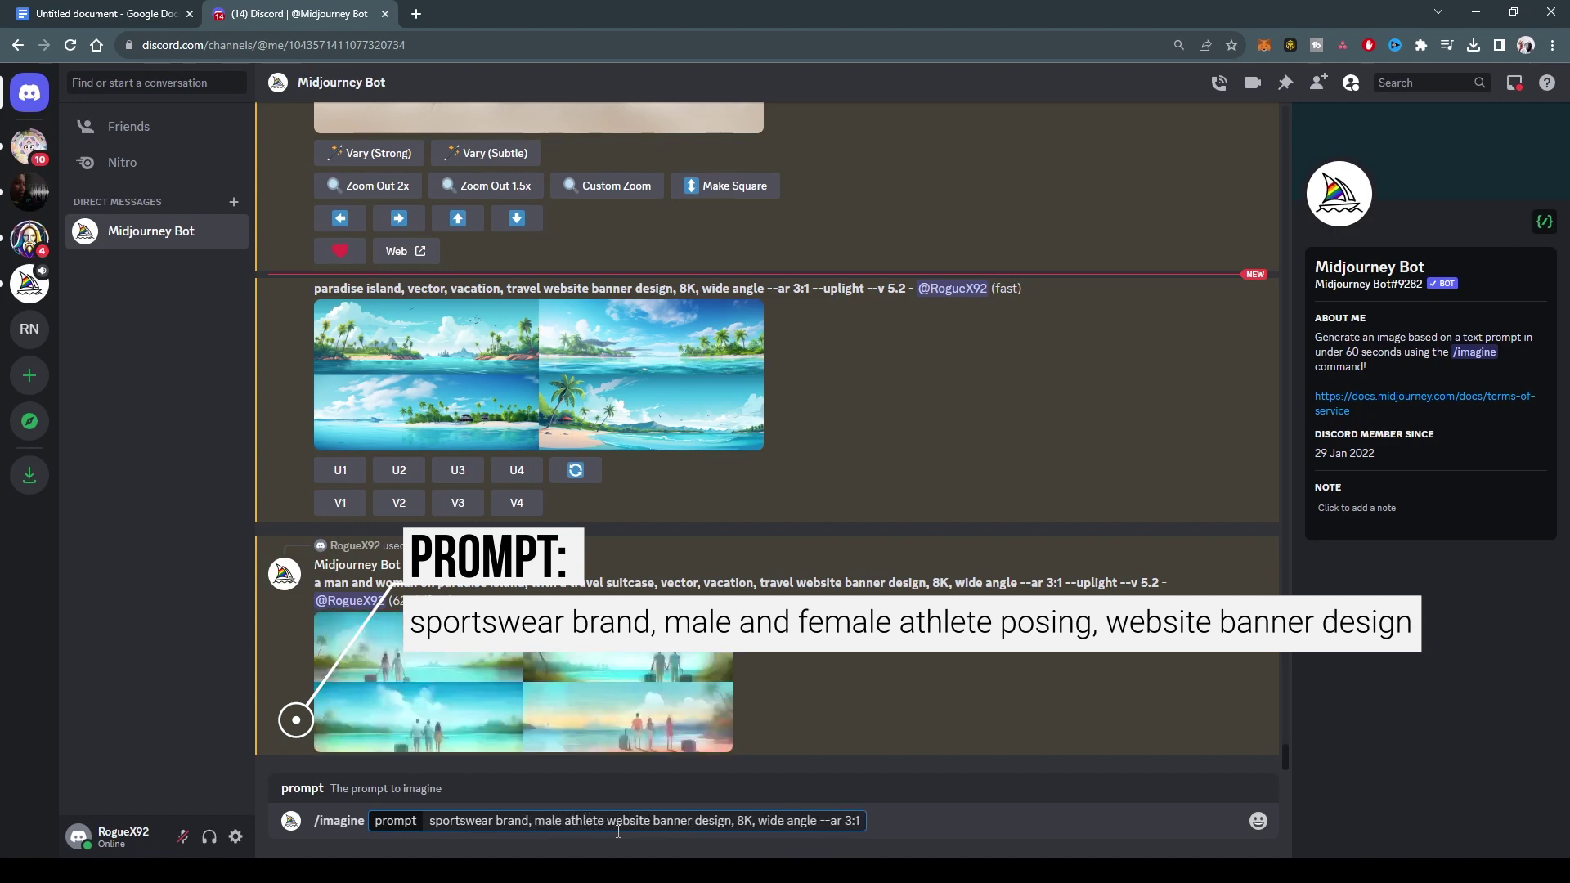
{"action": "type", "text": " and femal"}
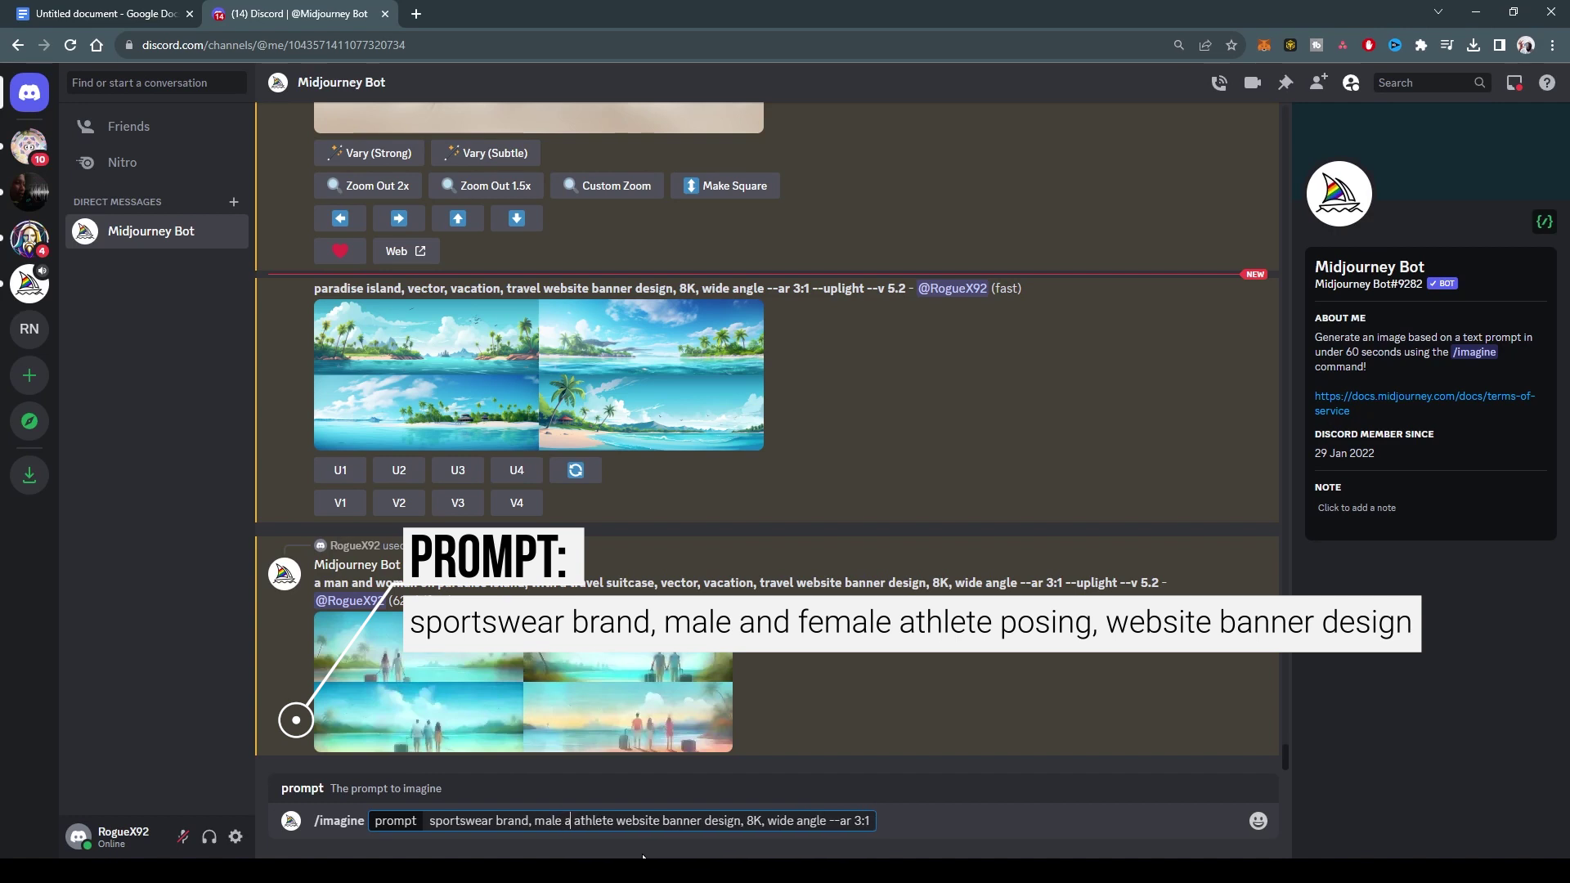
{"action": "type", "text": "e"}
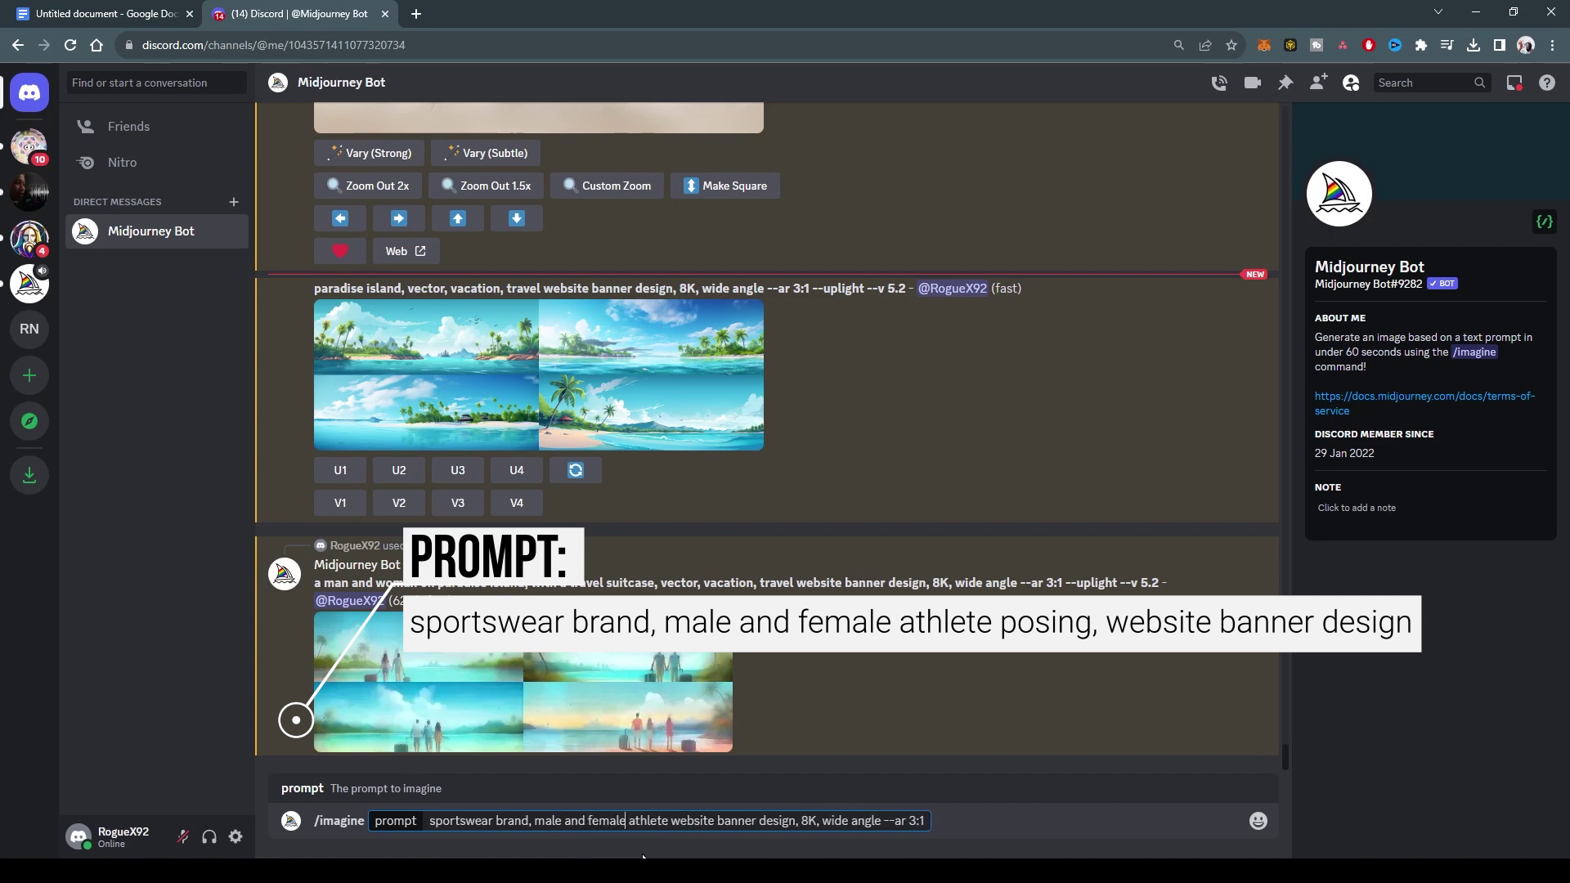
{"action": "left_click", "coordinate": [669, 820]}
{"action": "type", "text": "posing"}
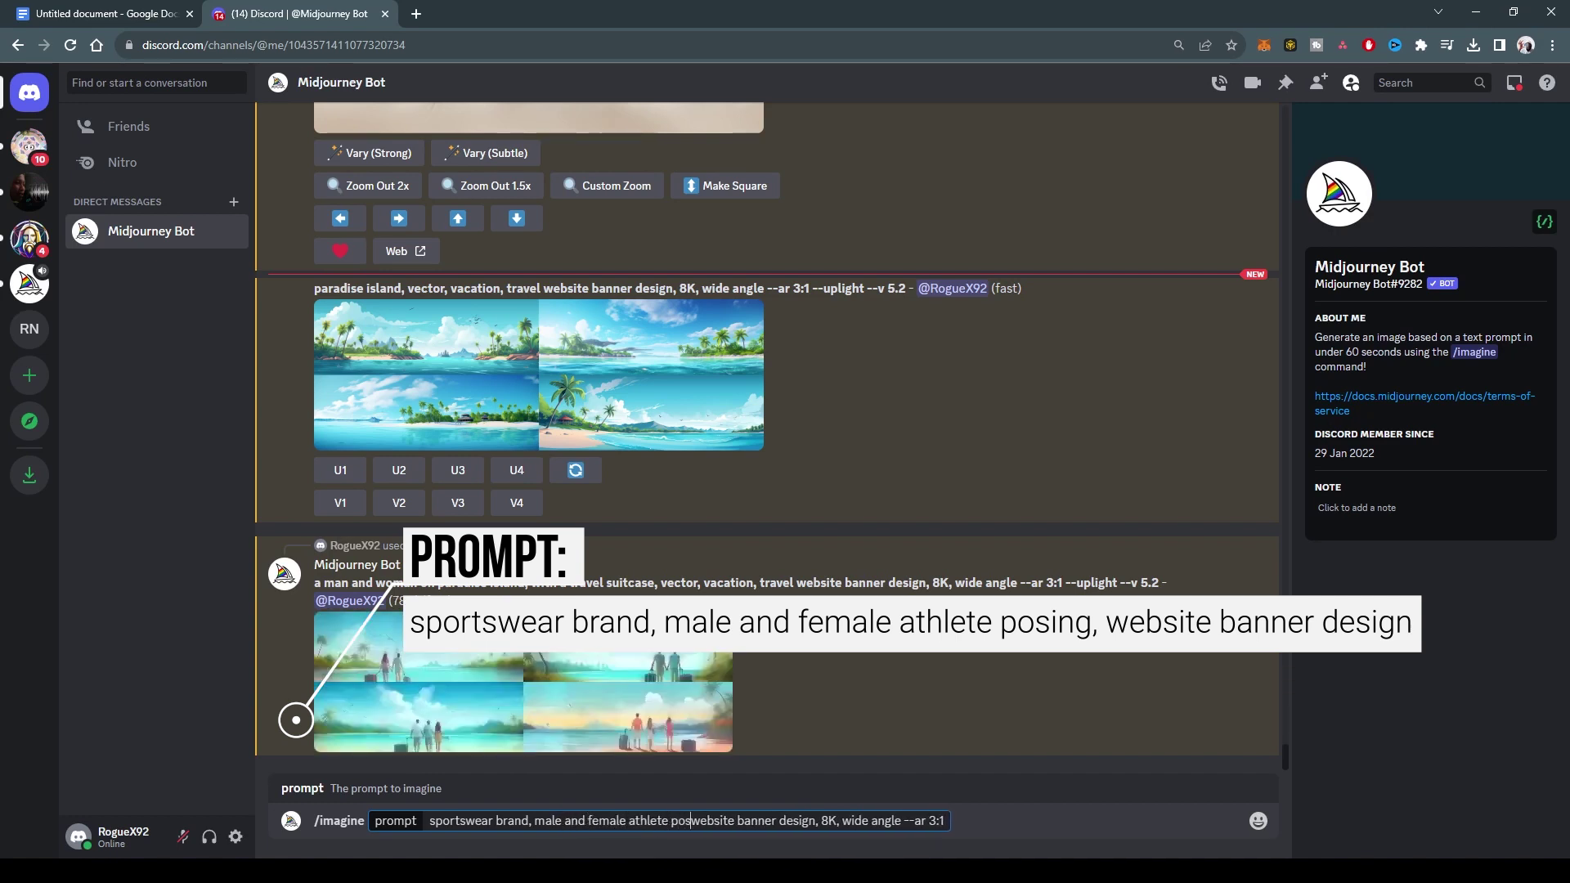
{"action": "type", "text": ","}
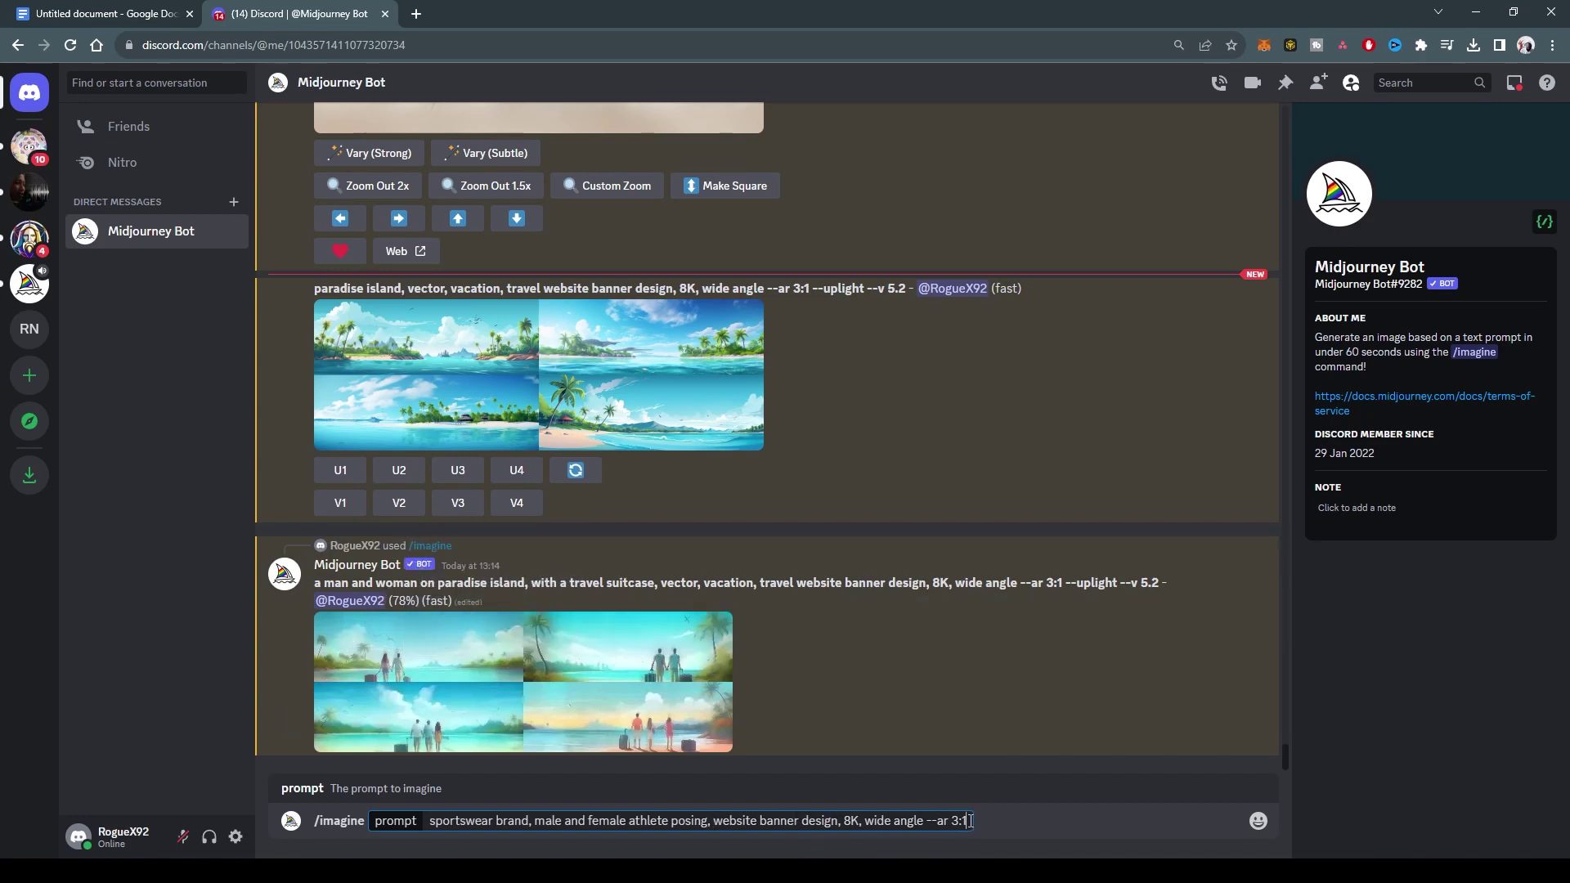
{"action": "key", "text": "Return"}
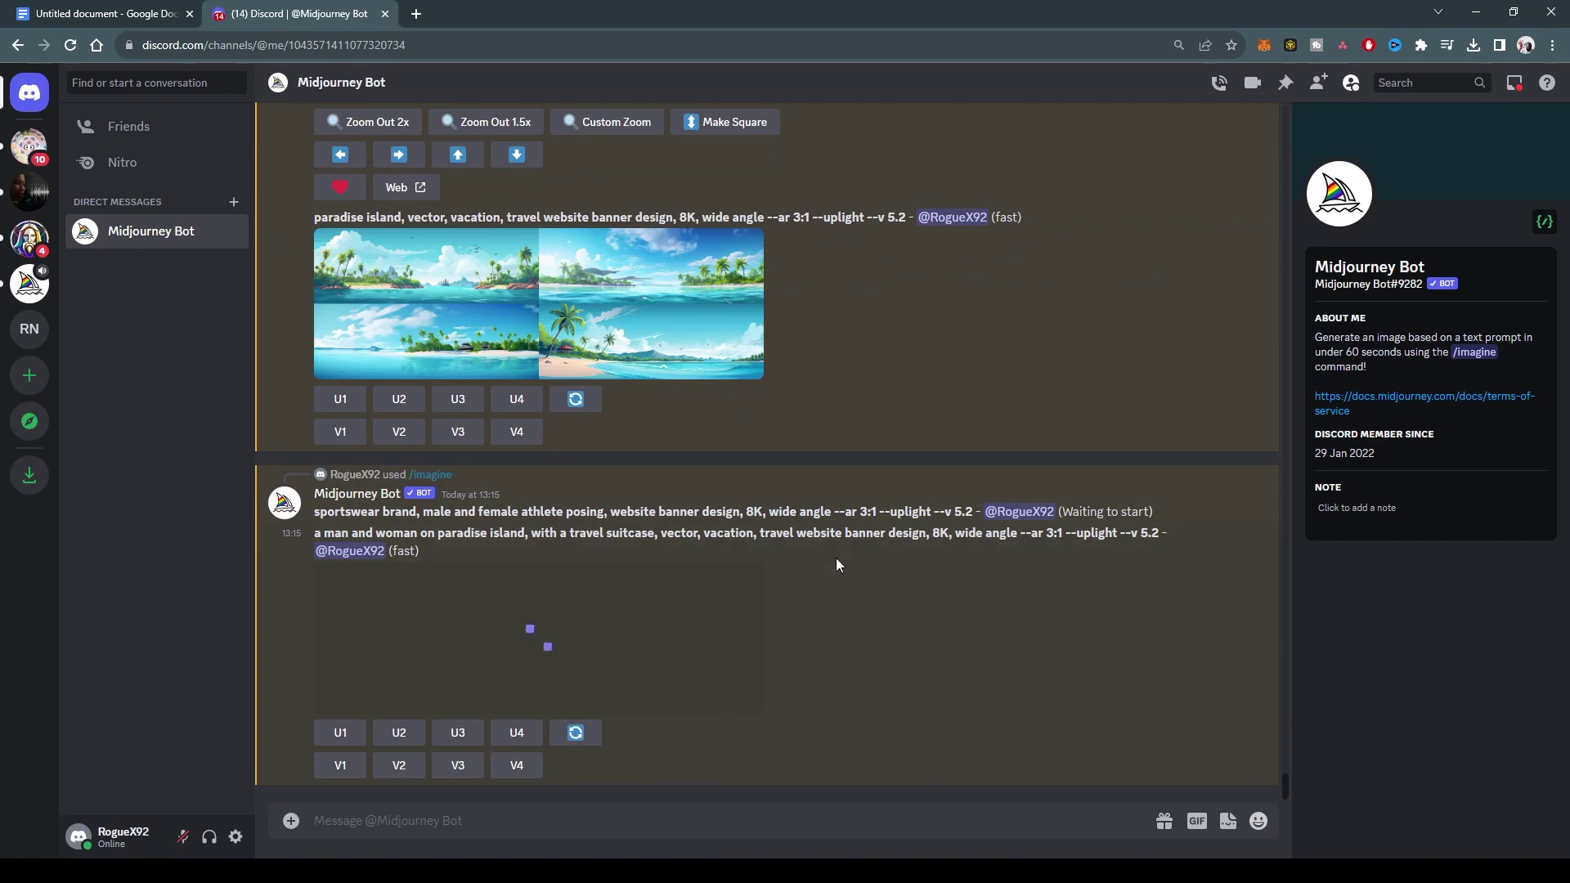
Preview the island couple grid and upscale image #1 with U1.
{"action": "left_click", "coordinate": [751, 550]}
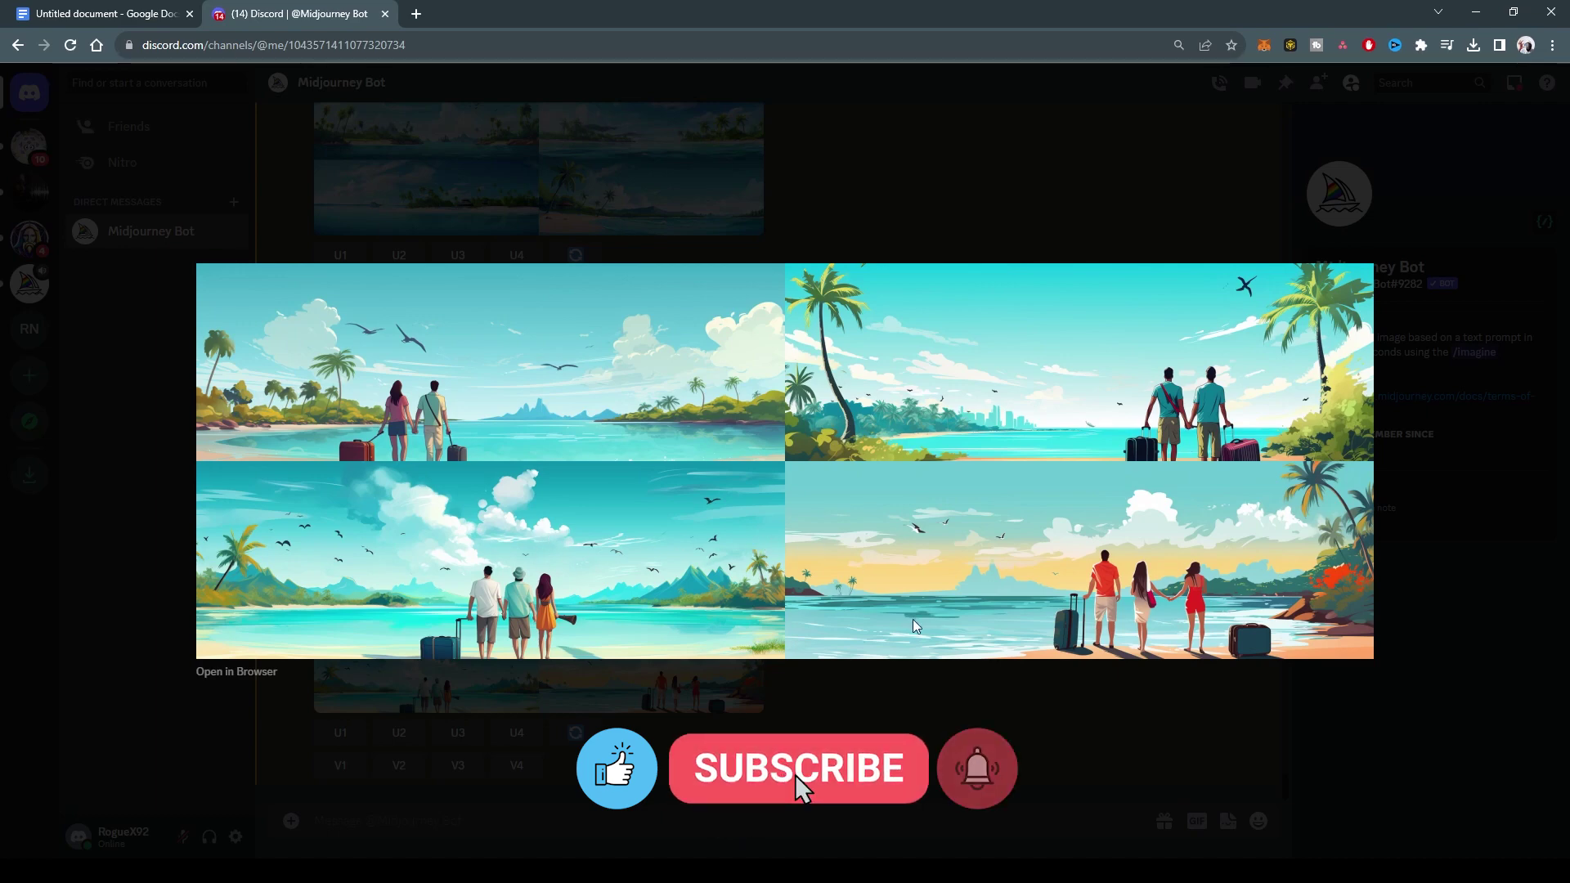
{"action": "left_click", "coordinate": [654, 699]}
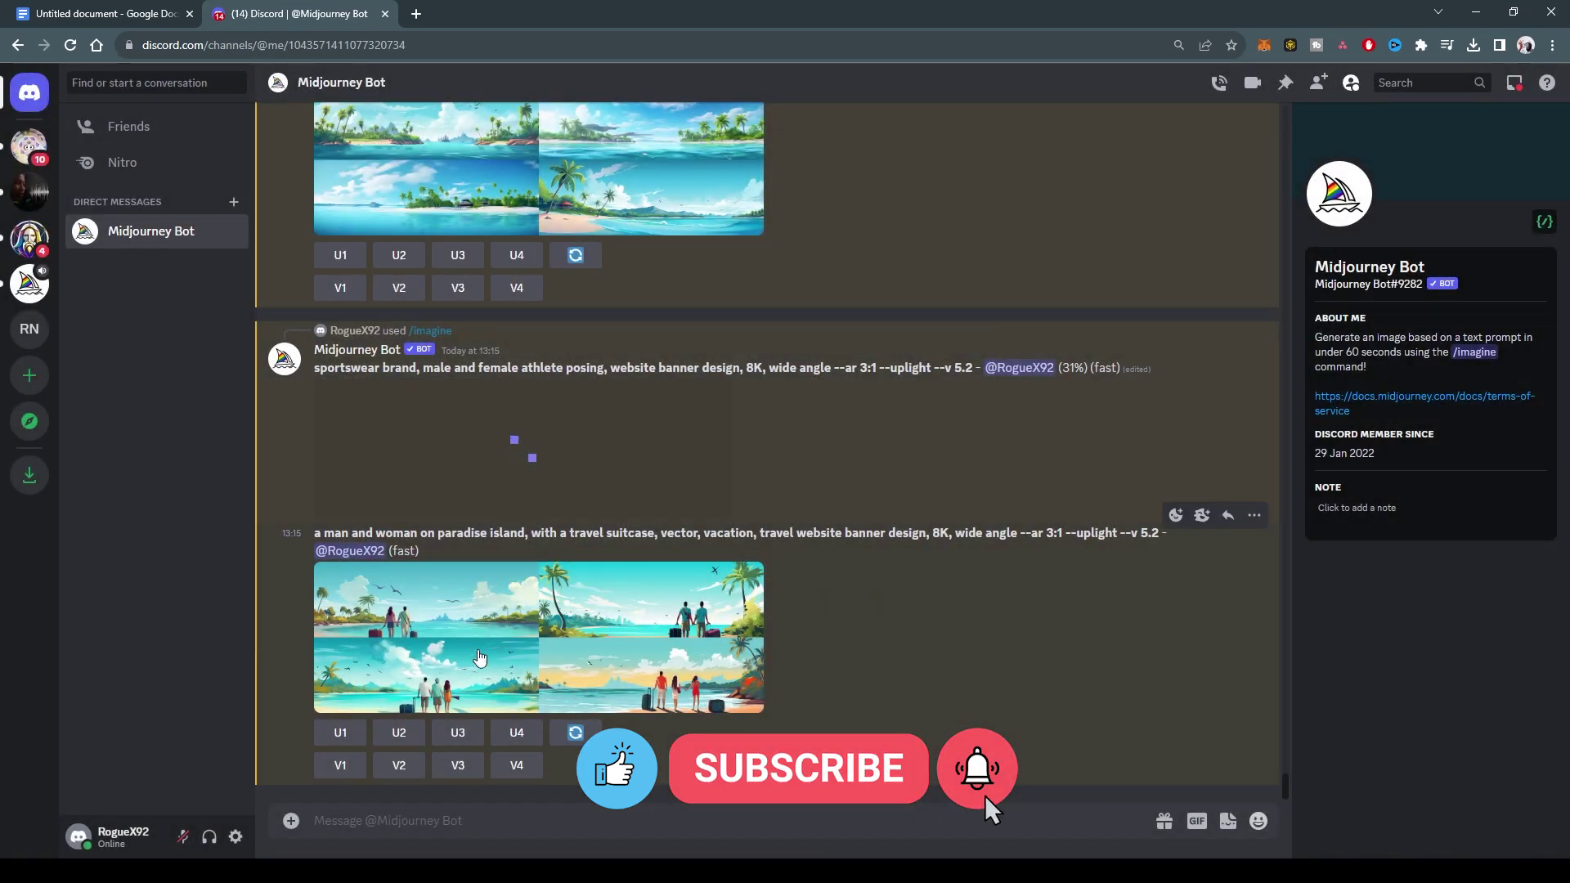
{"action": "left_click", "coordinate": [340, 734]}
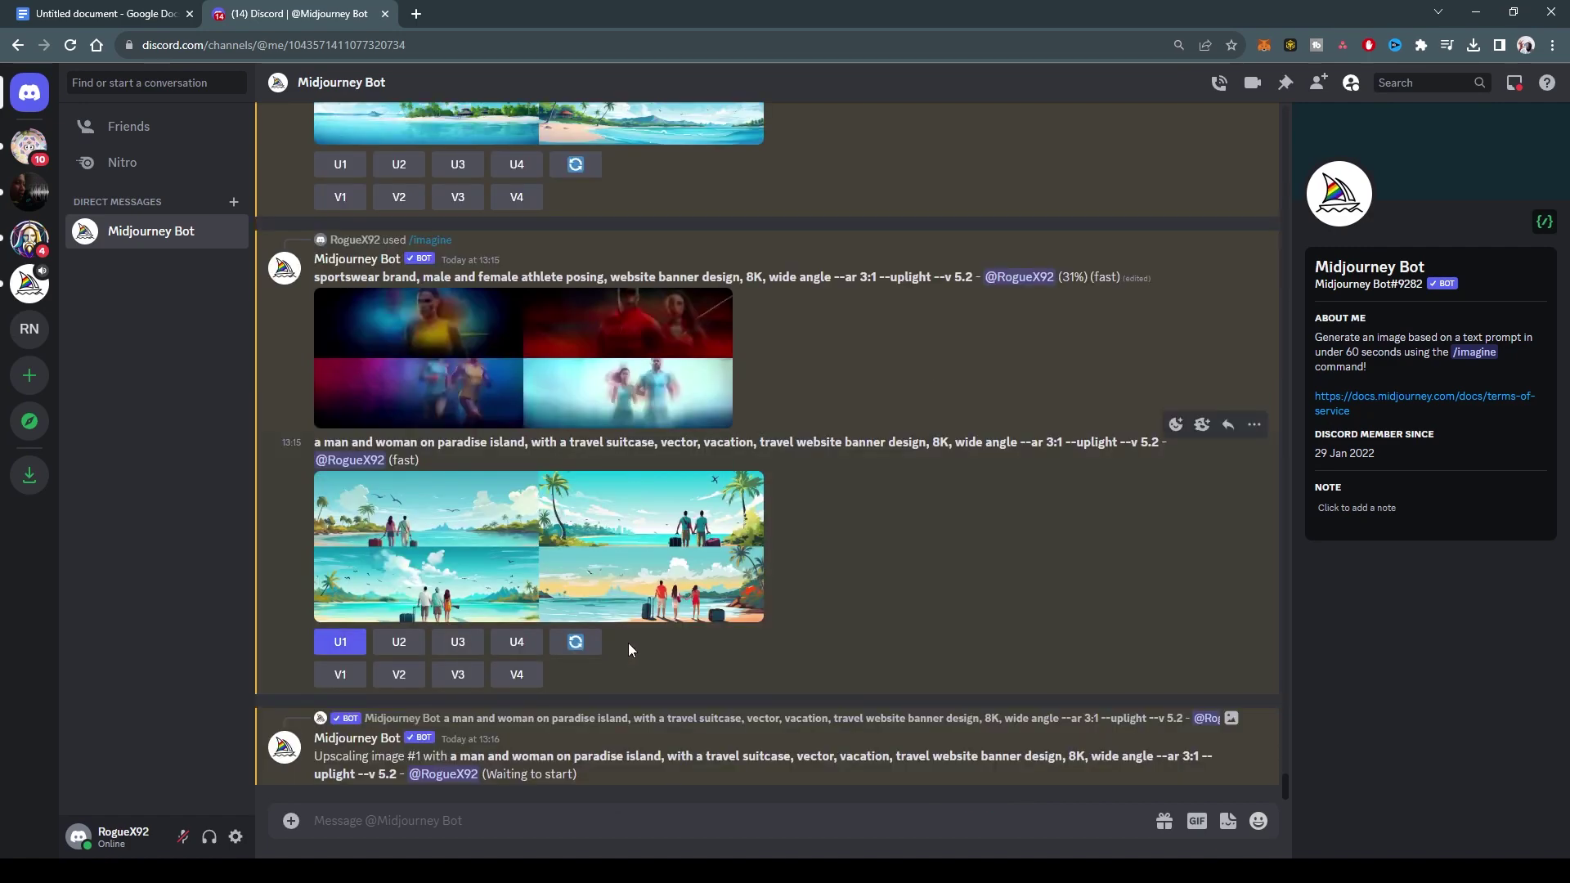
Inspect the upscaled 3:1 beach banner and select its prompt text up to --ar 3:1 for reuse.
{"action": "left_click", "coordinate": [627, 642]}
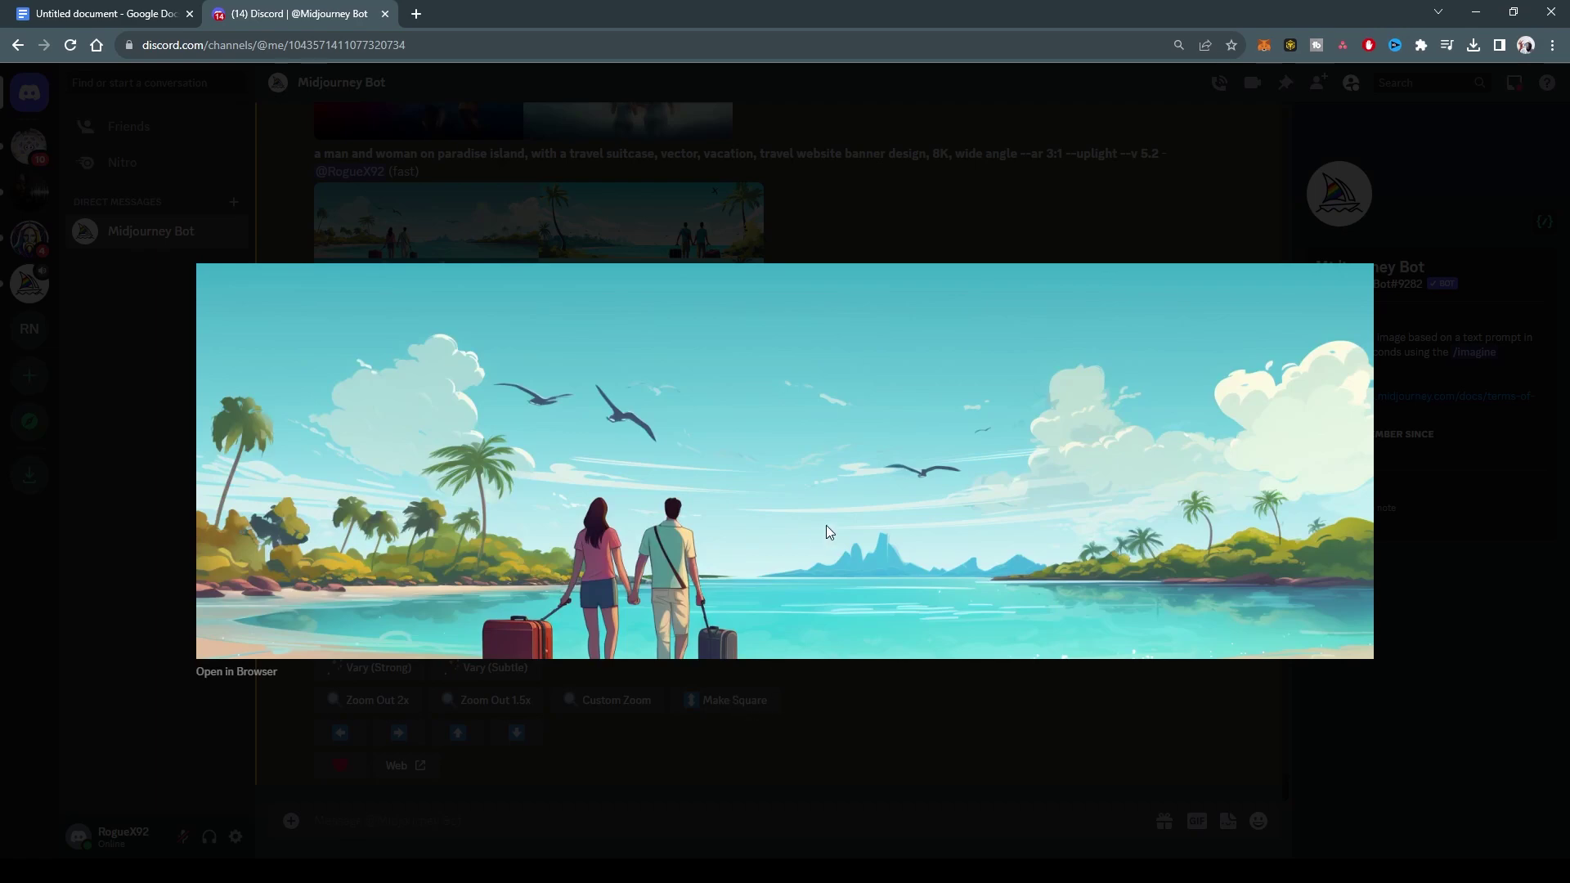
{"action": "left_click", "coordinate": [810, 737]}
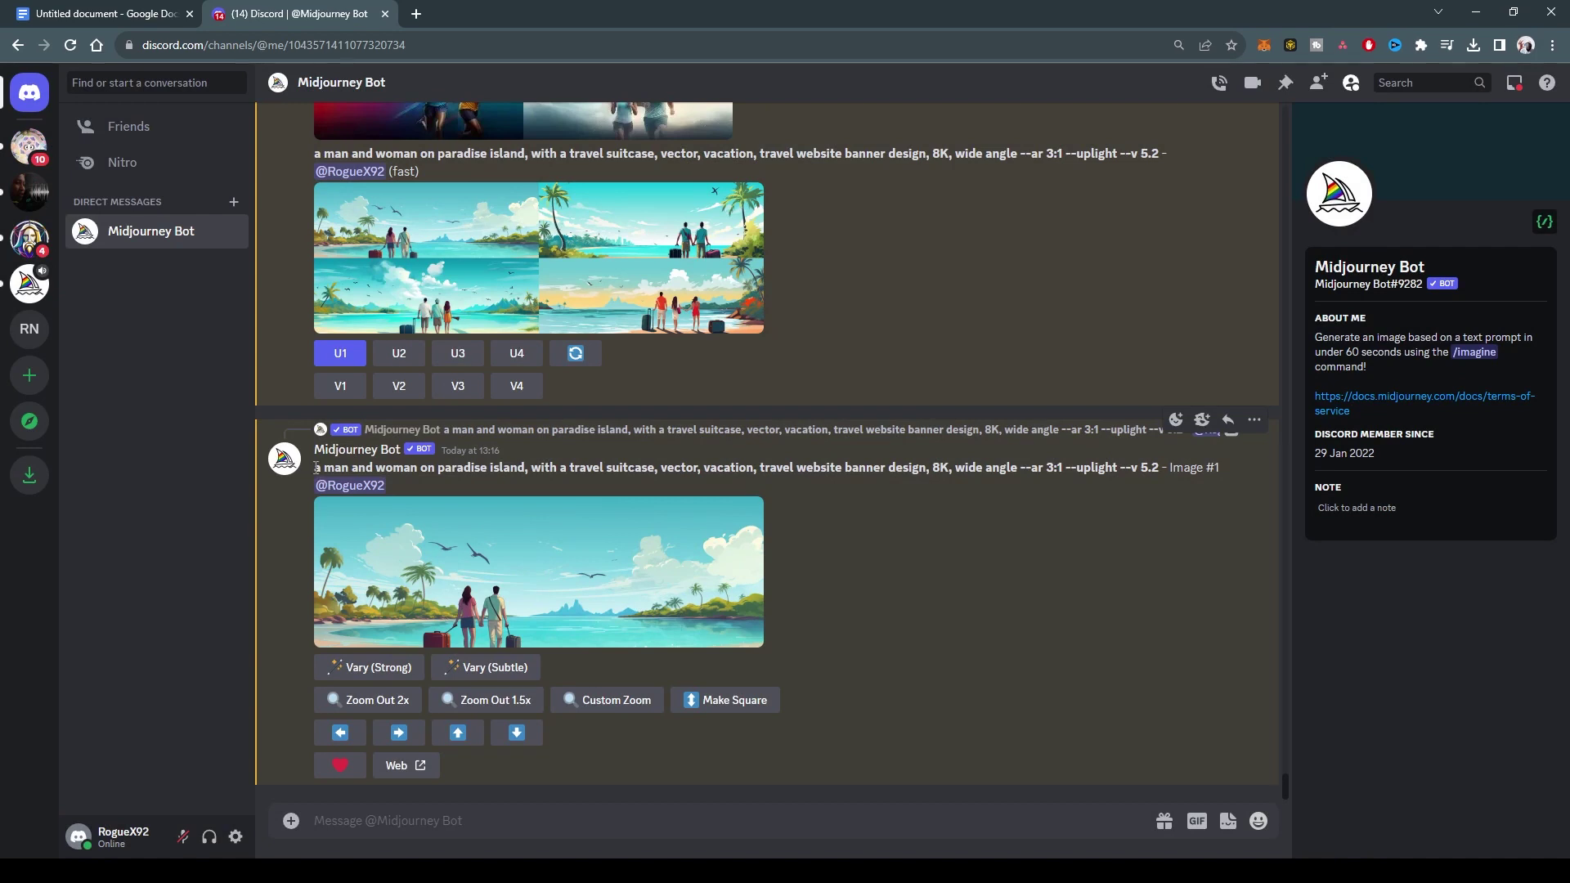
{"action": "left_click_drag", "start_coordinate": [313, 468], "coordinate": [1053, 470]}
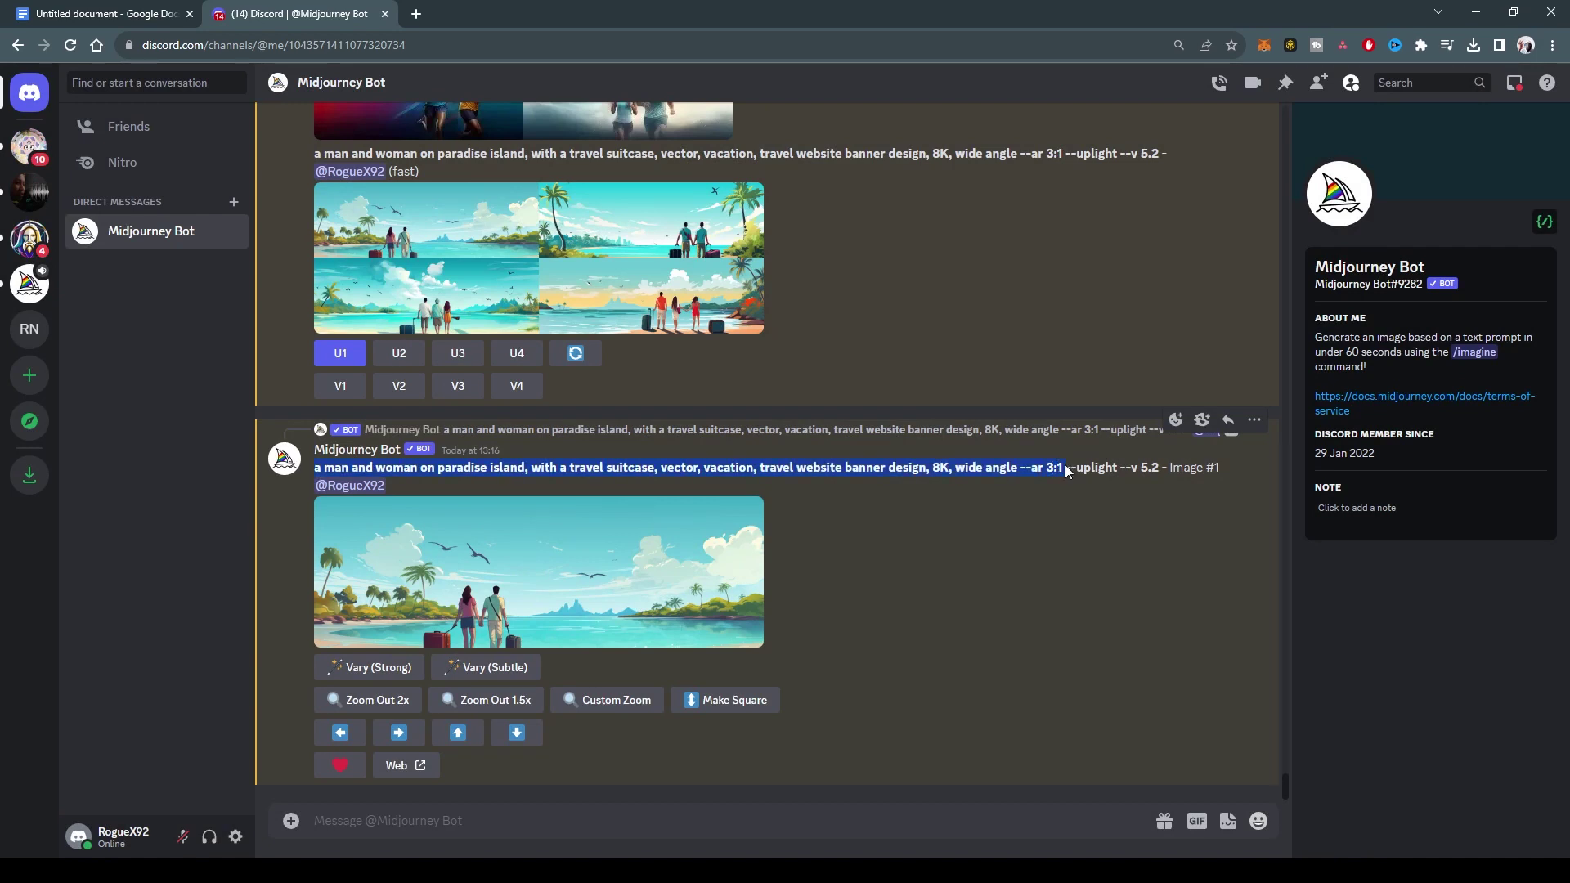
{"action": "left_click", "coordinate": [508, 815]}
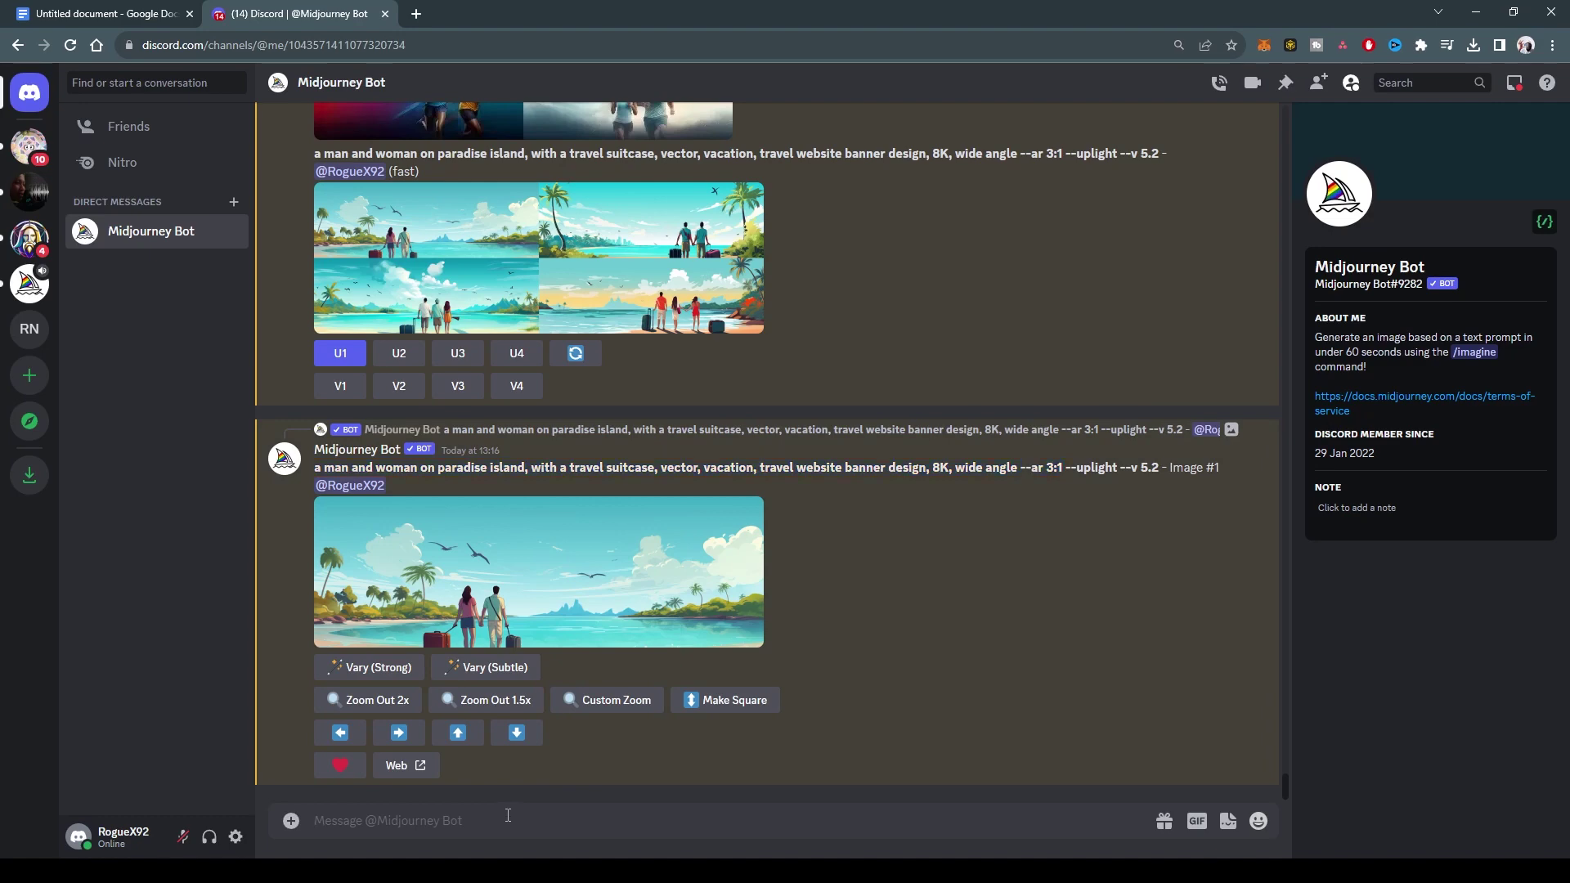
Submit /imagine 'photo closeup of a man and woman on paradise island…' without 'vector', then enlarge the sportswear grid.
{"action": "type", "text": "/imag"}
{"action": "key", "text": "Tab"}
{"action": "type", "text": "a man and woman on paradise island, with a travel suitcase, vector, vacation, travel website banner design, 8K, wide angle --ar 3:1"}
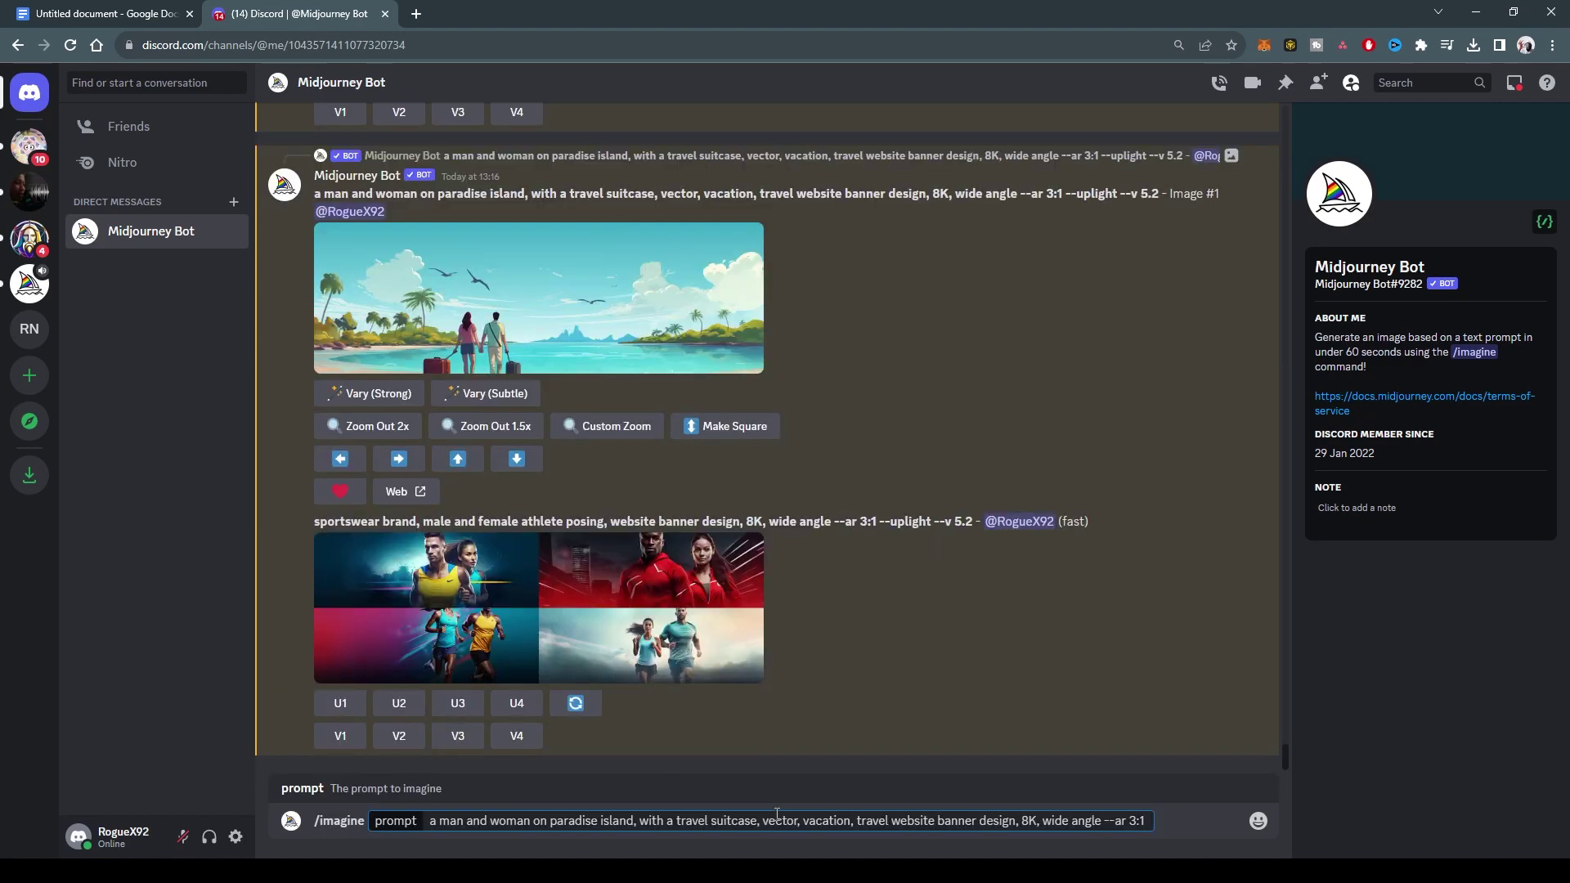
{"action": "double_click", "coordinate": [787, 822]}
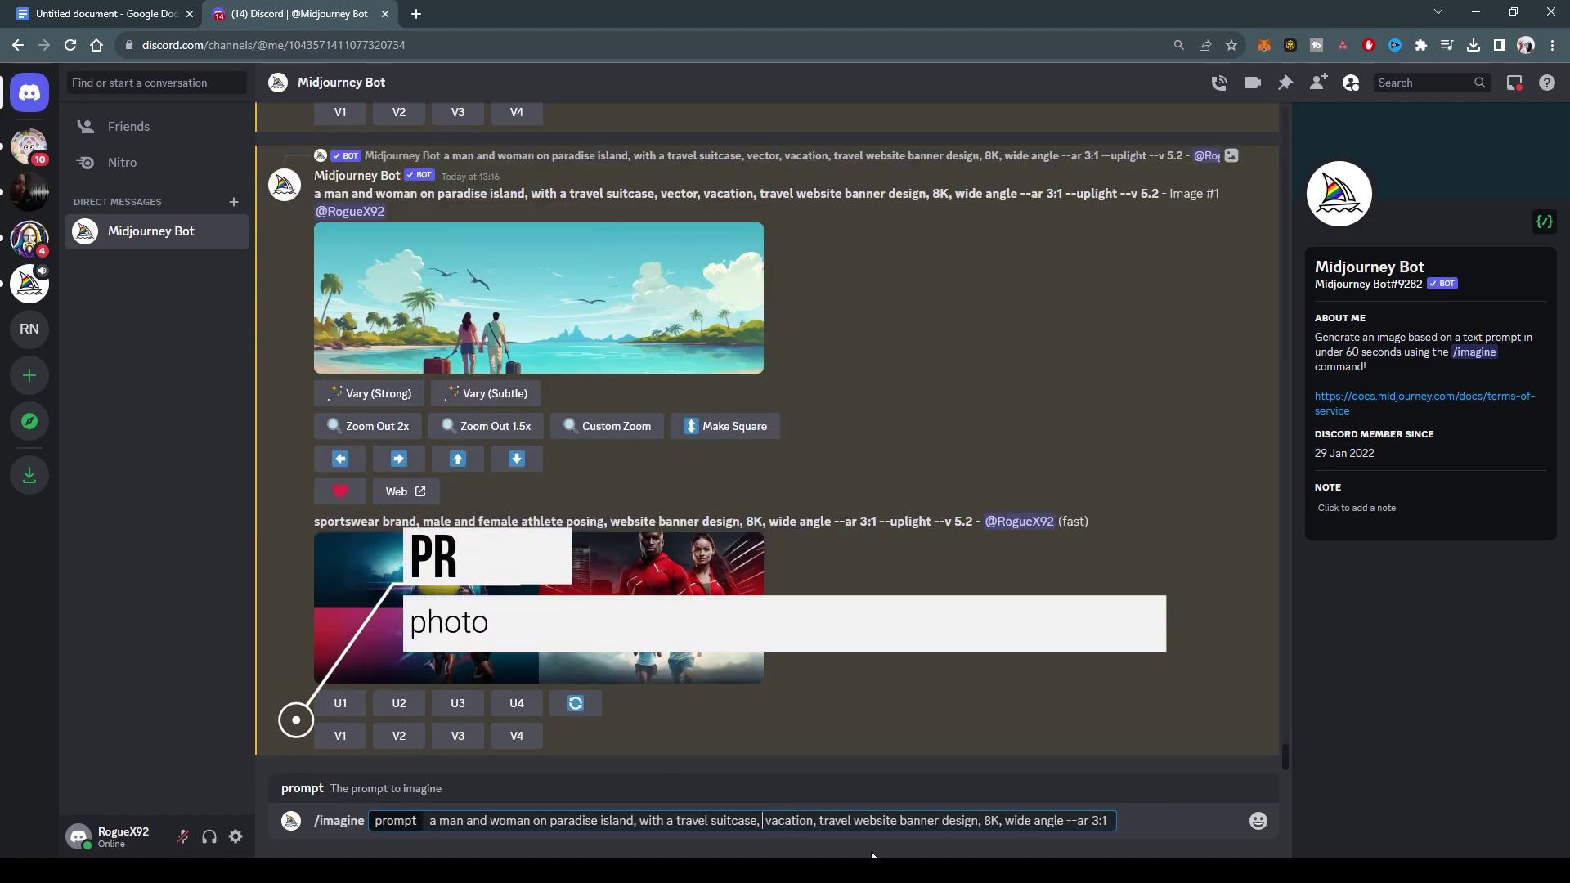
{"action": "key", "text": "Delete"}
{"action": "key", "text": "Delete"}
{"action": "key", "text": "Delete"}
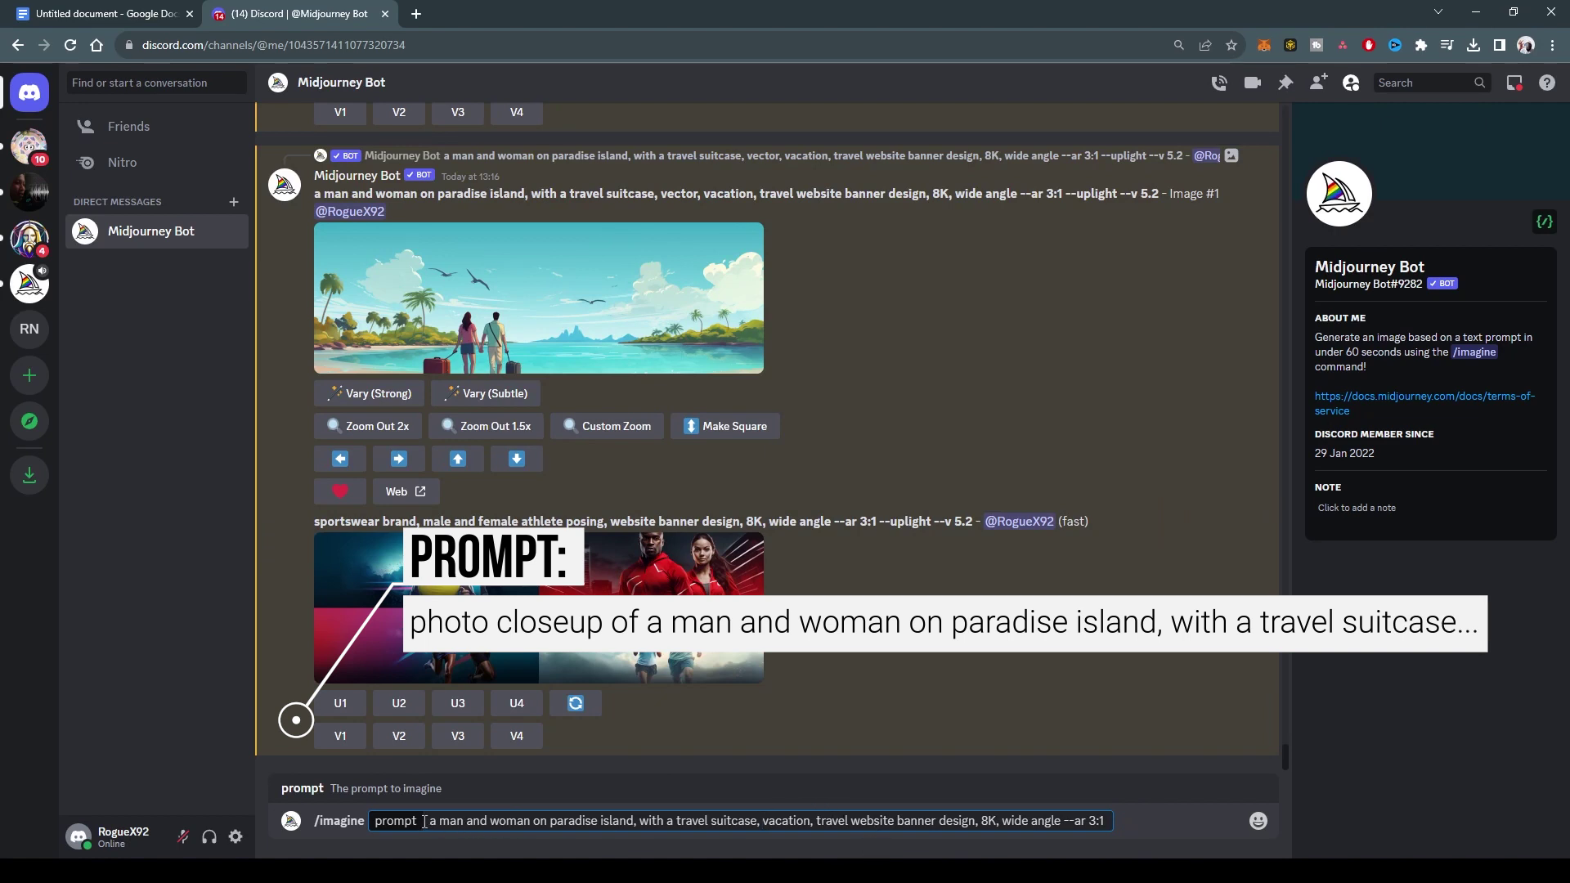
{"action": "key", "text": "Home"}
{"action": "type", "text": "photo"}
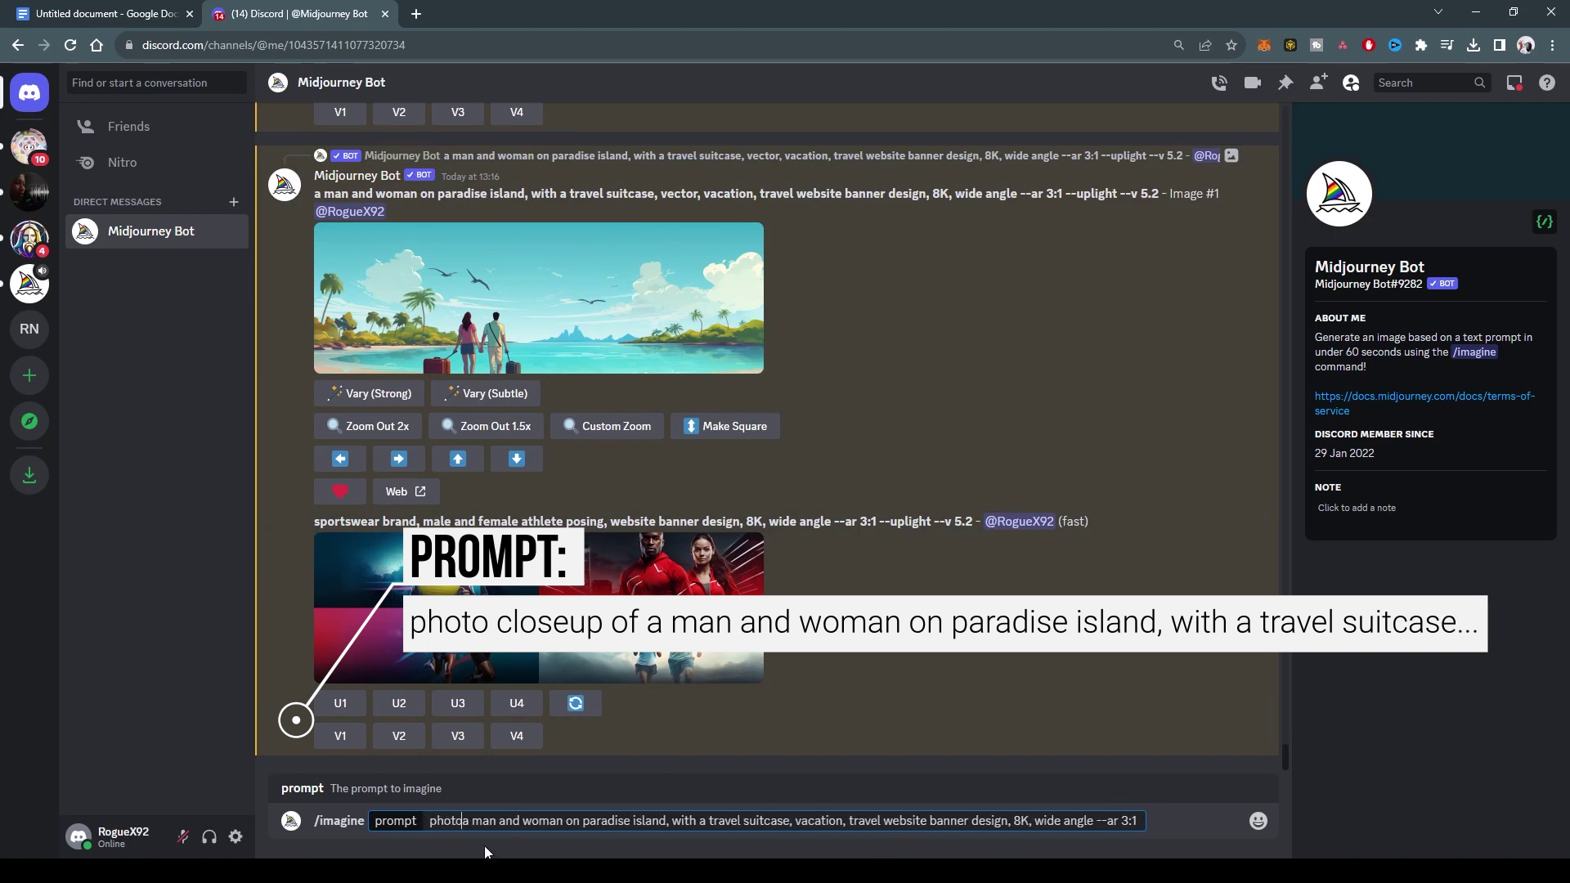
{"action": "type", "text": " closeup of"}
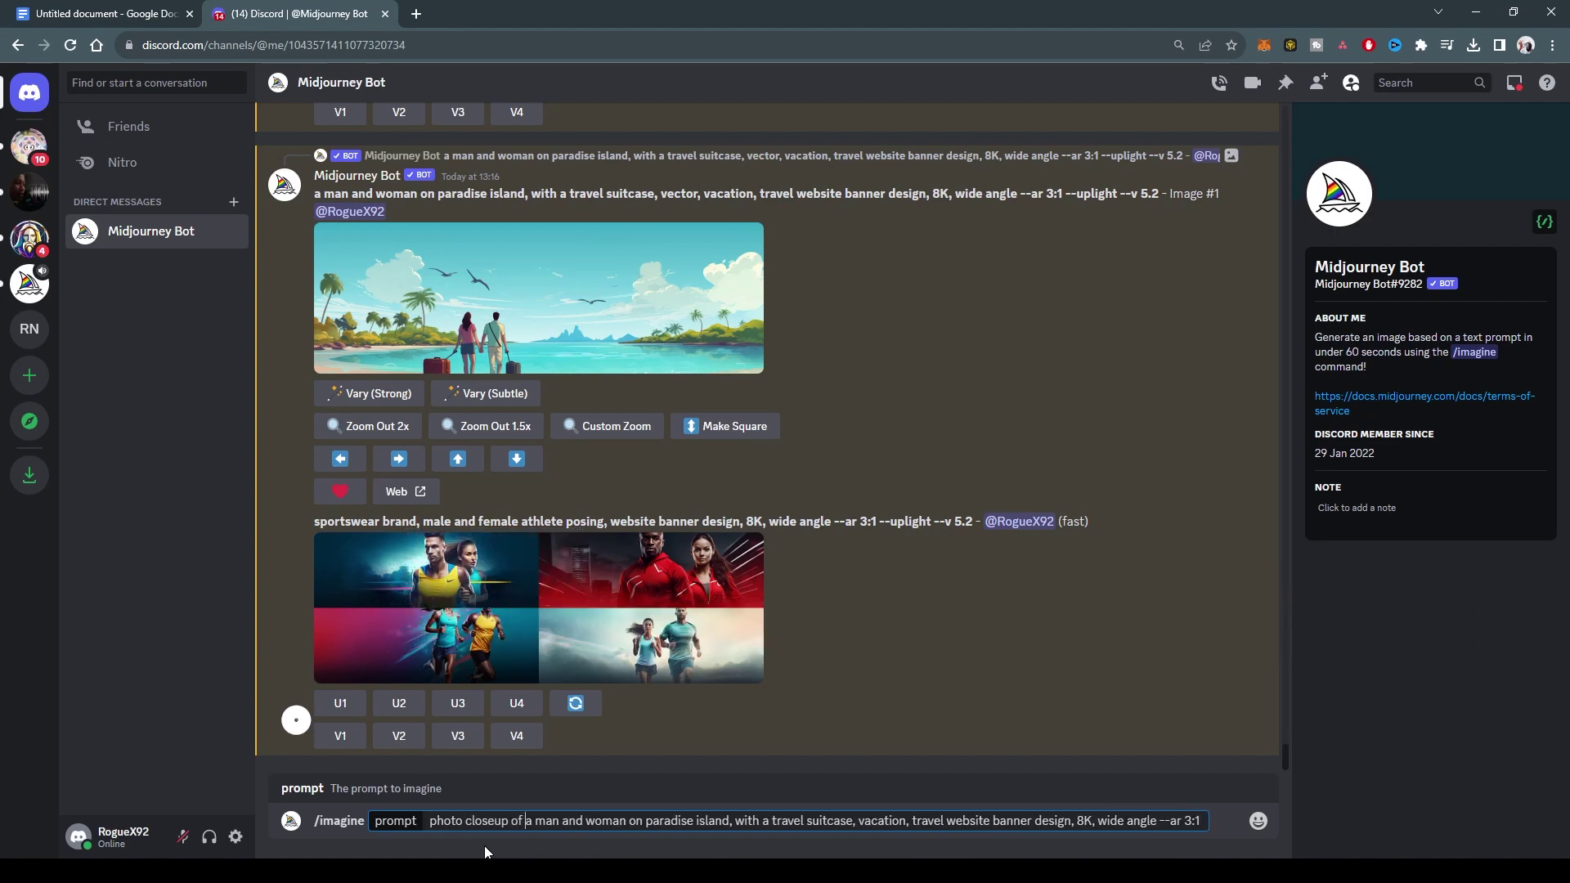
{"action": "key", "text": "Return"}
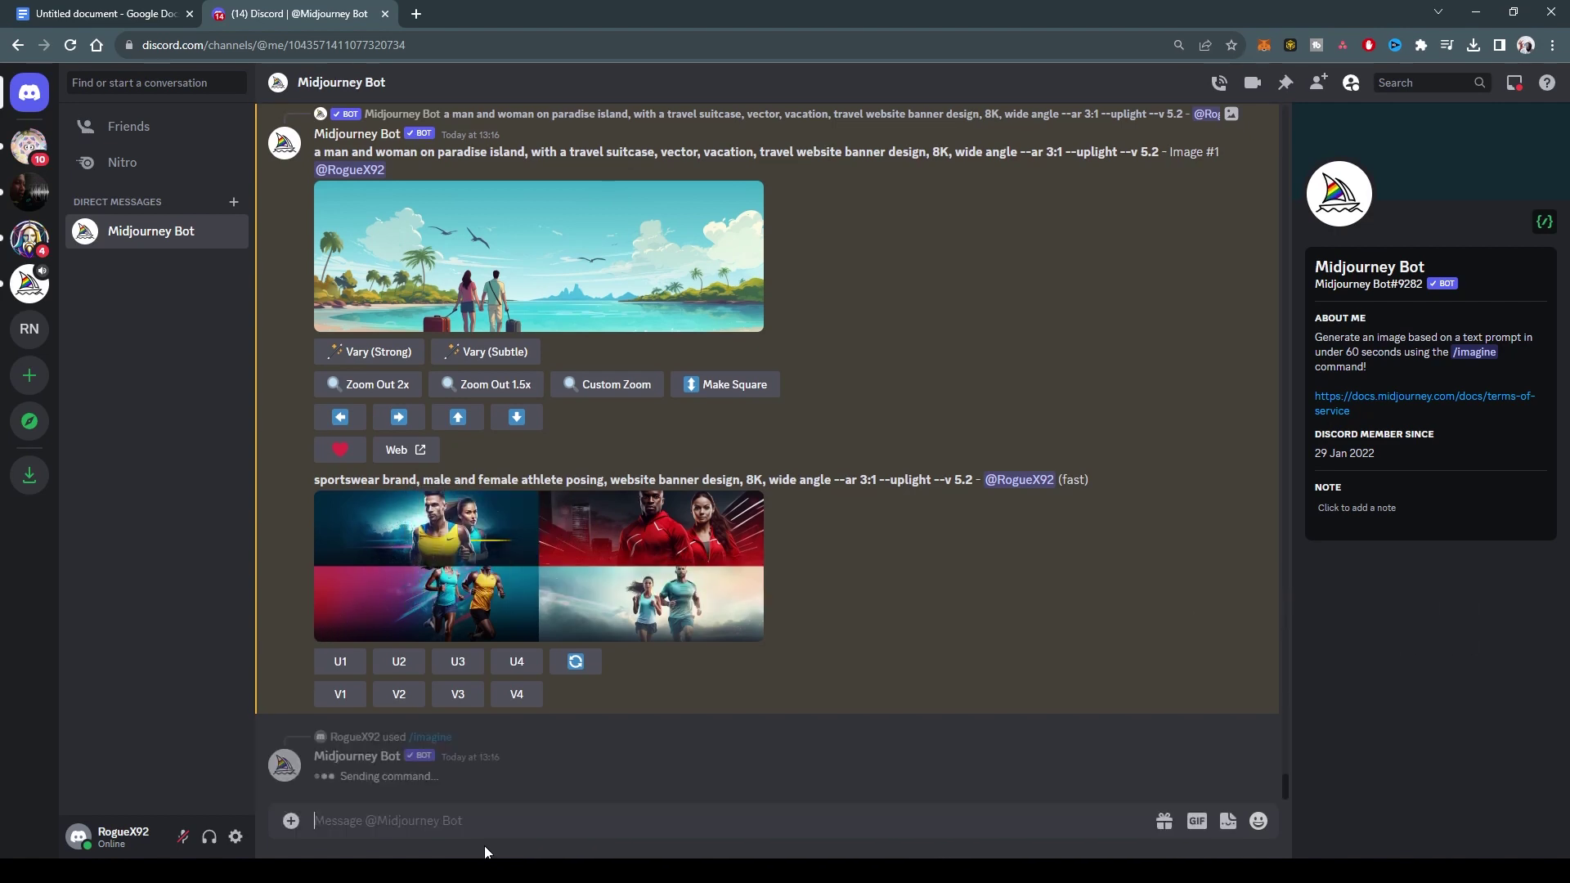
{"action": "left_click", "coordinate": [522, 573]}
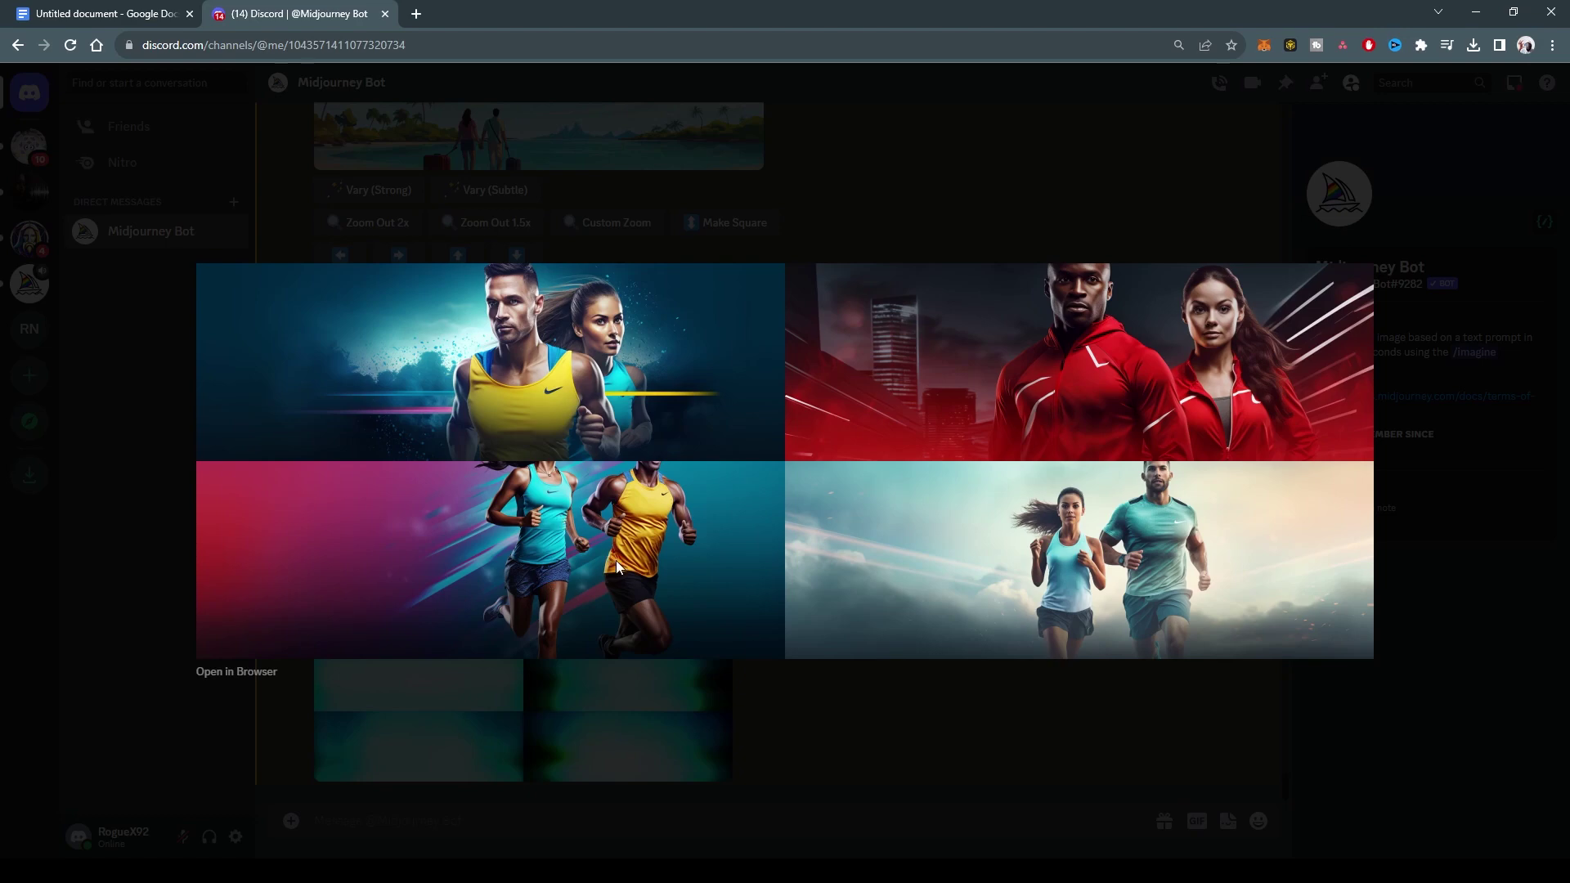
Upscale sportswear athlete images #1 and #3 with U1 and U3.
{"action": "left_click", "coordinate": [801, 700]}
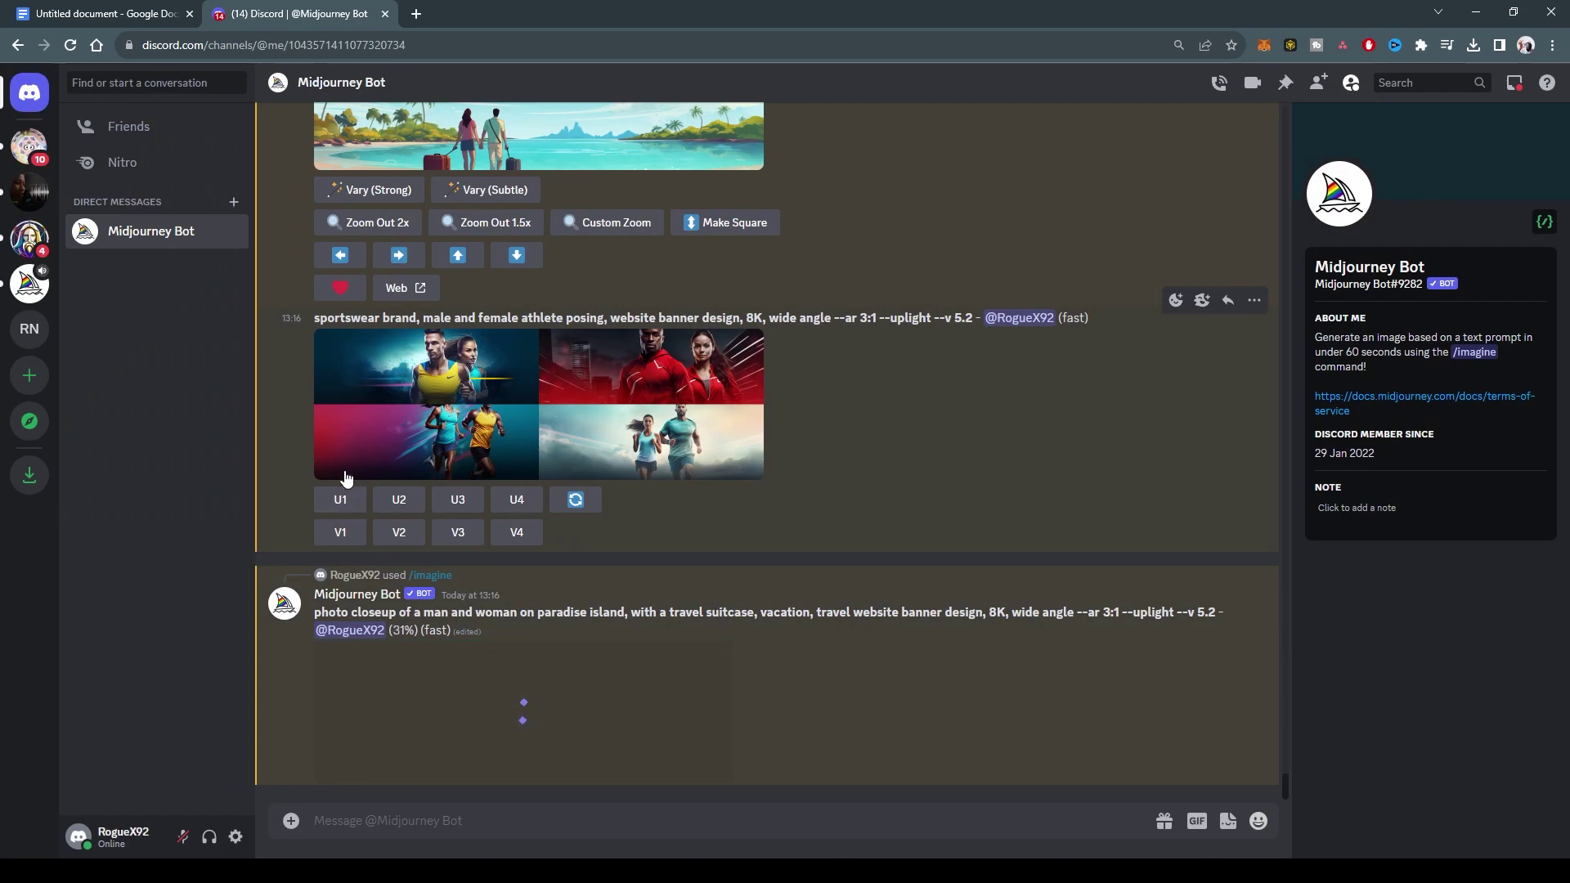
{"action": "left_click", "coordinate": [341, 497]}
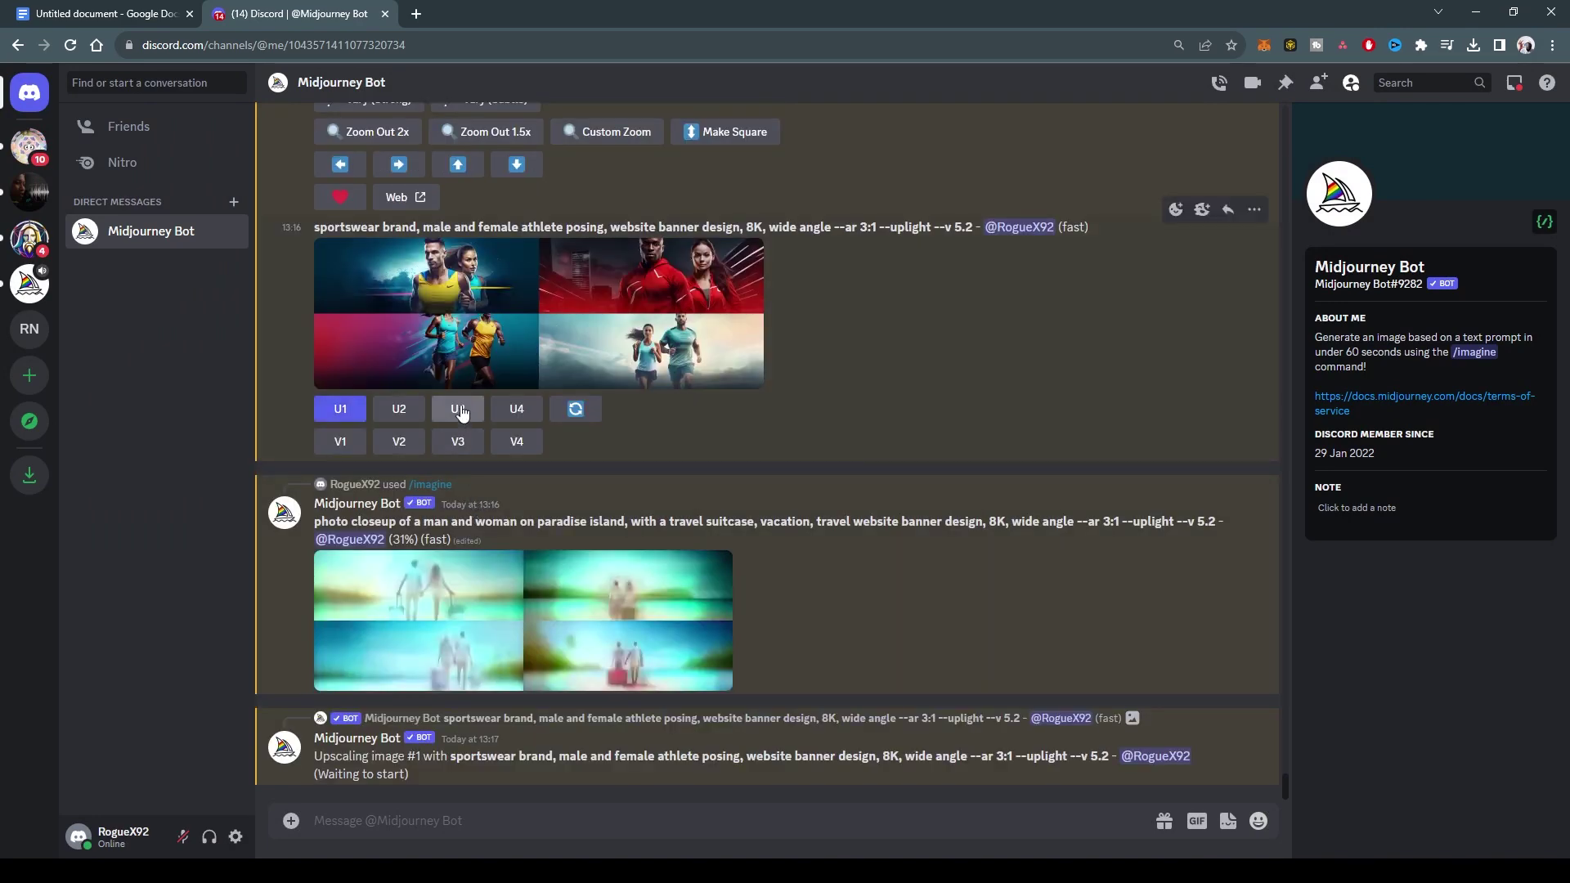
{"action": "left_click", "coordinate": [459, 410]}
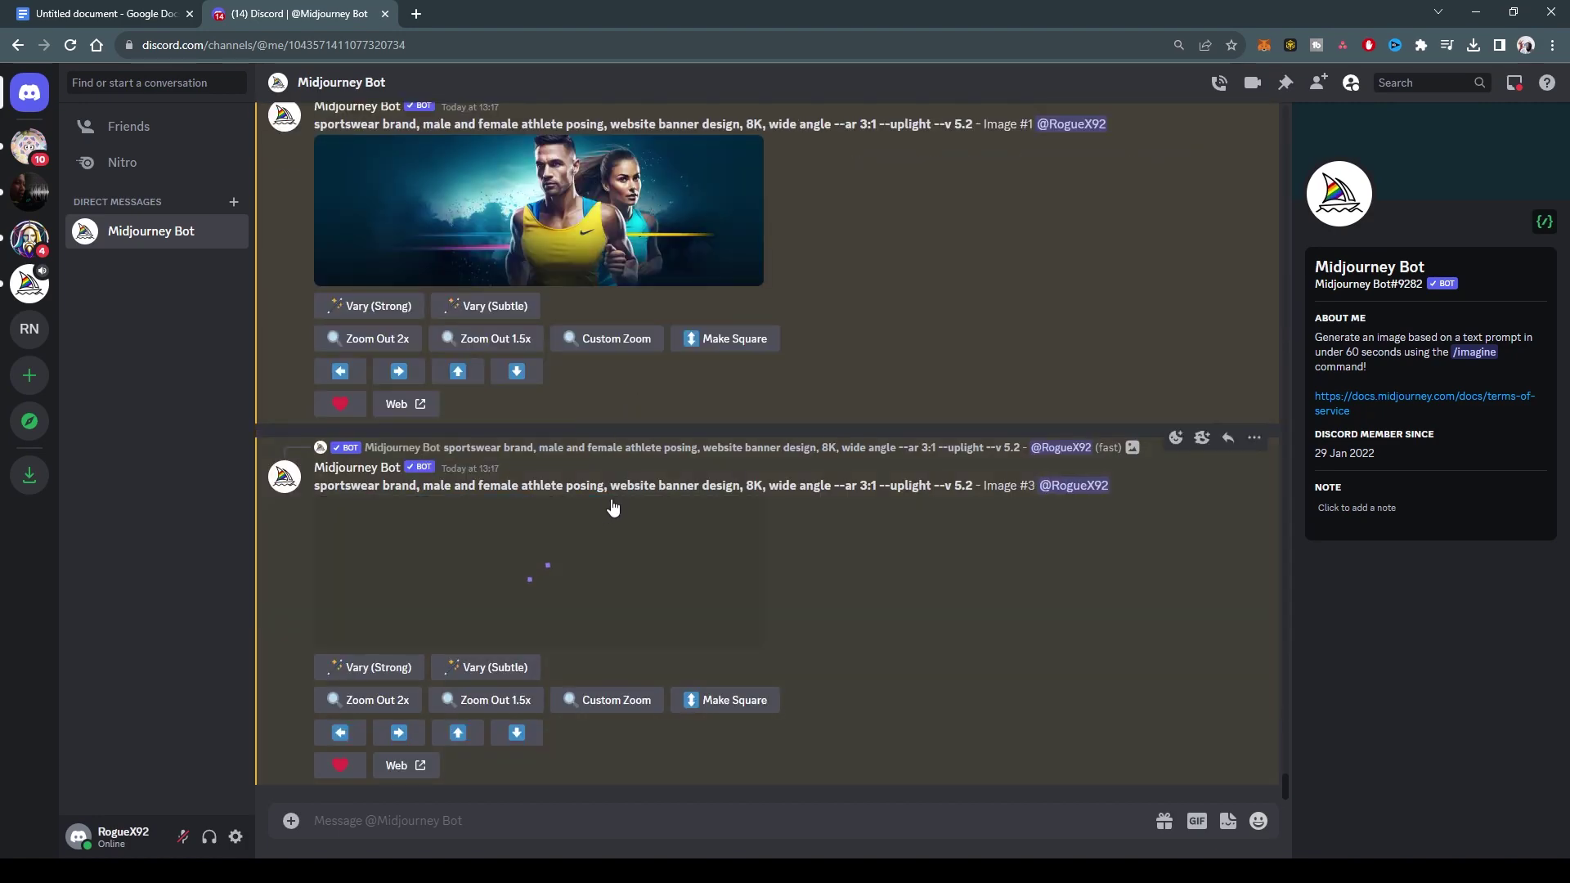
Review upscaled athlete Image #1 and extend it with Pan Left.
{"action": "left_click", "coordinate": [583, 232]}
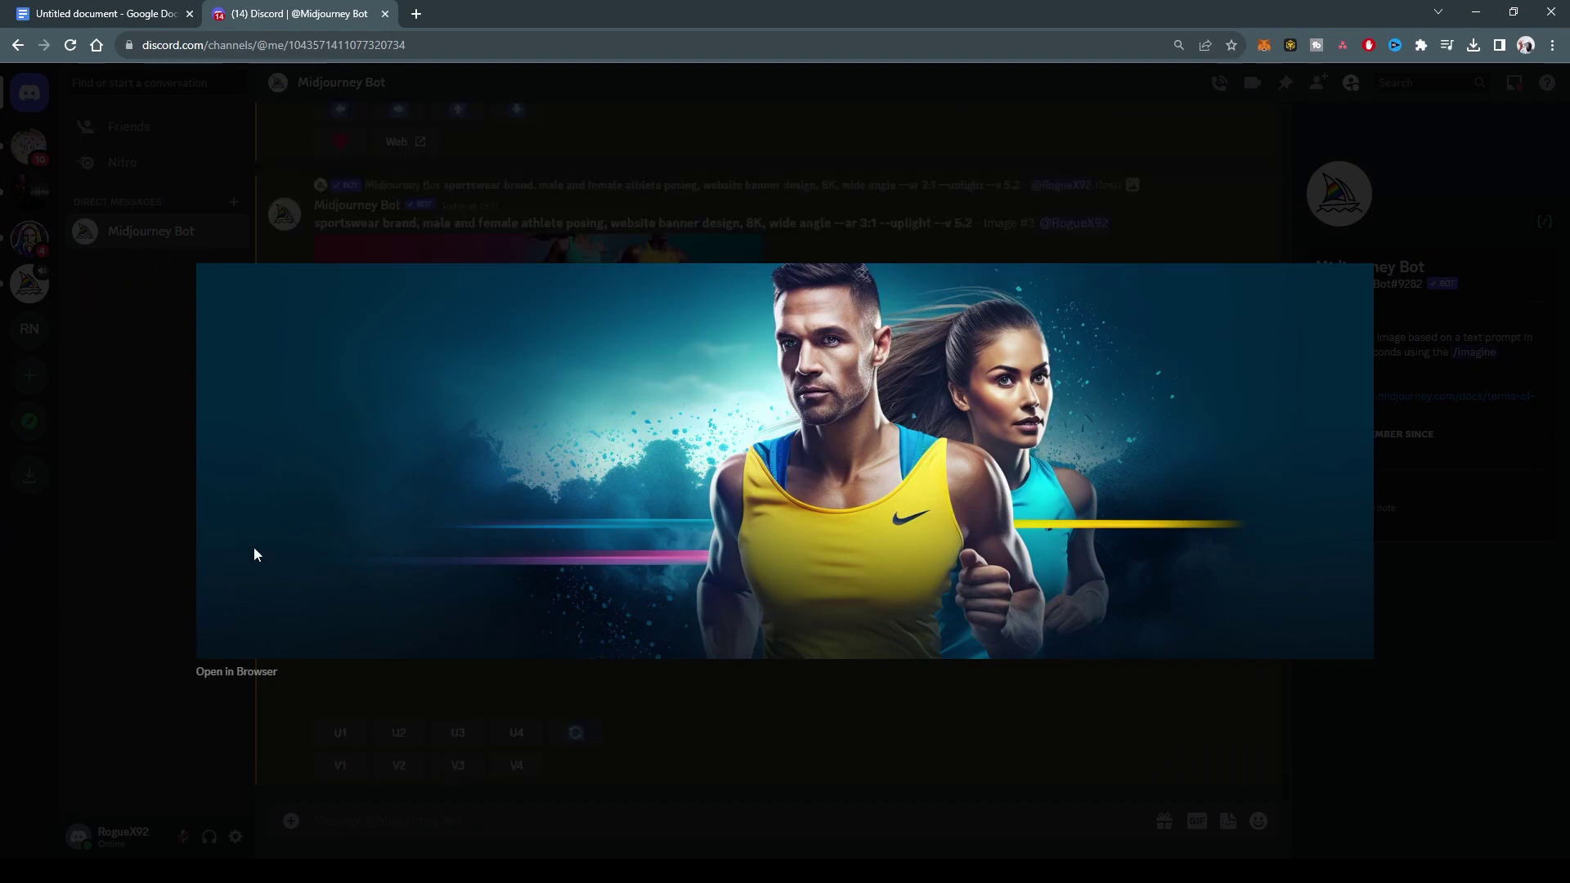
{"action": "left_click", "coordinate": [556, 669]}
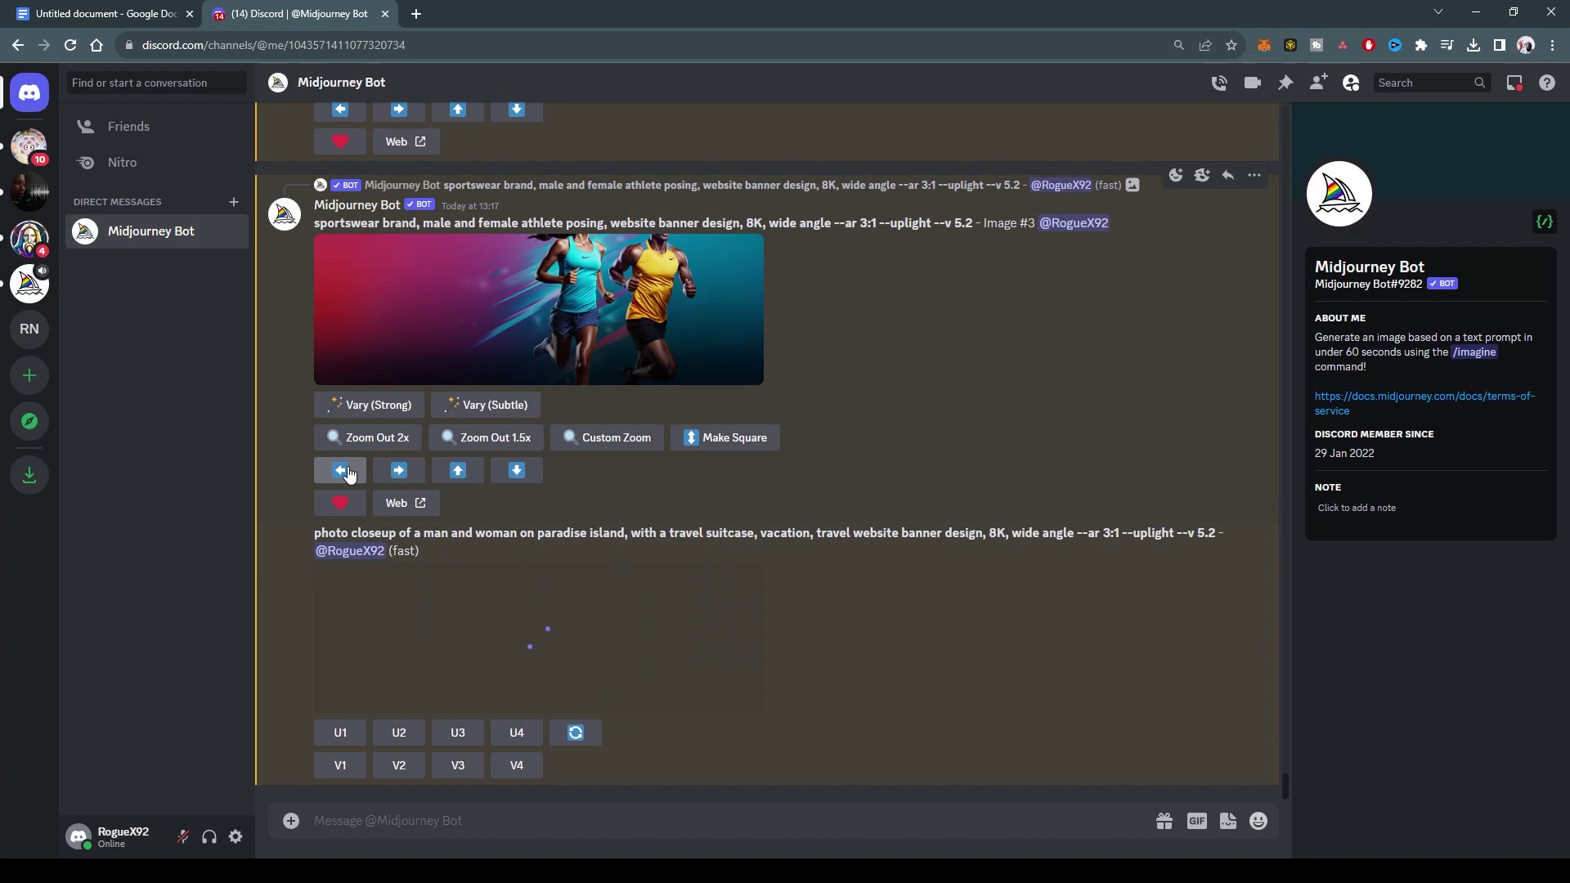
{"action": "scroll", "coordinate": [767, 439], "scroll_direction": "up", "scroll_amount": 5}
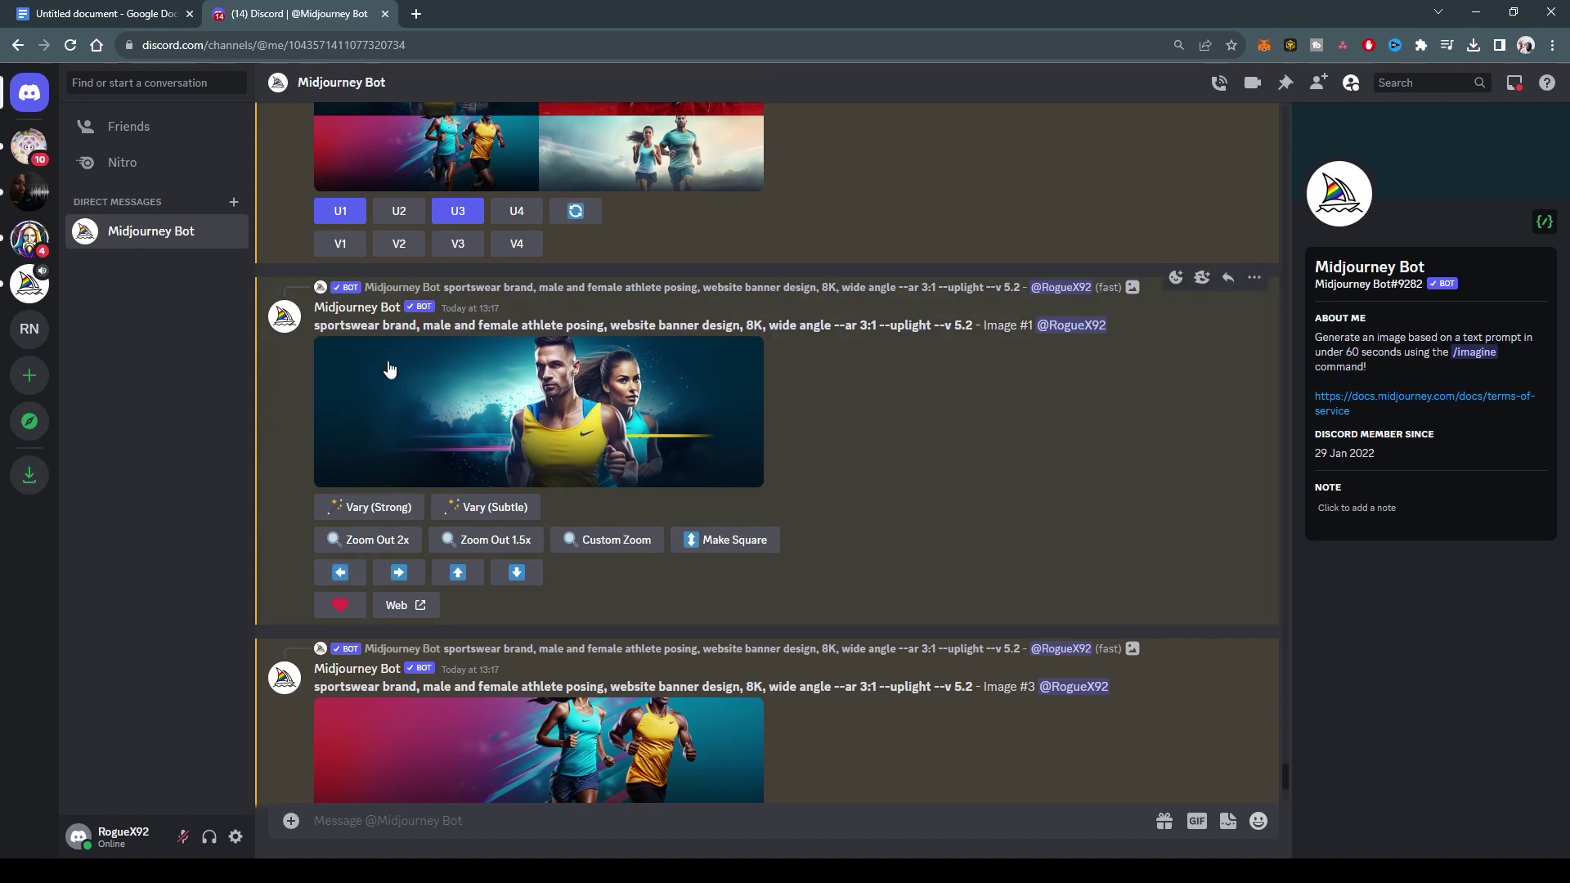
{"action": "left_click", "coordinate": [340, 575]}
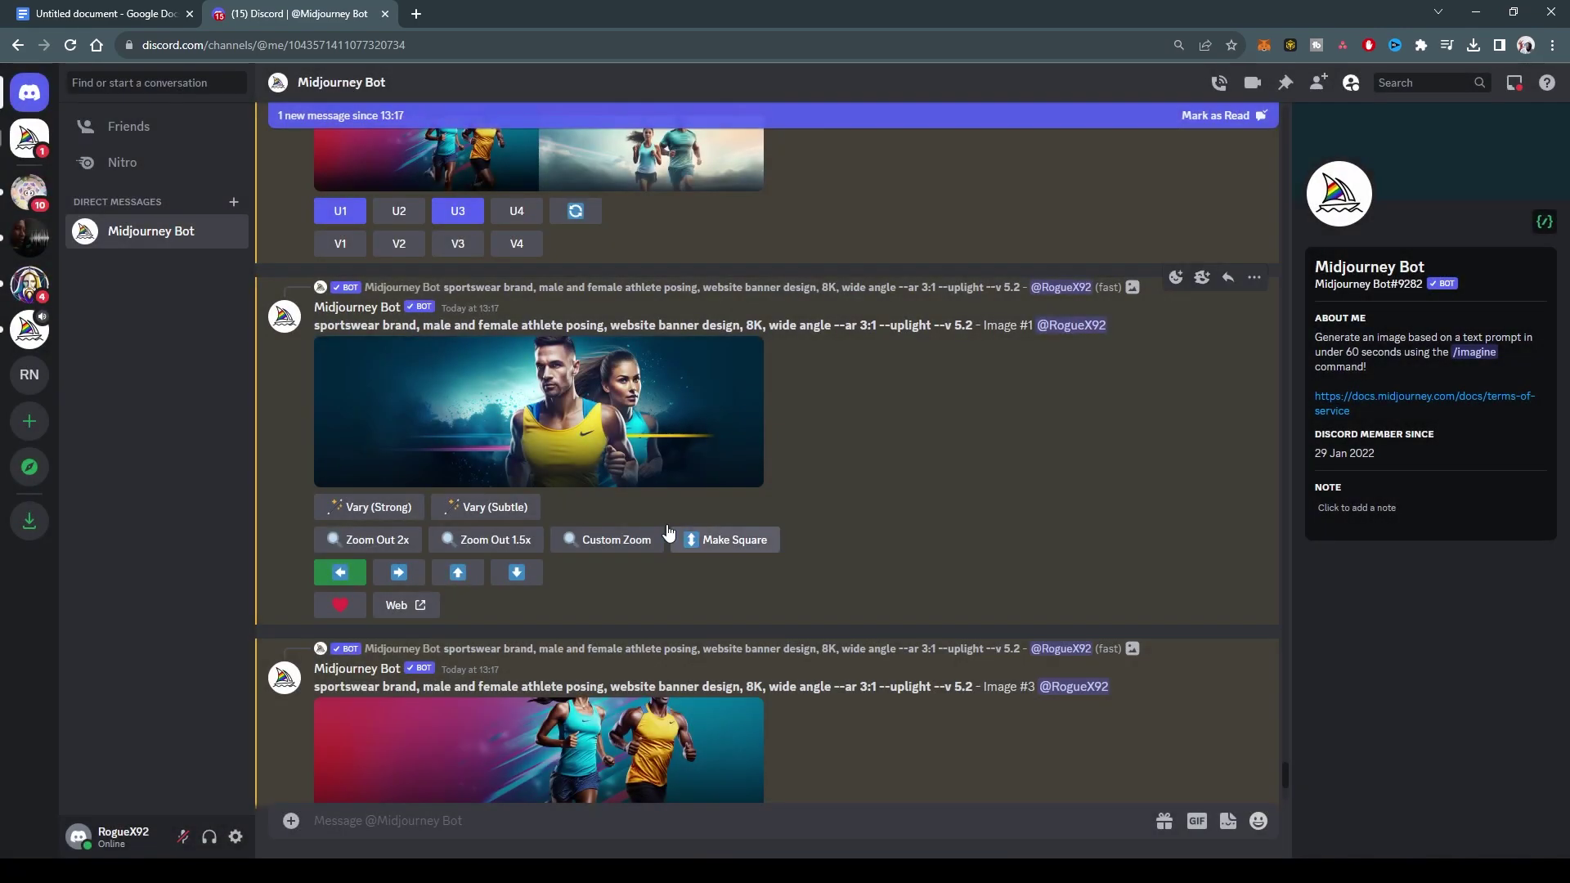
Review athlete Image #3 and submit a Pan Up on it with the same prompt.
{"action": "left_click", "coordinate": [605, 393]}
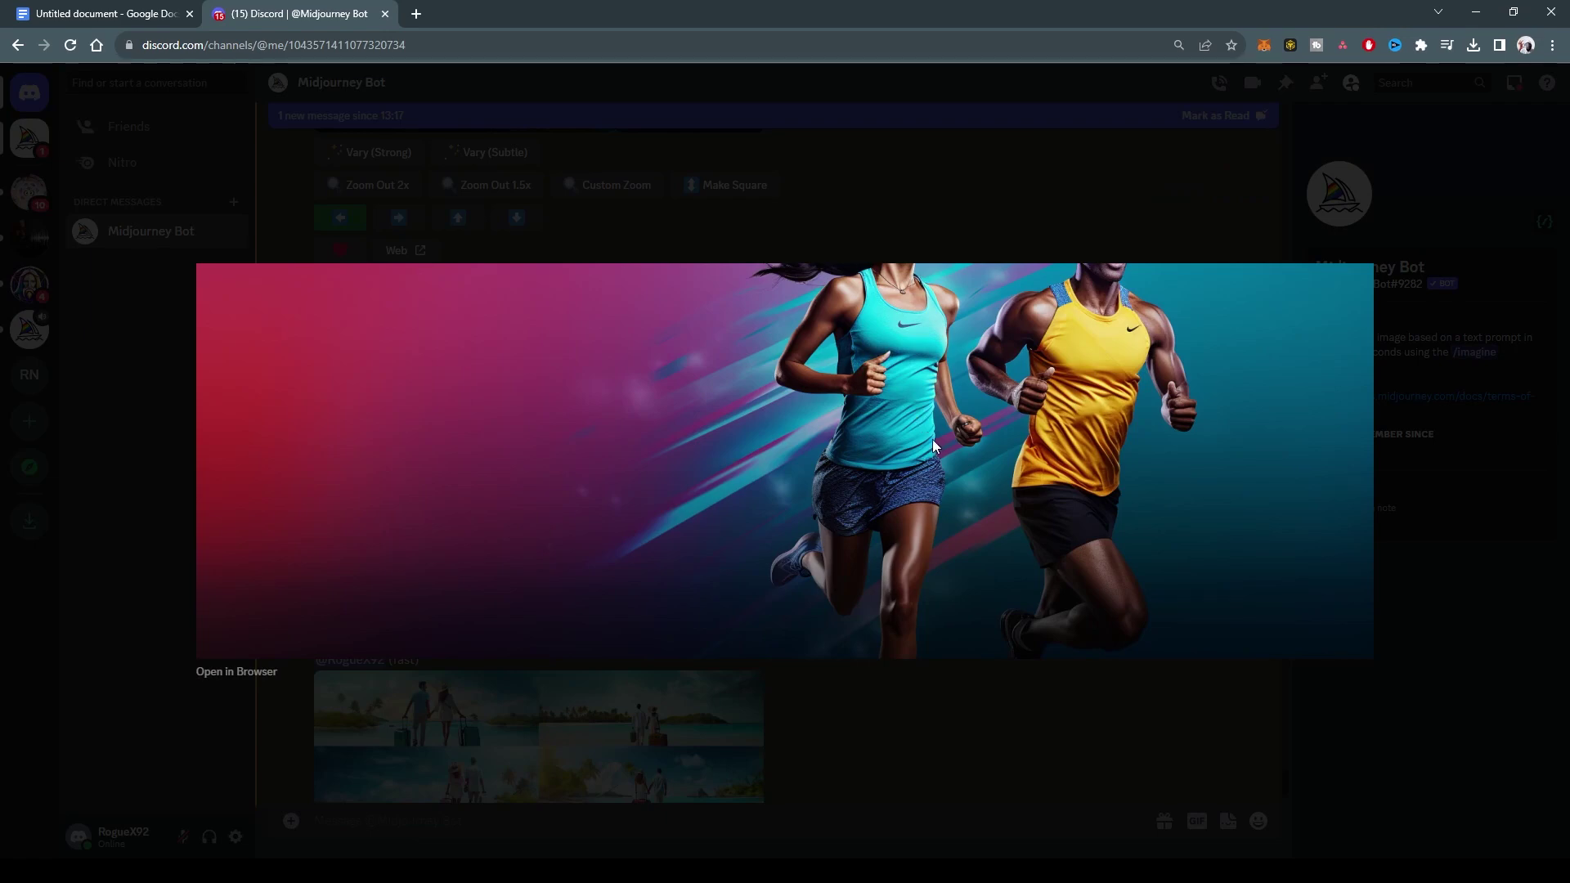
{"action": "left_click", "coordinate": [988, 709]}
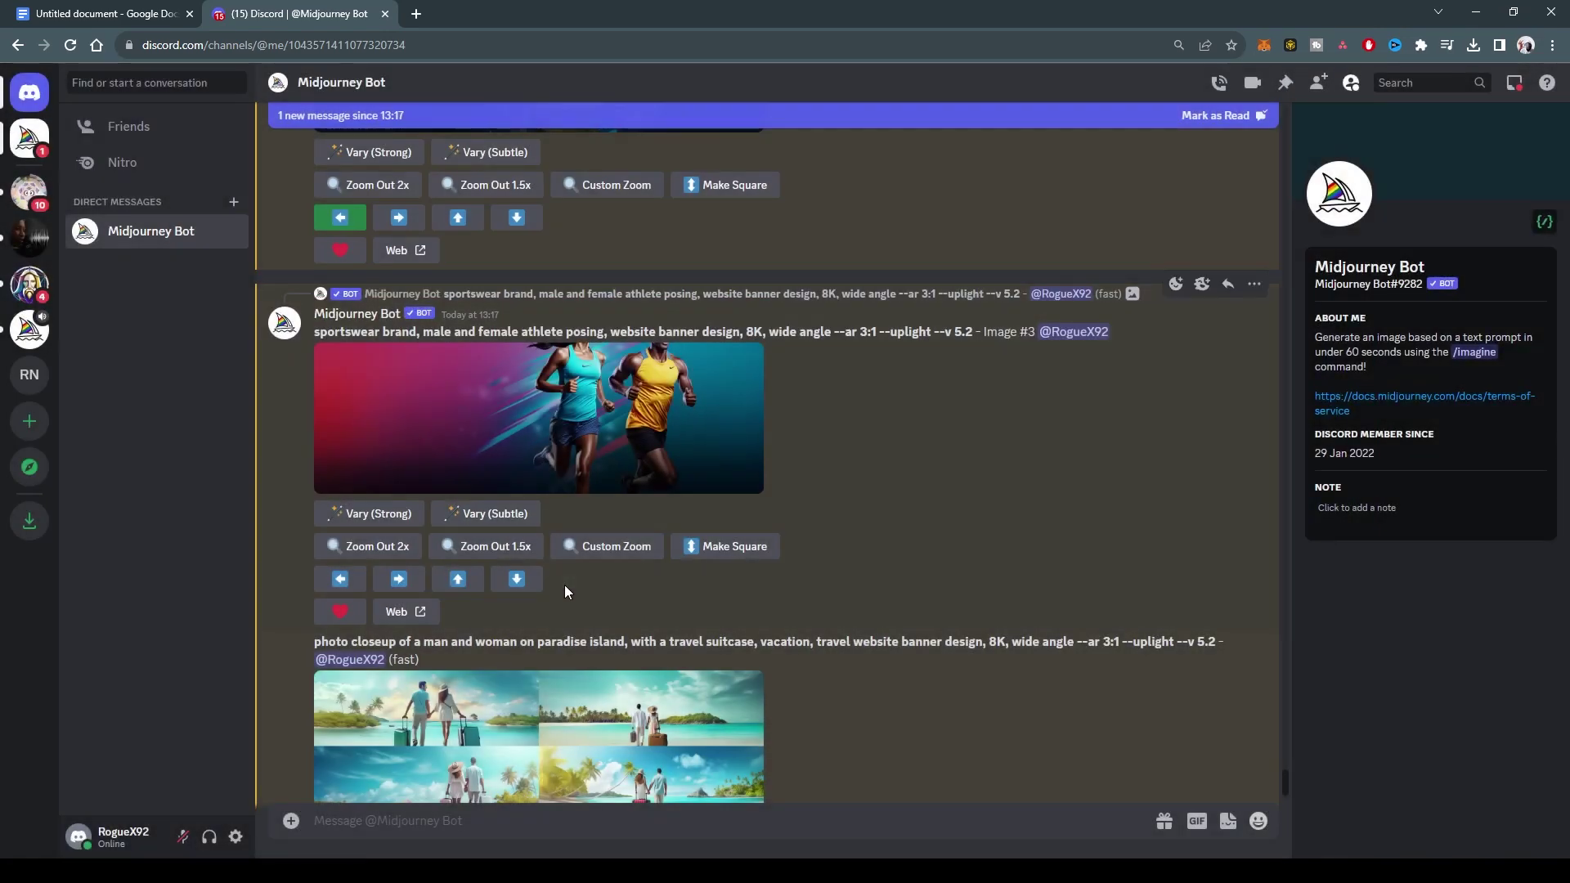
{"action": "left_click", "coordinate": [458, 580]}
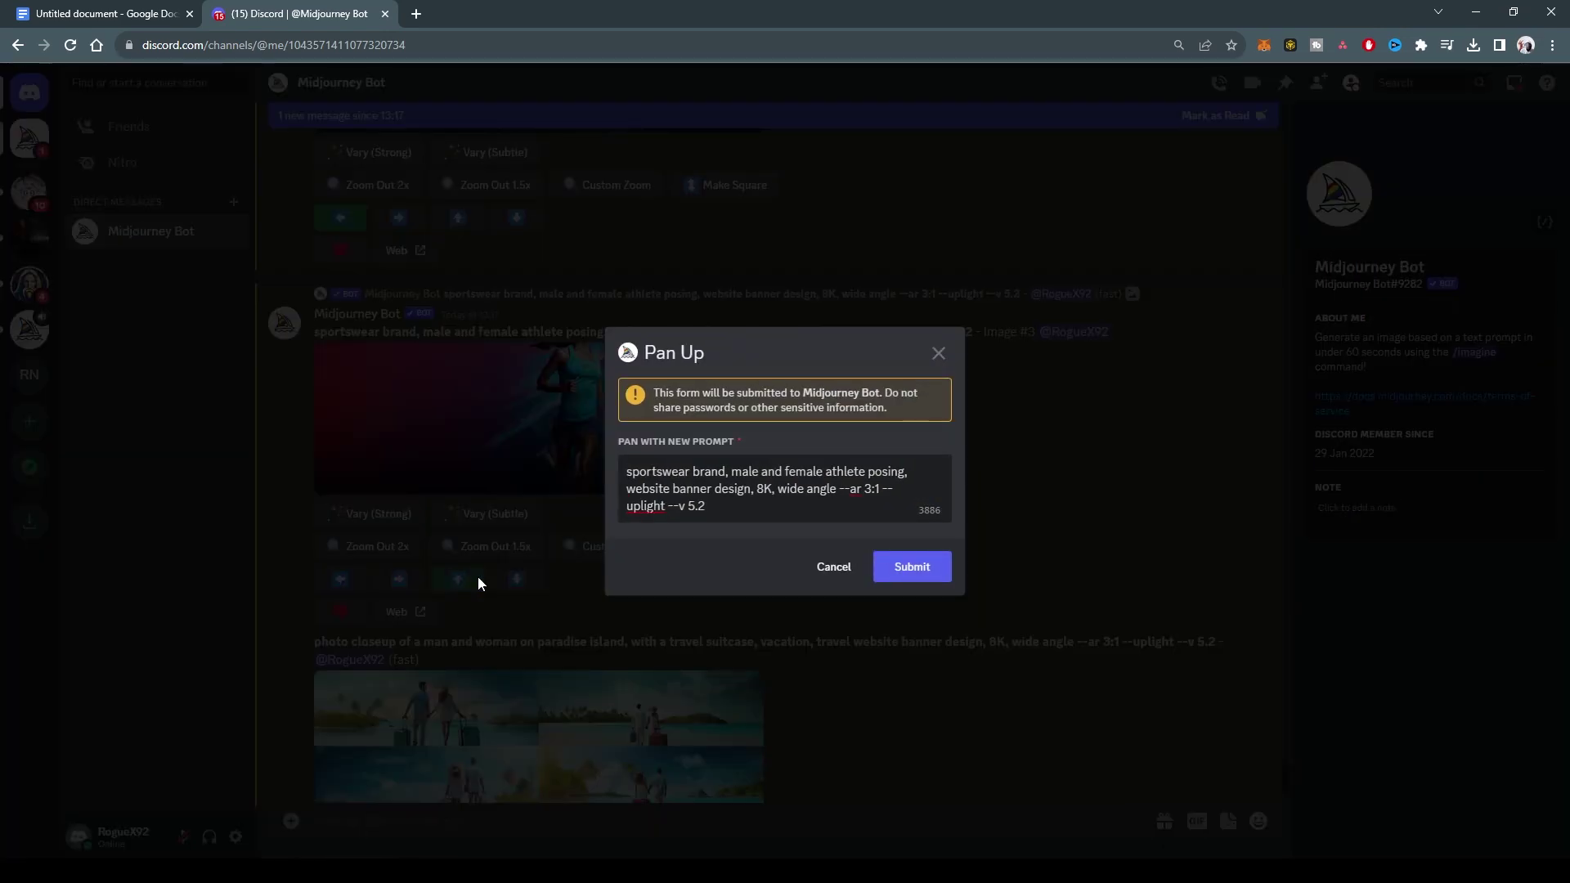
{"action": "left_click", "coordinate": [910, 576]}
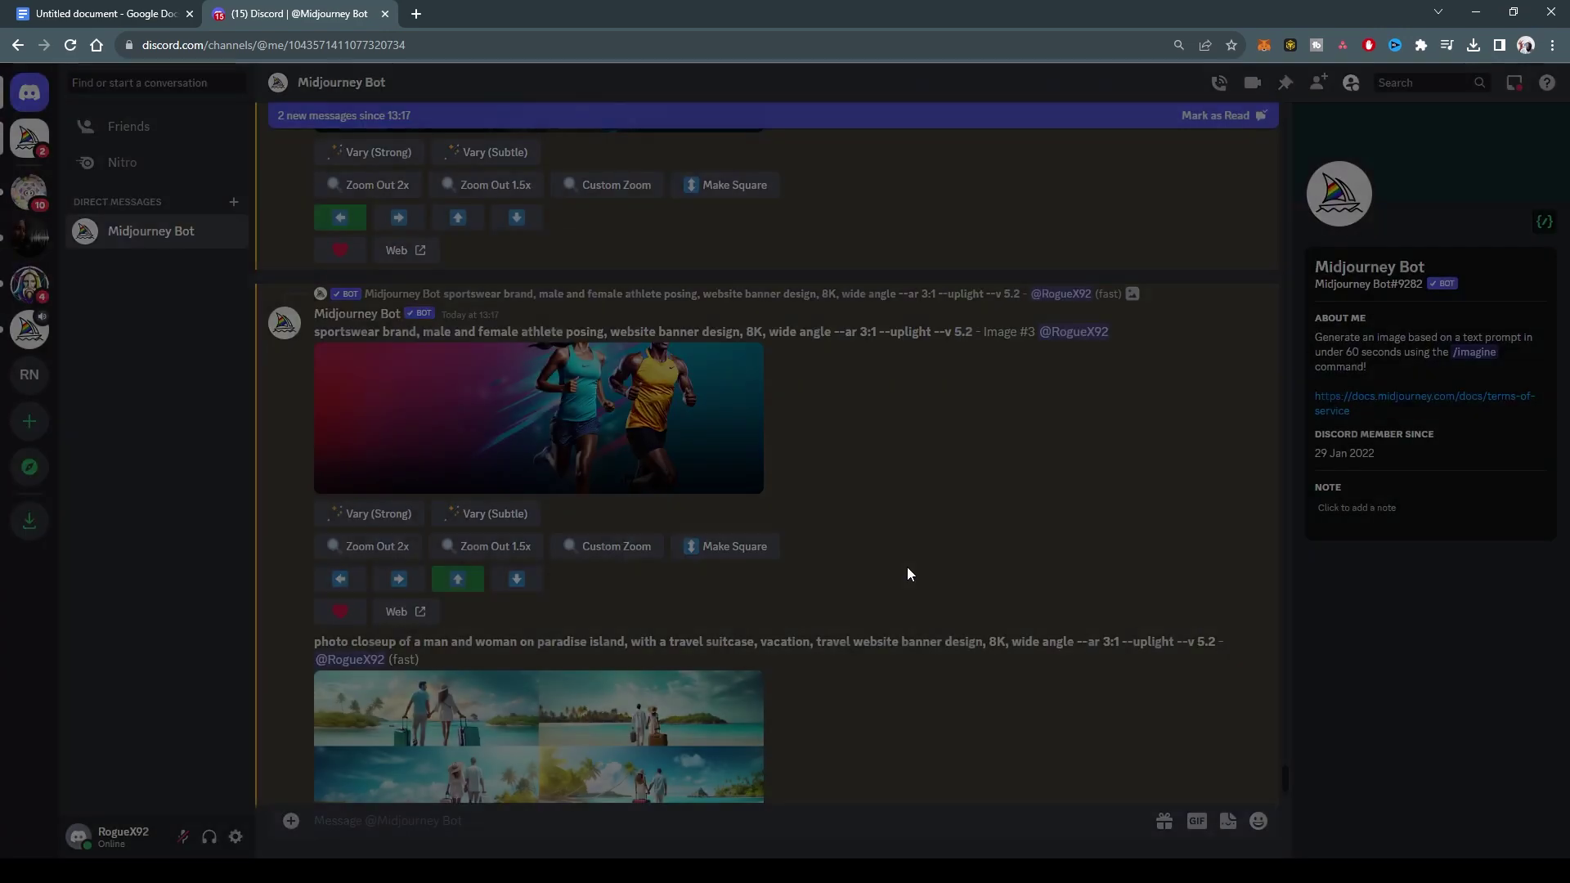
{"action": "scroll", "coordinate": [901, 567], "scroll_direction": "down", "scroll_amount": 5}
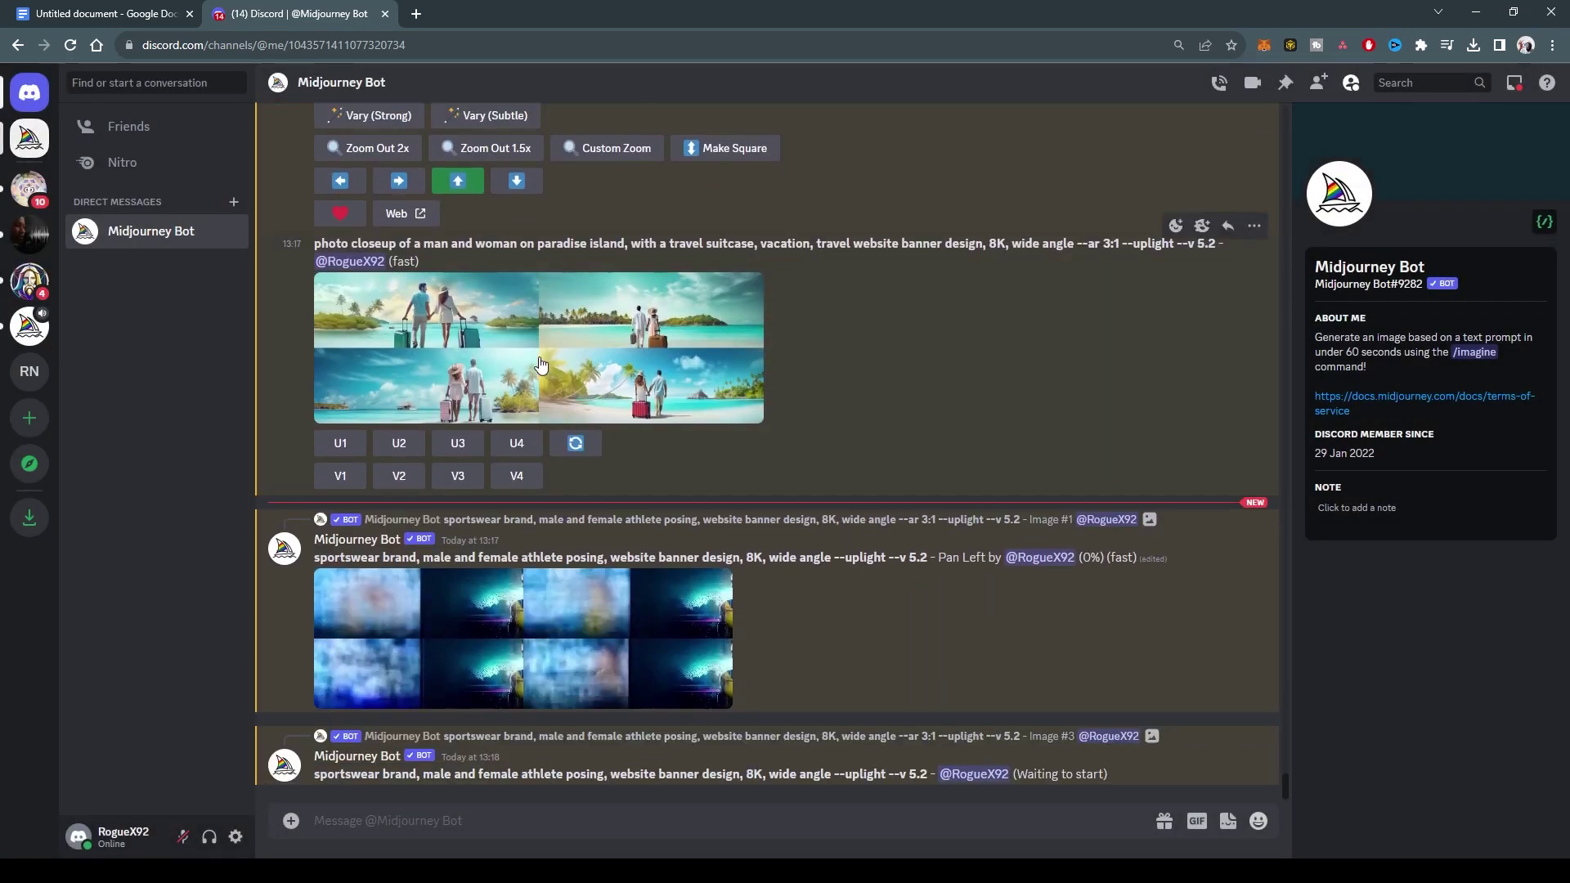
{"action": "left_click", "coordinate": [538, 356]}
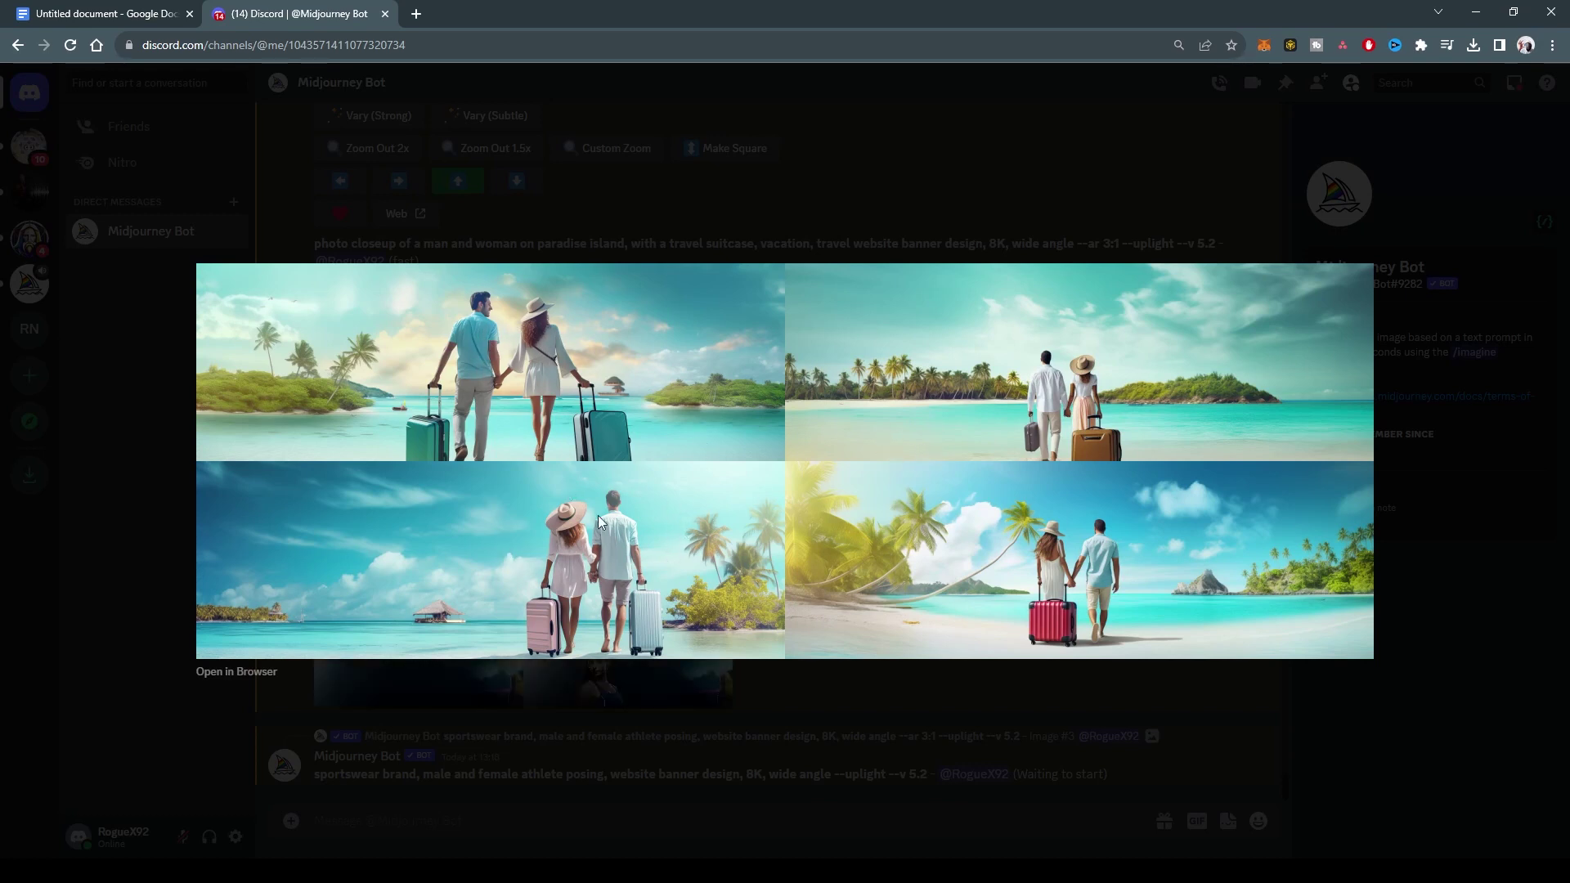
After inspecting the island-couple grid, upscale its image #1.
{"action": "left_click", "coordinate": [766, 683]}
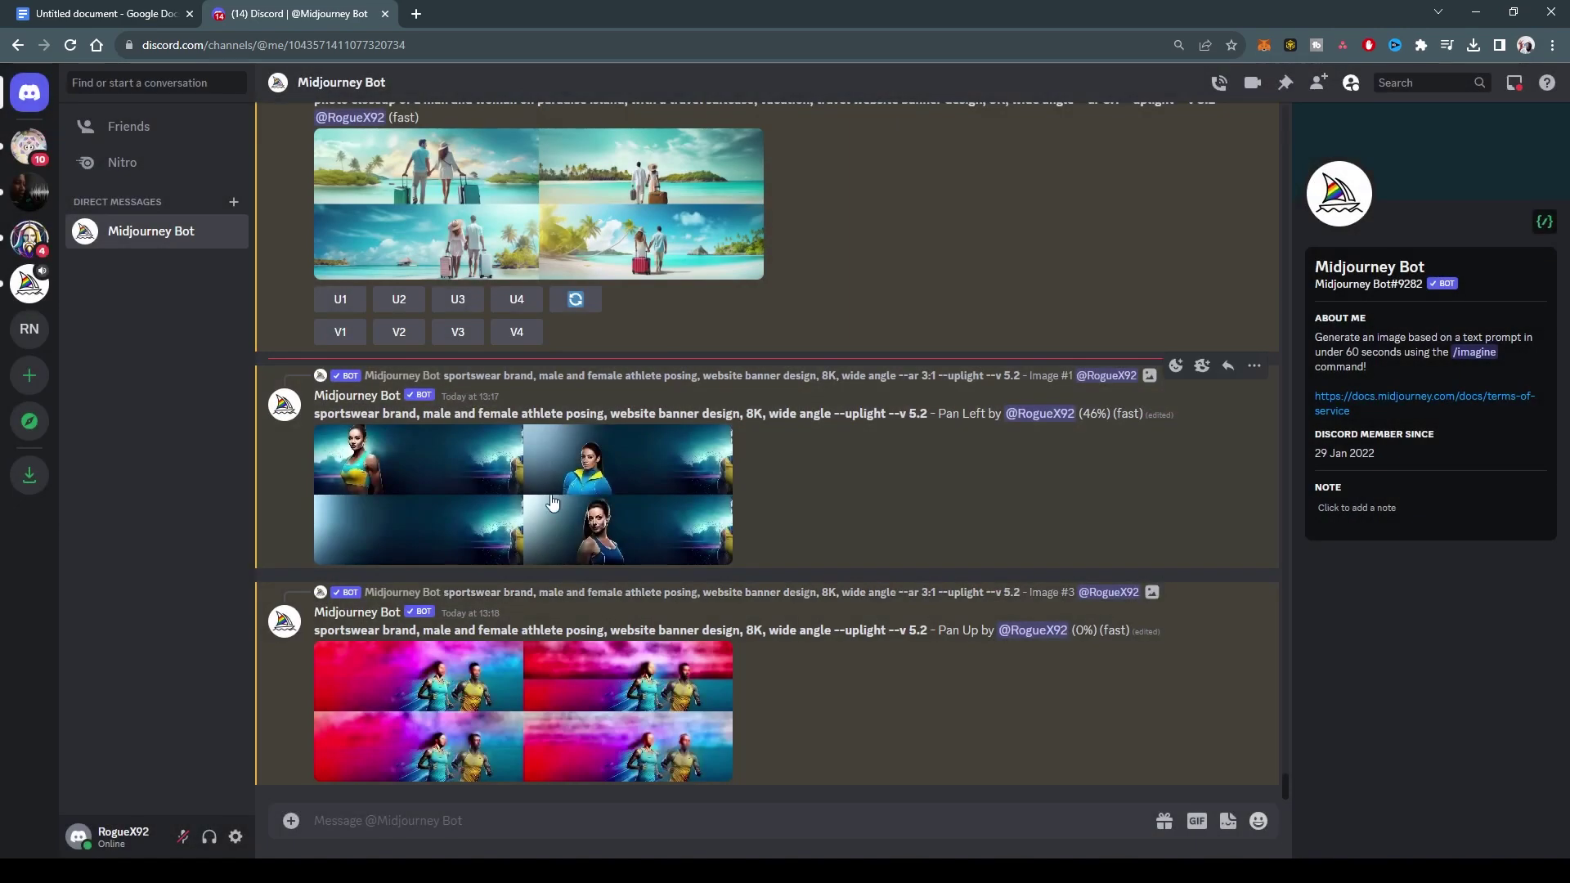
{"action": "scroll", "coordinate": [530, 459], "scroll_direction": "up", "scroll_amount": 2}
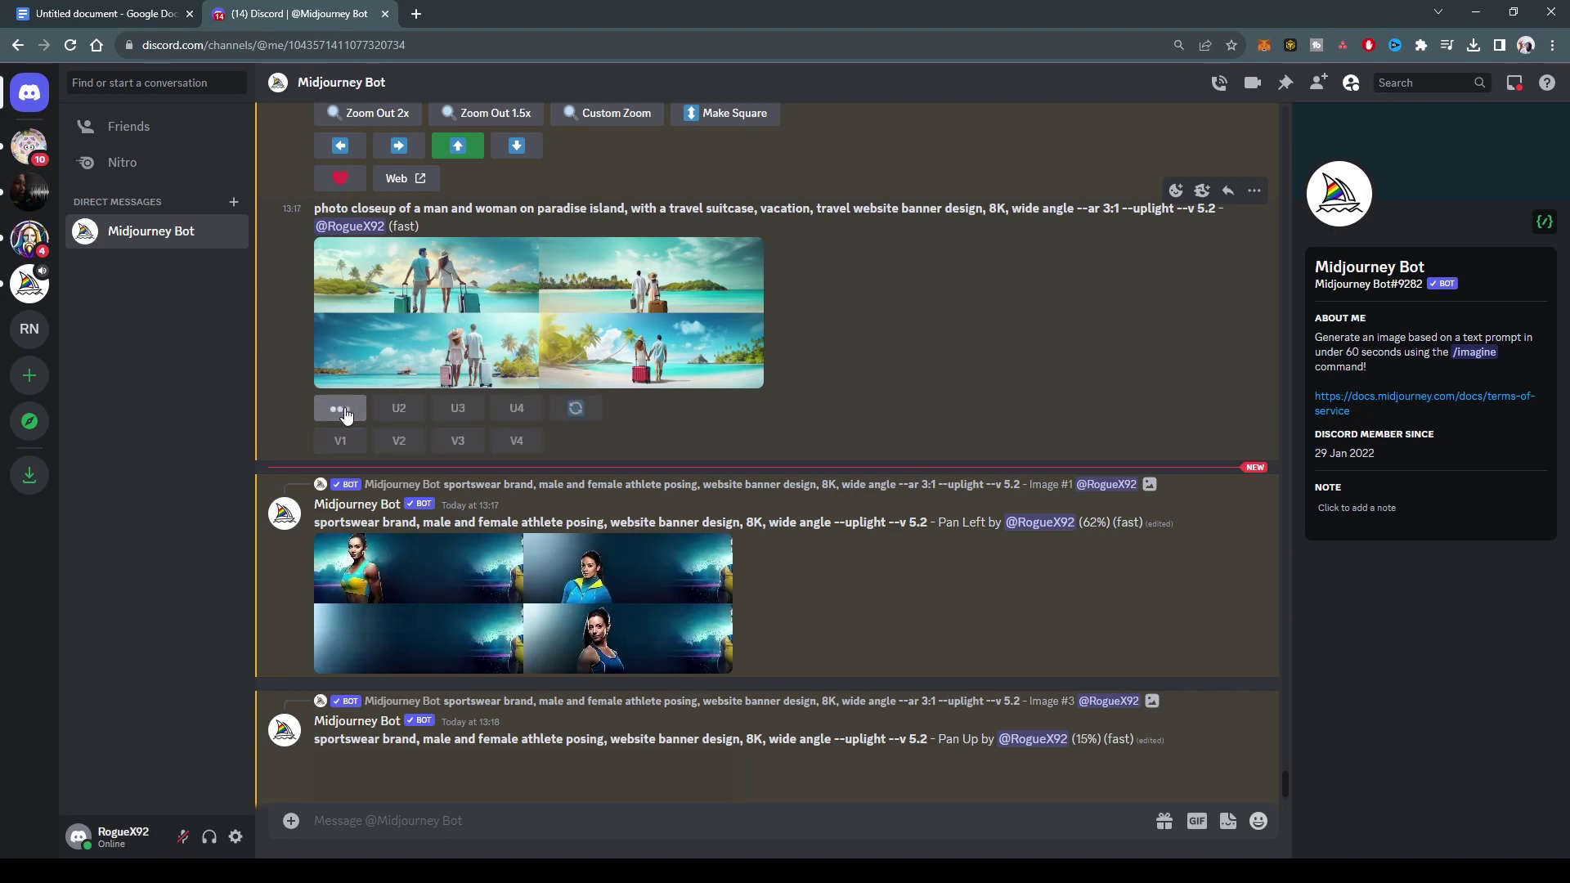
{"action": "left_click", "coordinate": [459, 409]}
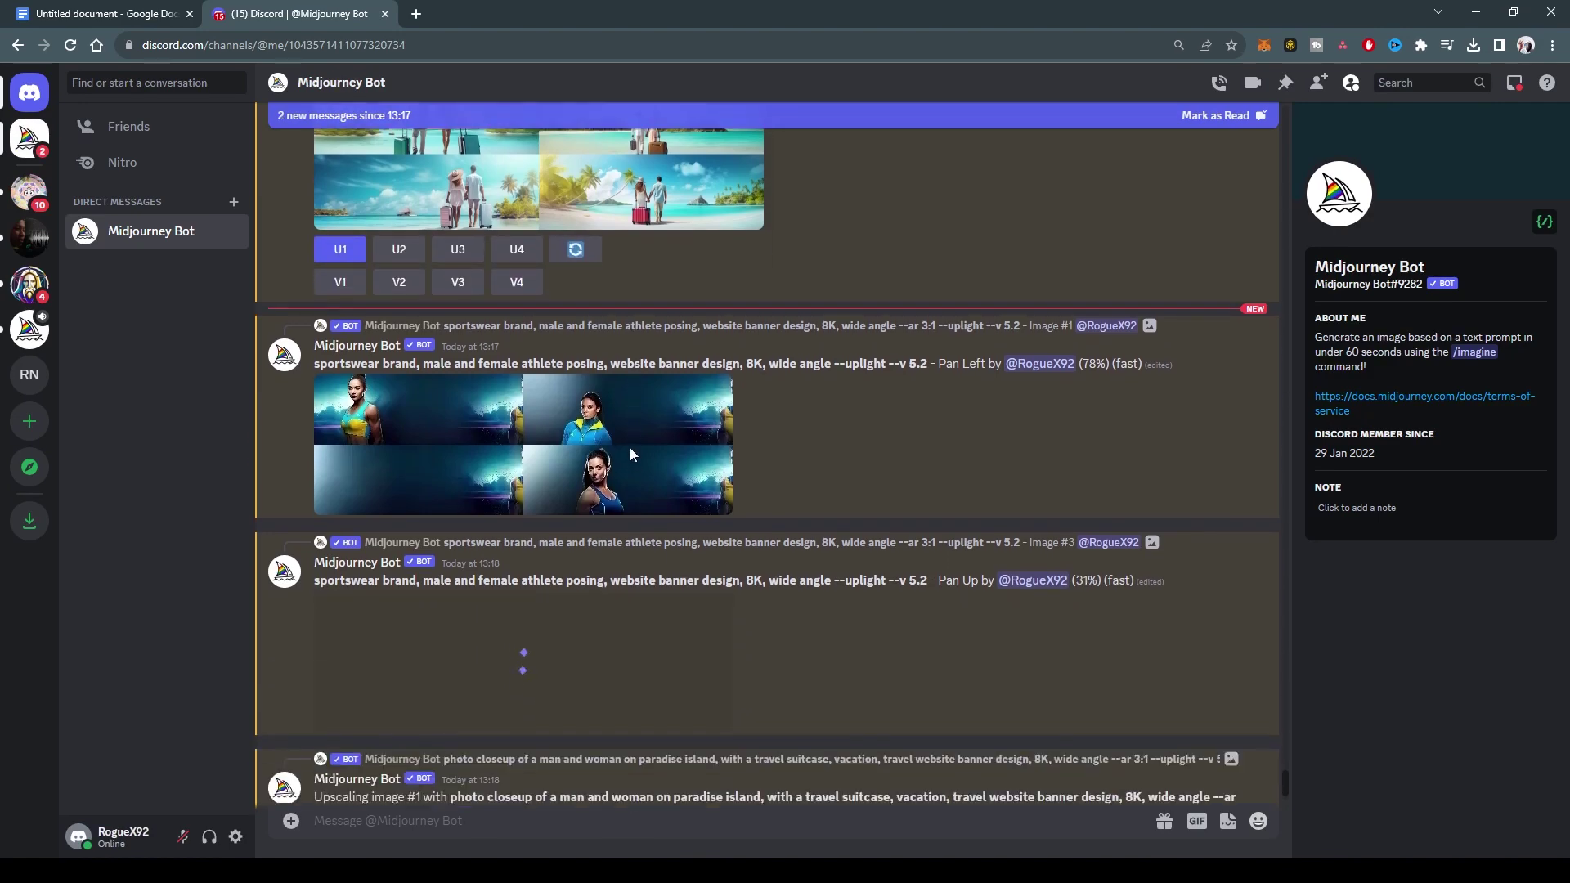
{"action": "left_click", "coordinate": [488, 418]}
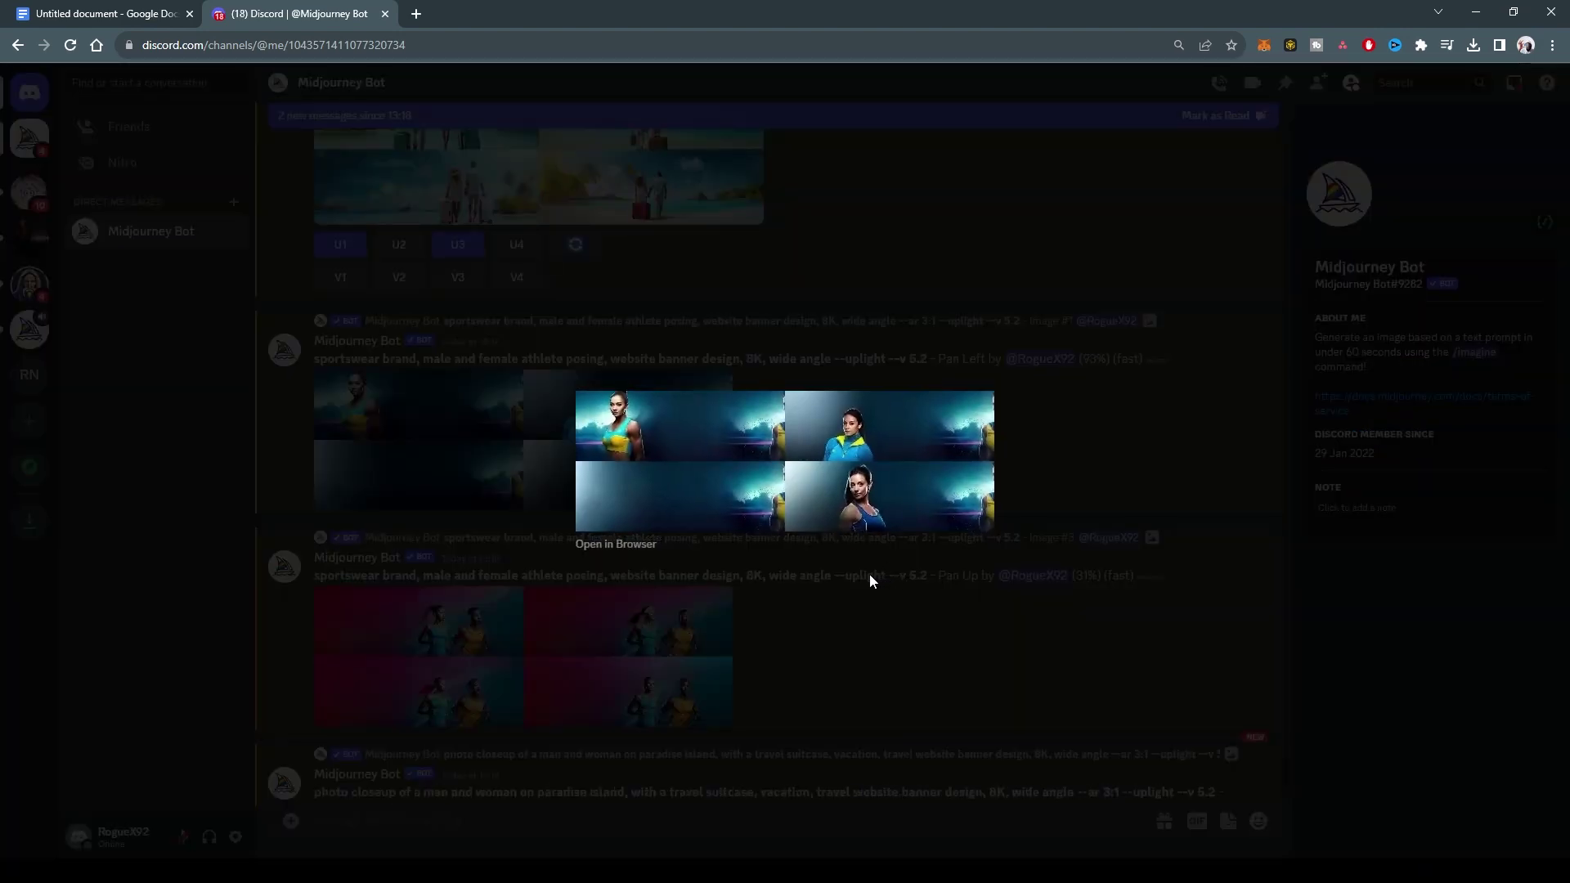
Inspect the finished sportswear Pan Left grid at full size.
{"action": "left_click", "coordinate": [842, 567]}
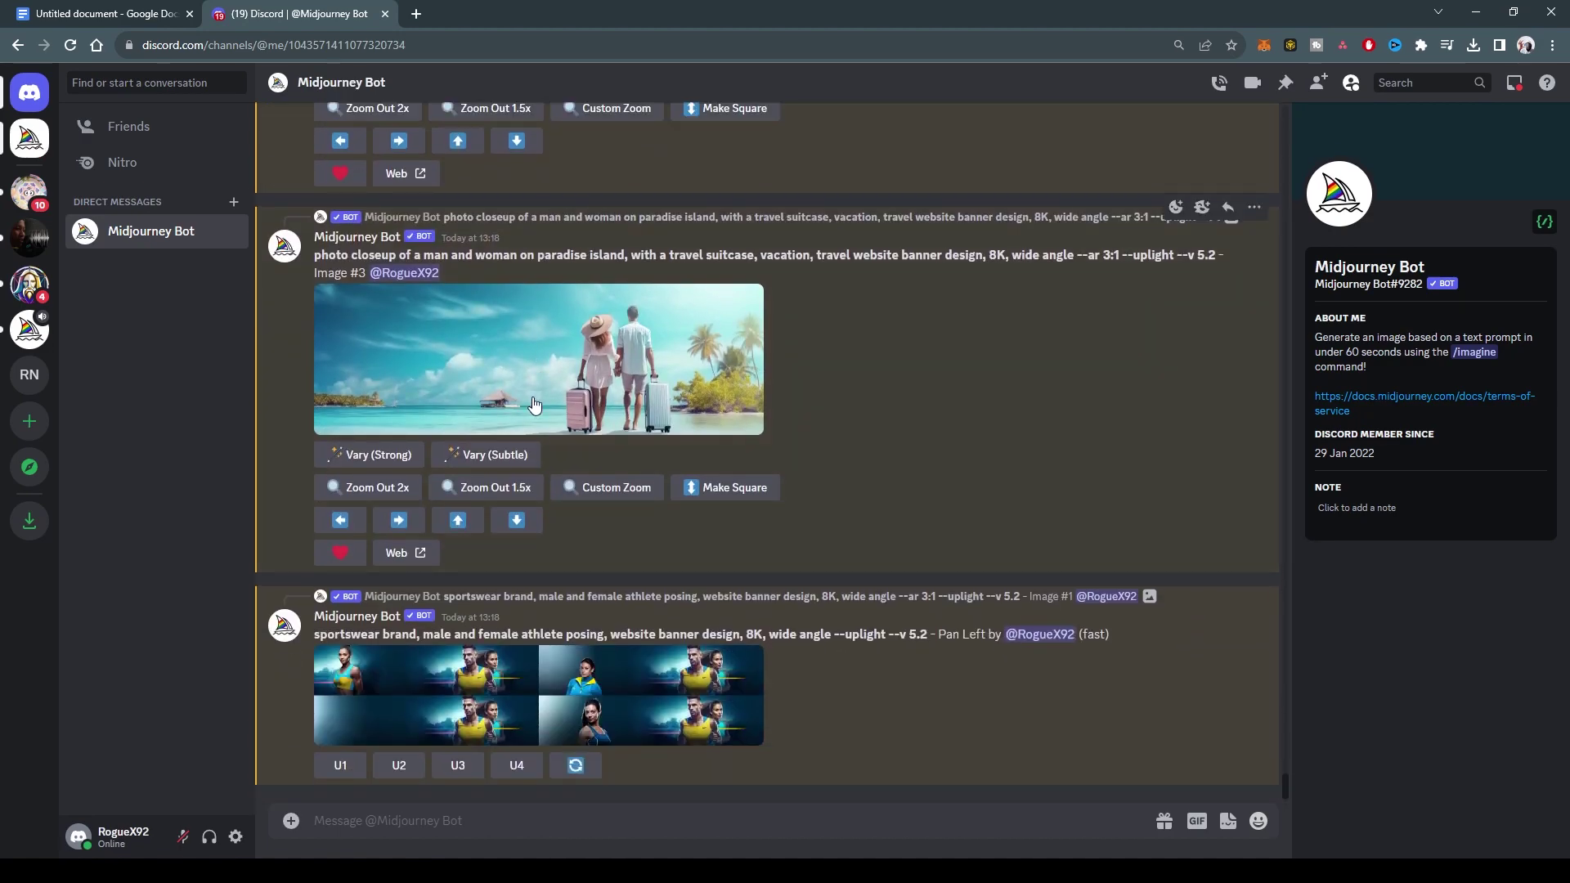
{"action": "left_click", "coordinate": [475, 671]}
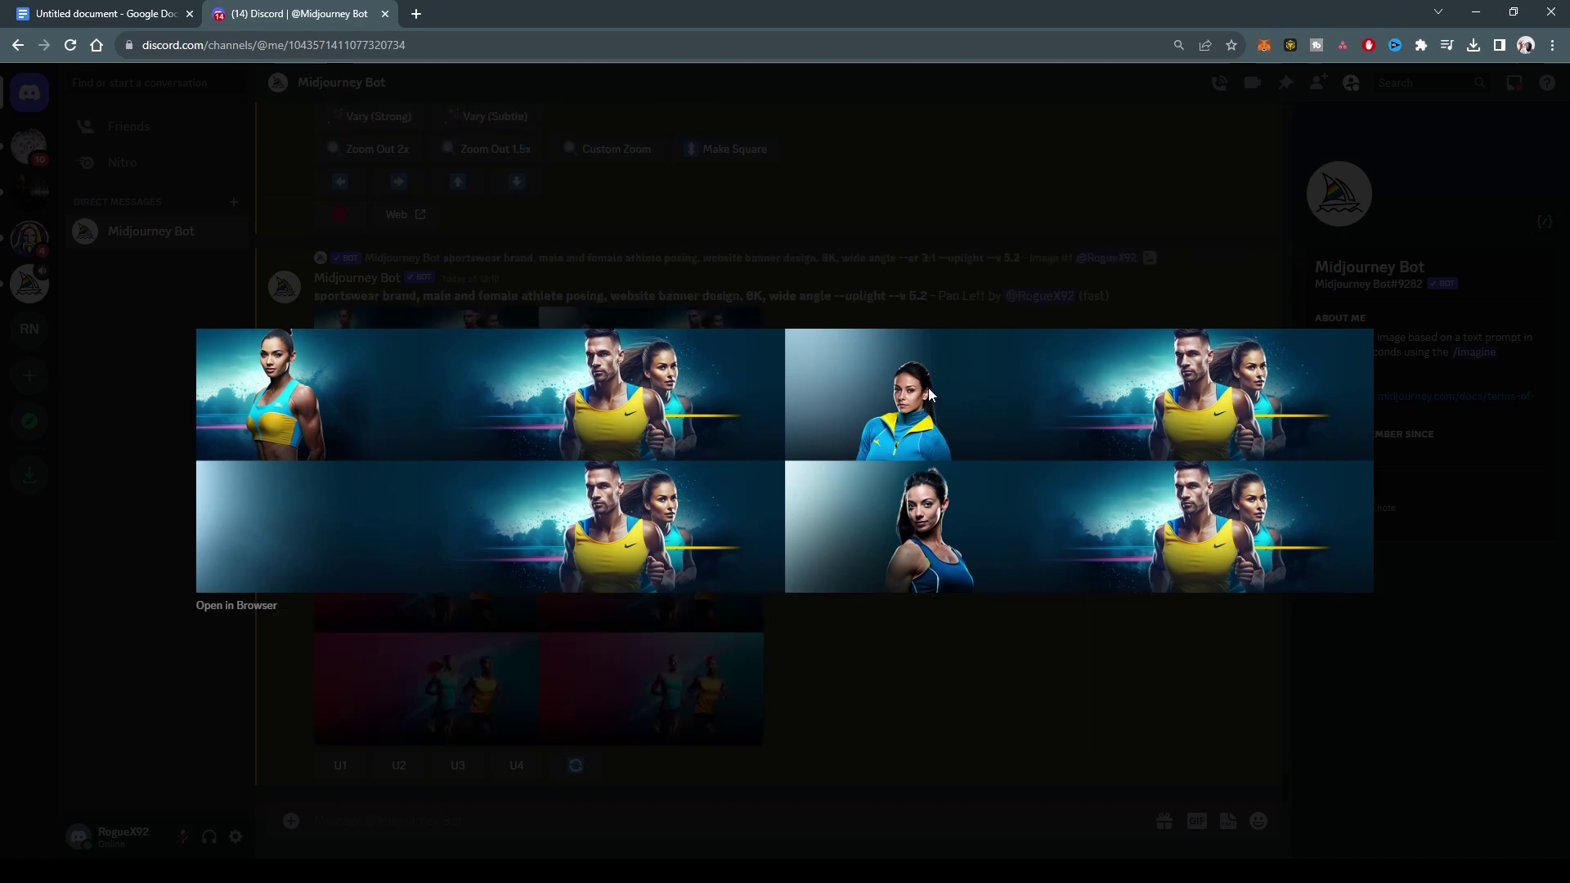
{"action": "left_click", "coordinate": [934, 631]}
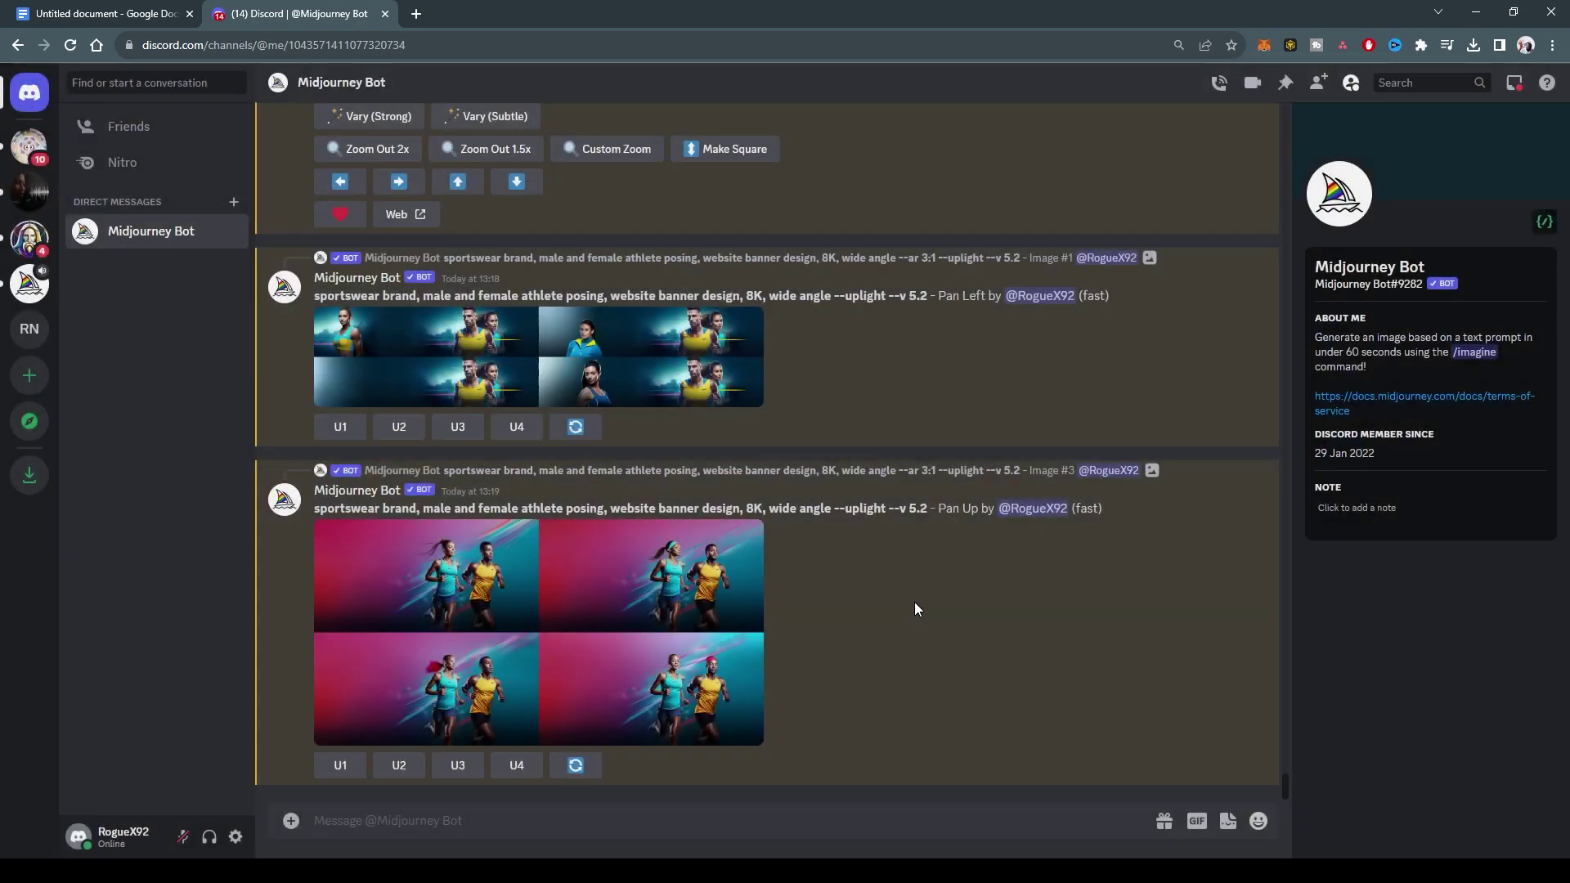
{"action": "left_click", "coordinate": [524, 570]}
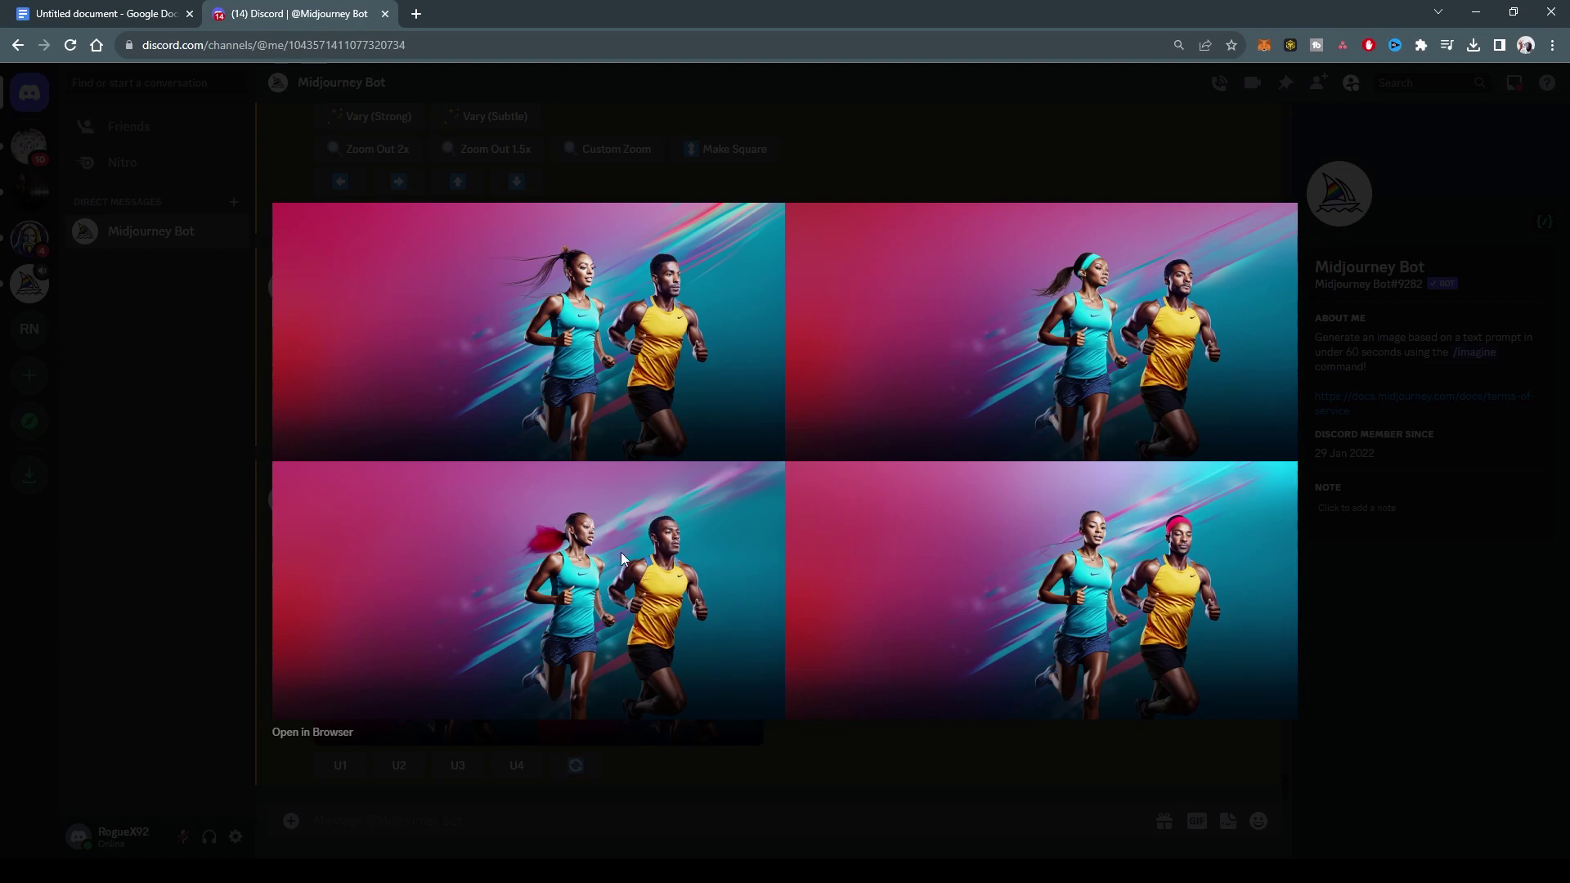
Upscale Pan Up images #2 and #3, then review Image #2 at full size.
{"action": "left_click", "coordinate": [798, 750]}
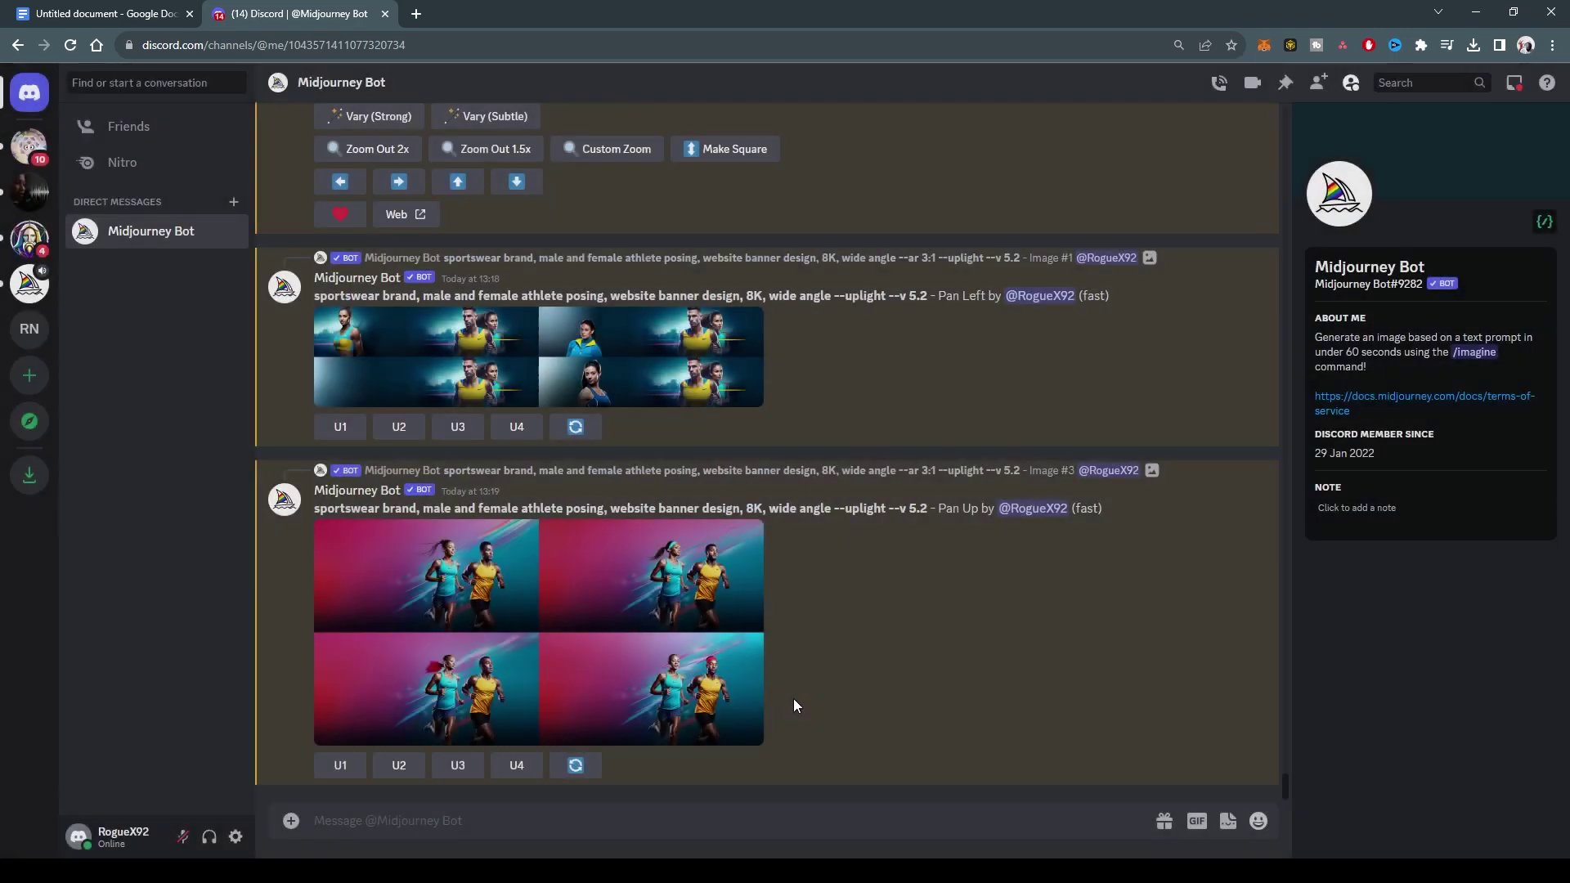
{"action": "left_click", "coordinate": [400, 767]}
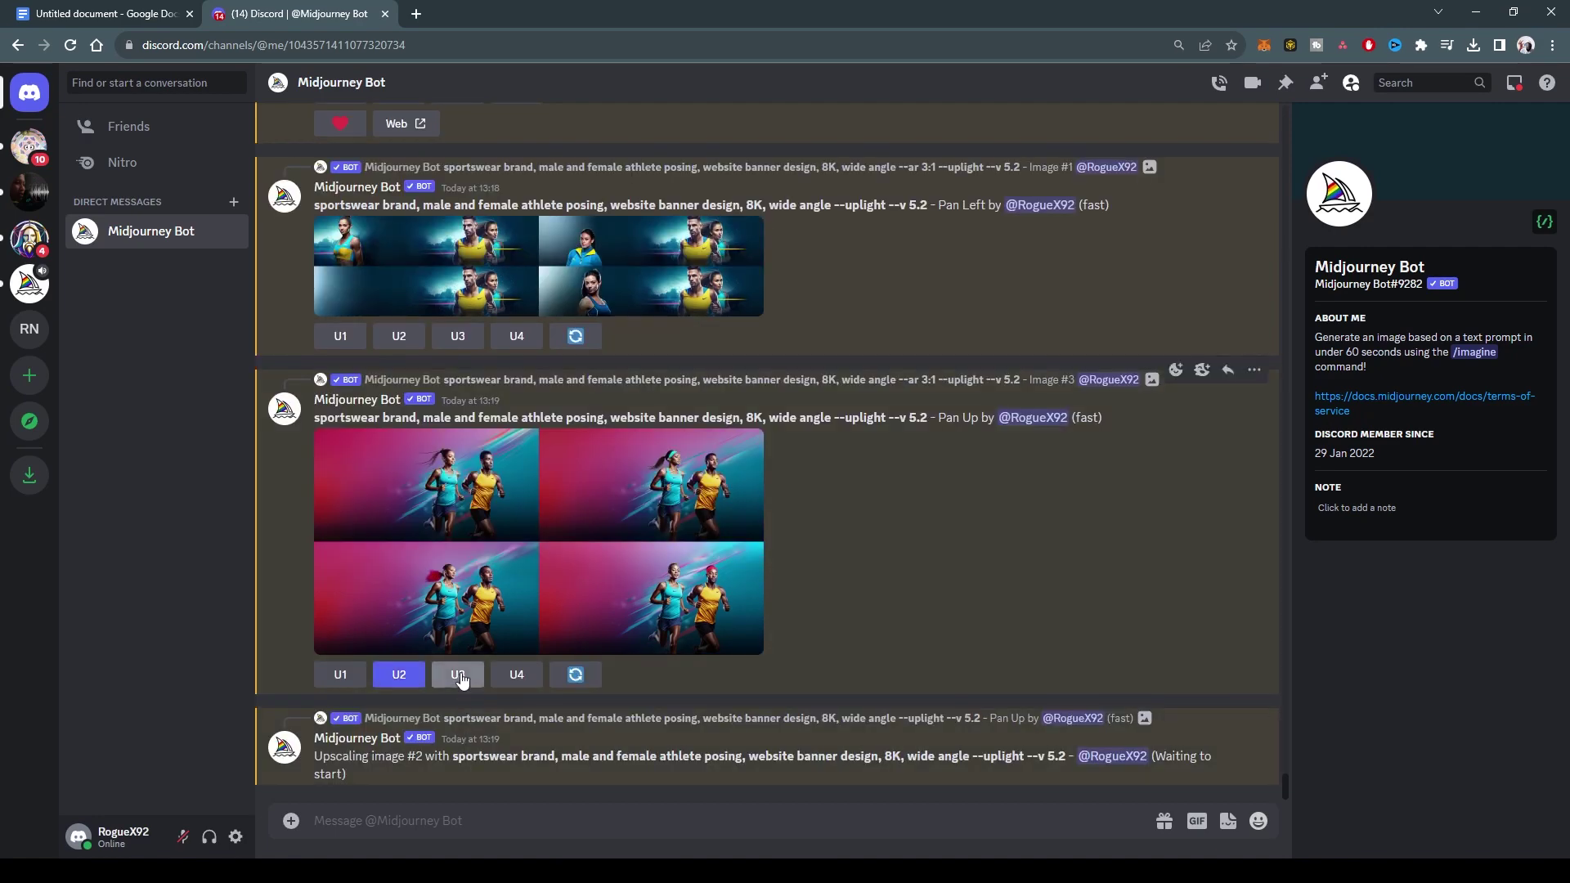
{"action": "scroll", "coordinate": [578, 568], "scroll_direction": "up", "scroll_amount": 3}
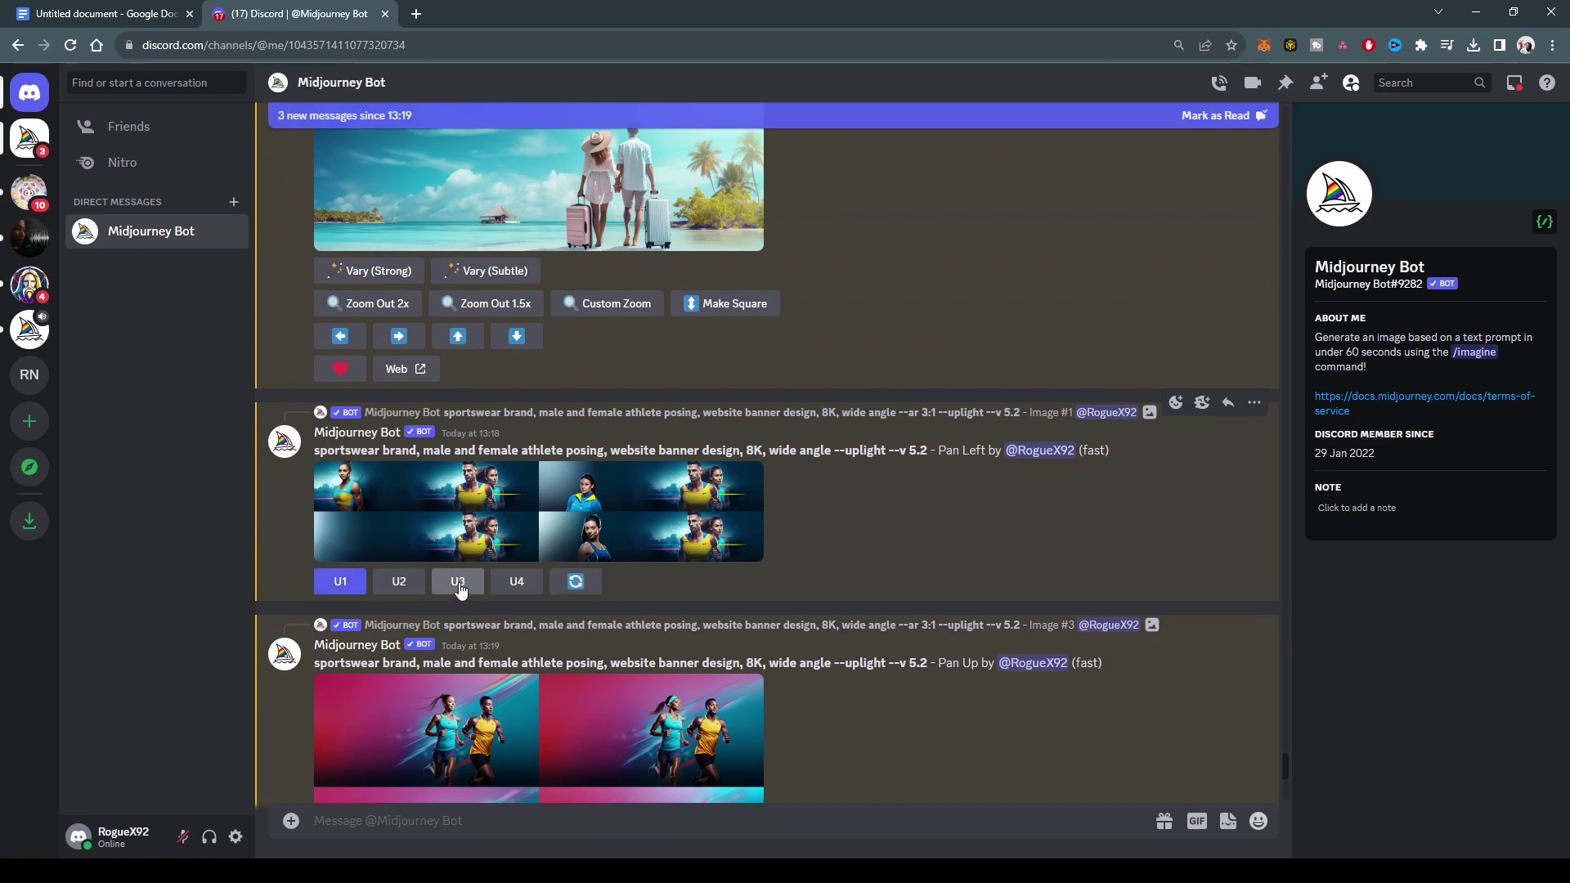
{"action": "scroll", "coordinate": [768, 548], "scroll_direction": "up", "scroll_amount": 3}
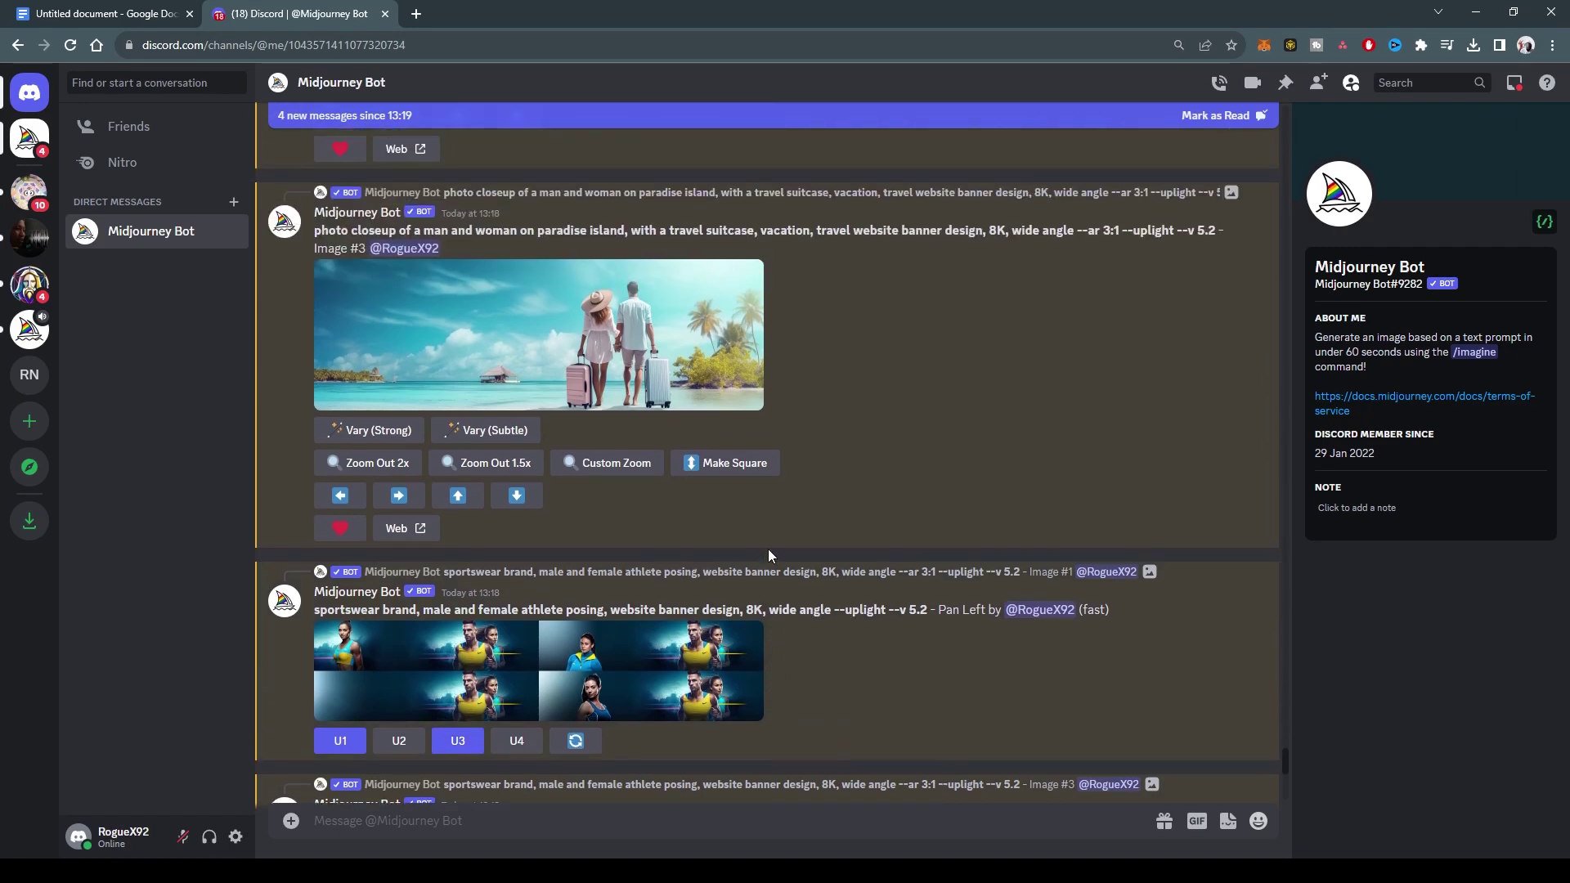
{"action": "scroll", "coordinate": [768, 548], "scroll_direction": "down", "scroll_amount": 6}
{"action": "scroll", "coordinate": [765, 545], "scroll_direction": "down", "scroll_amount": 3}
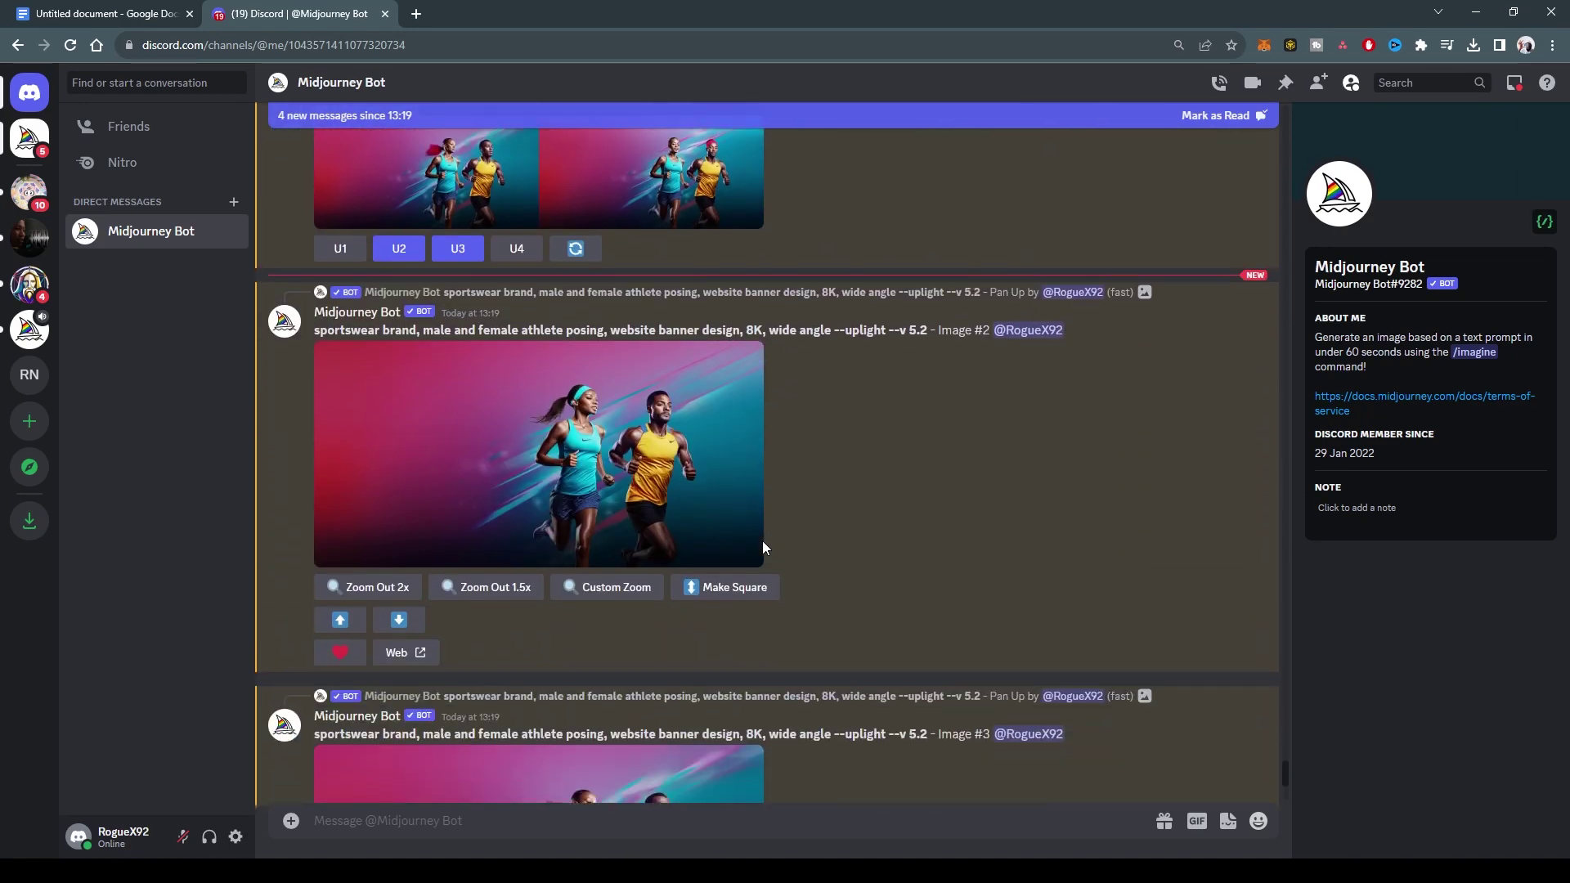
{"action": "left_click", "coordinate": [608, 466]}
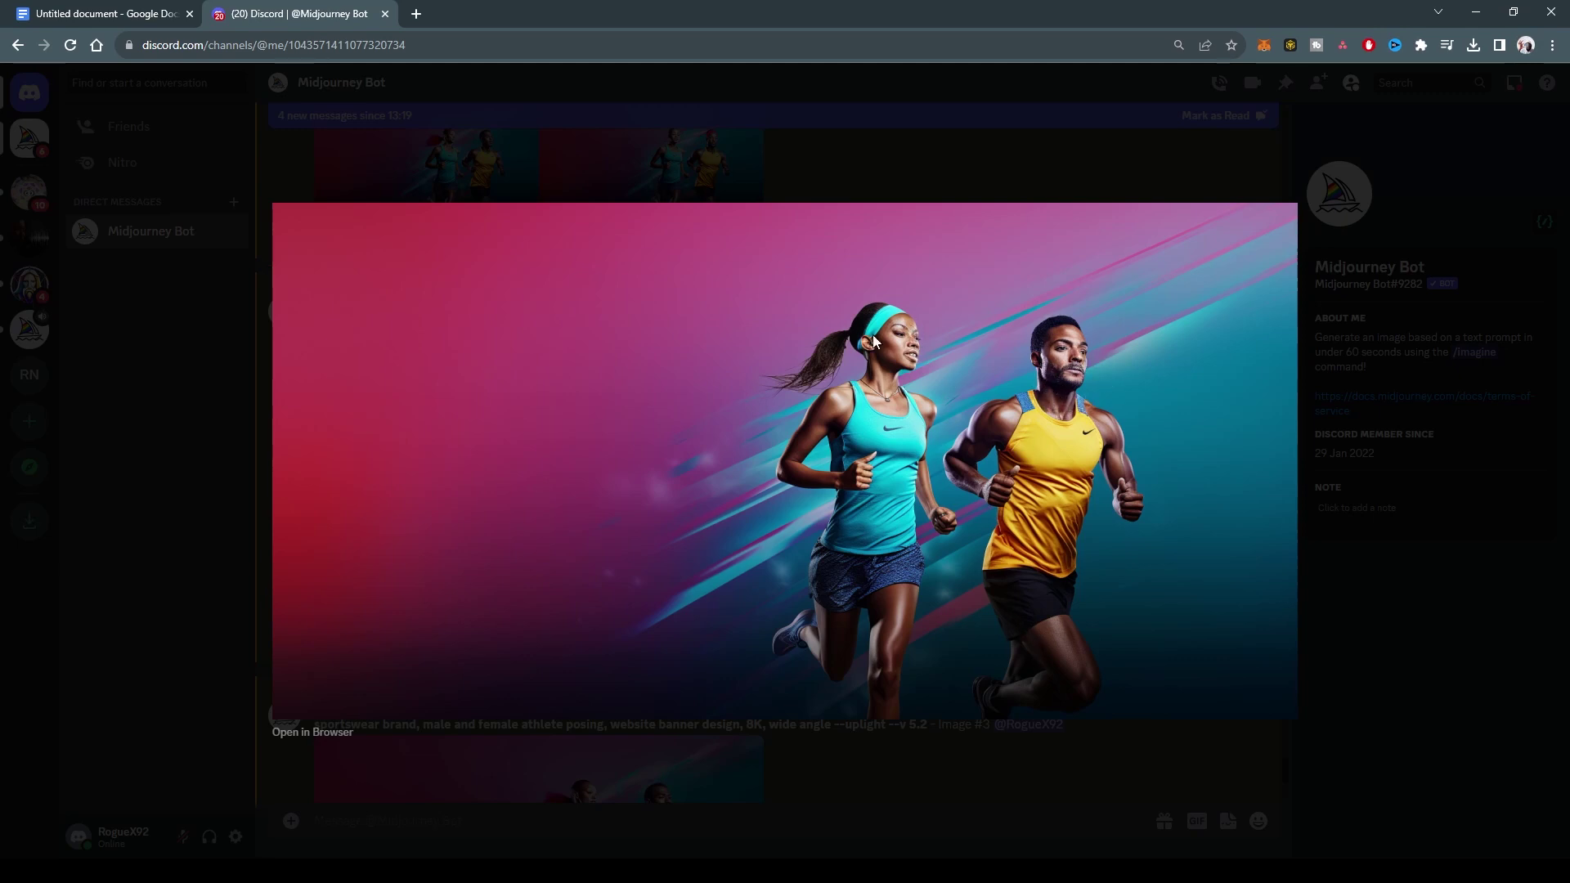
{"action": "left_click", "coordinate": [963, 759]}
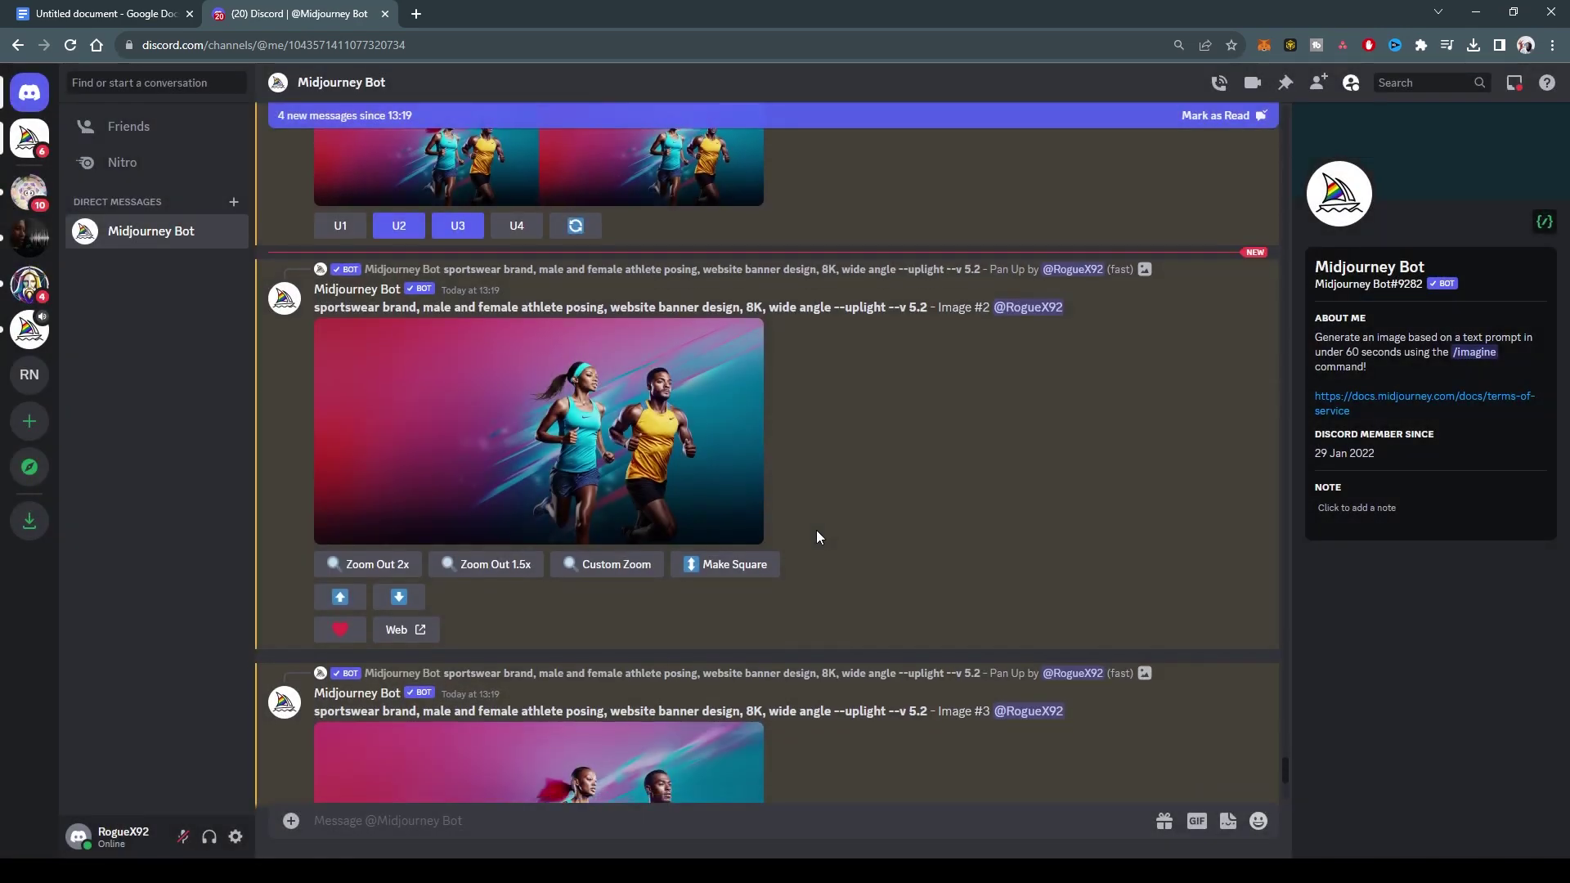
Review both running-pair upscales of Pan Up Image #3 enlarged.
{"action": "scroll", "coordinate": [816, 530], "scroll_direction": "down", "scroll_amount": 3}
{"action": "left_click", "coordinate": [643, 581]}
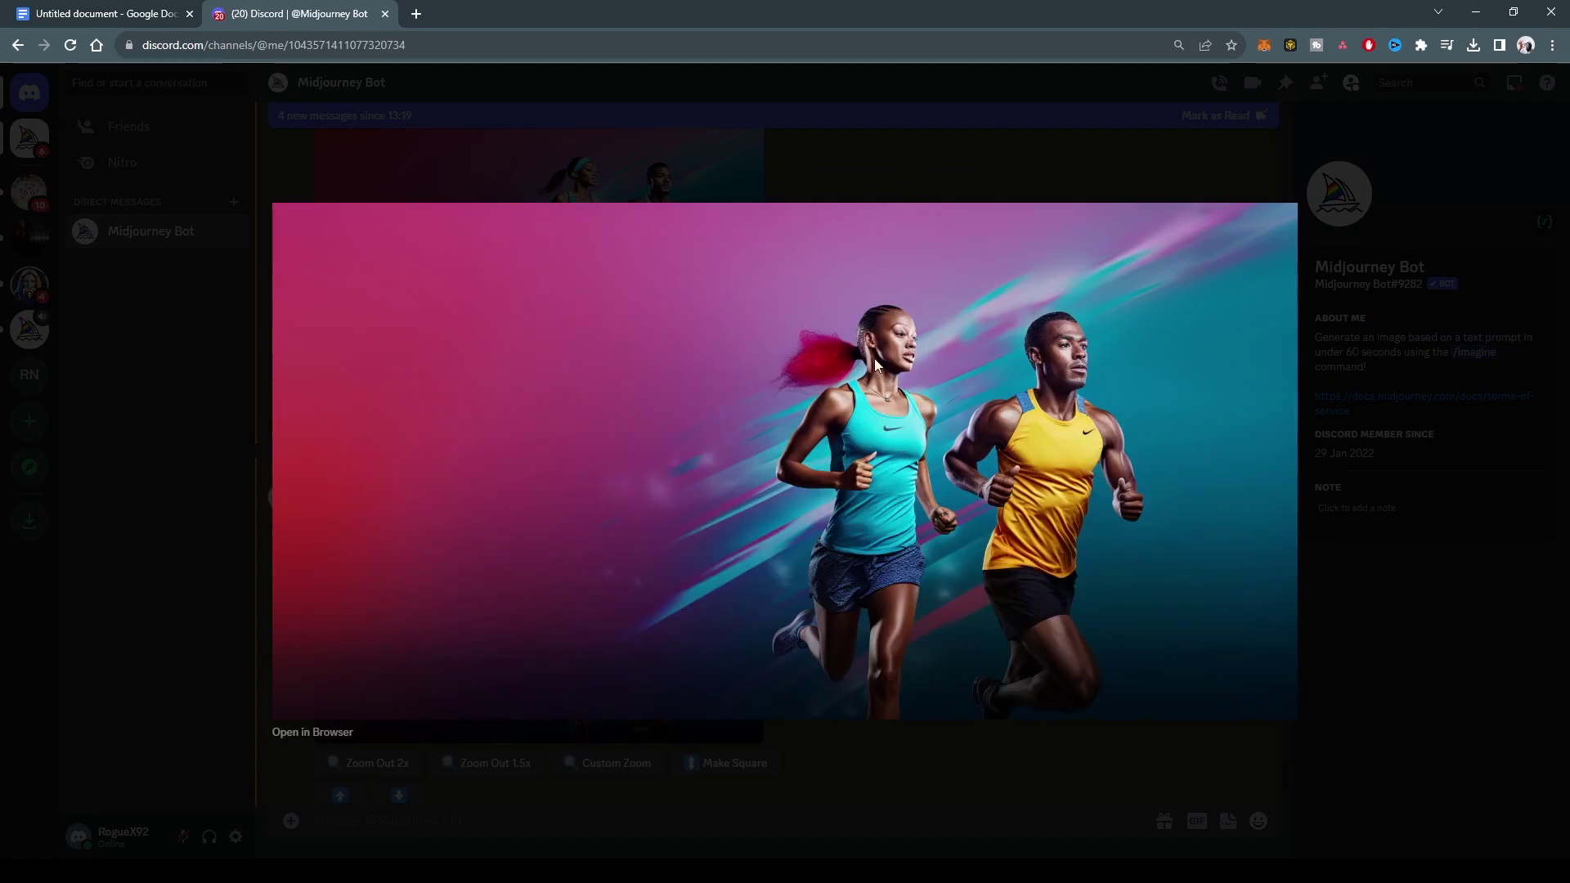
{"action": "left_click", "coordinate": [940, 759]}
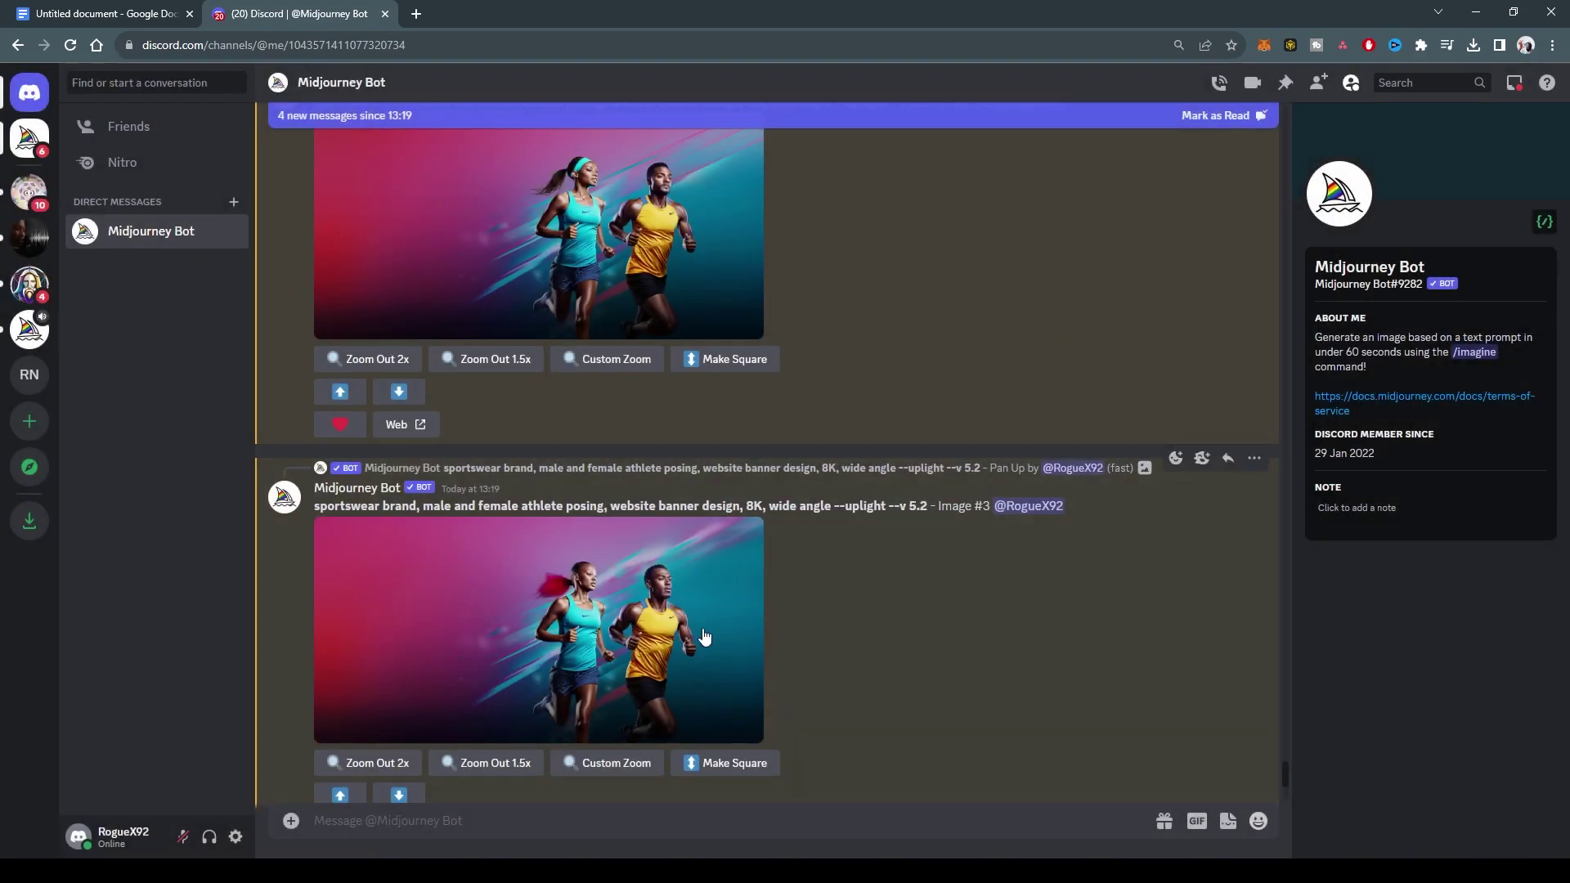
{"action": "left_click", "coordinate": [693, 615]}
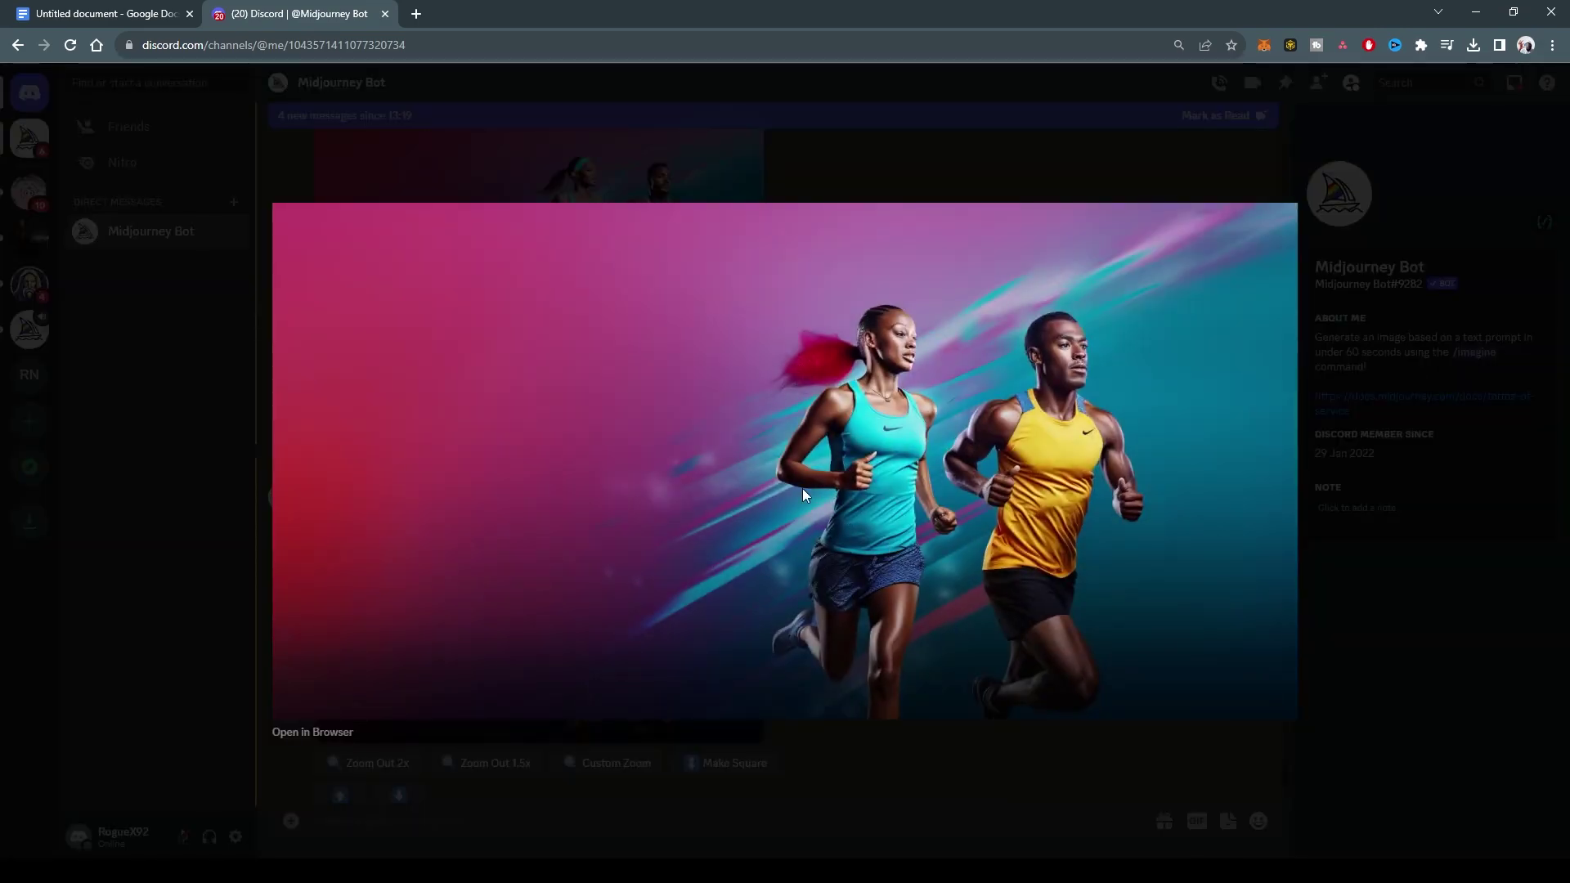
{"action": "left_click", "coordinate": [904, 744]}
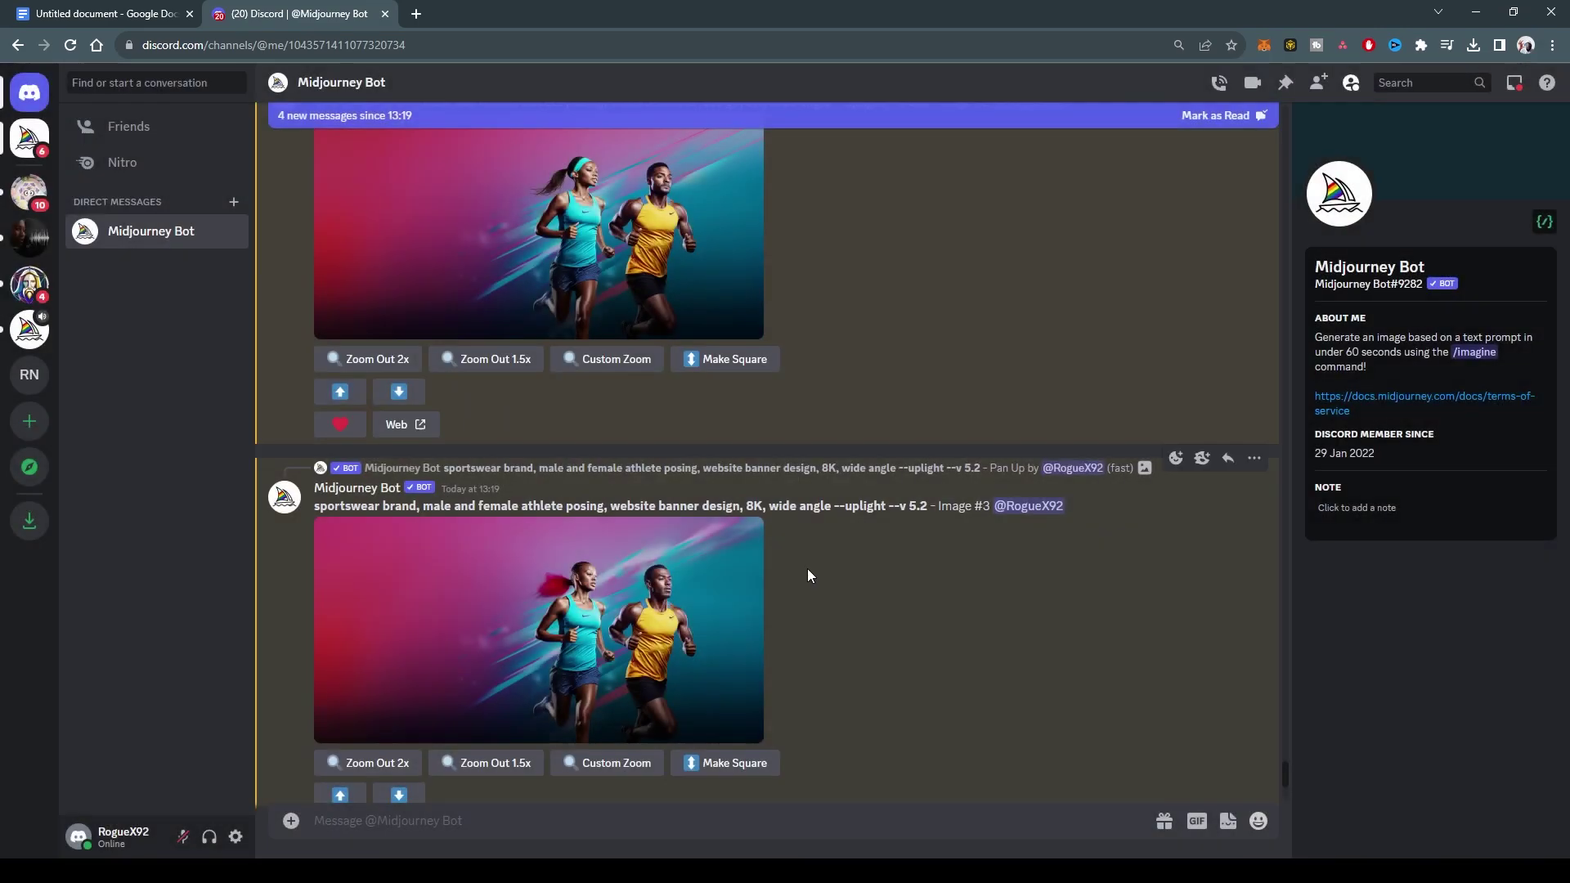
Compare the wide Pan Left Image #1 banner with the original sportswear Image #1.
{"action": "scroll", "coordinate": [807, 564], "scroll_direction": "down", "scroll_amount": 5}
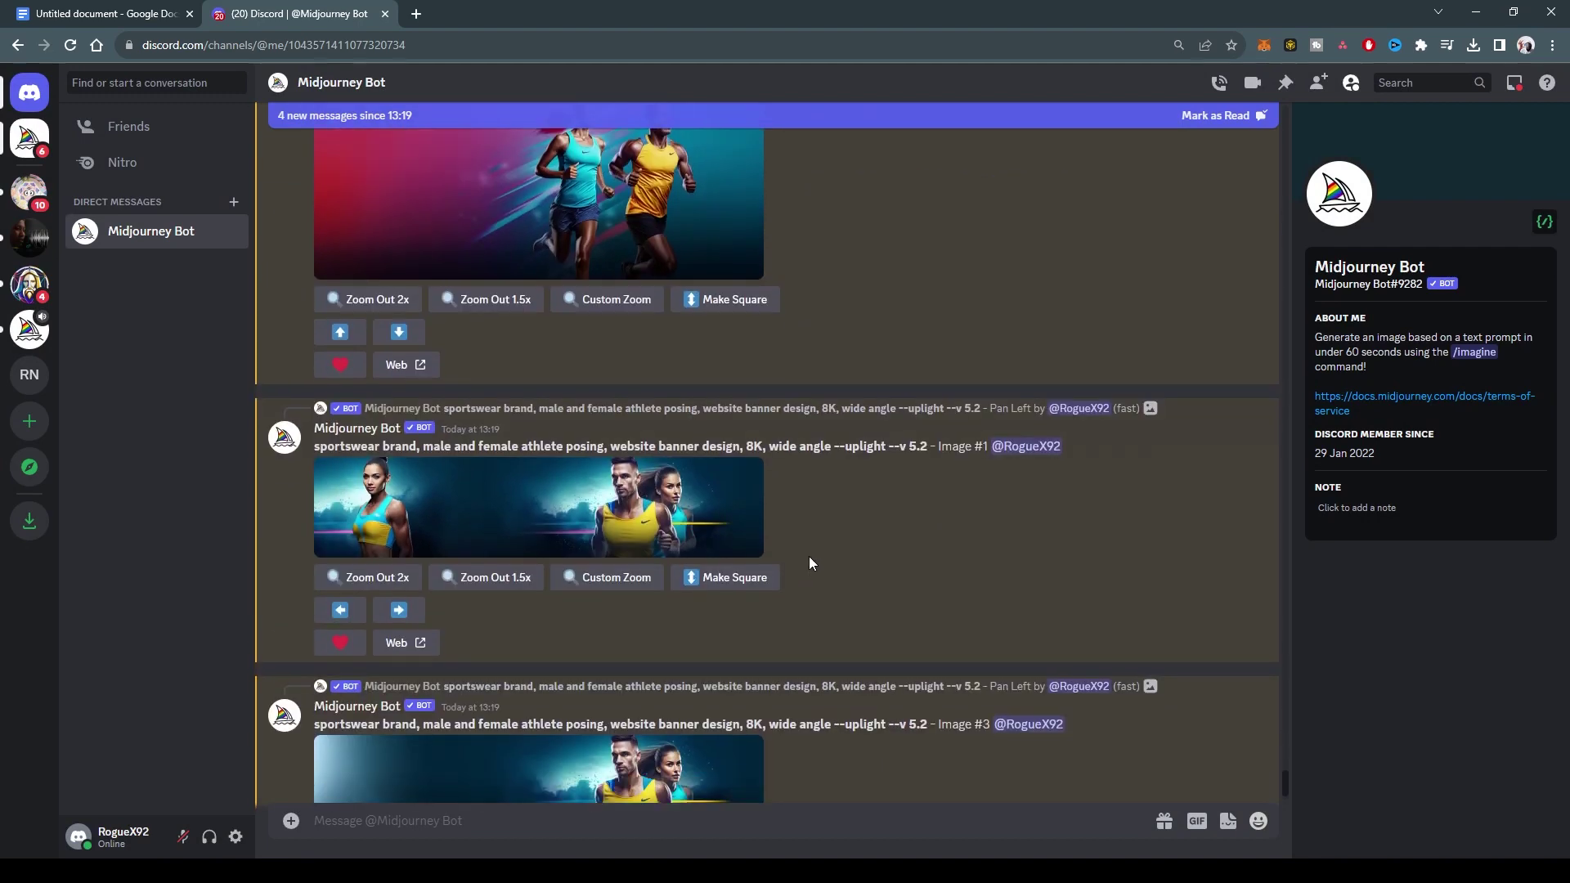
{"action": "left_click", "coordinate": [570, 501]}
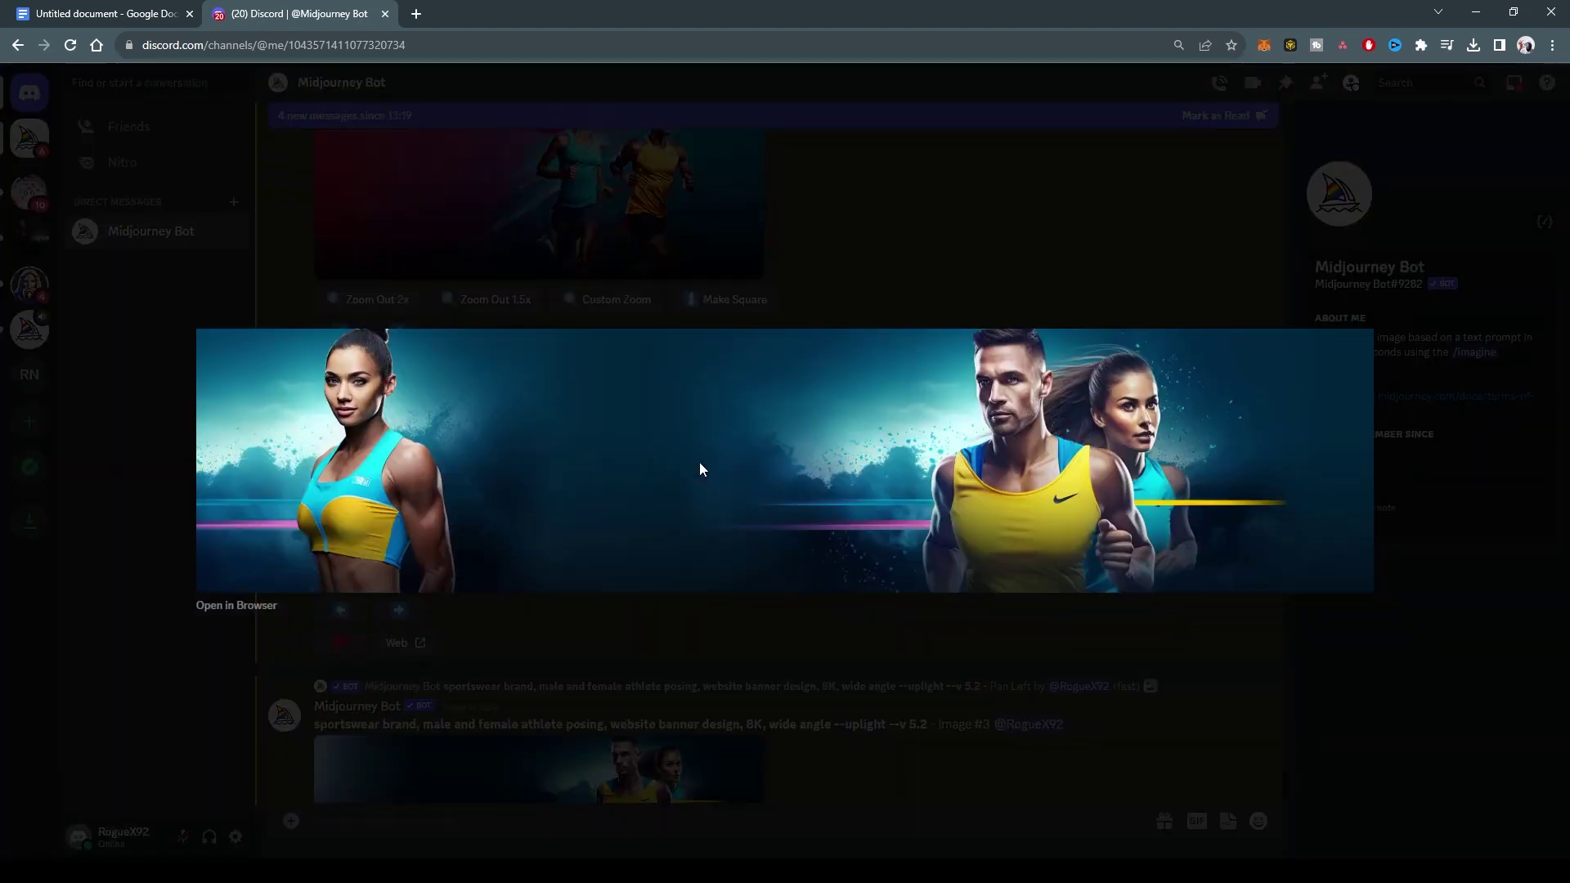
{"action": "left_click", "coordinate": [789, 654]}
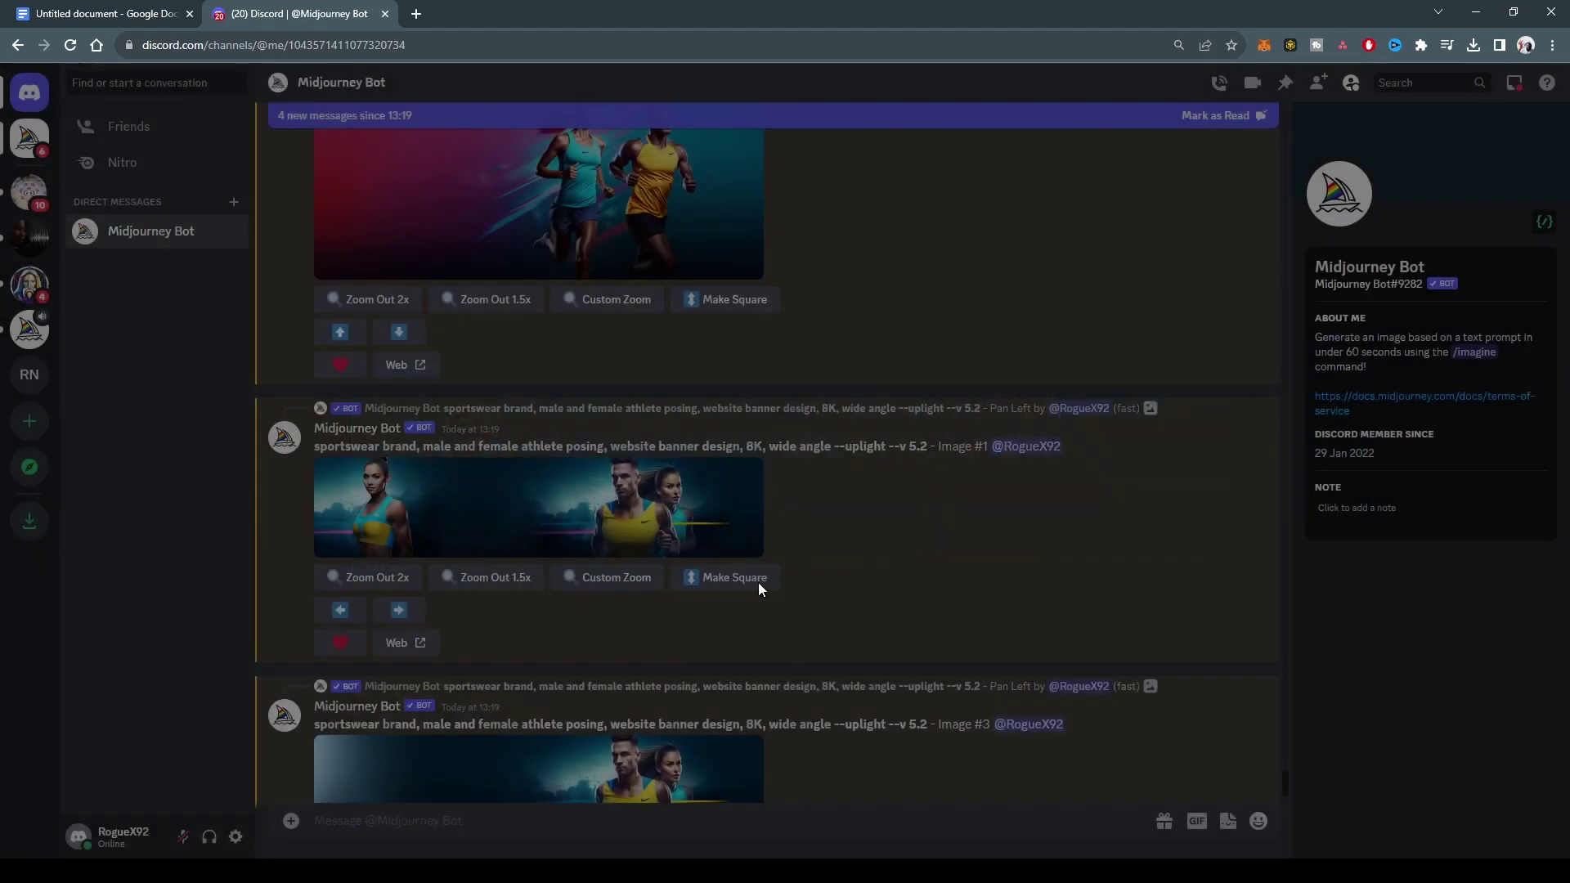
{"action": "scroll", "coordinate": [731, 495], "scroll_direction": "down", "scroll_amount": 5}
{"action": "scroll", "coordinate": [726, 503], "scroll_direction": "up", "scroll_amount": 15}
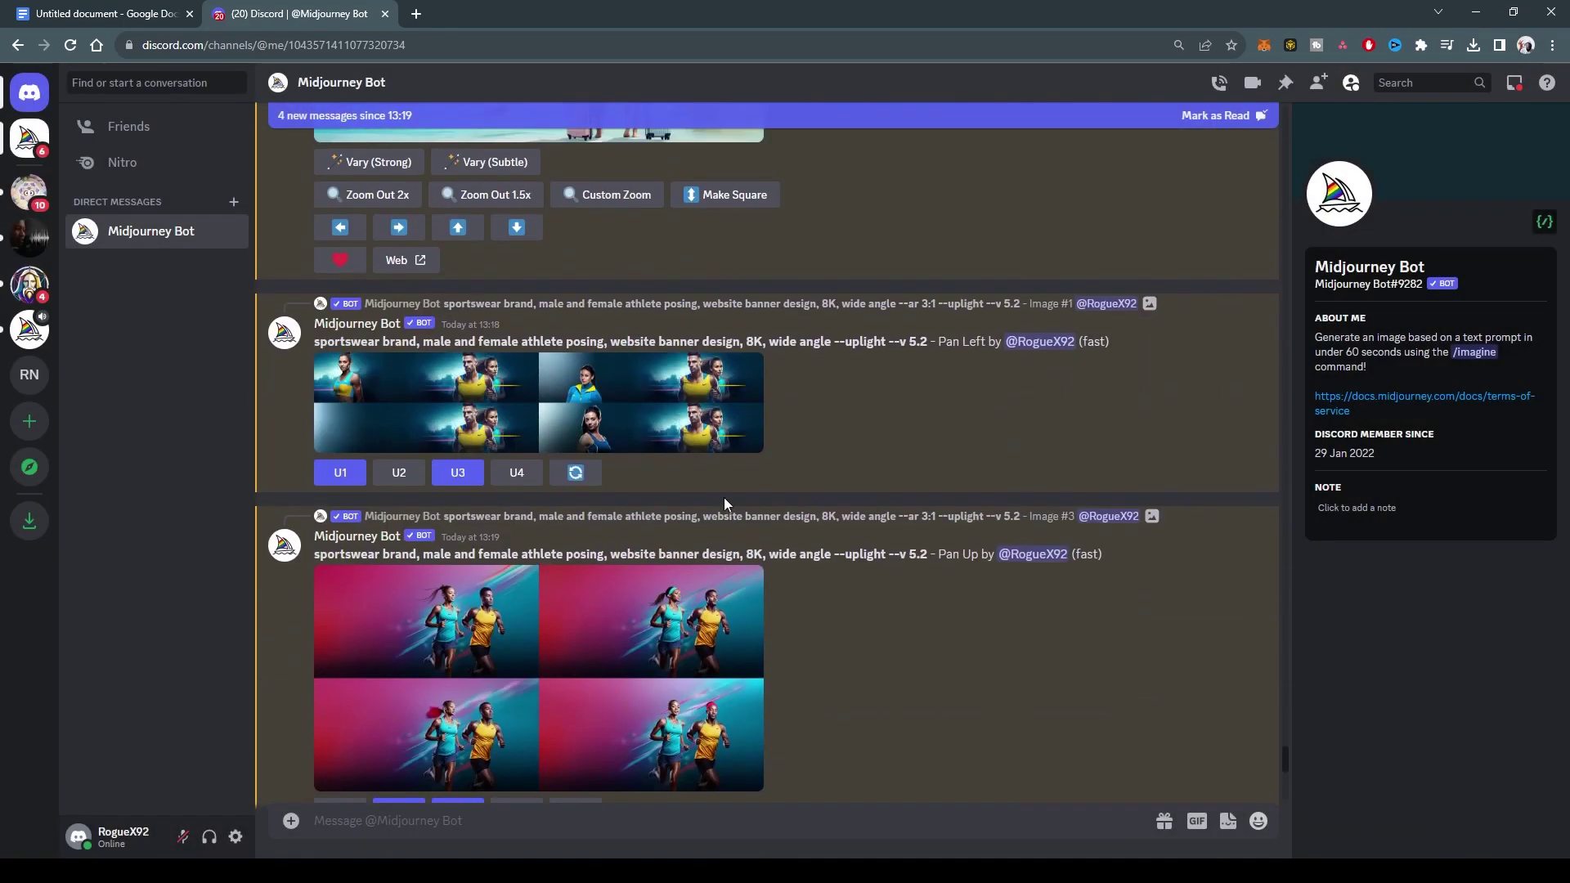
{"action": "scroll", "coordinate": [724, 491], "scroll_direction": "up", "scroll_amount": 15}
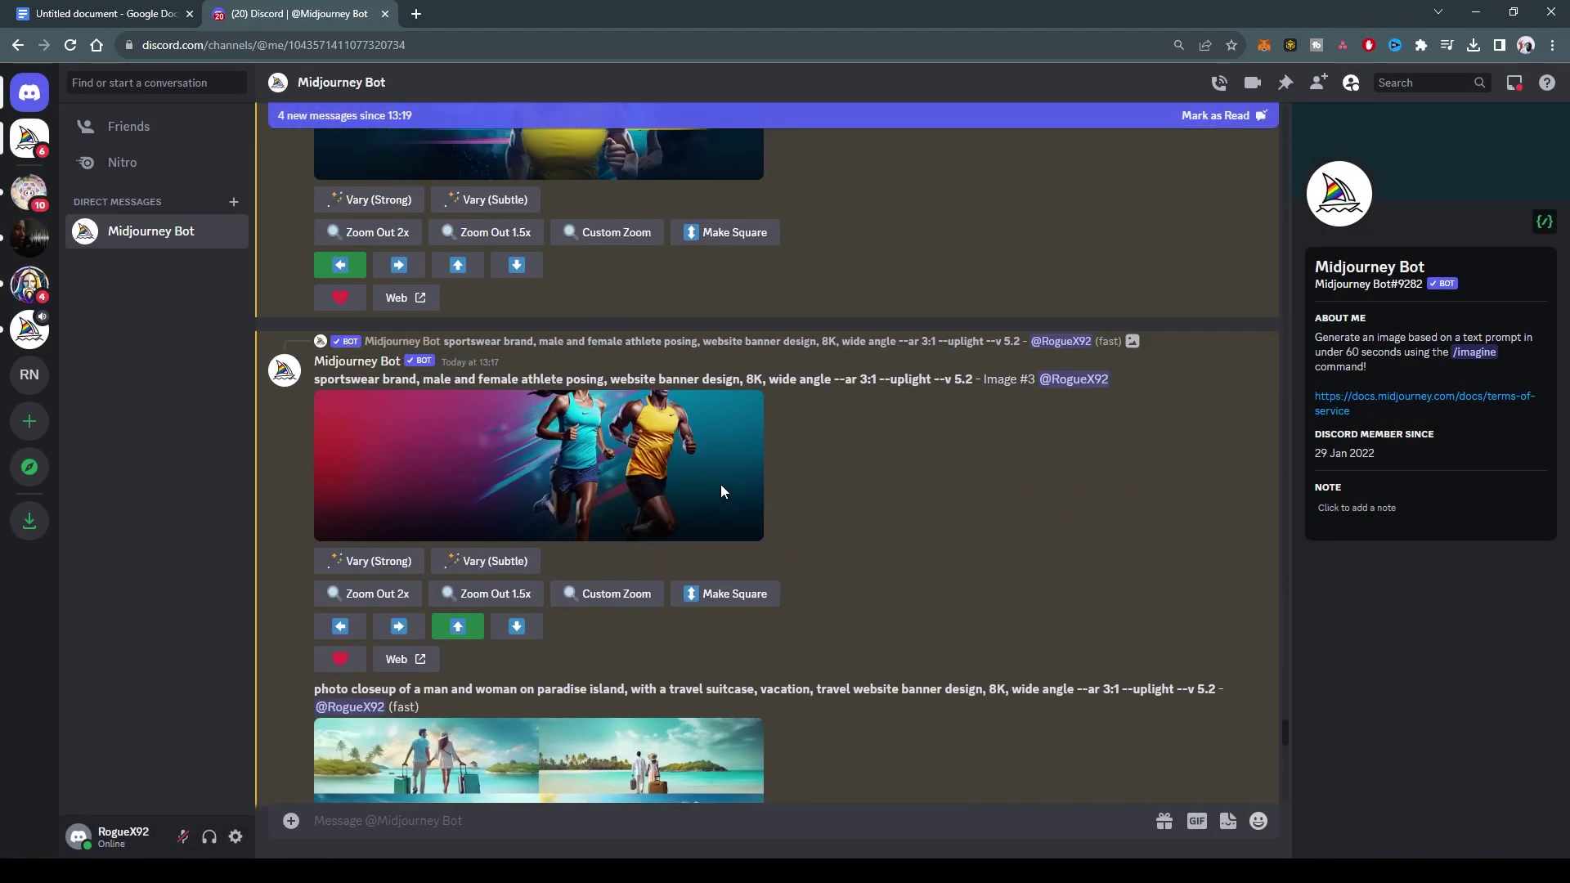
{"action": "left_click", "coordinate": [541, 419]}
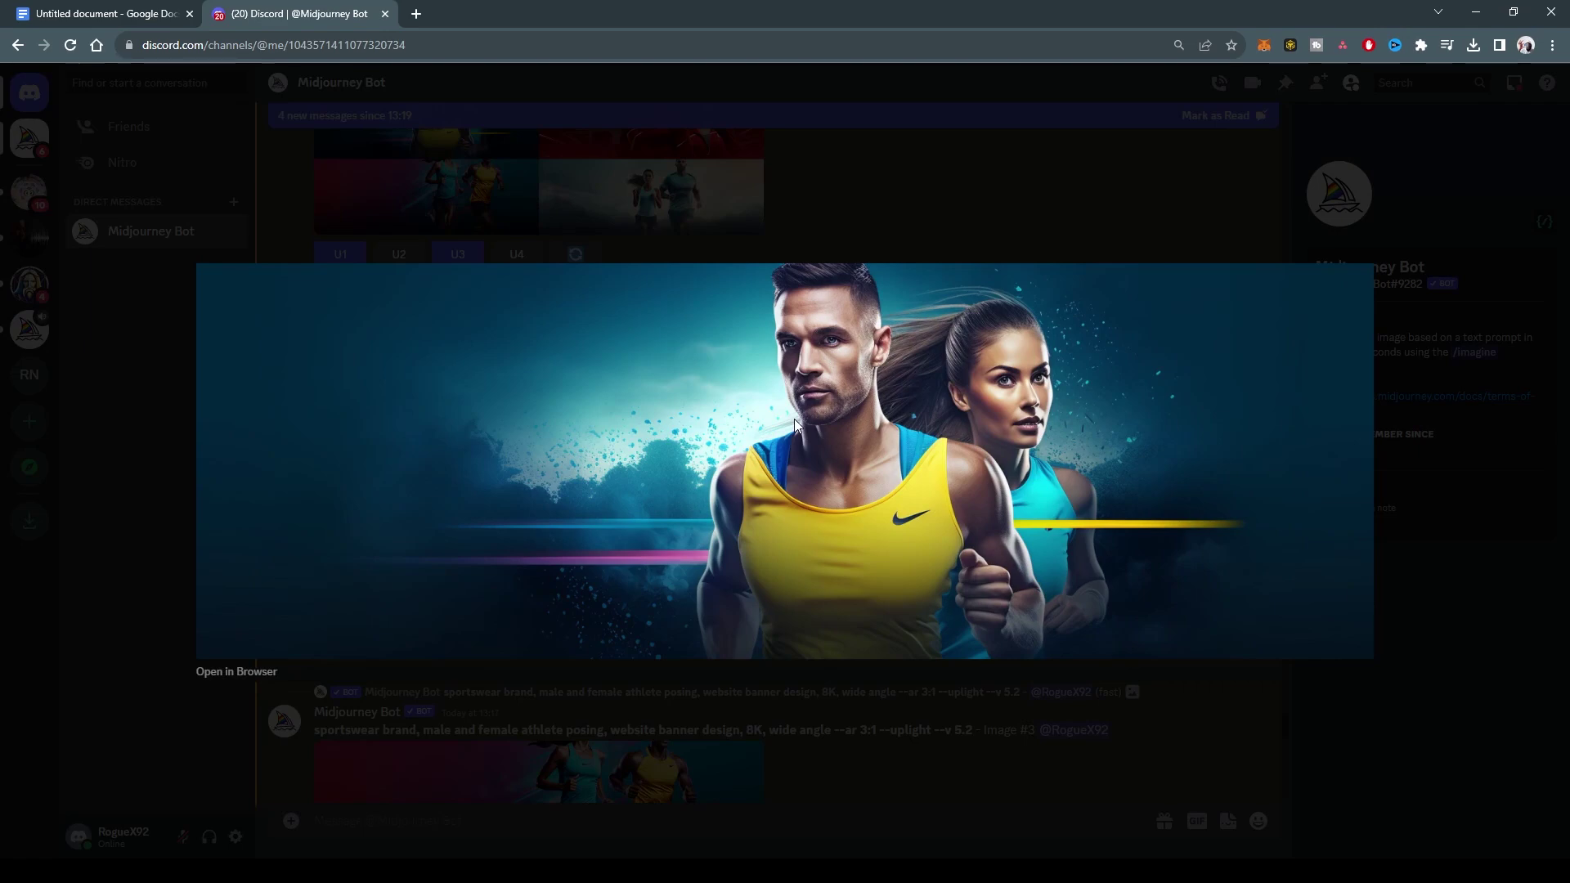
{"action": "left_click", "coordinate": [878, 719]}
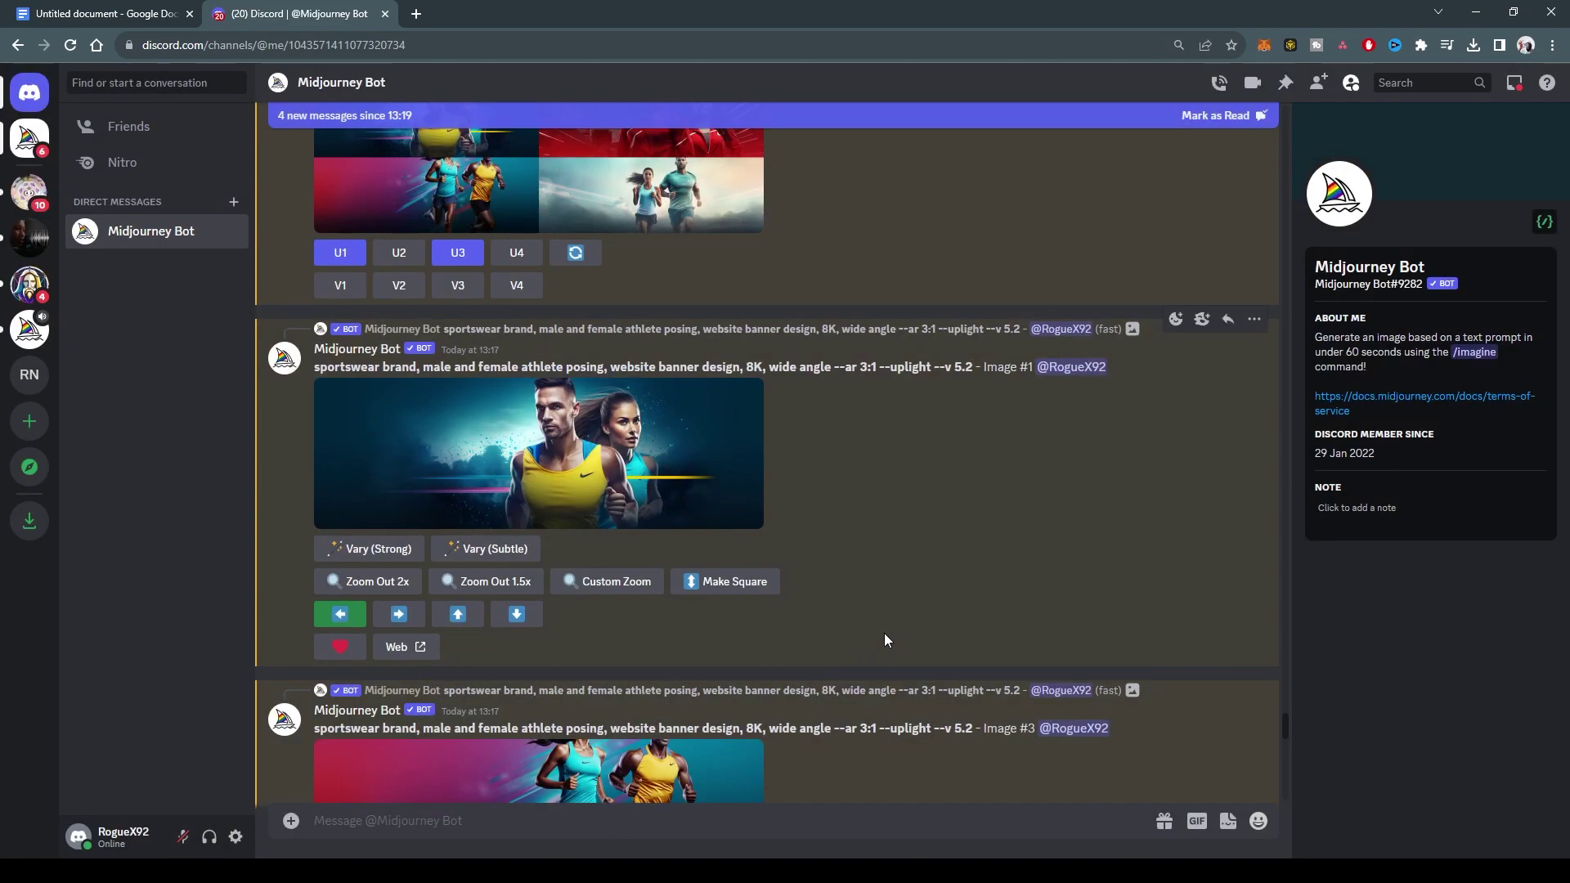
{"action": "scroll", "coordinate": [885, 633], "scroll_direction": "down", "scroll_amount": 5}
{"action": "scroll", "coordinate": [890, 604], "scroll_direction": "down", "scroll_amount": 15}
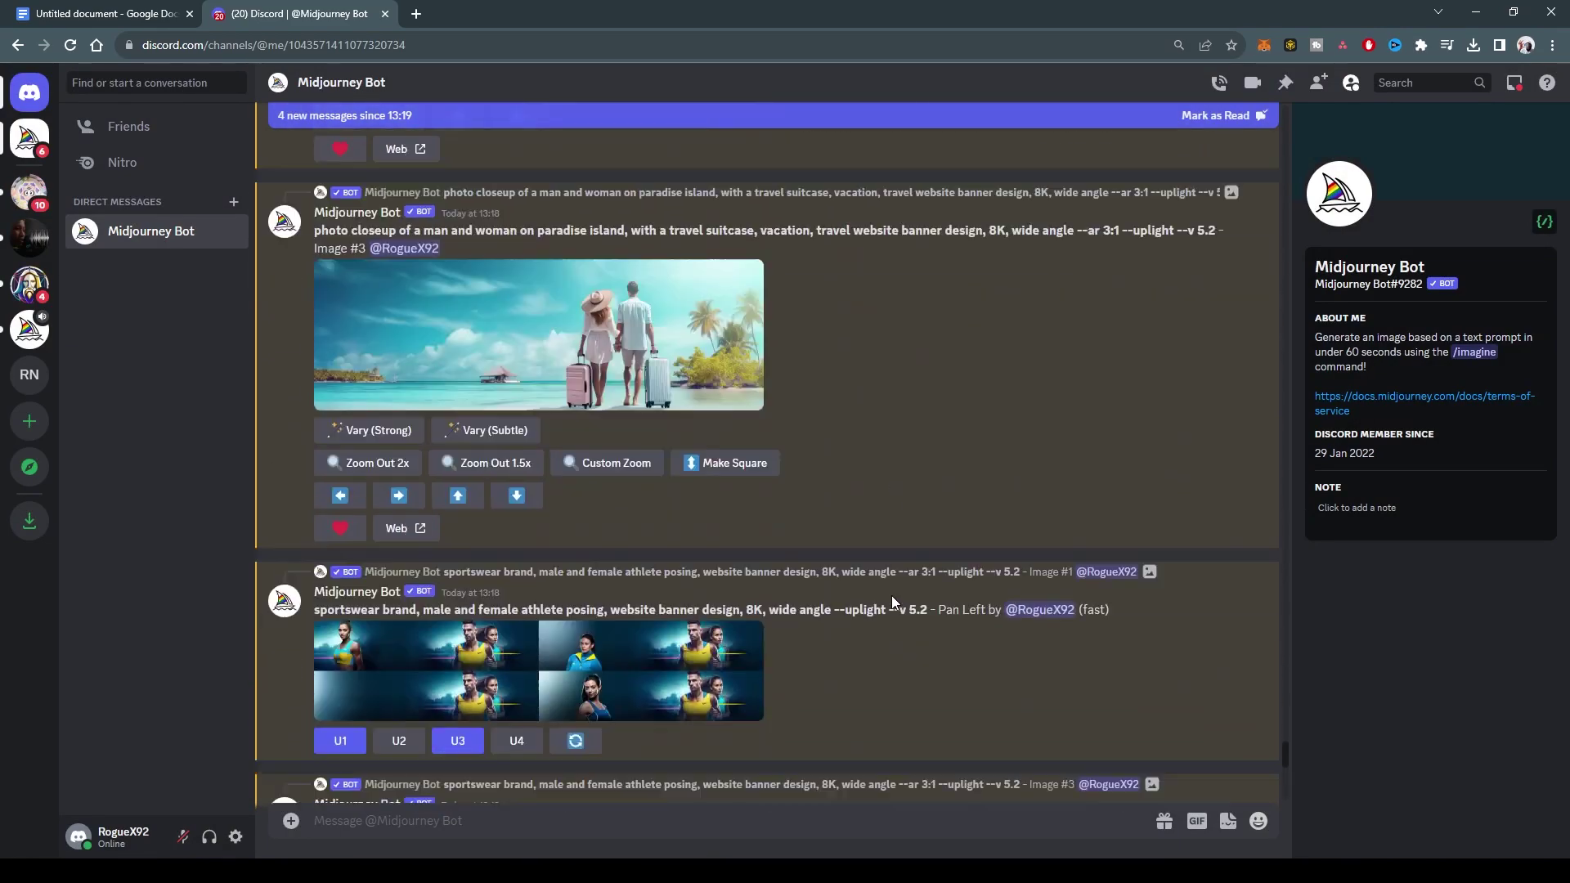
{"action": "scroll", "coordinate": [887, 585], "scroll_direction": "down", "scroll_amount": 6}
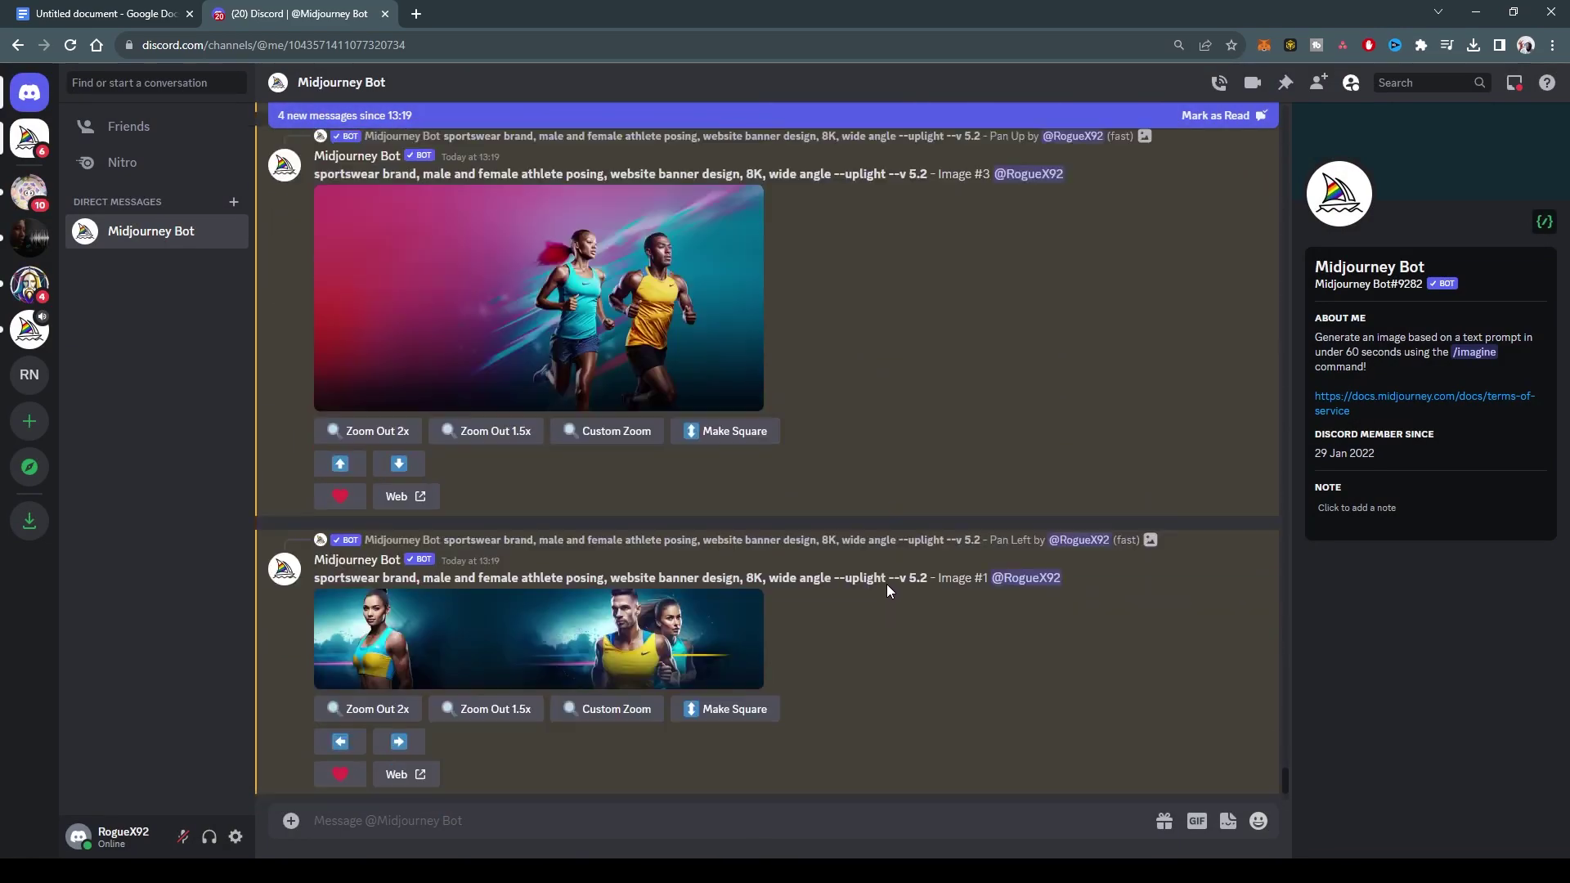
View the Pan Left Image #1 banner at 100% in Chrome and scroll across it.
{"action": "left_click", "coordinate": [561, 508]}
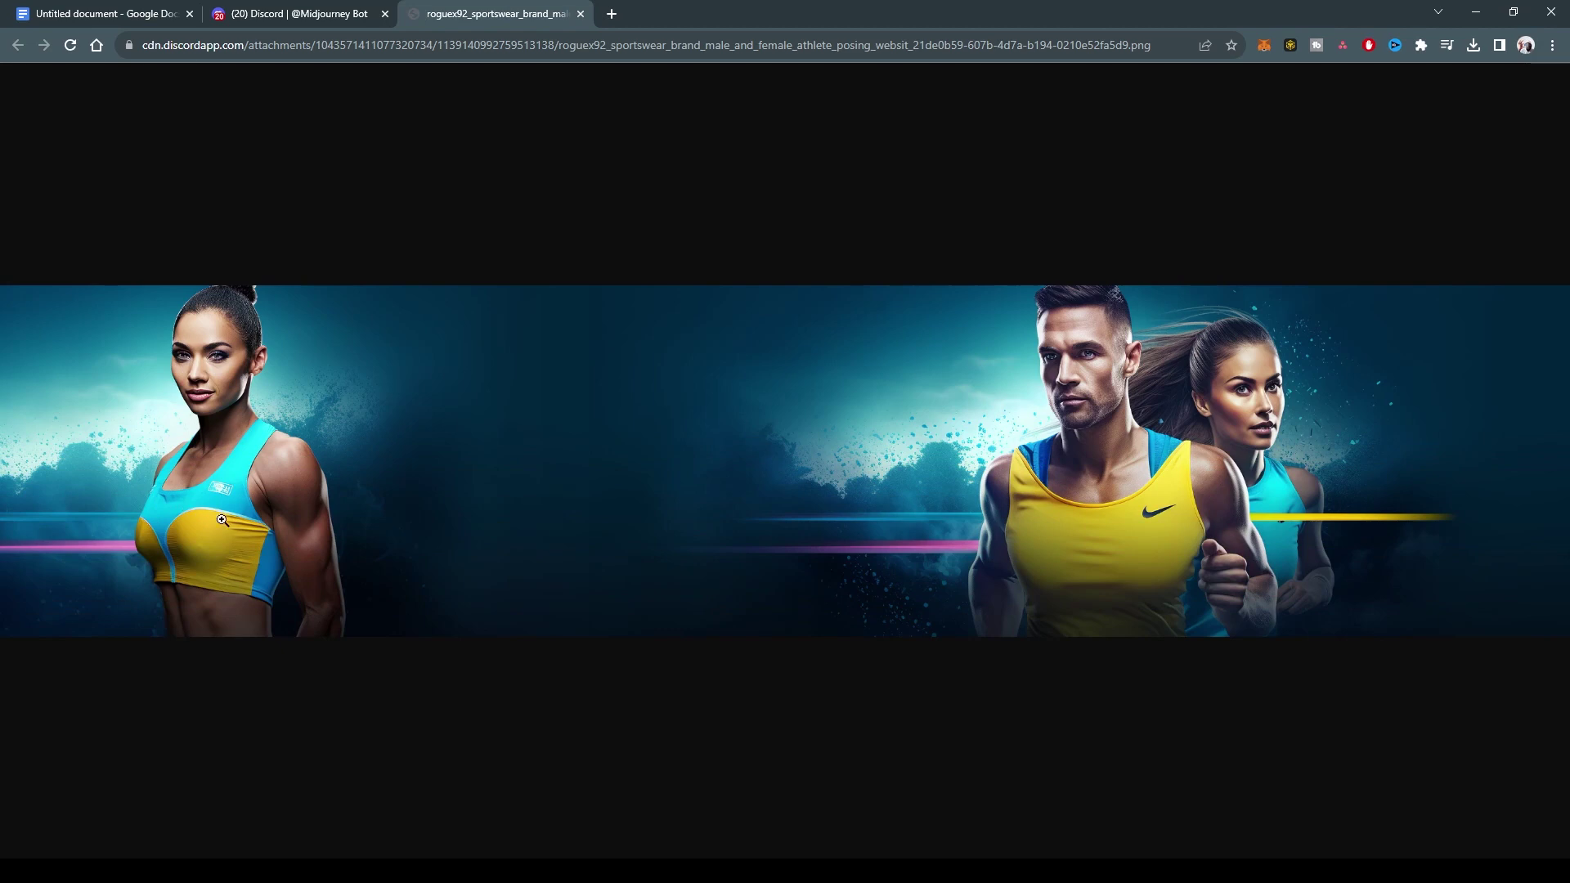
{"action": "left_click", "coordinate": [508, 486]}
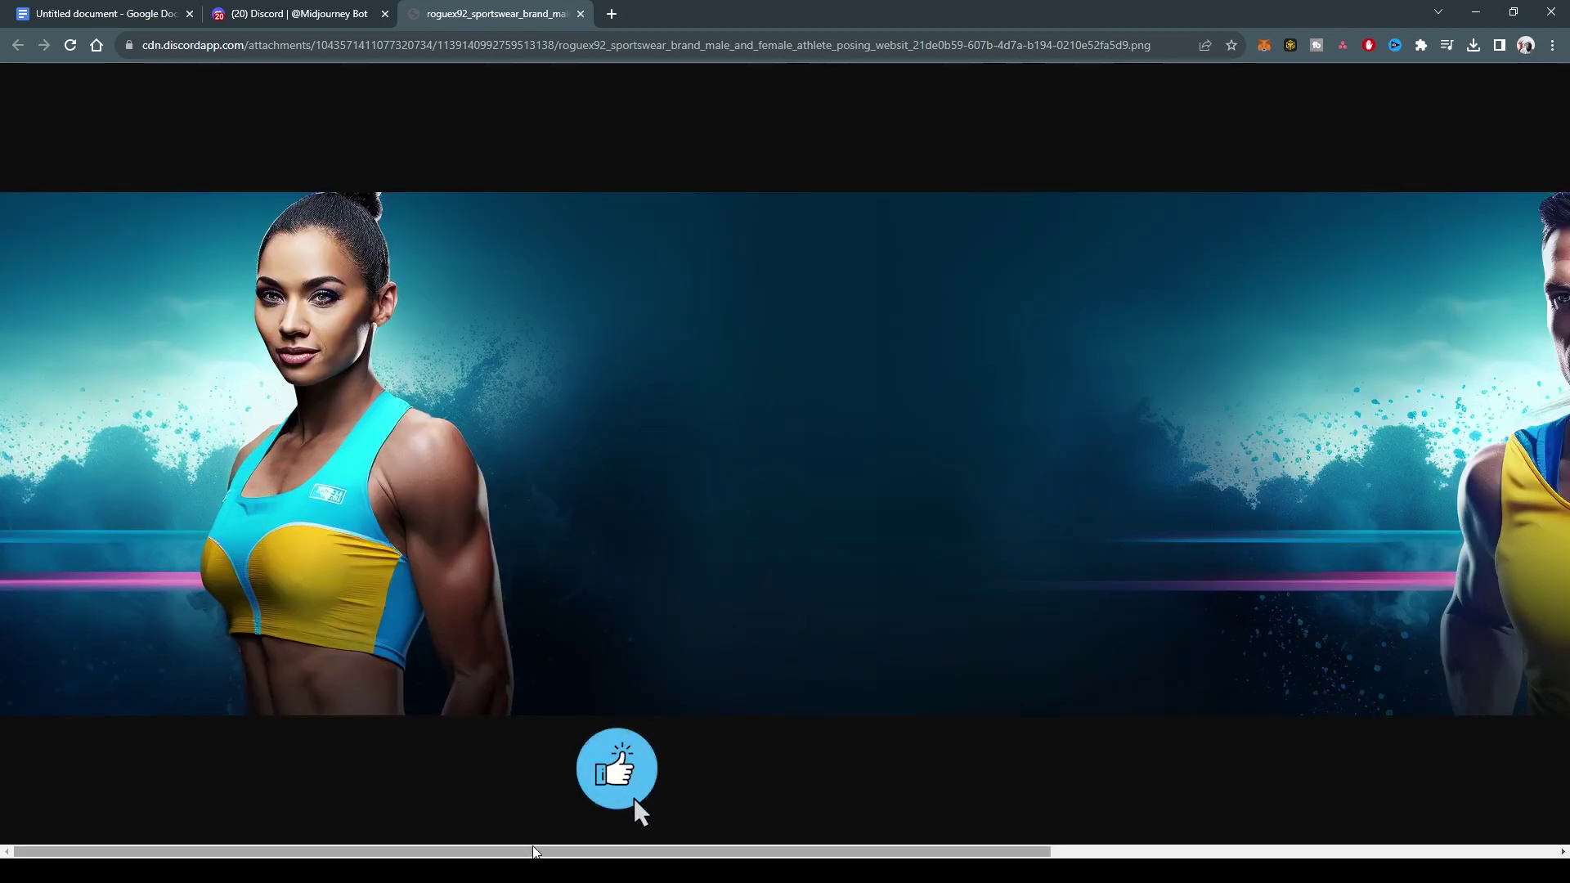
{"action": "left_click_drag", "start_coordinate": [456, 851], "coordinate": [490, 851]}
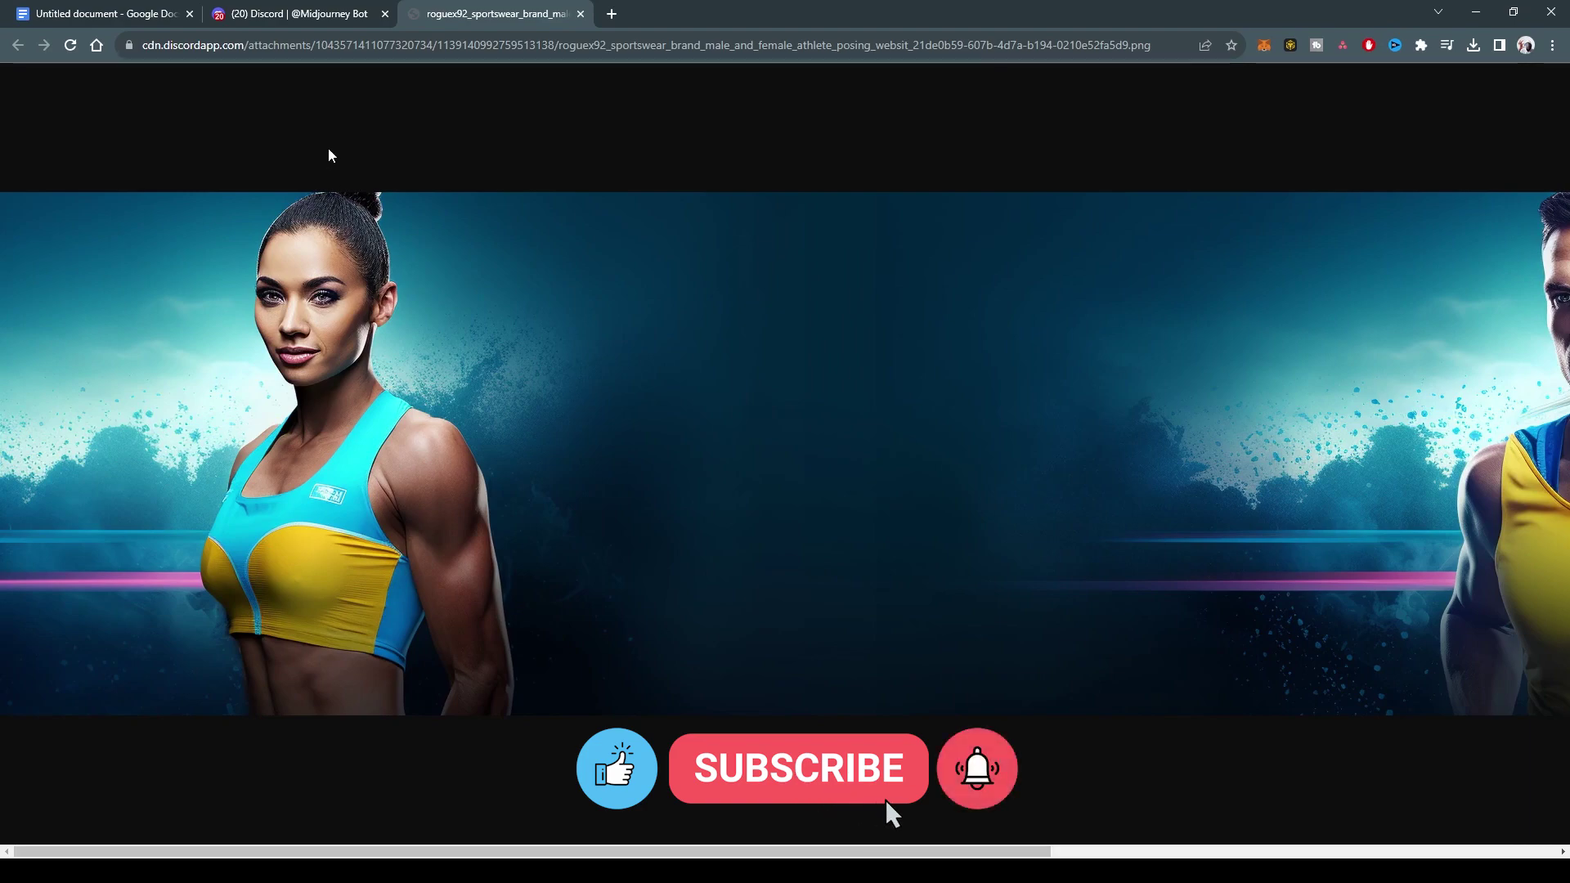
{"action": "left_click", "coordinate": [294, 18]}
Scroll back up and enlarge the earlier sportswear Image #1 upscale.
{"action": "left_click", "coordinate": [507, 270]}
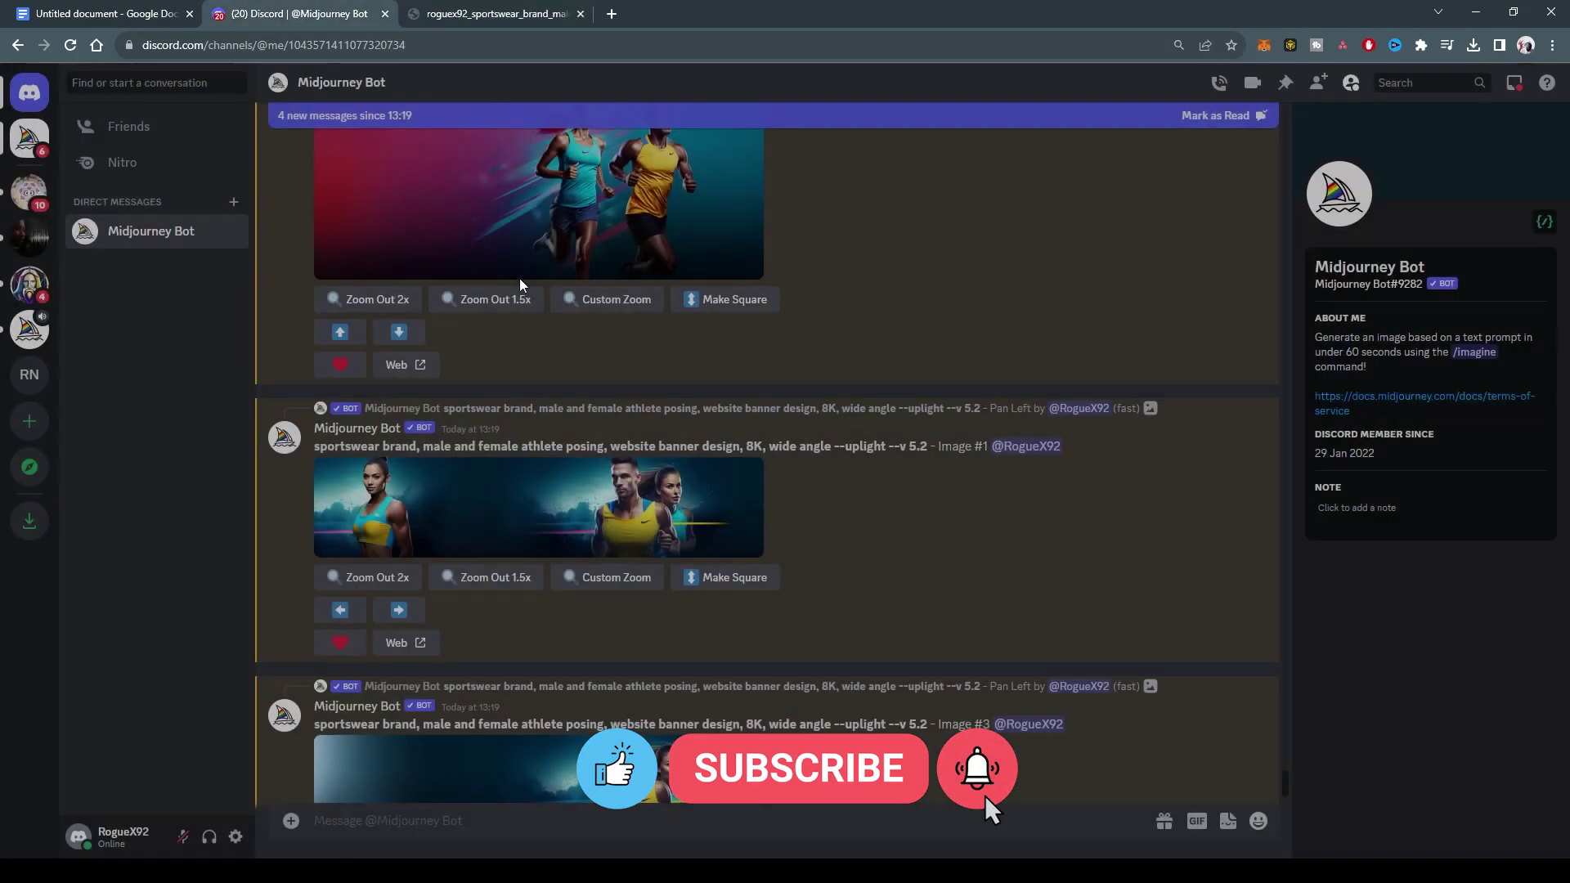
{"action": "scroll", "coordinate": [548, 342], "scroll_direction": "up", "scroll_amount": 15}
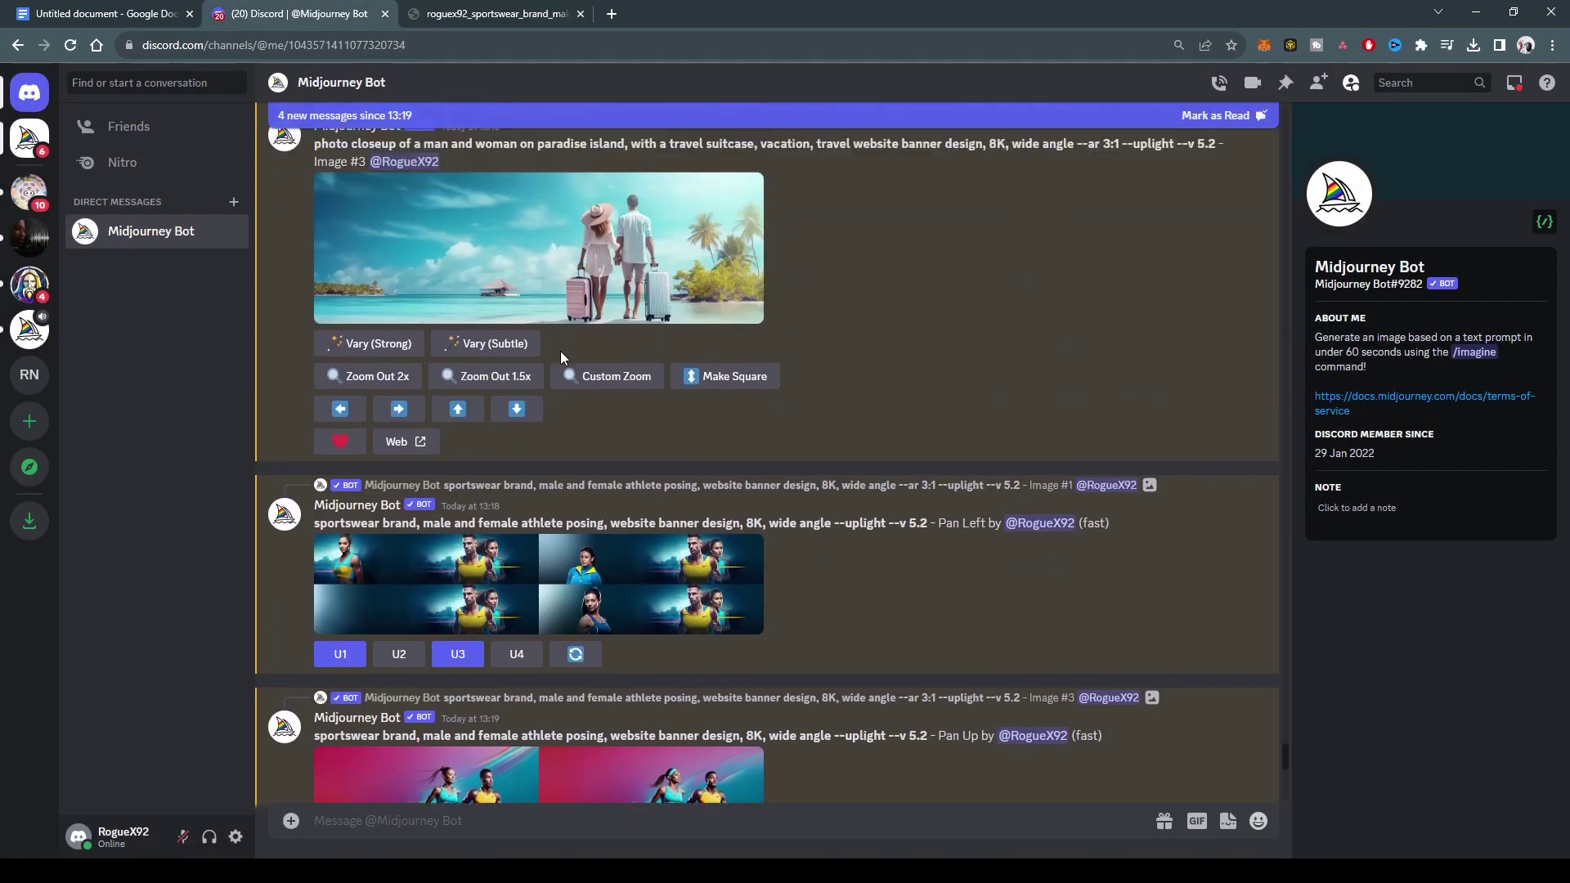
{"action": "scroll", "coordinate": [558, 351], "scroll_direction": "up", "scroll_amount": 15}
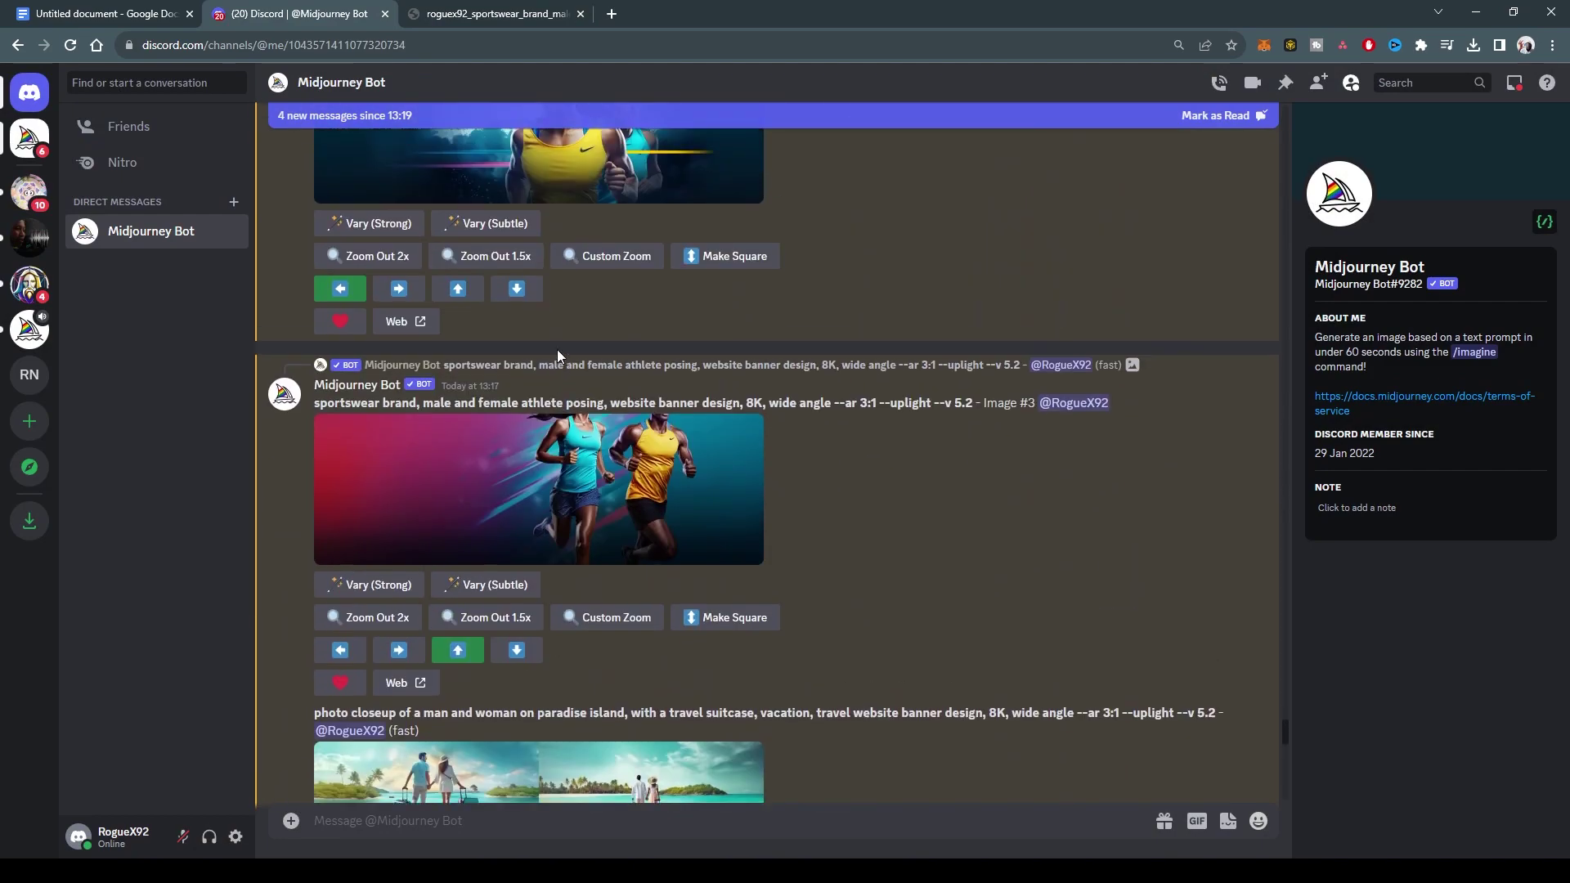
{"action": "scroll", "coordinate": [557, 350], "scroll_direction": "up", "scroll_amount": 2}
{"action": "left_click", "coordinate": [545, 564]}
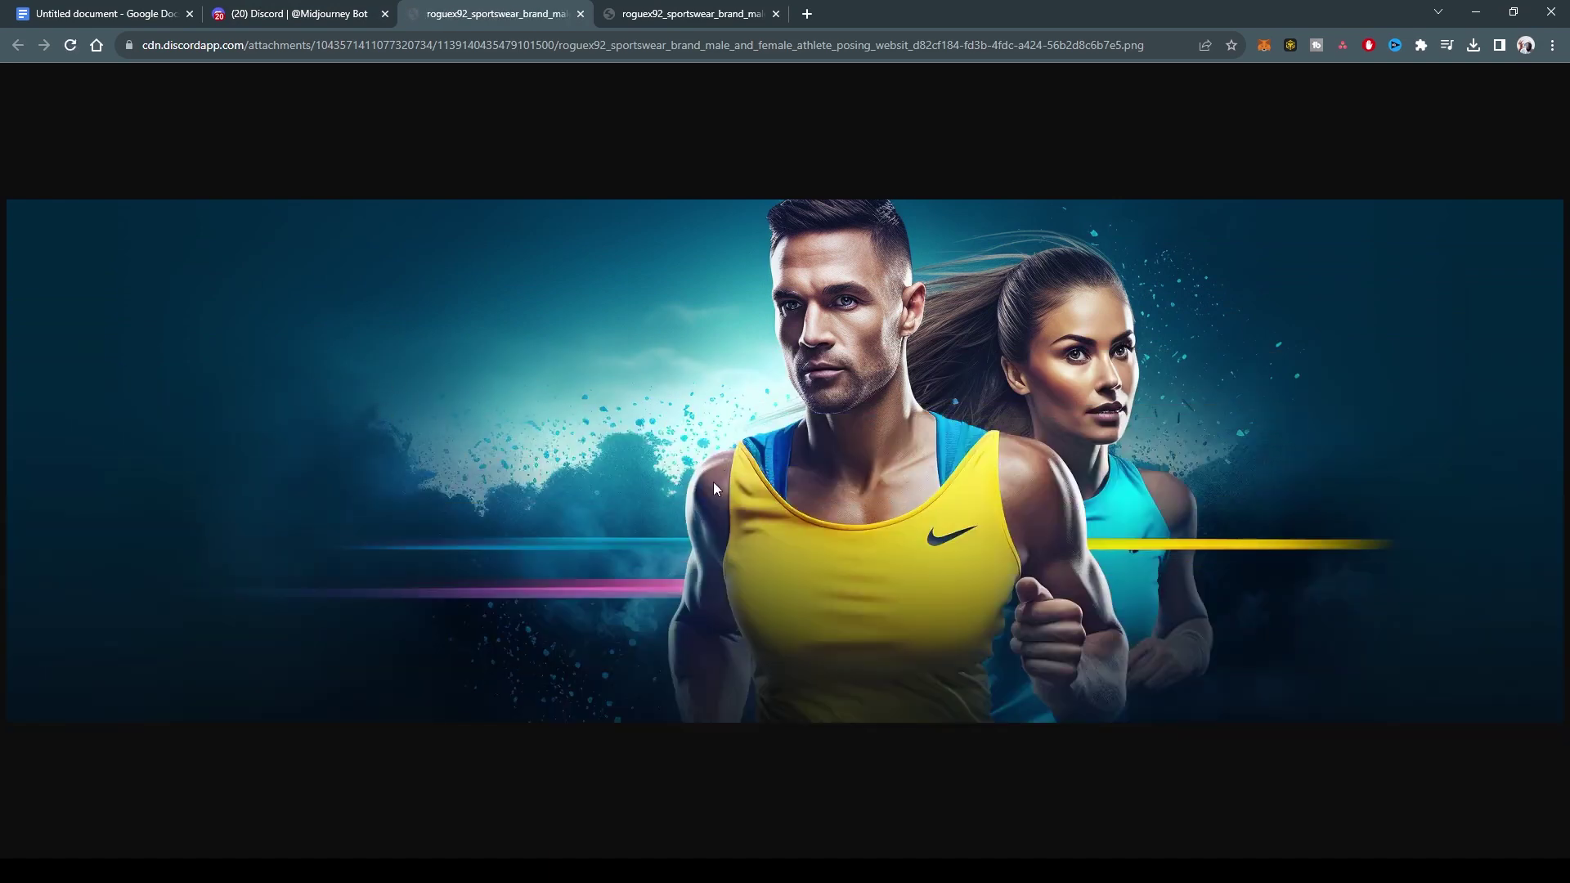
Compare the original and panned banners in their Chrome tabs, then return to Discord.
{"action": "left_click", "coordinate": [656, 15]}
{"action": "left_click_drag", "start_coordinate": [570, 852], "coordinate": [452, 816]}
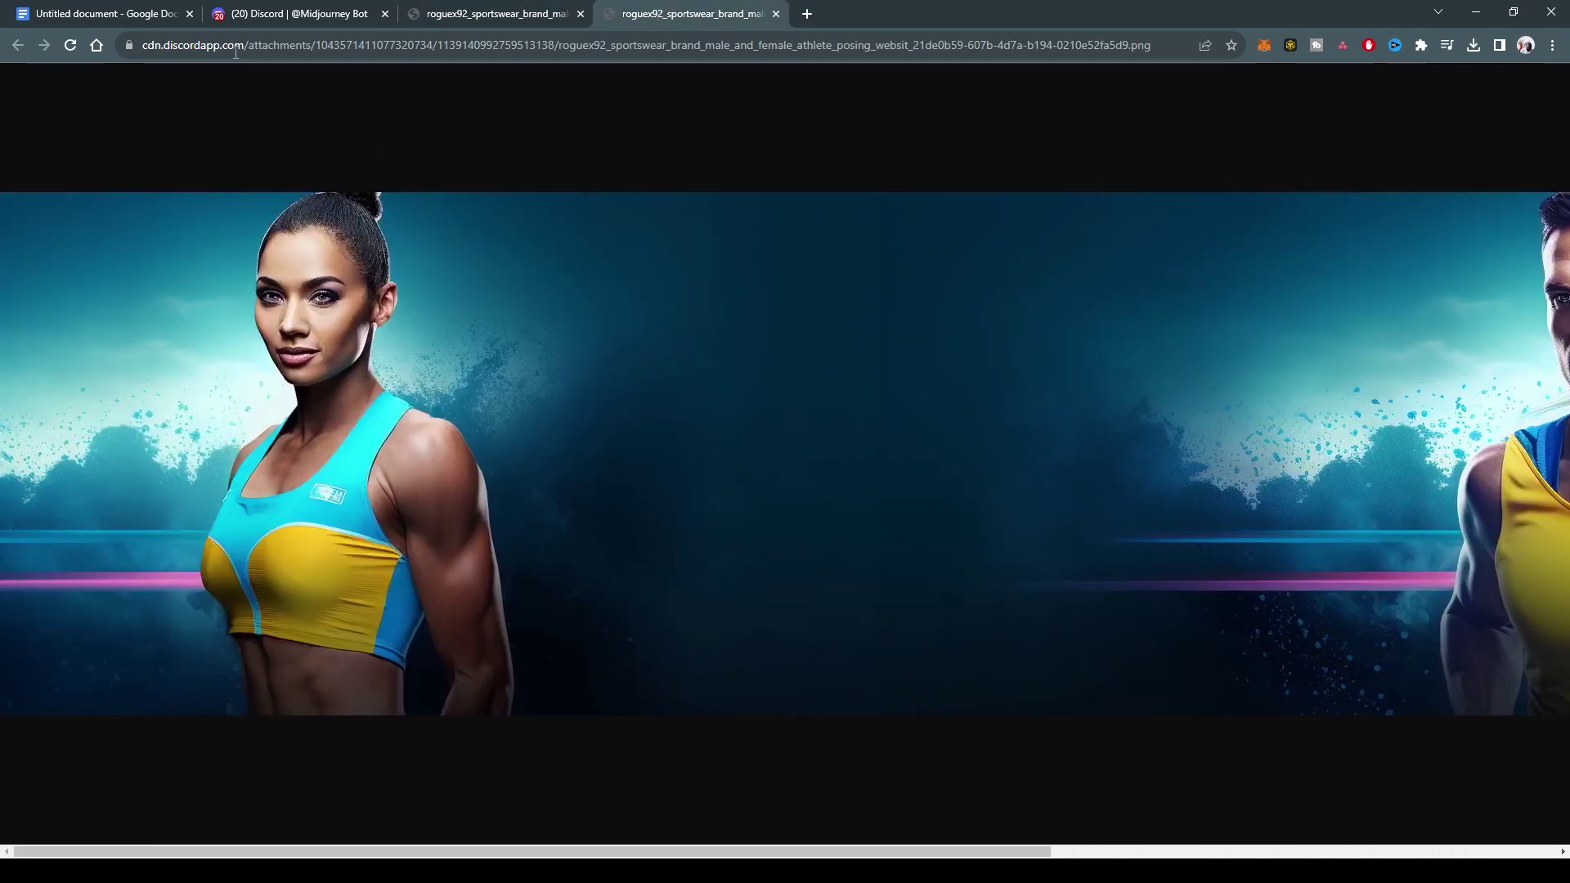
{"action": "left_click", "coordinate": [255, 14]}
{"action": "left_click", "coordinate": [582, 248]}
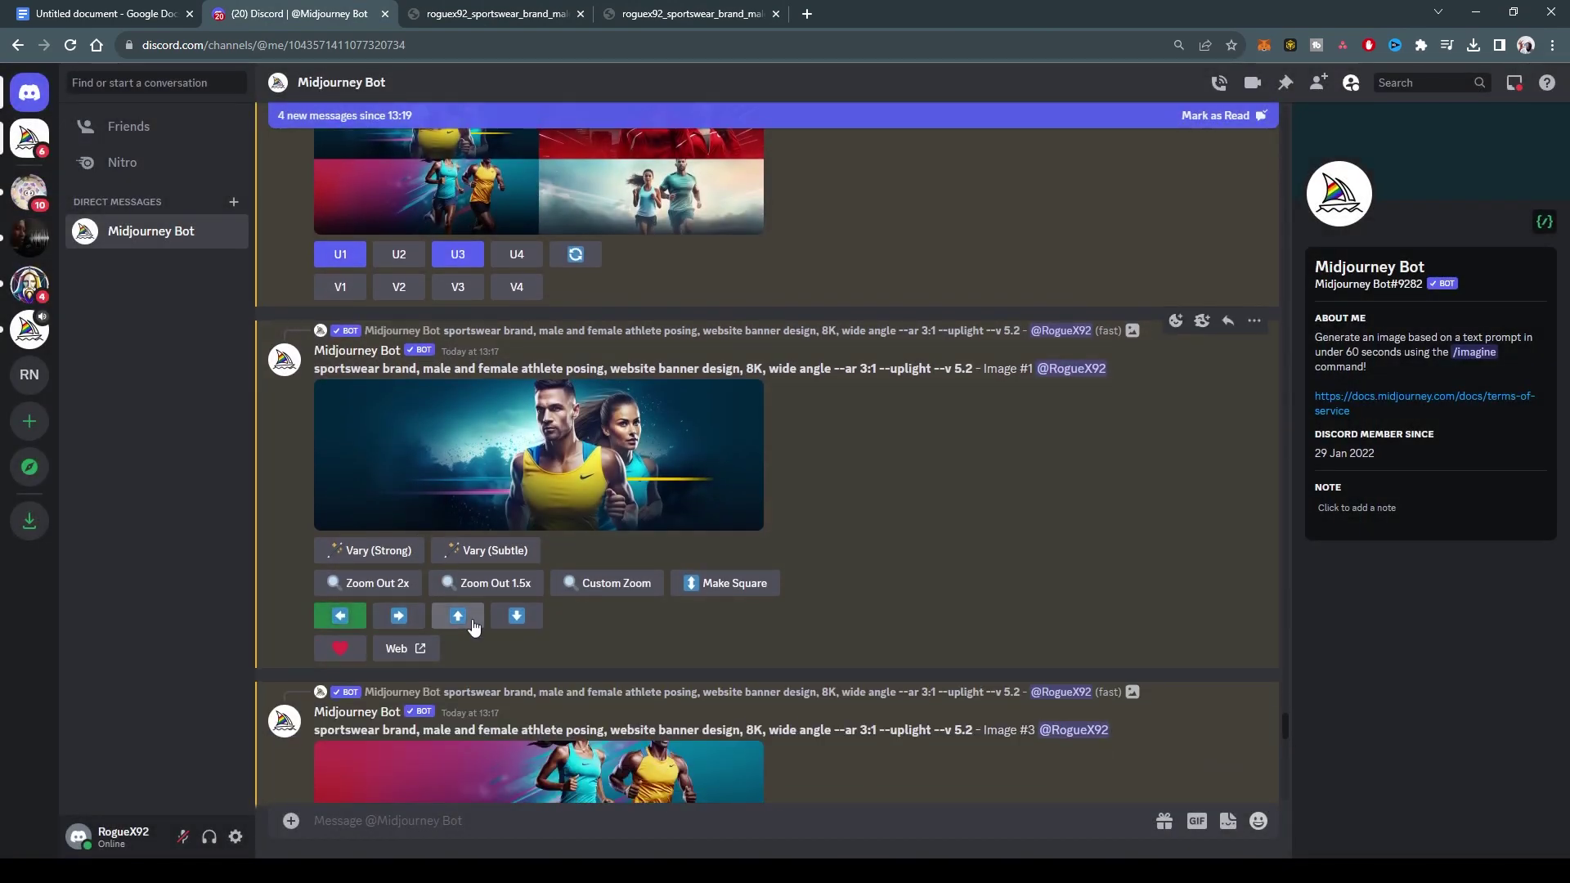
Enlarge and review the second Pan Left sportswear result.
{"action": "scroll", "coordinate": [551, 615], "scroll_direction": "down", "scroll_amount": 10}
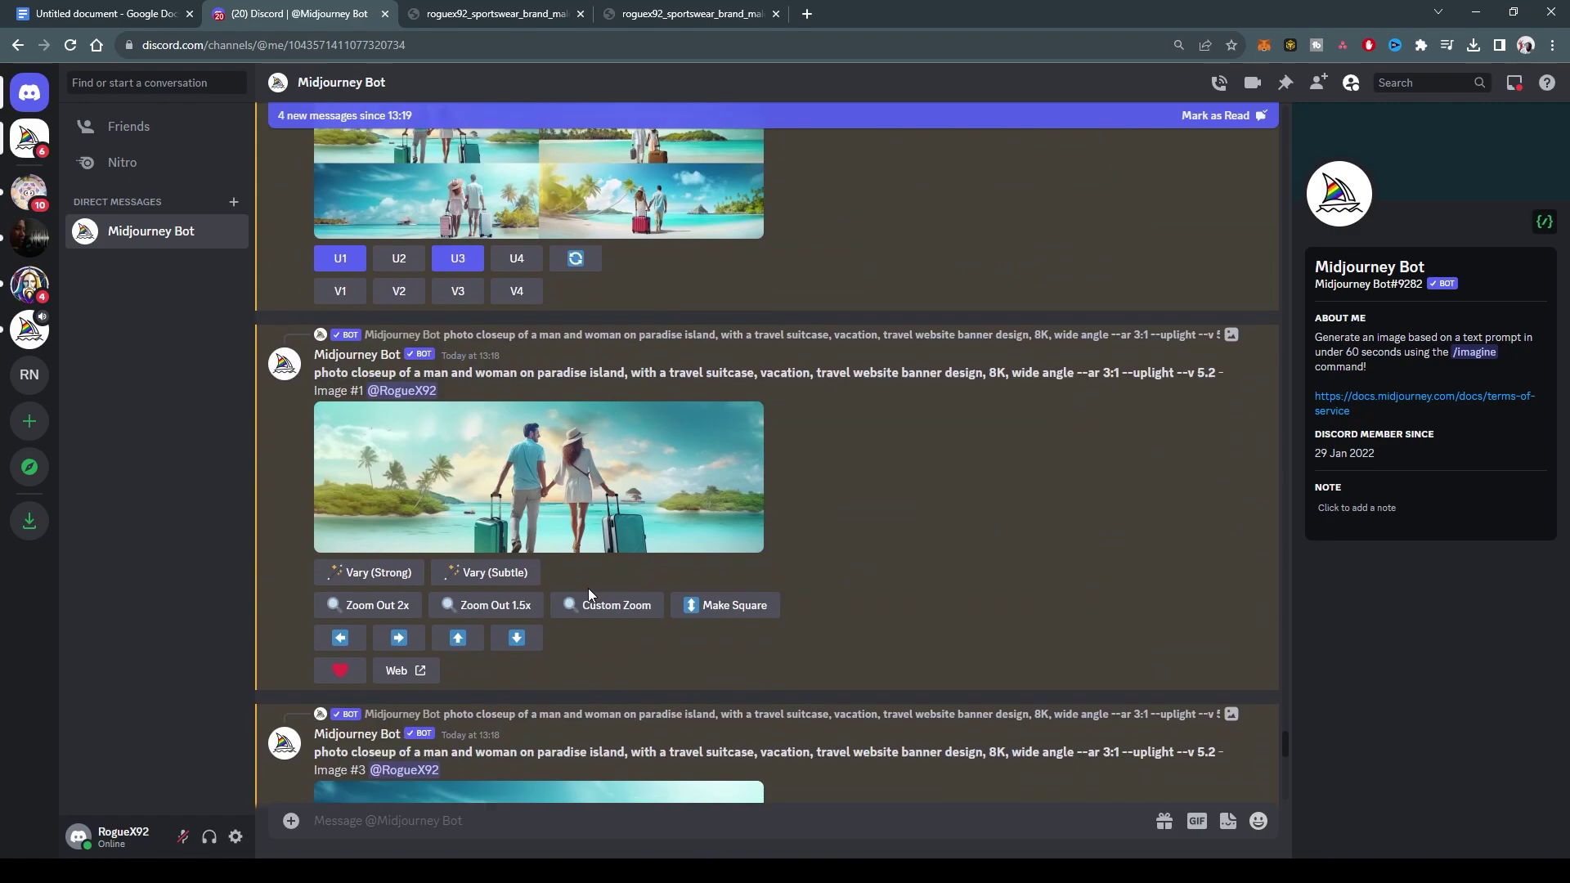
{"action": "scroll", "coordinate": [587, 587], "scroll_direction": "down", "scroll_amount": 15}
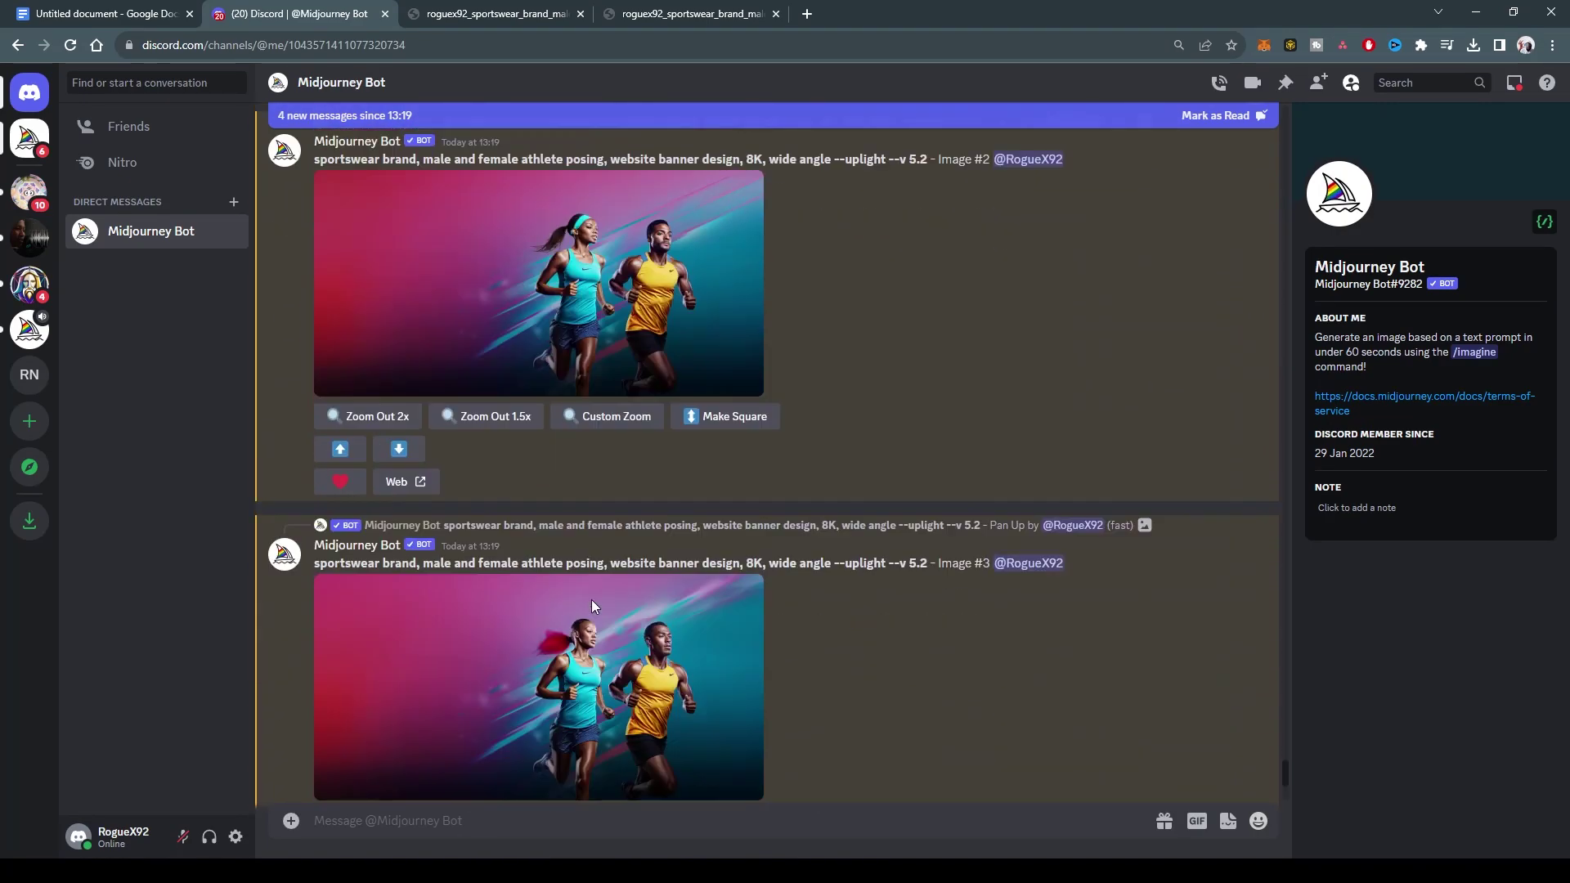
{"action": "scroll", "coordinate": [595, 600], "scroll_direction": "down", "scroll_amount": 10}
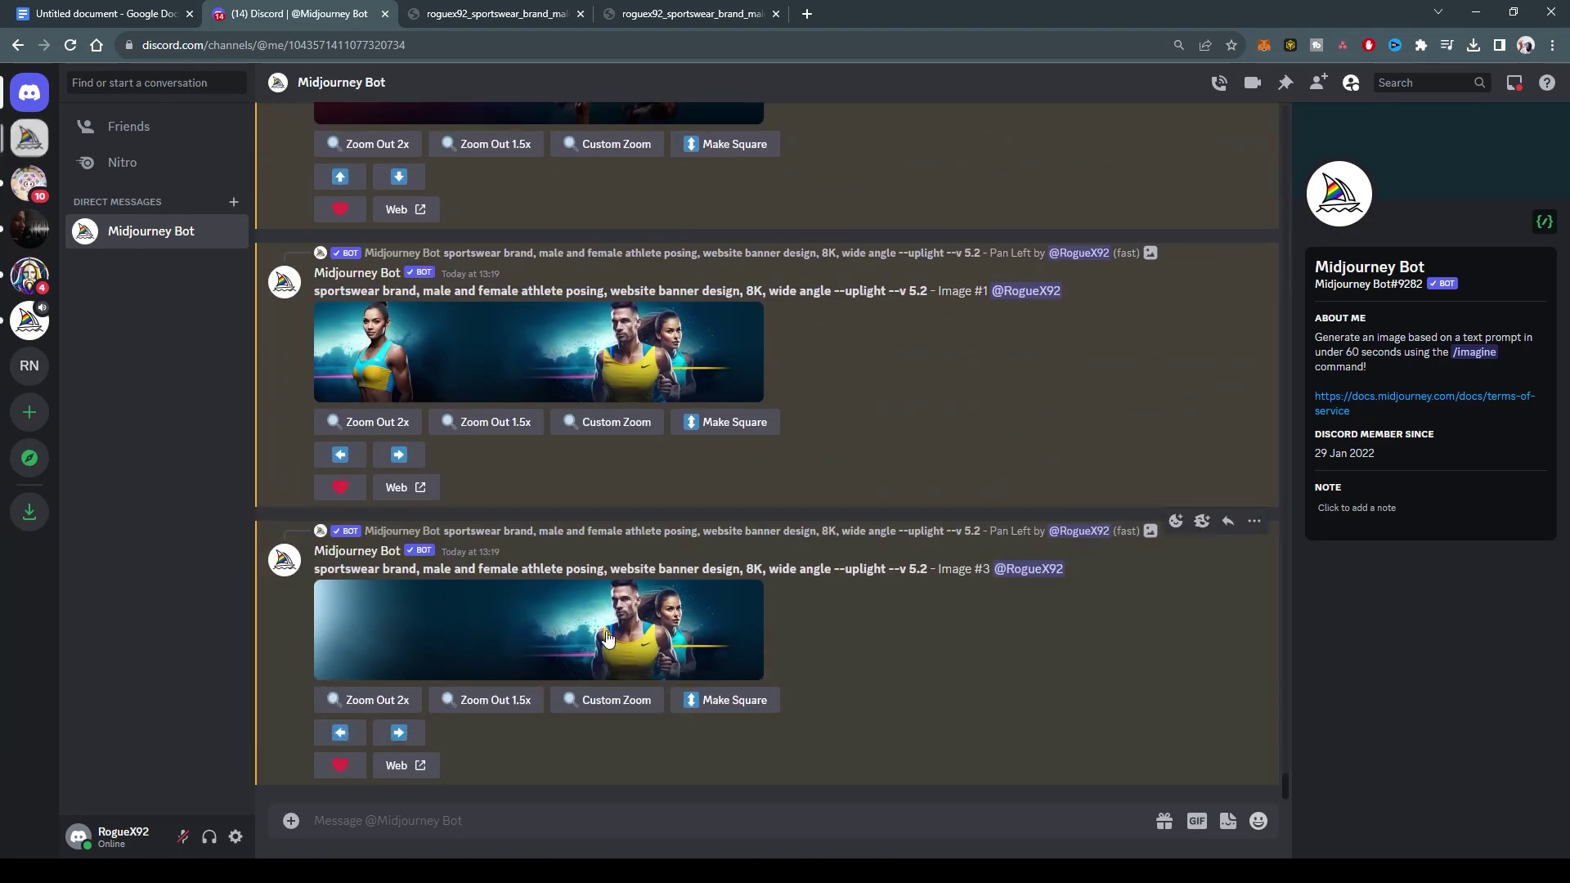
{"action": "left_click", "coordinate": [607, 637]}
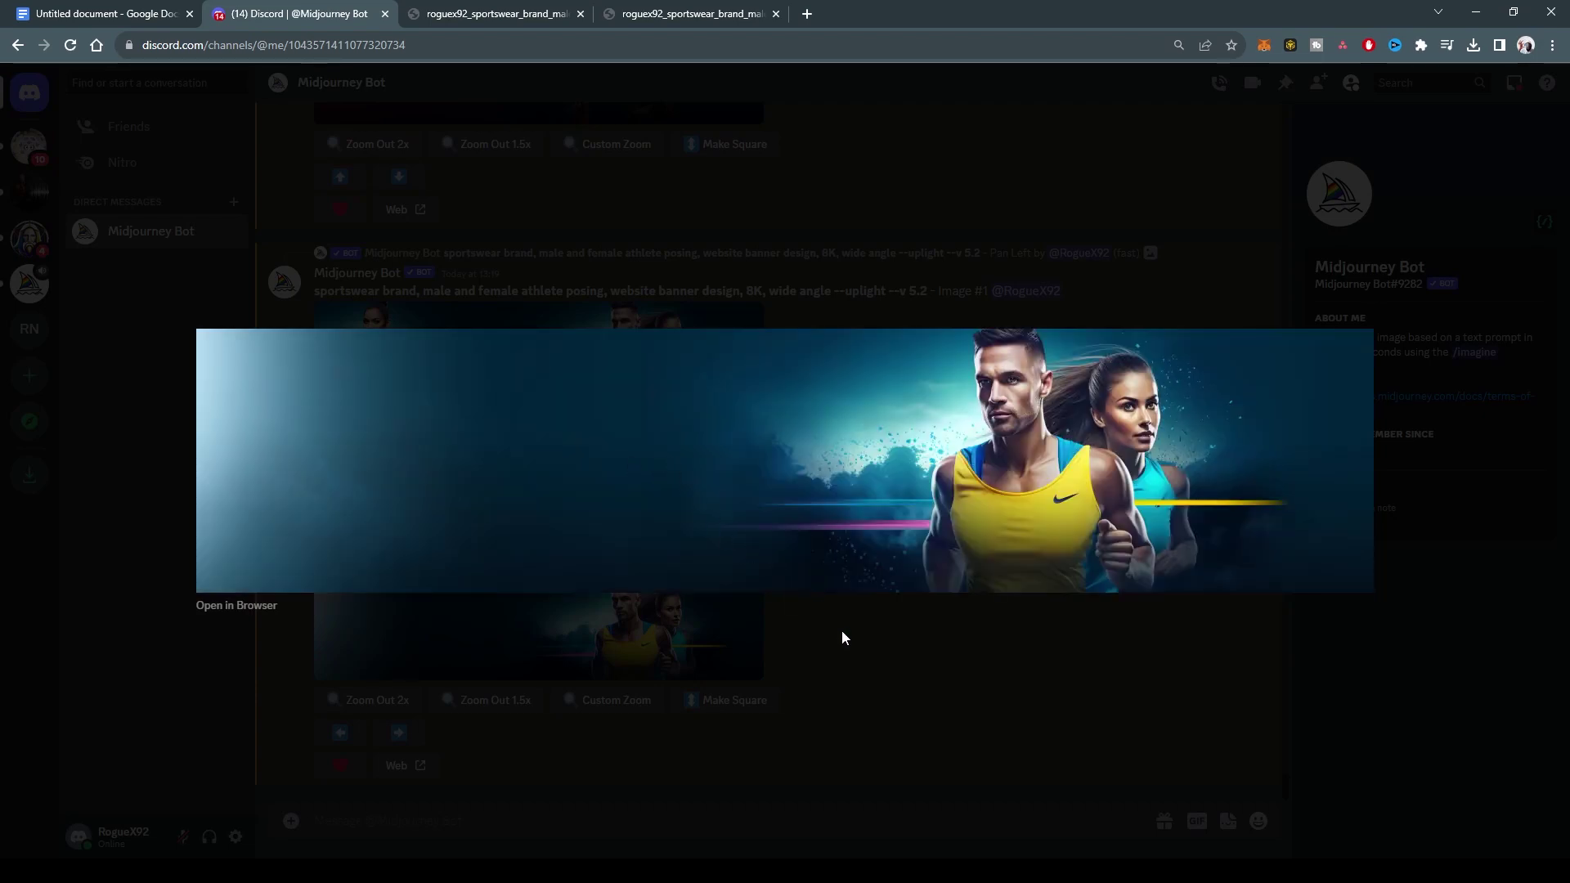
{"action": "left_click", "coordinate": [844, 635]}
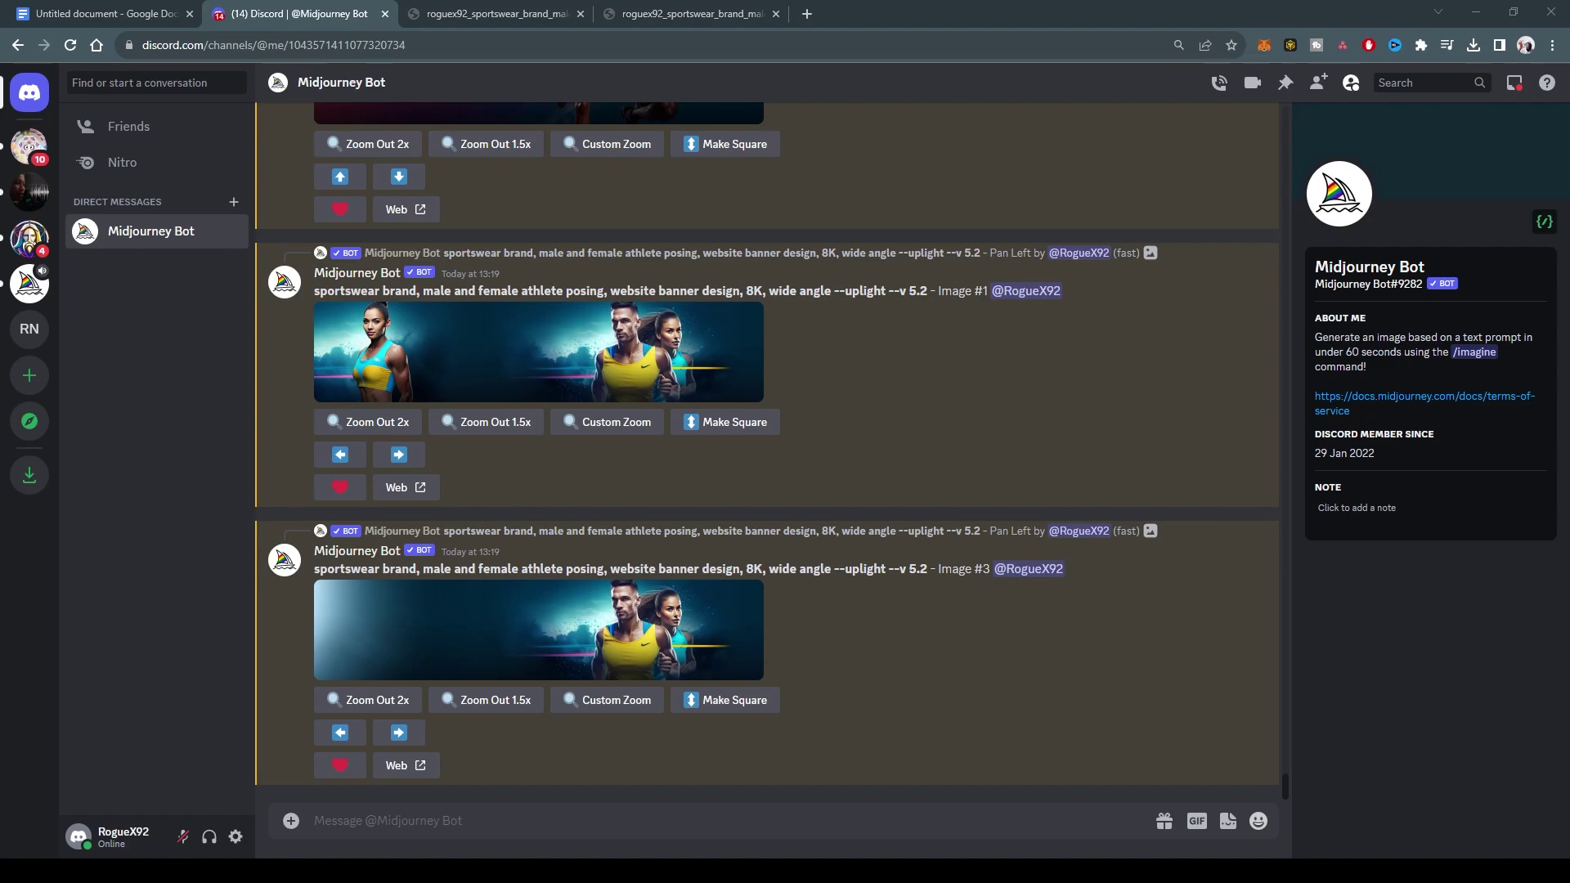
{"action": "scroll", "coordinate": [659, 409], "scroll_direction": "up", "scroll_amount": 4}
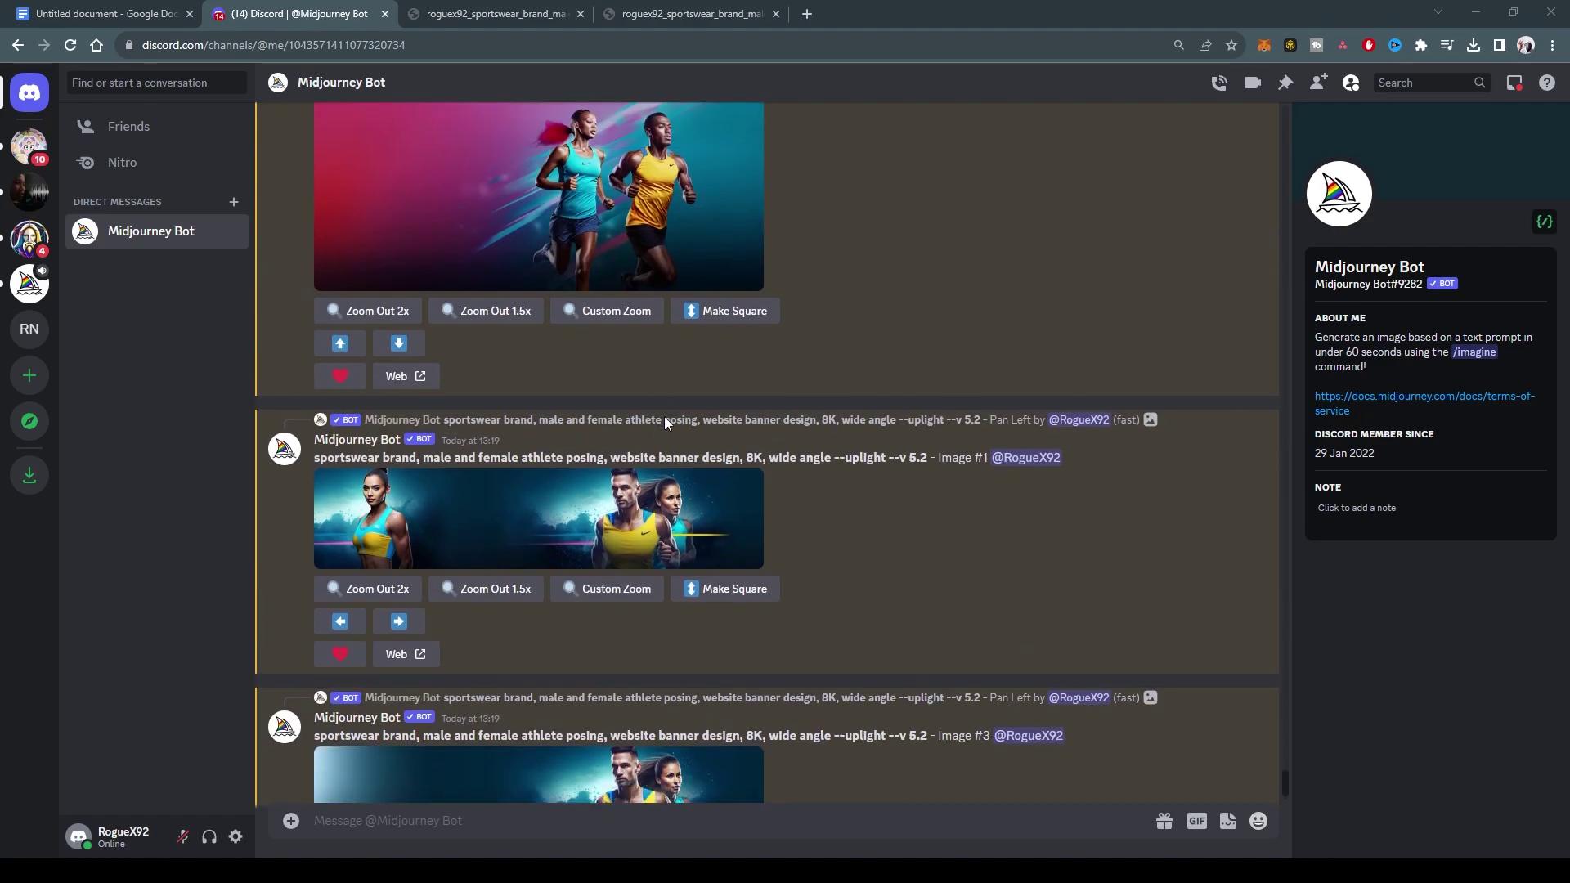
{"action": "scroll", "coordinate": [685, 409], "scroll_direction": "down", "scroll_amount": 4}
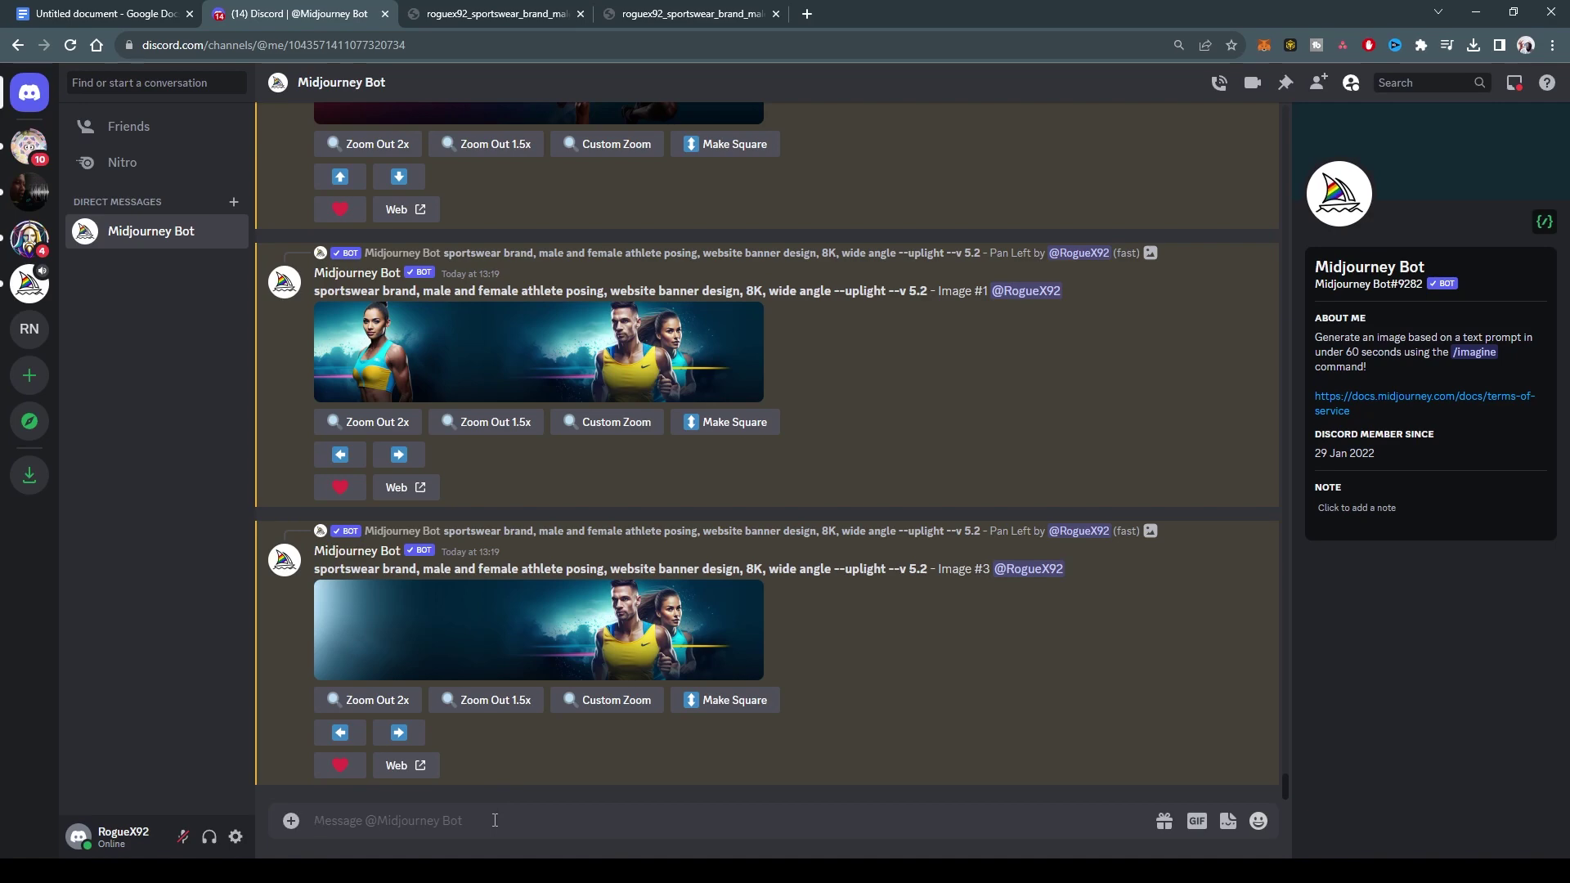
Submit /imagine 'abstract technology website banner design 8K, wide angle --ar 3:1'.
{"action": "type", "text": "/imagine"}
{"action": "key", "text": "Return"}
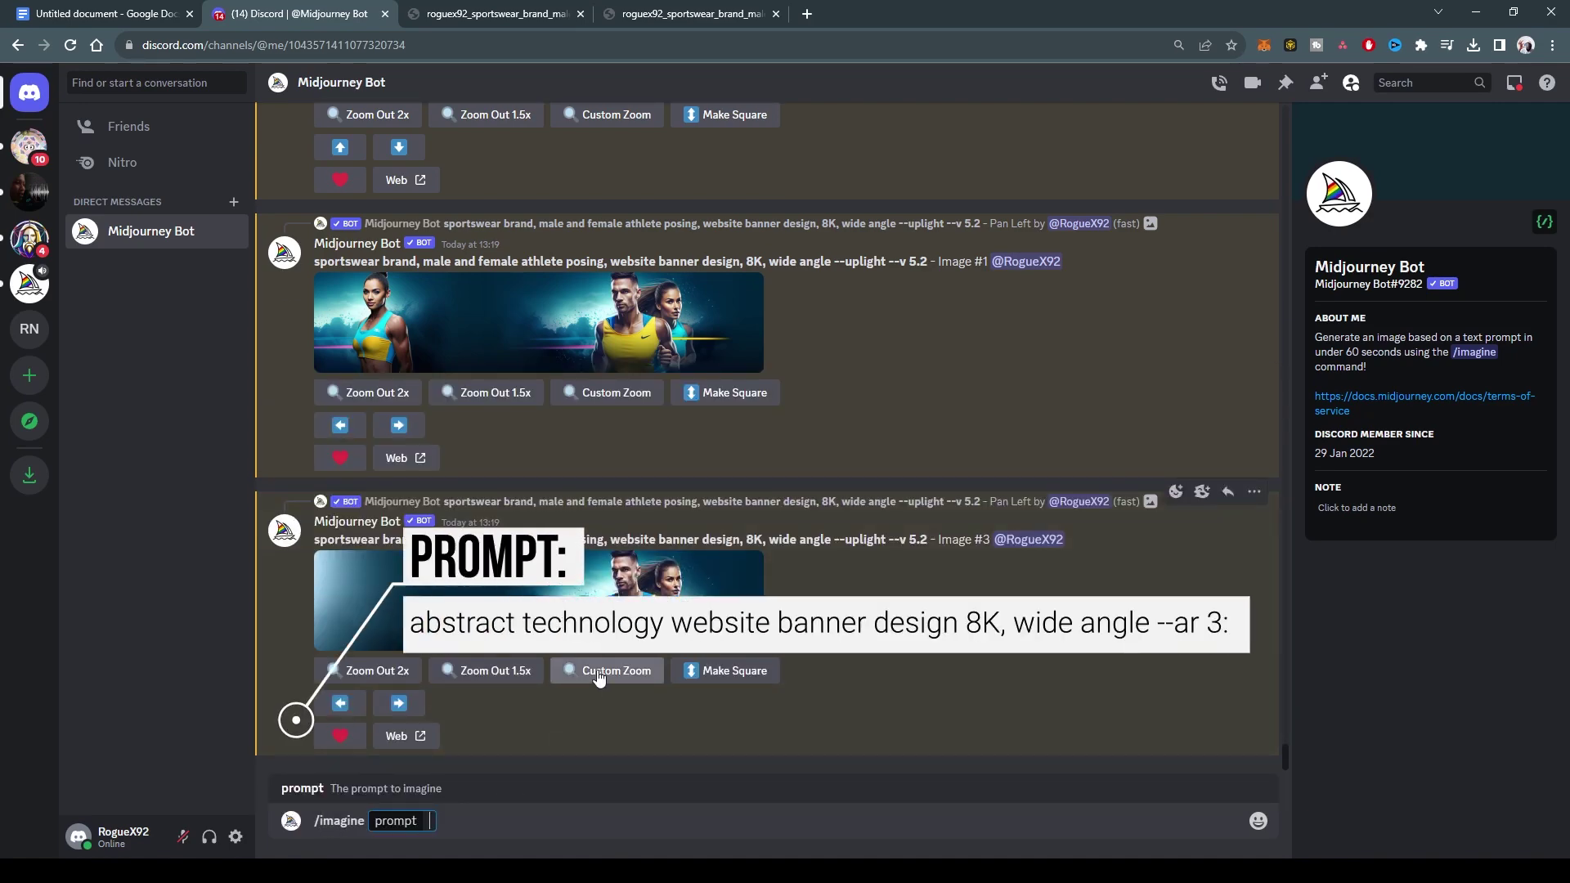
{"action": "type", "text": "abstract"}
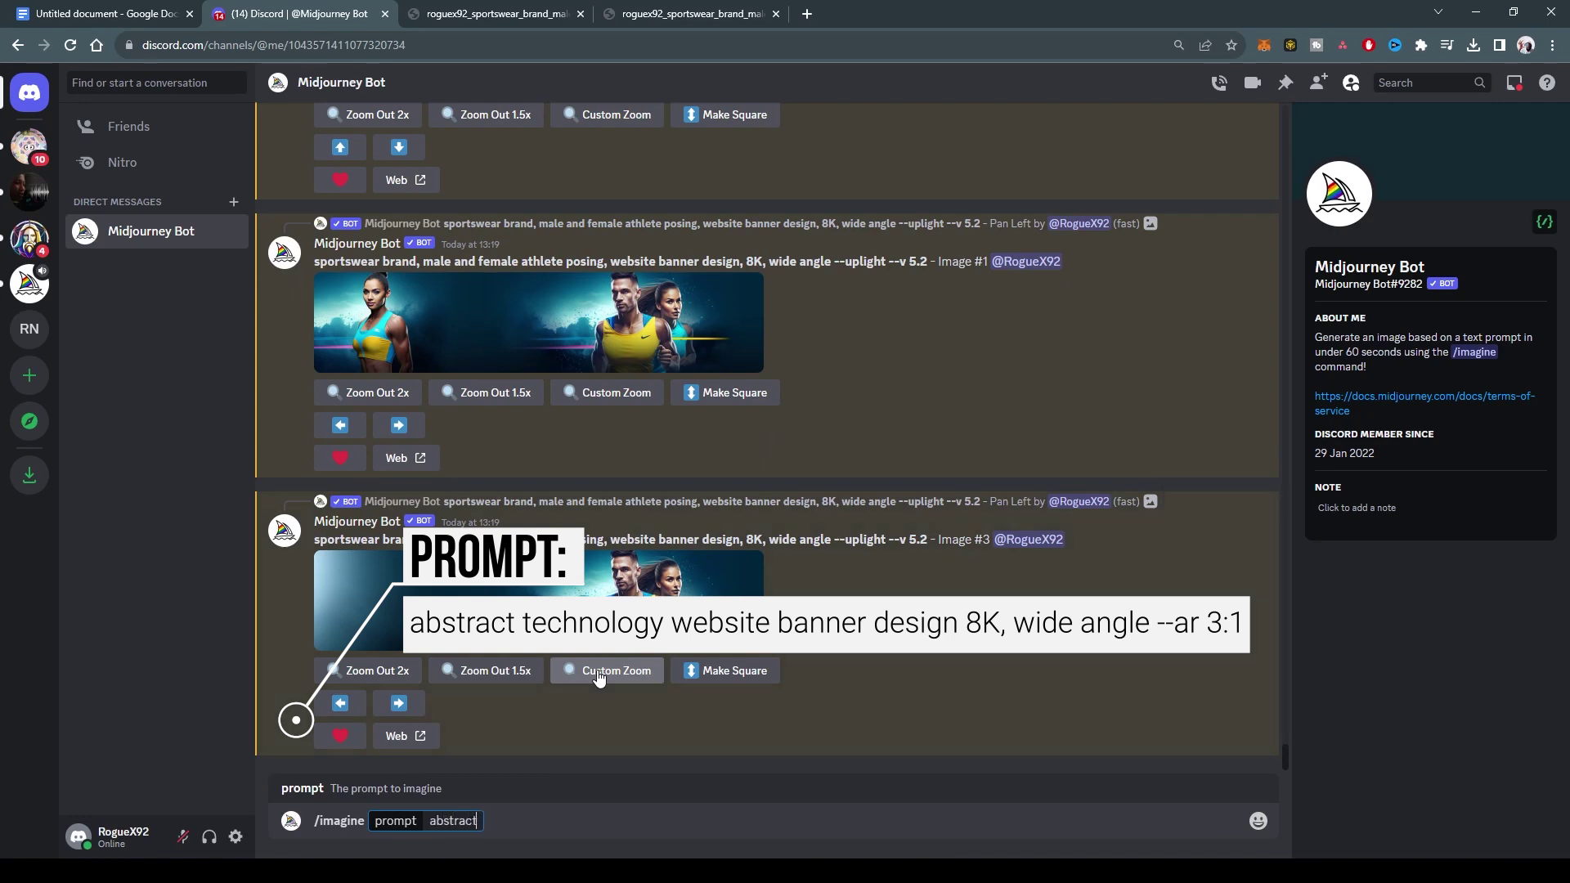
{"action": "type", "text": " technology webs"}
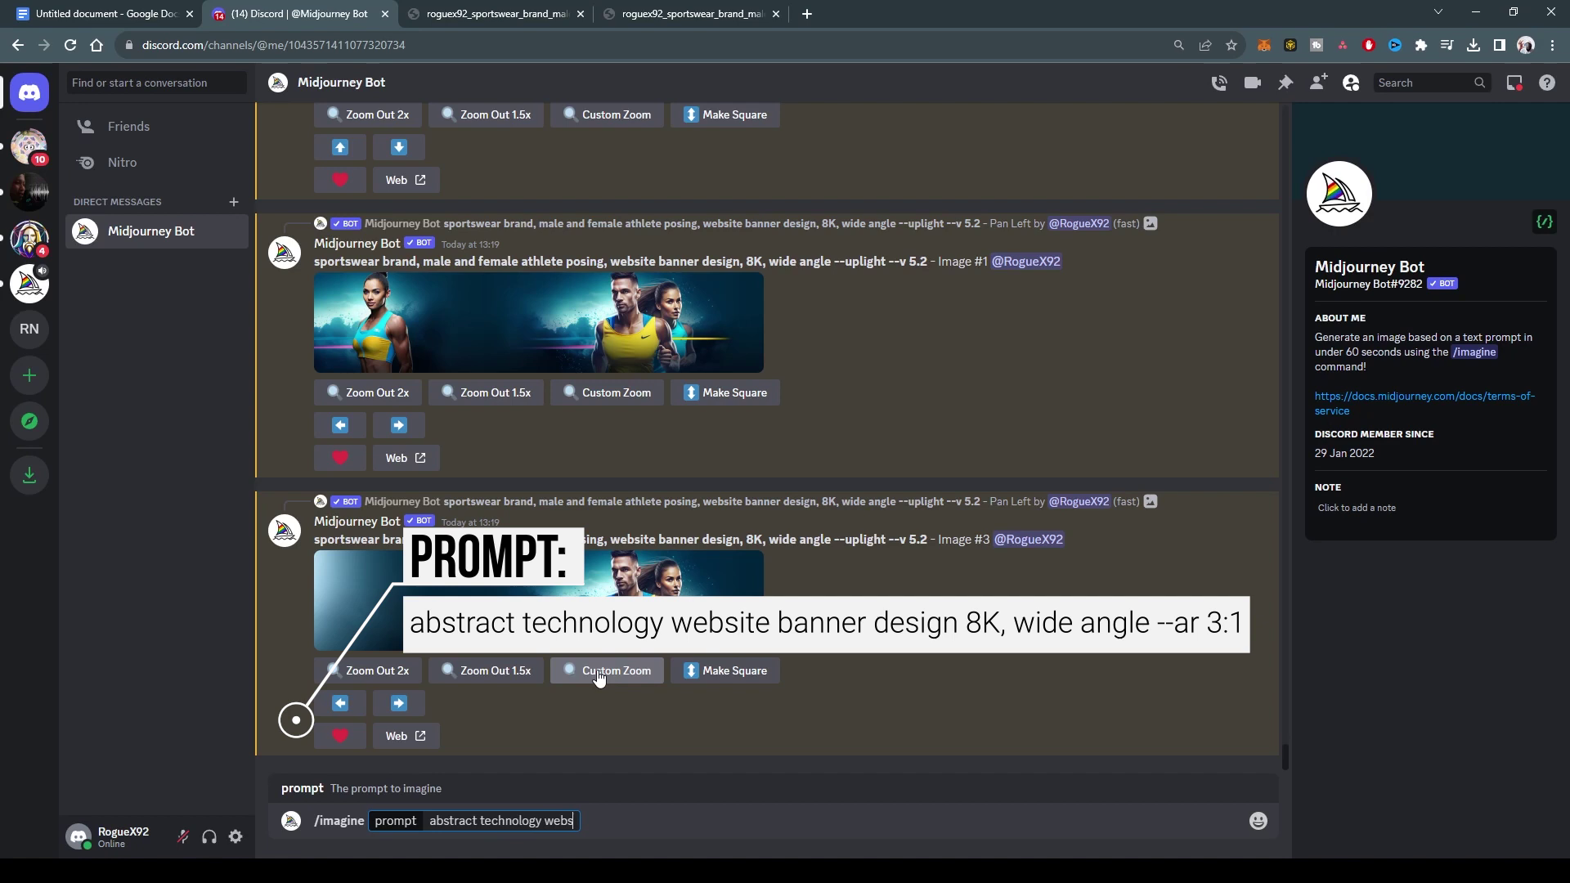
{"action": "type", "text": "ite banner design"}
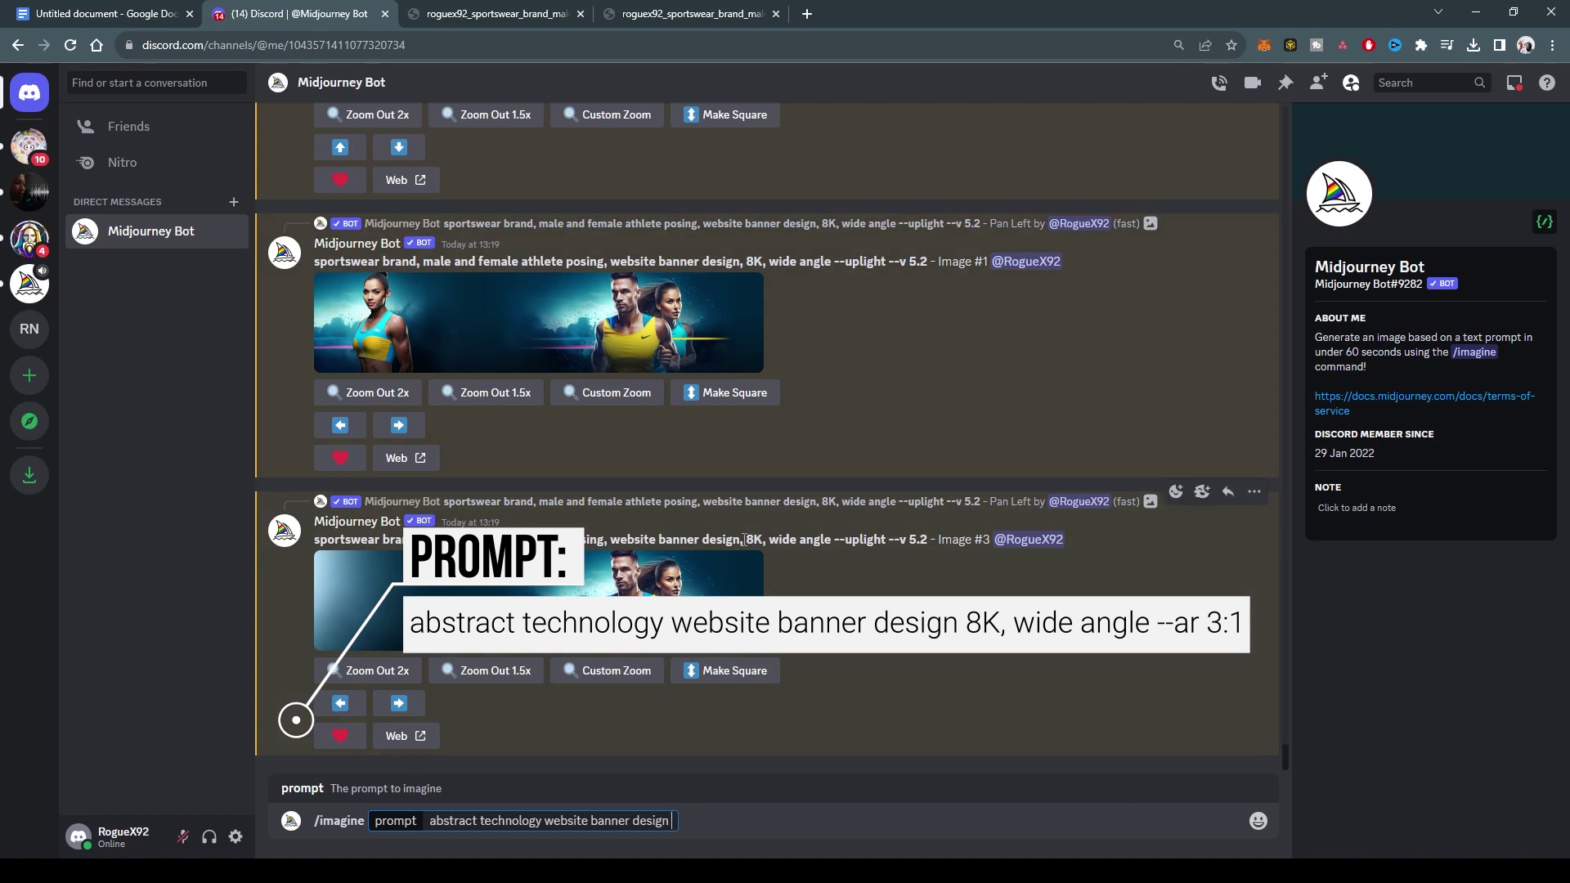
{"action": "left_click_drag", "start_coordinate": [744, 539], "coordinate": [926, 536]}
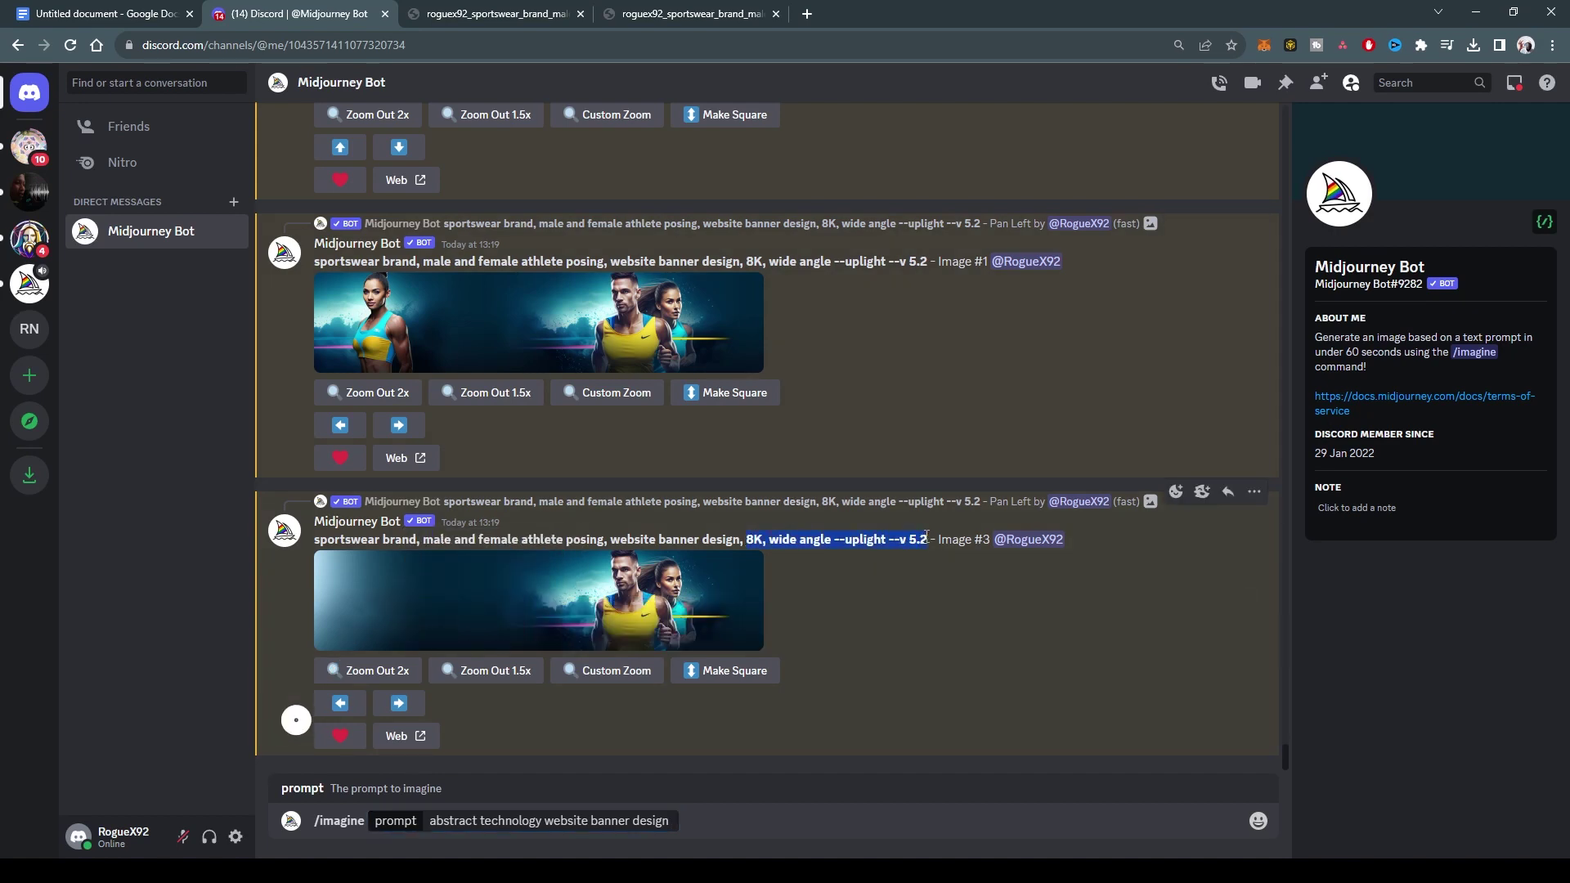
{"action": "left_click", "coordinate": [793, 839]}
{"action": "type", "text": "8K, wide angle"}
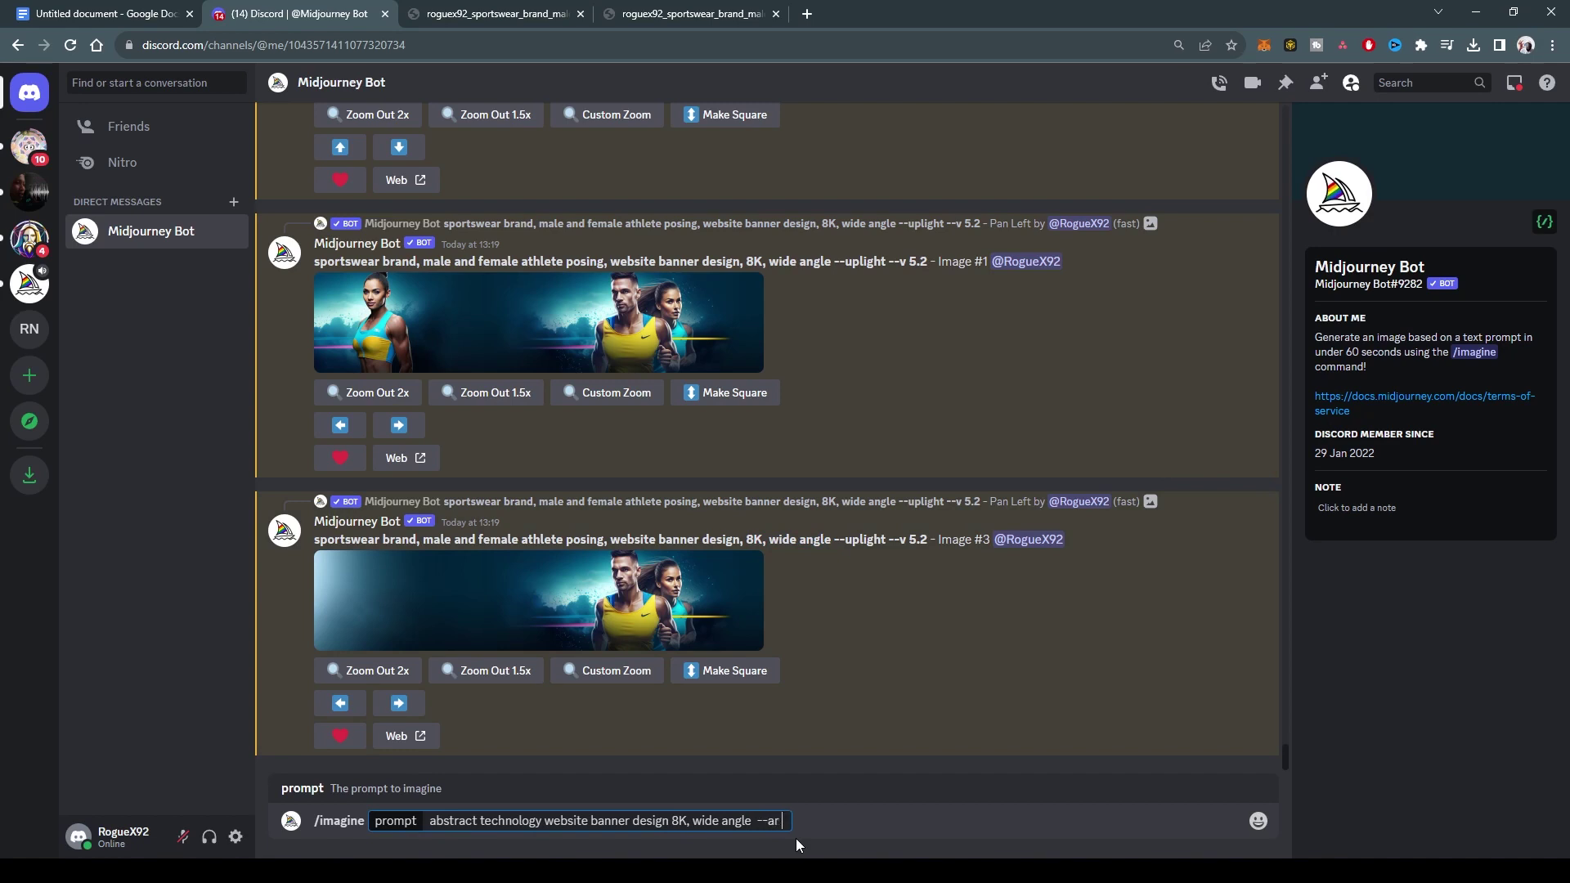
{"action": "type", "text": "--ar 3:"}
{"action": "key", "text": "BackSpace"}
{"action": "key", "text": "Return"}
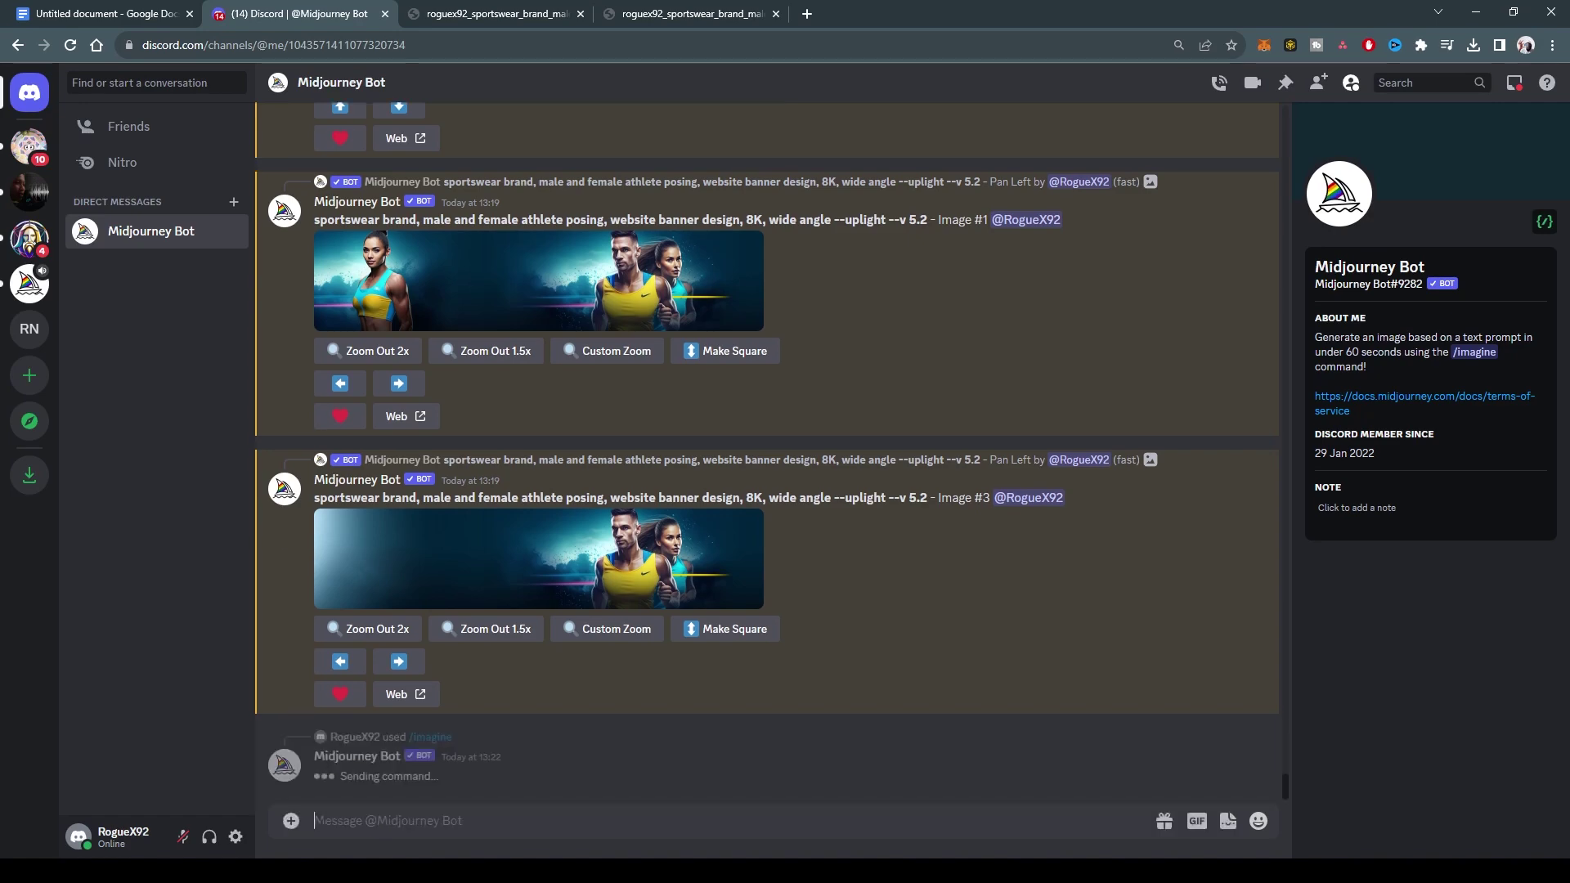
Re-examine the earlier island couple banner and puppies Image #3 banner at full size.
{"action": "scroll", "coordinate": [1084, 508], "scroll_direction": "up", "scroll_amount": 10}
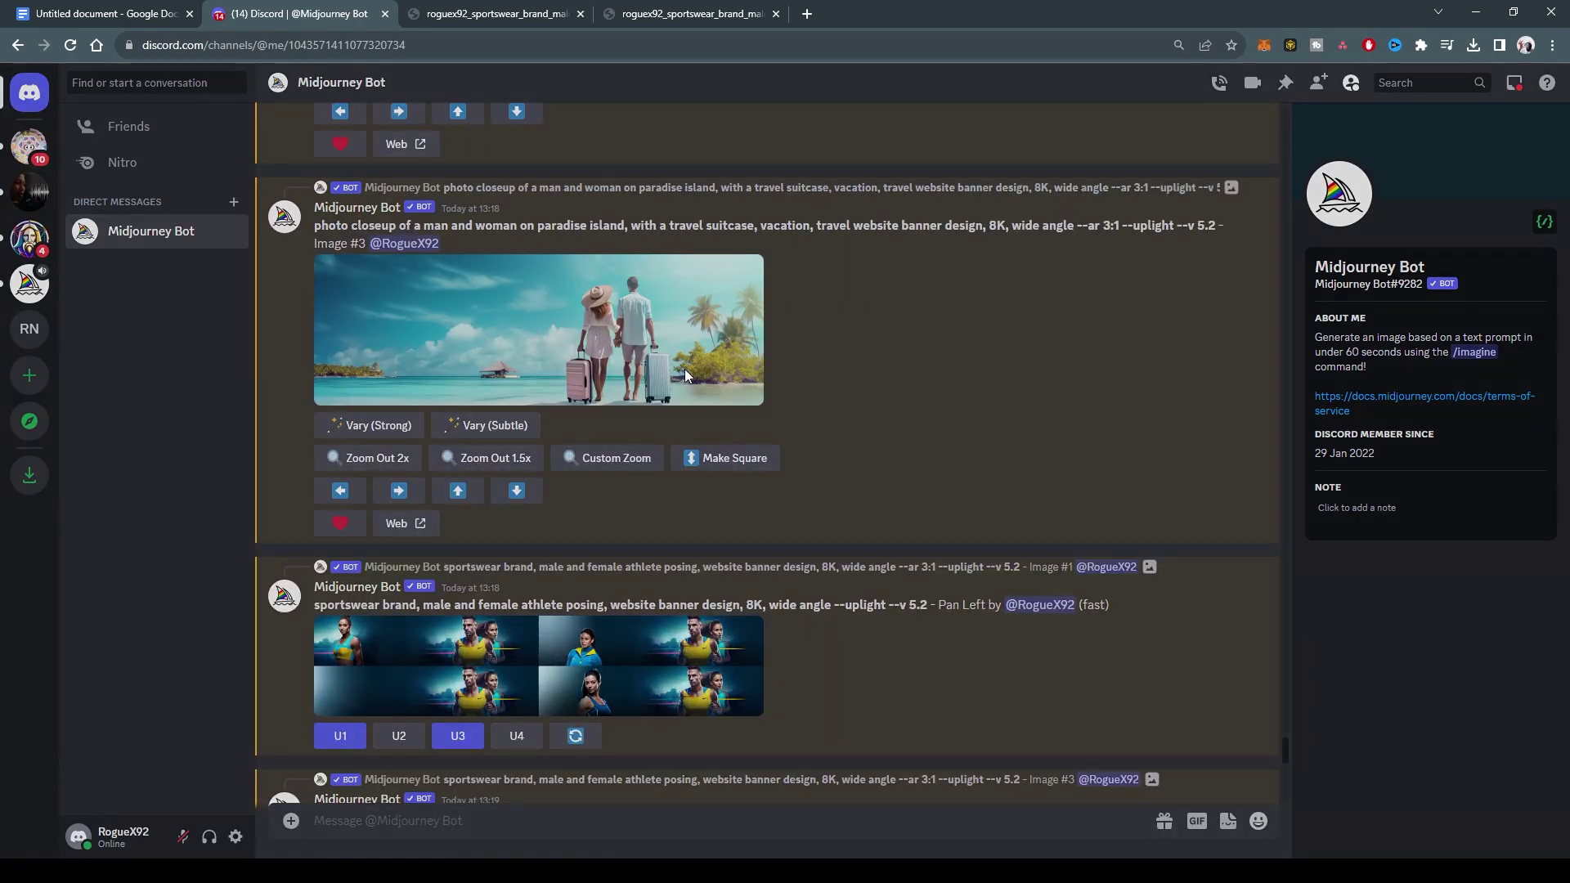
{"action": "left_click", "coordinate": [685, 369]}
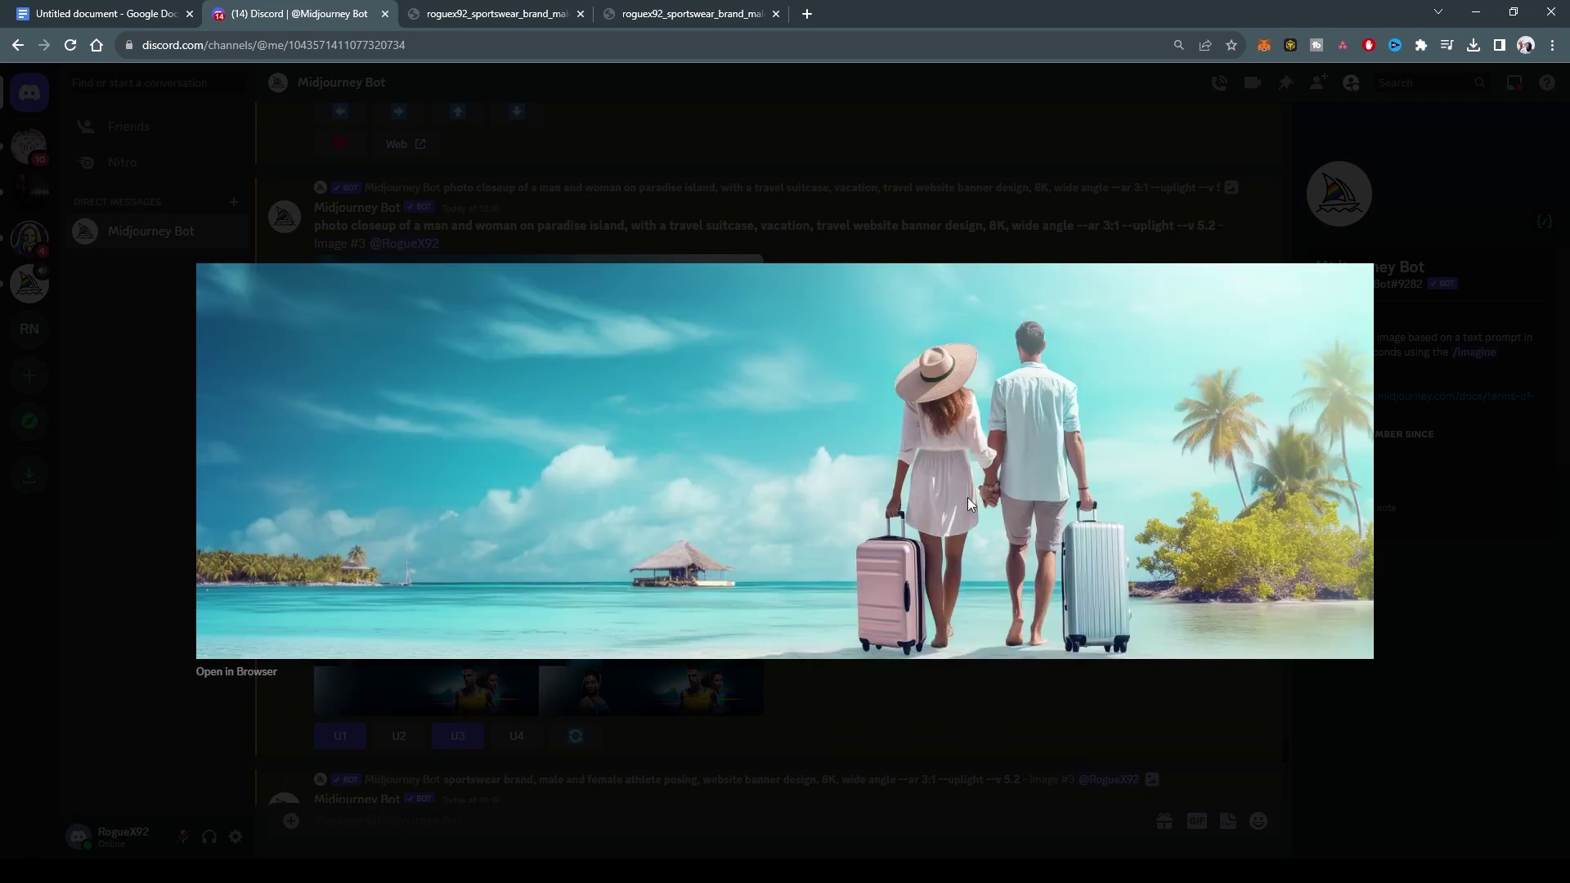
{"action": "left_click", "coordinate": [966, 696]}
{"action": "scroll", "coordinate": [798, 517], "scroll_direction": "up", "scroll_amount": 5}
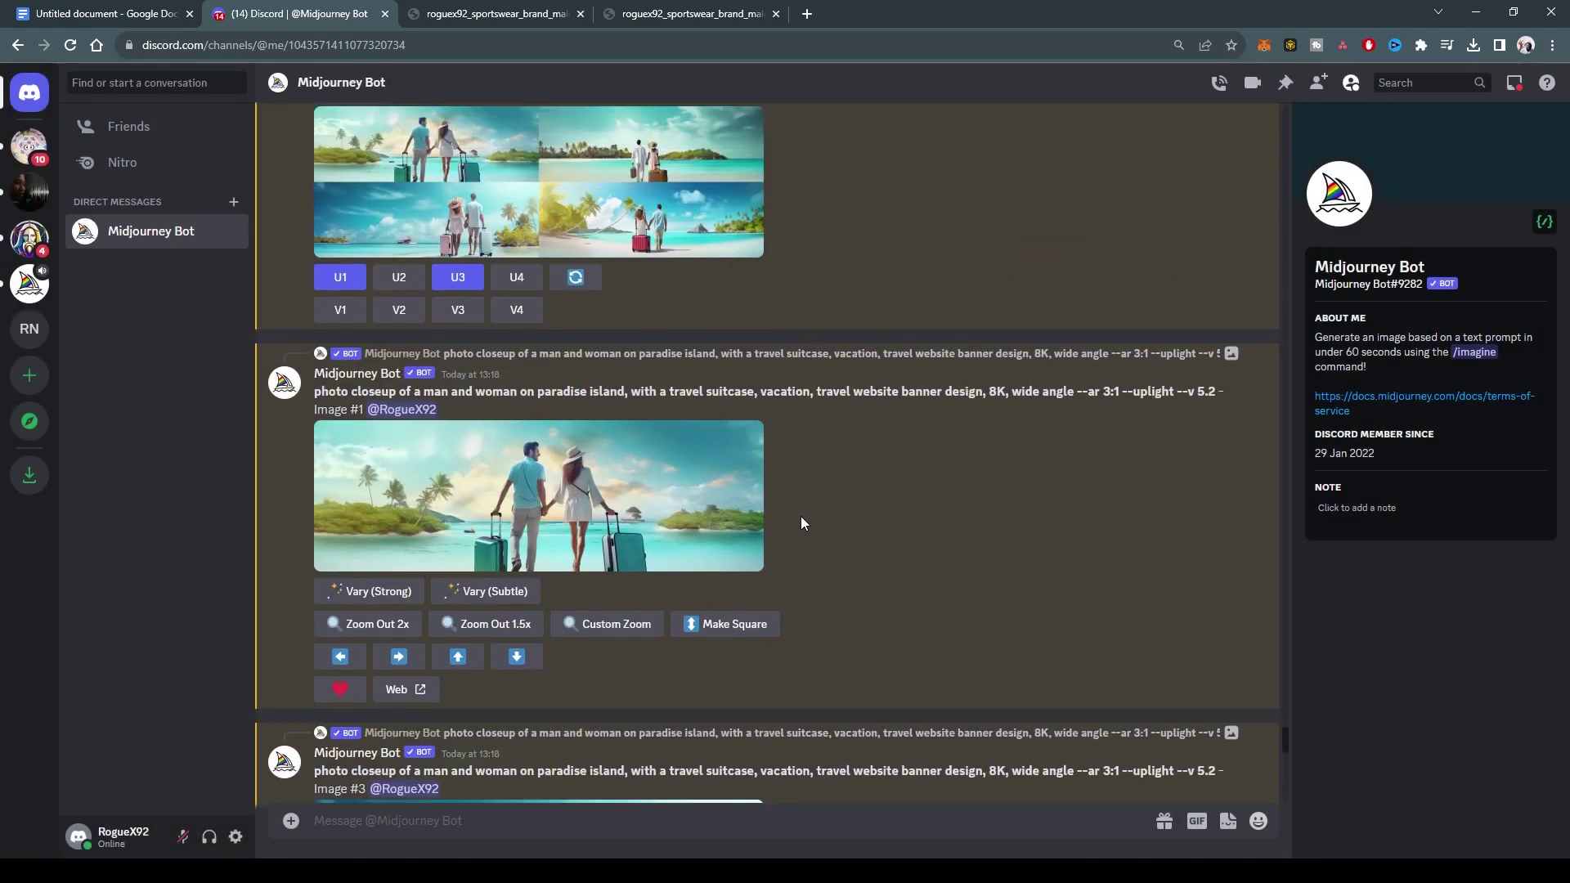
{"action": "scroll", "coordinate": [802, 517], "scroll_direction": "up", "scroll_amount": 10}
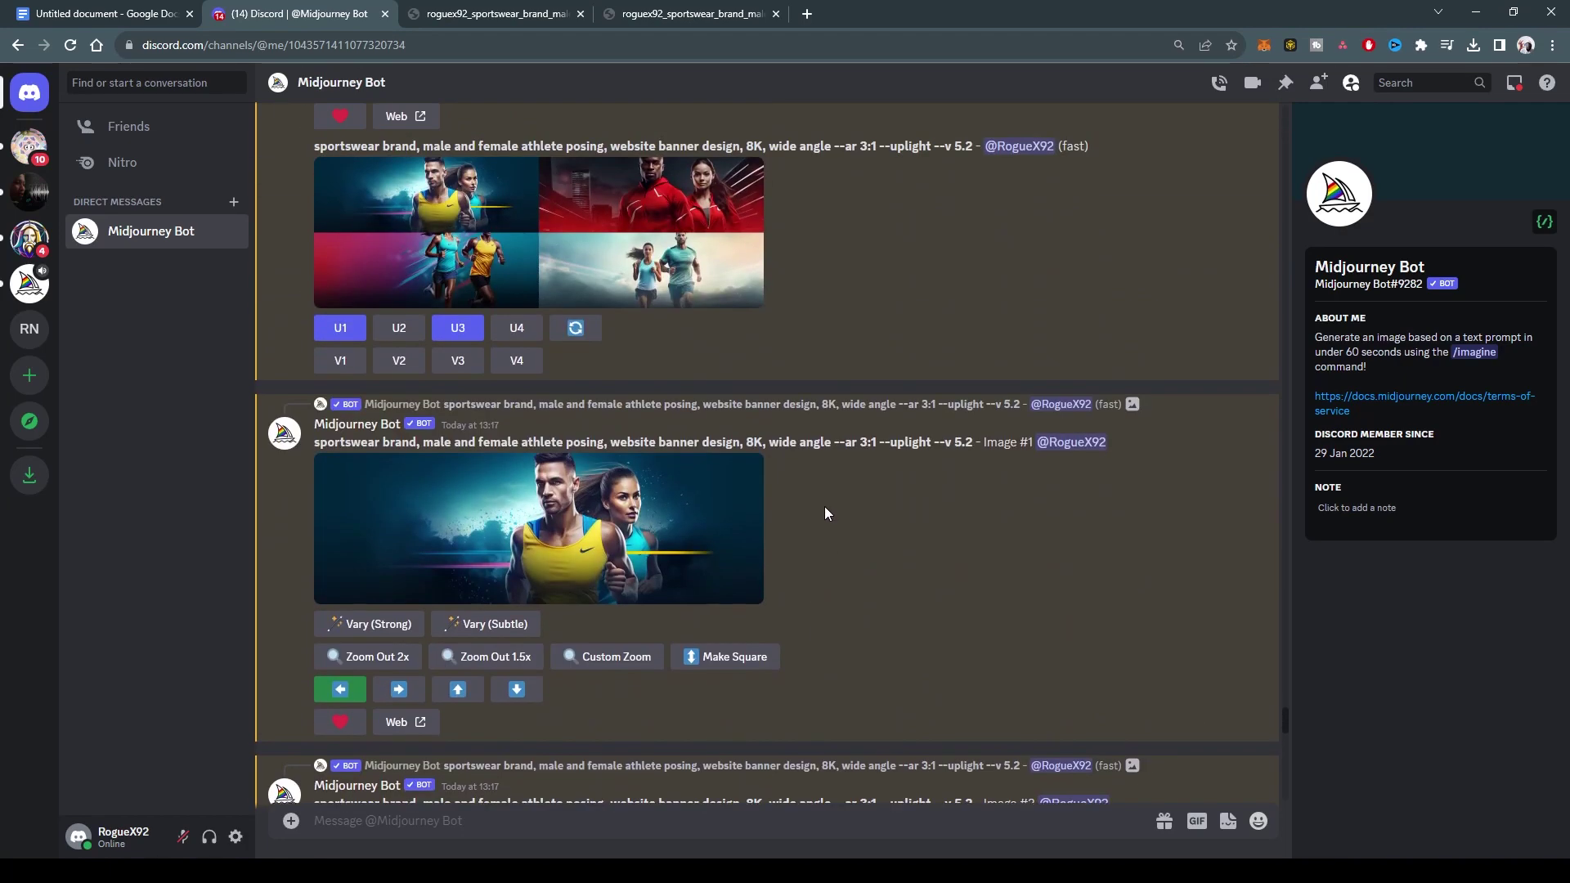
{"action": "scroll", "coordinate": [824, 506], "scroll_direction": "down", "scroll_amount": 6}
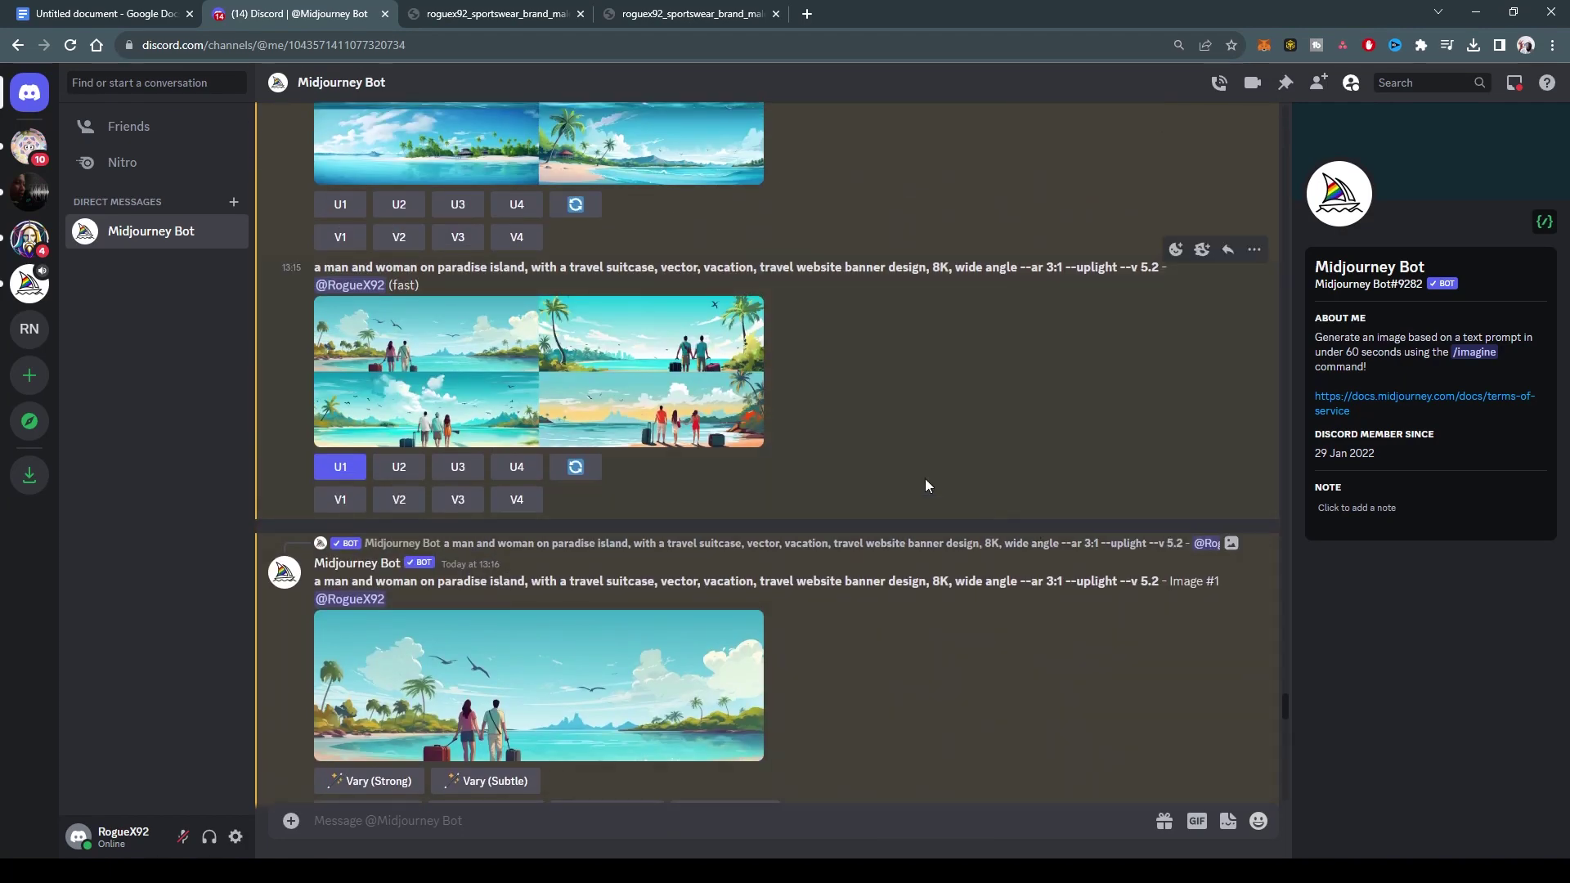
{"action": "scroll", "coordinate": [782, 410], "scroll_direction": "up", "scroll_amount": 6}
{"action": "left_click", "coordinate": [616, 320]}
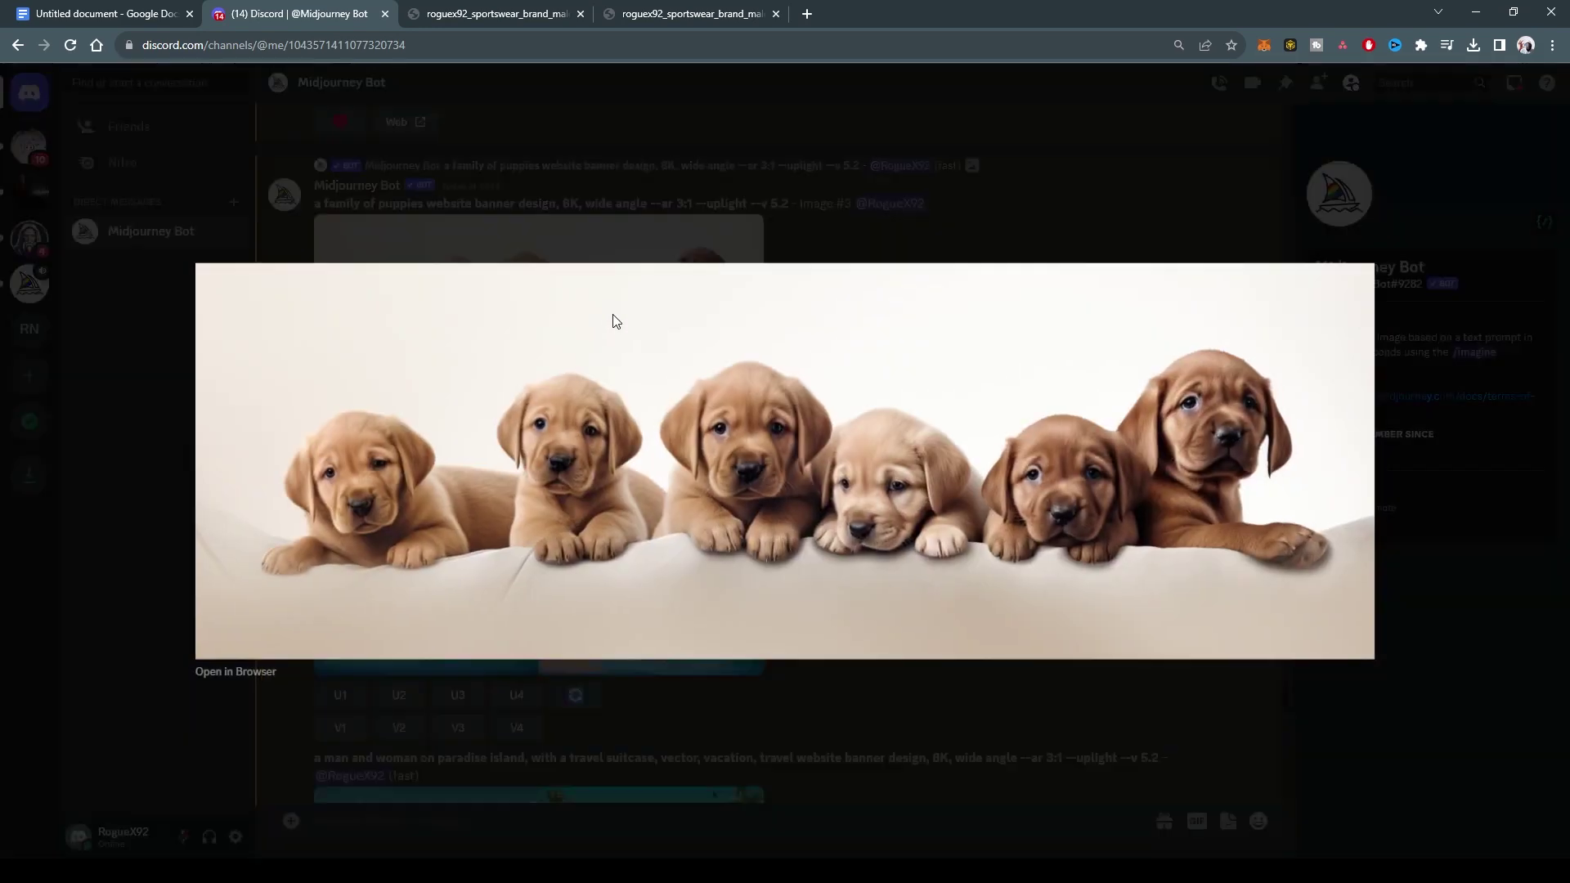
{"action": "left_click", "coordinate": [921, 661]}
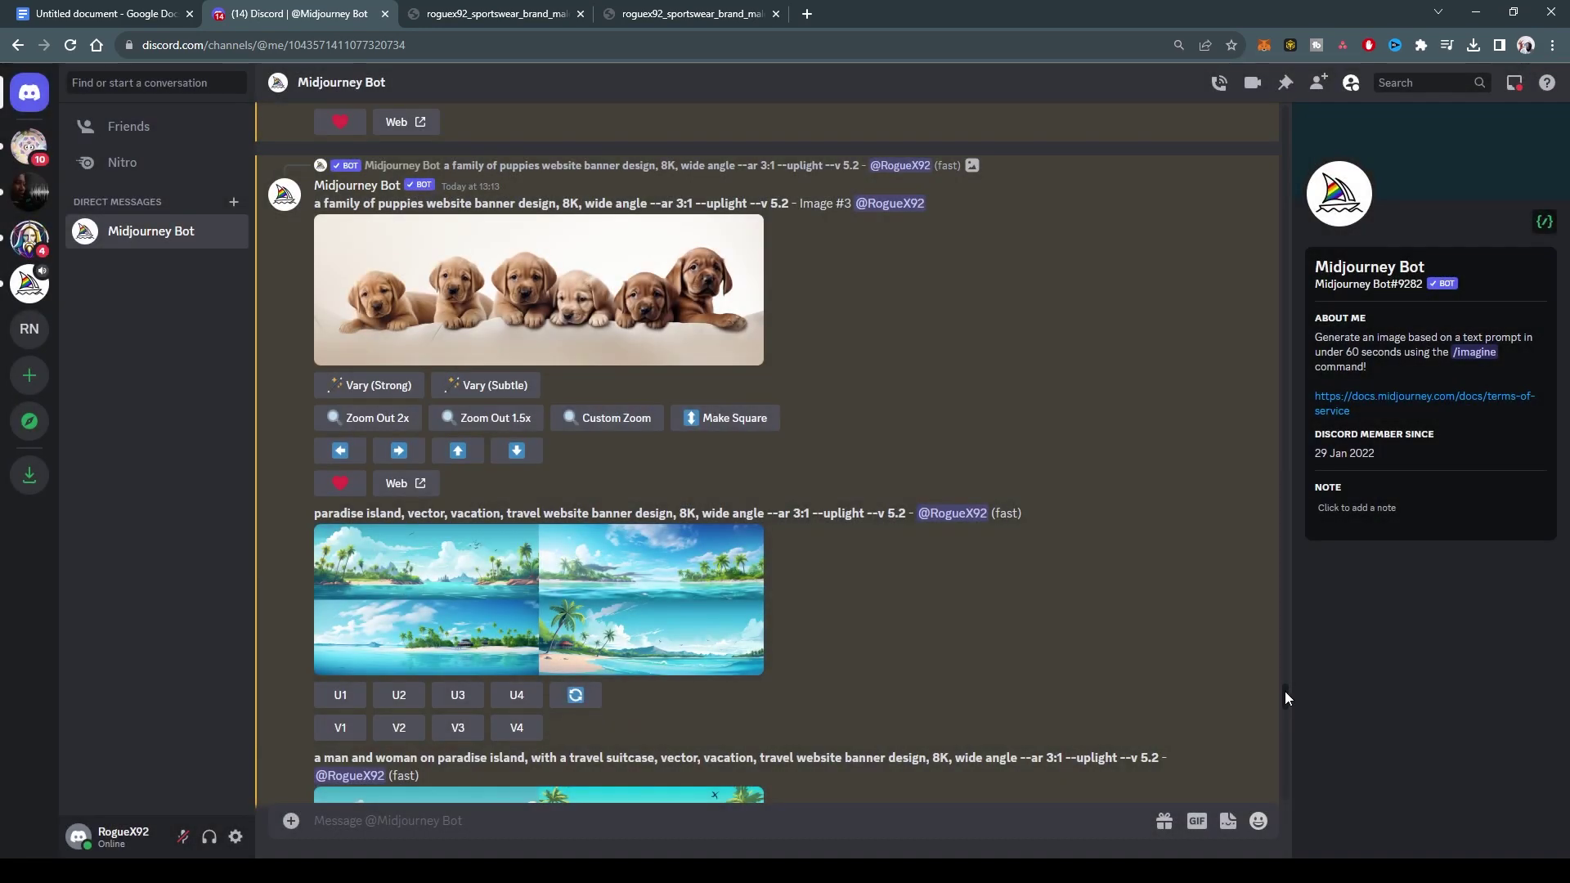
Enlarge the finished blue-and-red abstract technology grid to review its four options.
{"action": "scroll", "coordinate": [1284, 690], "scroll_direction": "down", "scroll_amount": 10}
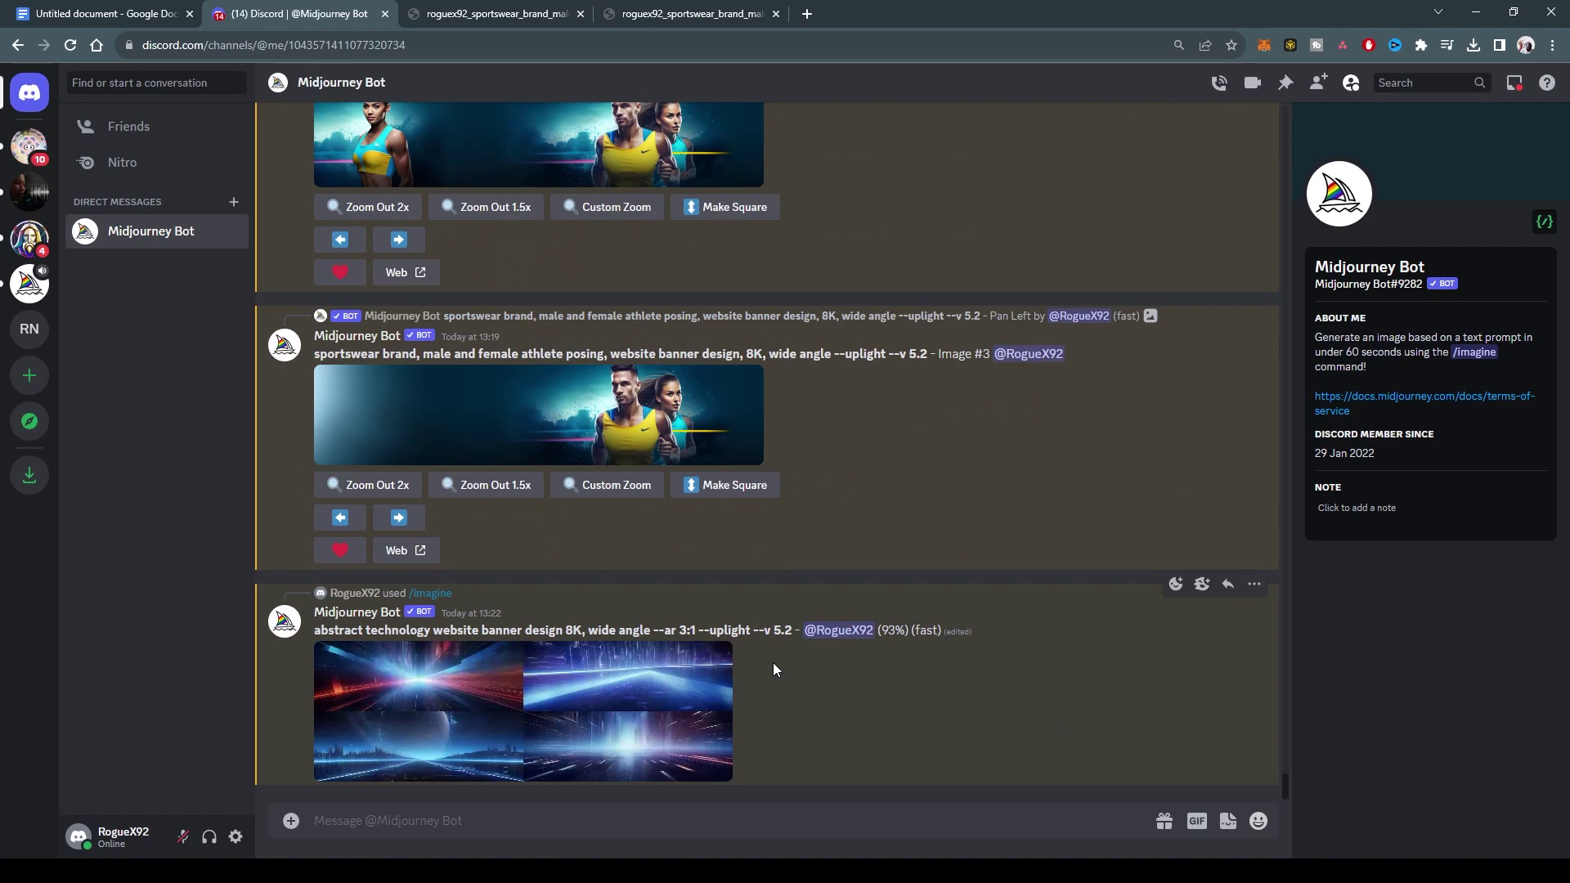
{"action": "left_click", "coordinate": [538, 624]}
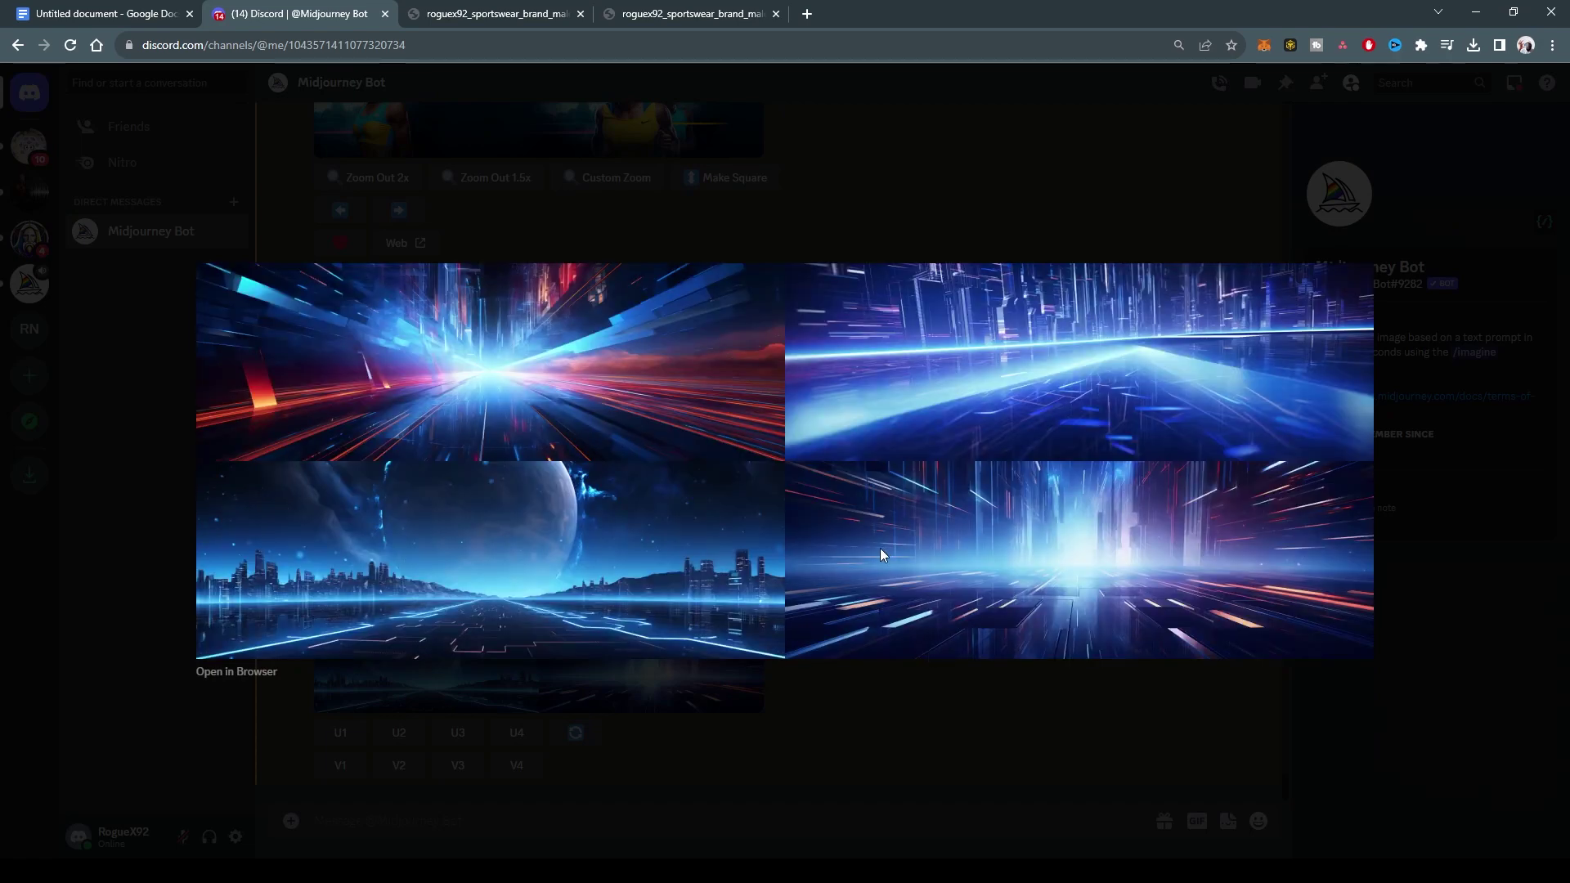
{"action": "left_click", "coordinate": [959, 701]}
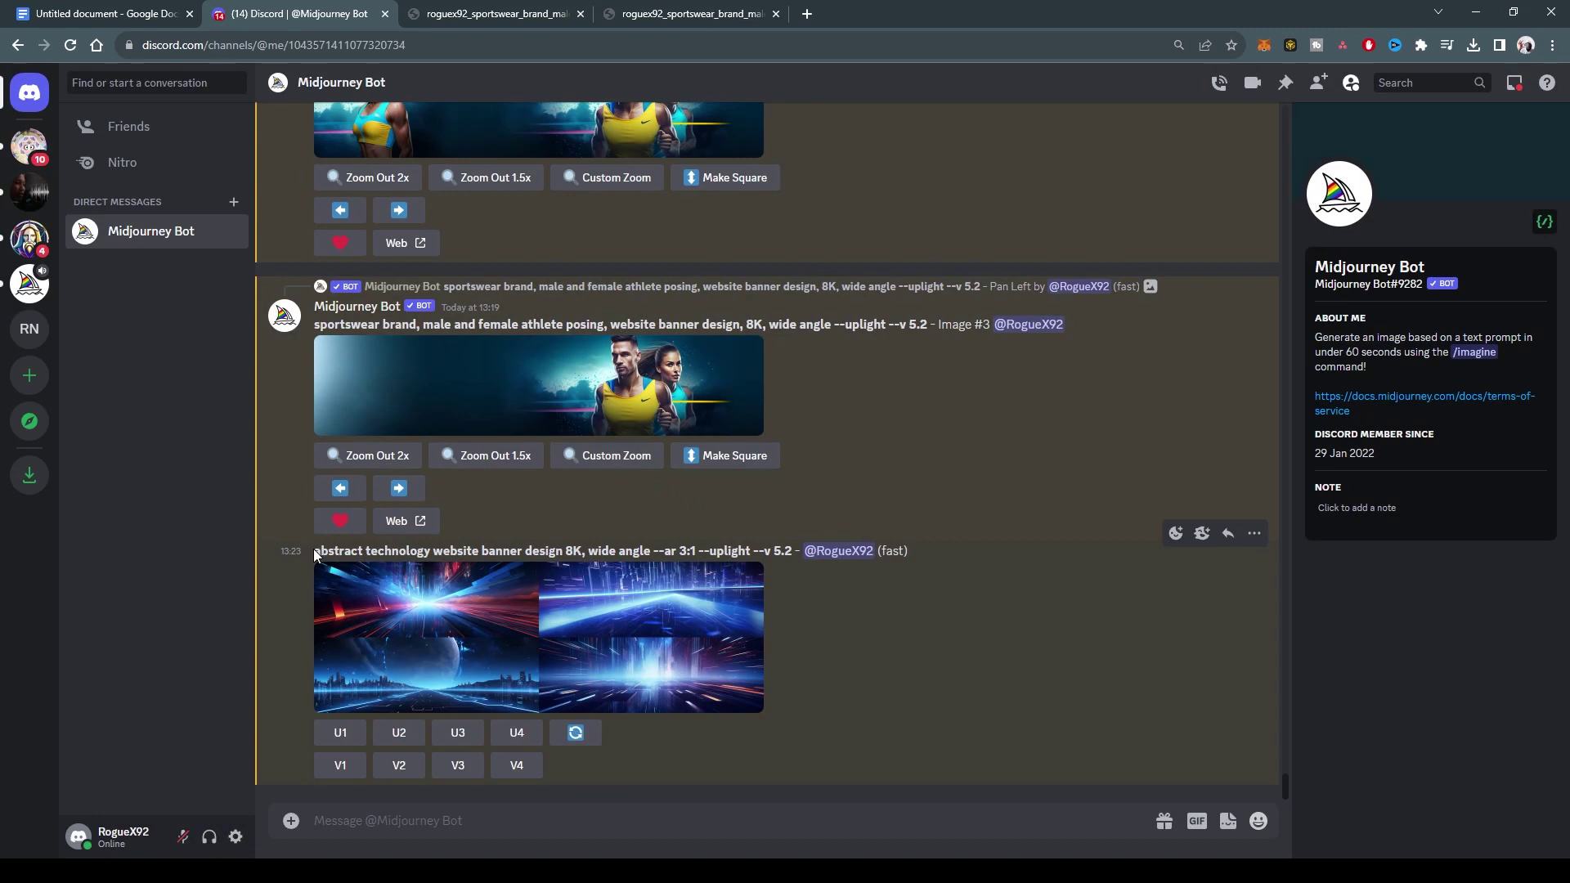
Resubmit the copied abstract technology prompt with --s 50 added.
{"action": "left_click_drag", "start_coordinate": [314, 553], "coordinate": [789, 556]}
{"action": "key", "text": "ctrl+c"}
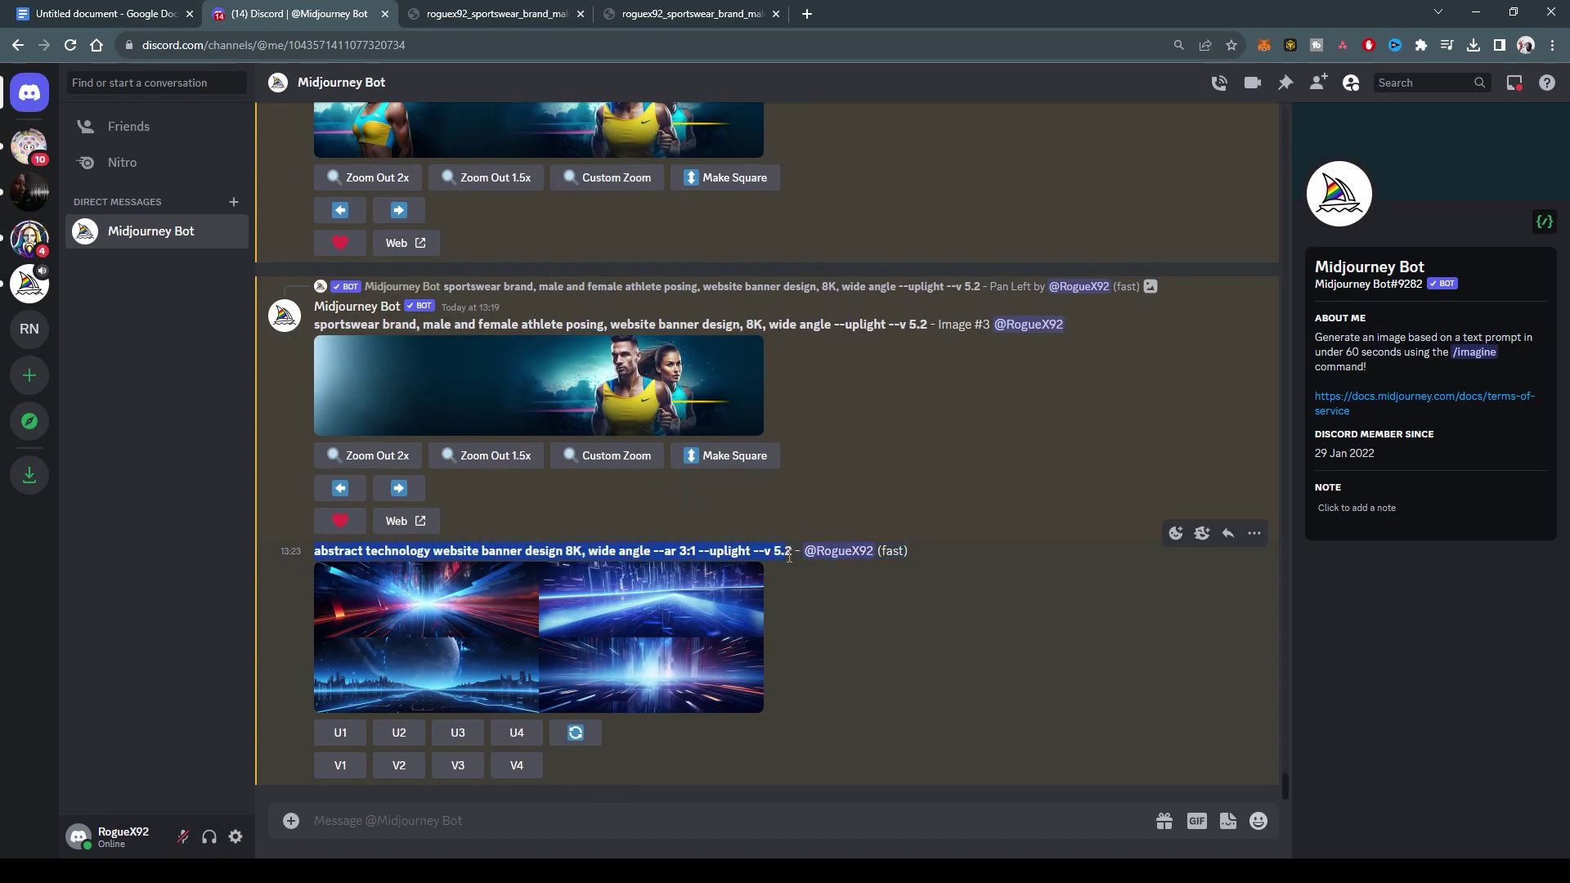
{"action": "left_click", "coordinate": [492, 821]}
{"action": "type", "text": "/"}
{"action": "key", "text": "Return"}
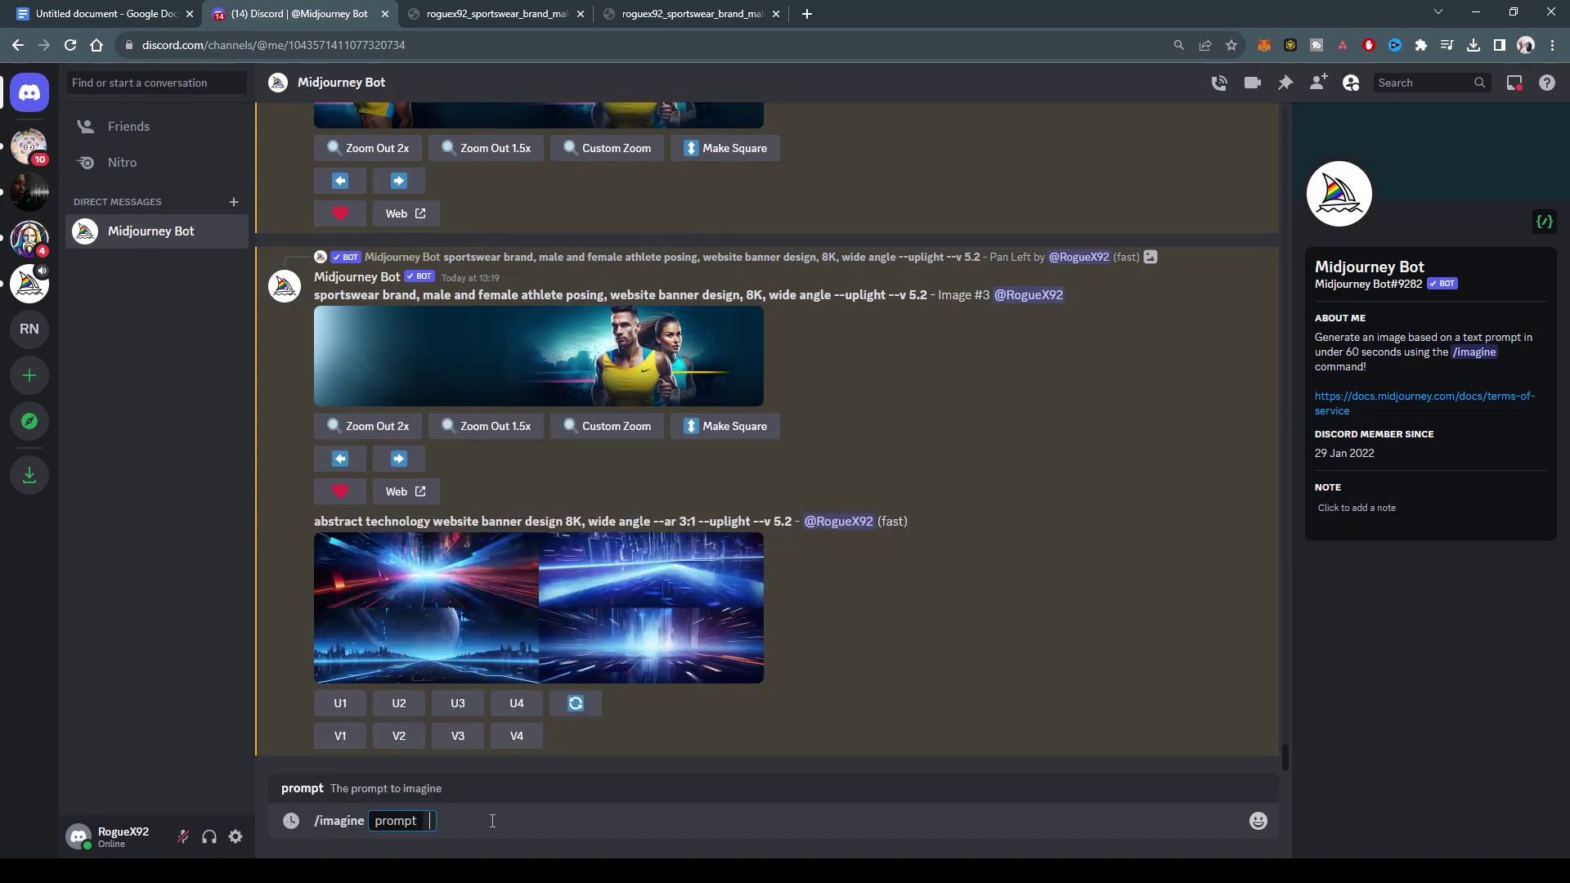
{"action": "key", "text": "ctrl+v"}
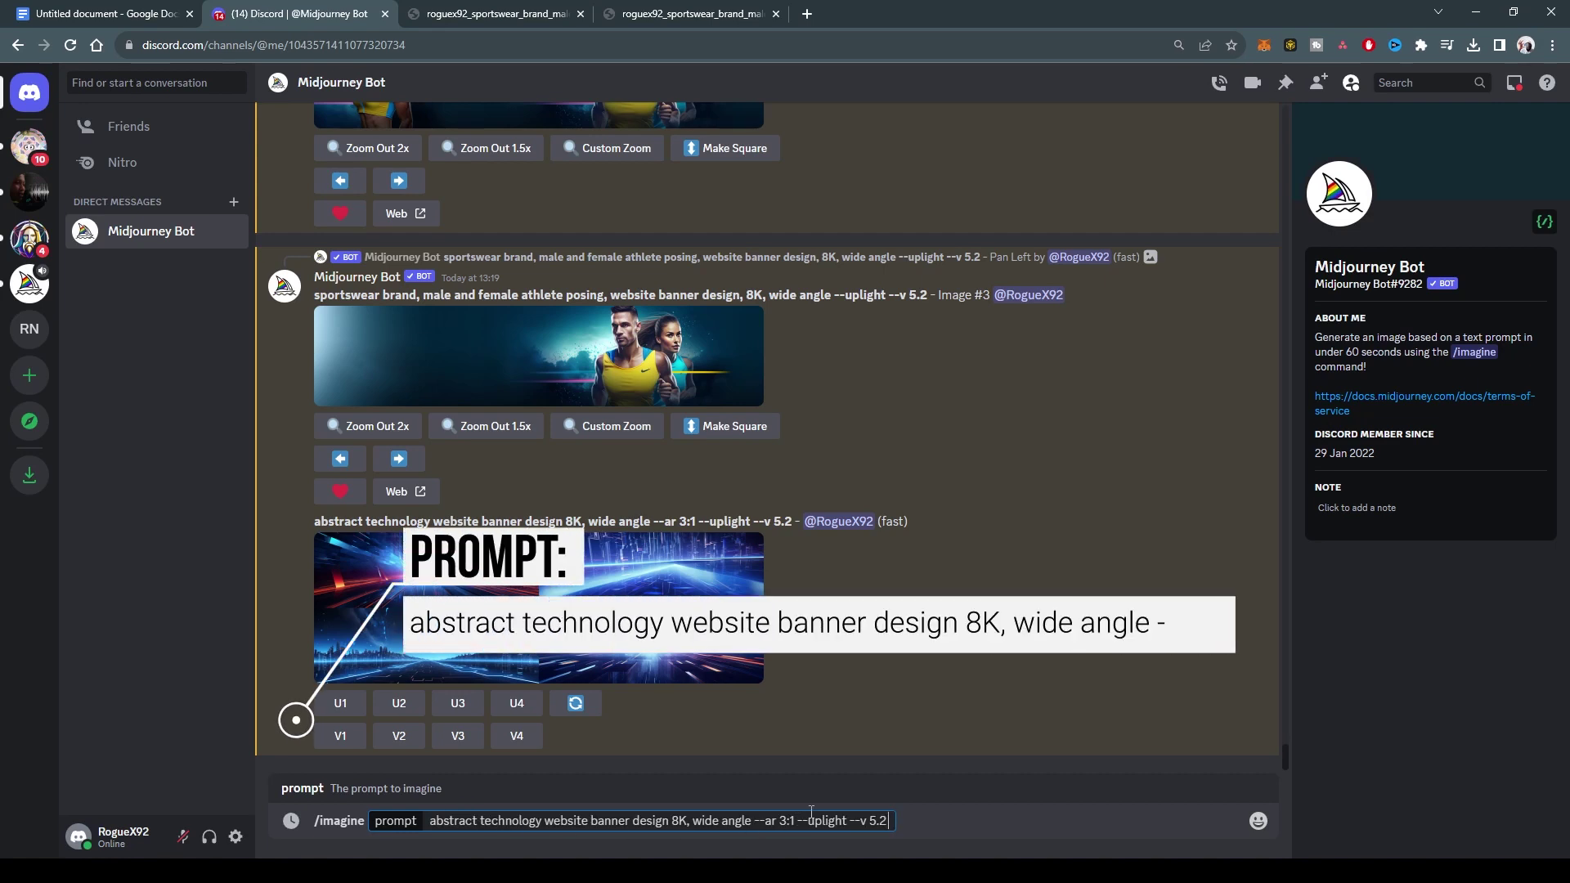
{"action": "left_click", "coordinate": [753, 821]}
{"action": "type", "text": "--"}
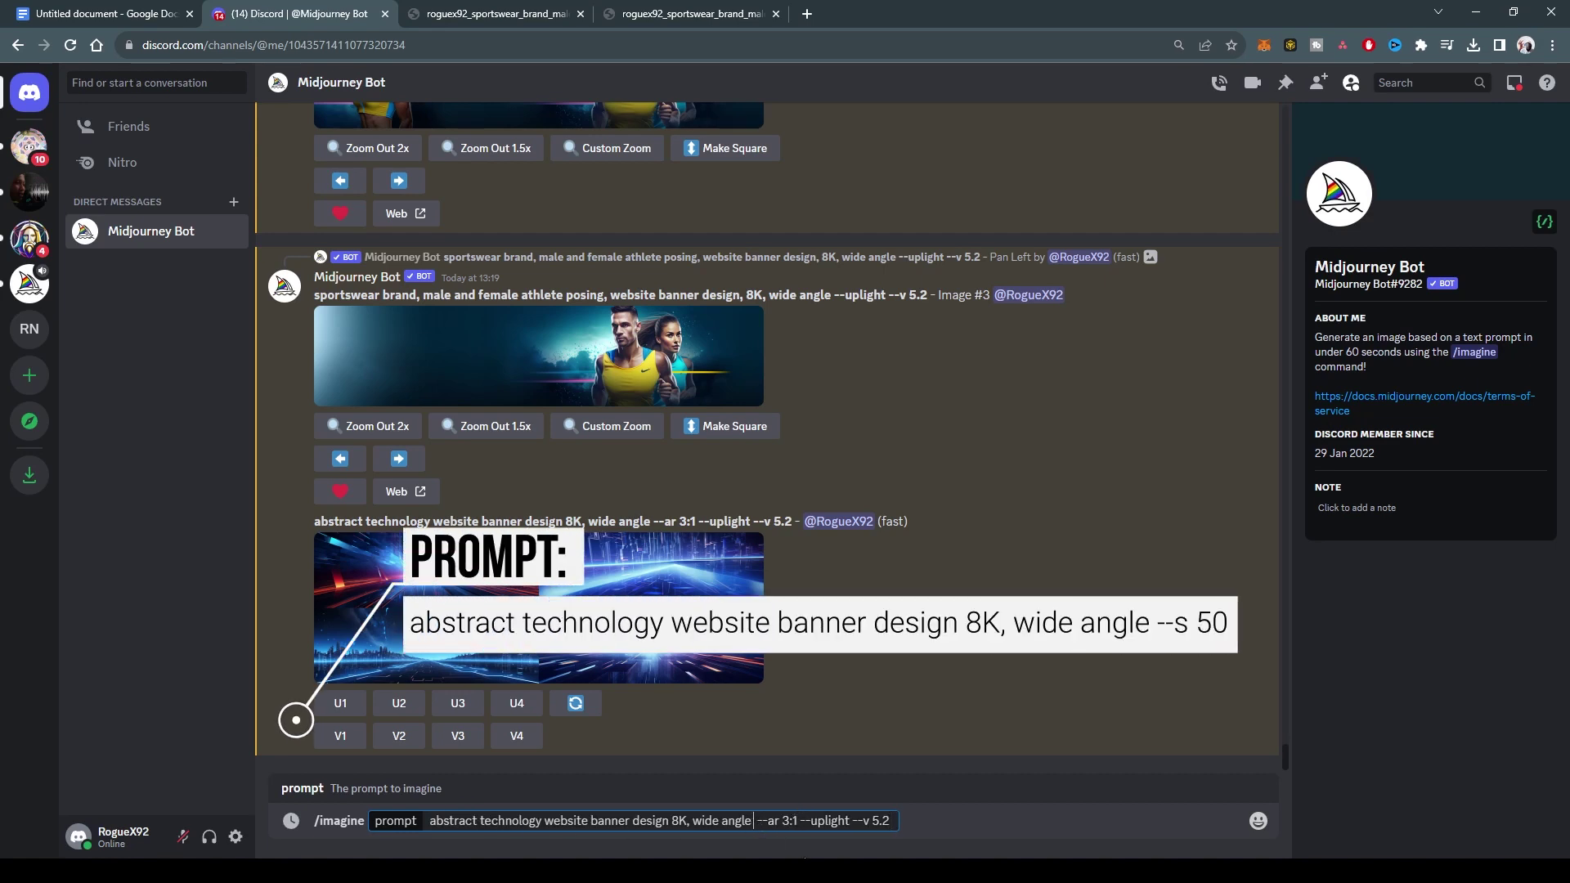
{"action": "type", "text": "s"}
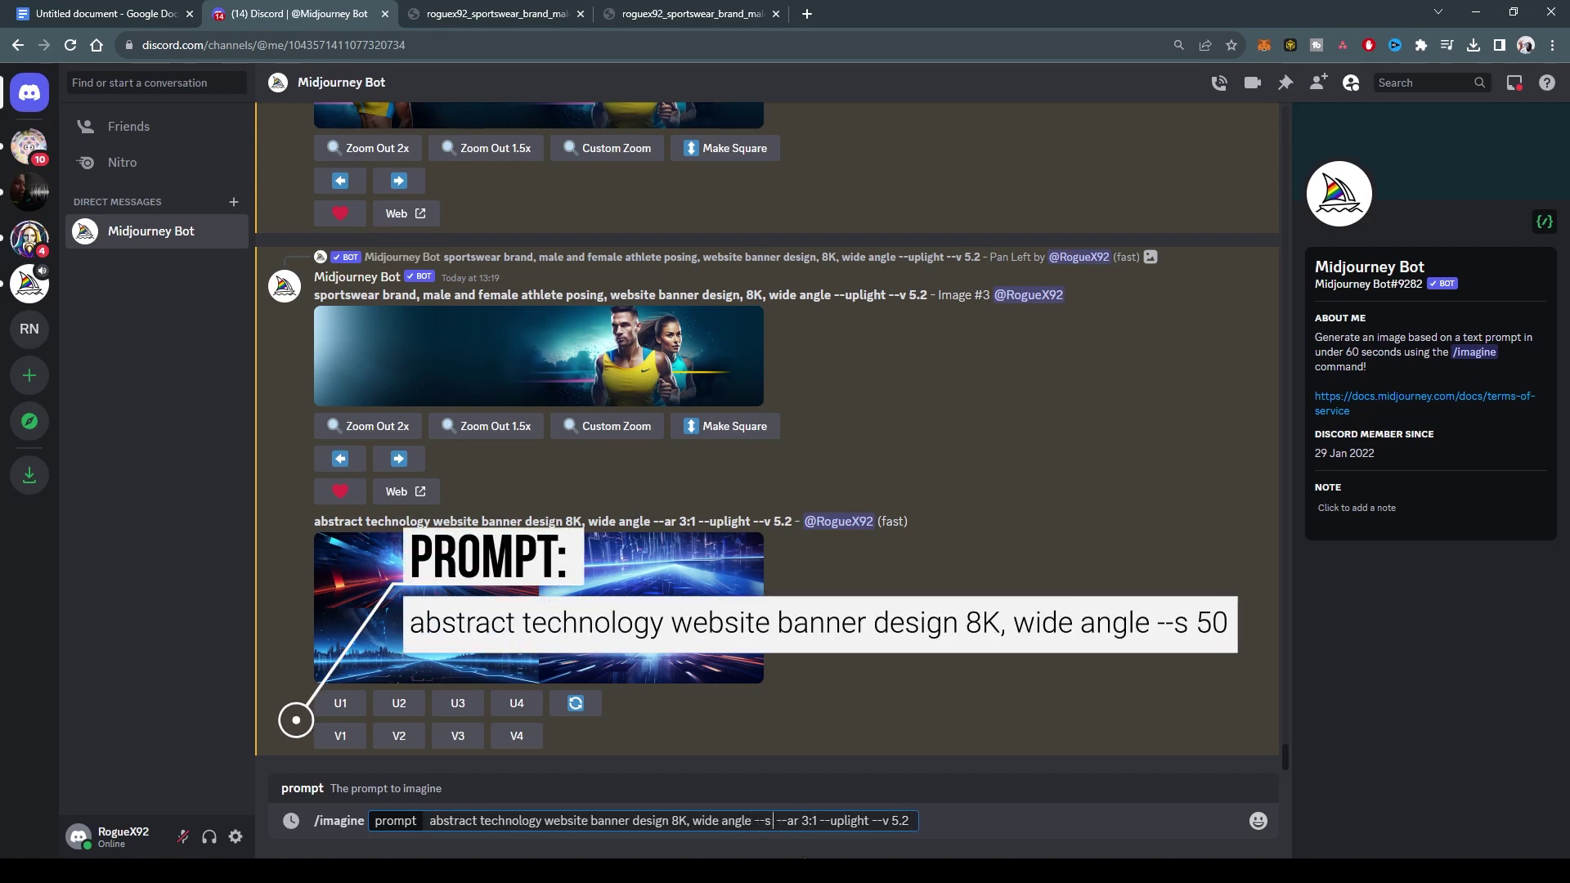
{"action": "type", "text": " 50"}
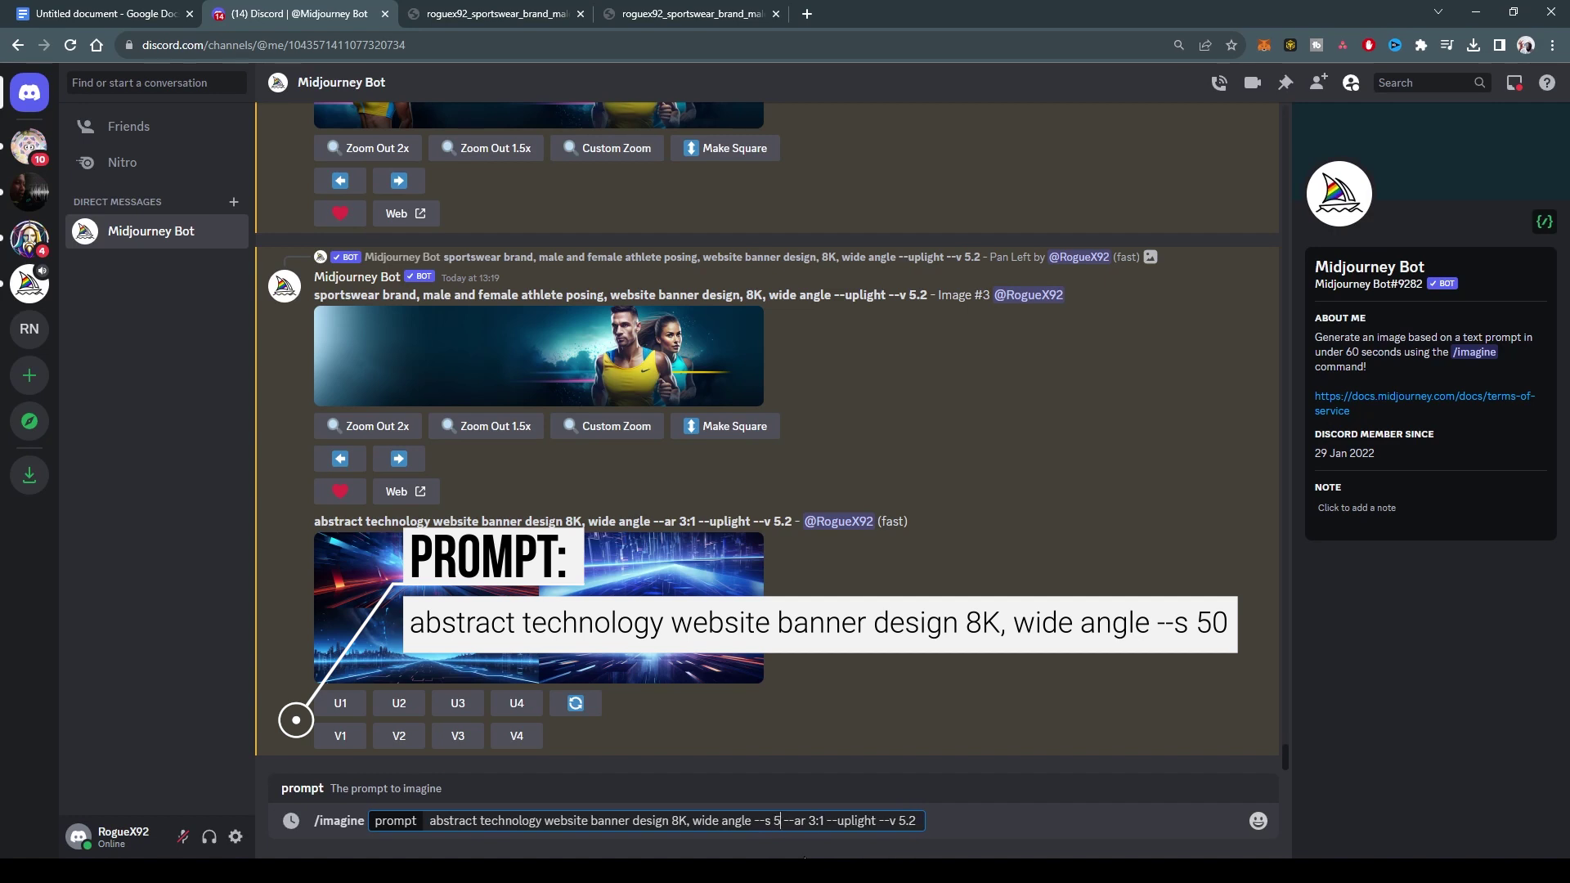
{"action": "key", "text": "ctrl+a"}
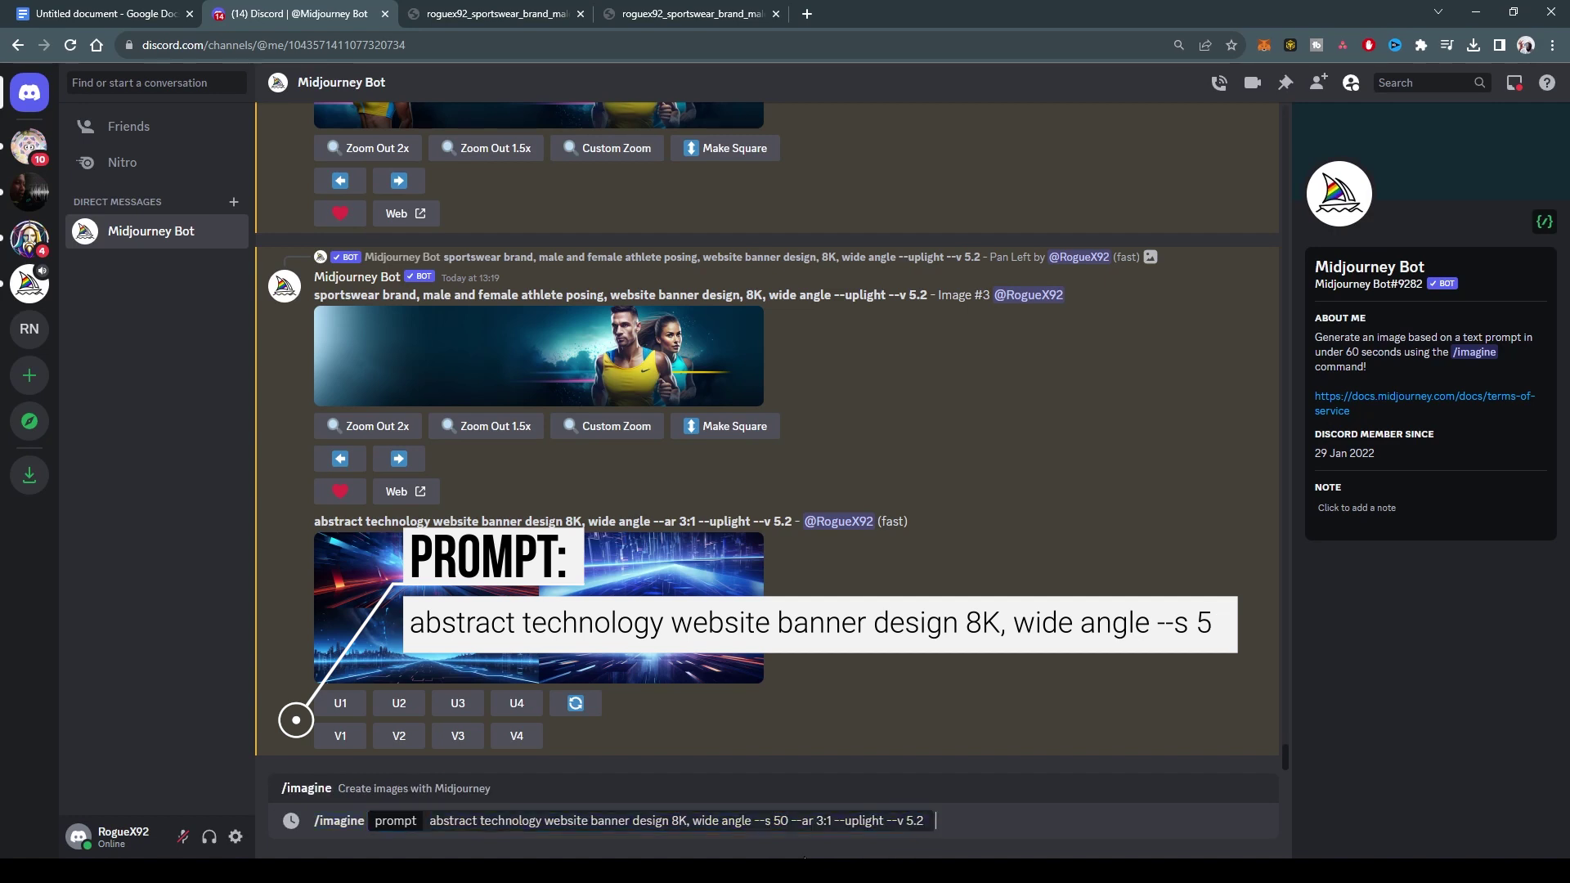
{"action": "key", "text": "Return"}
Submit the same prompt again with the stylize value changed to --s 800.
{"action": "type", "text": "/imagi"}
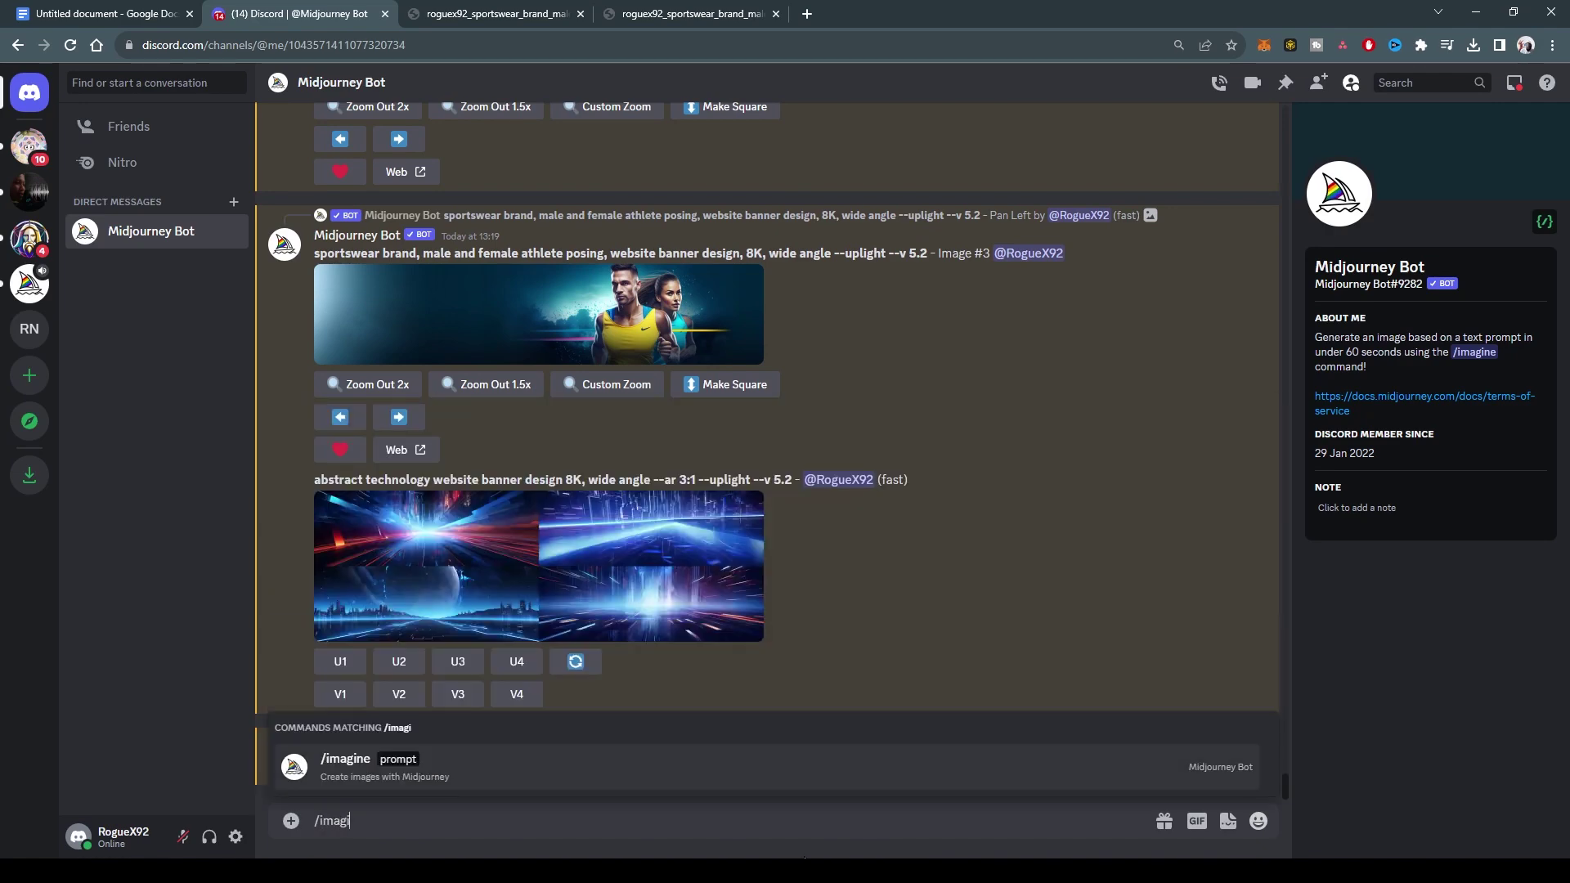
{"action": "key", "text": "Tab"}
{"action": "type", "text": "/imagine prompt:abstract technology website banner design 8K, wide angle --s 50 --ar 3:1 --uplight --v 5.2"}
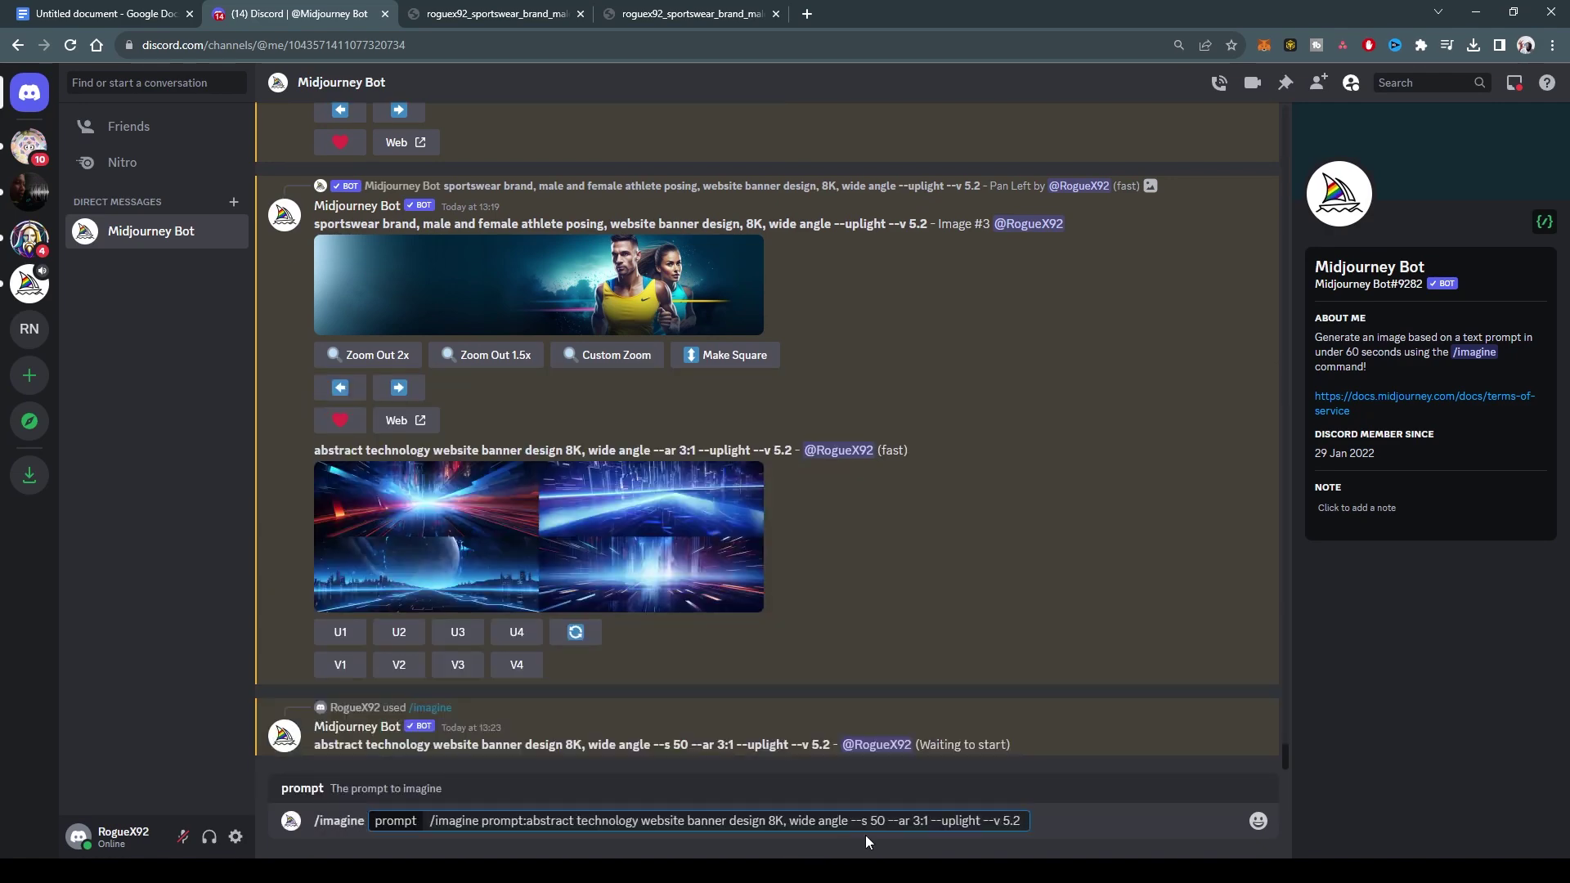
{"action": "left_click_drag", "start_coordinate": [870, 821], "coordinate": [876, 821]}
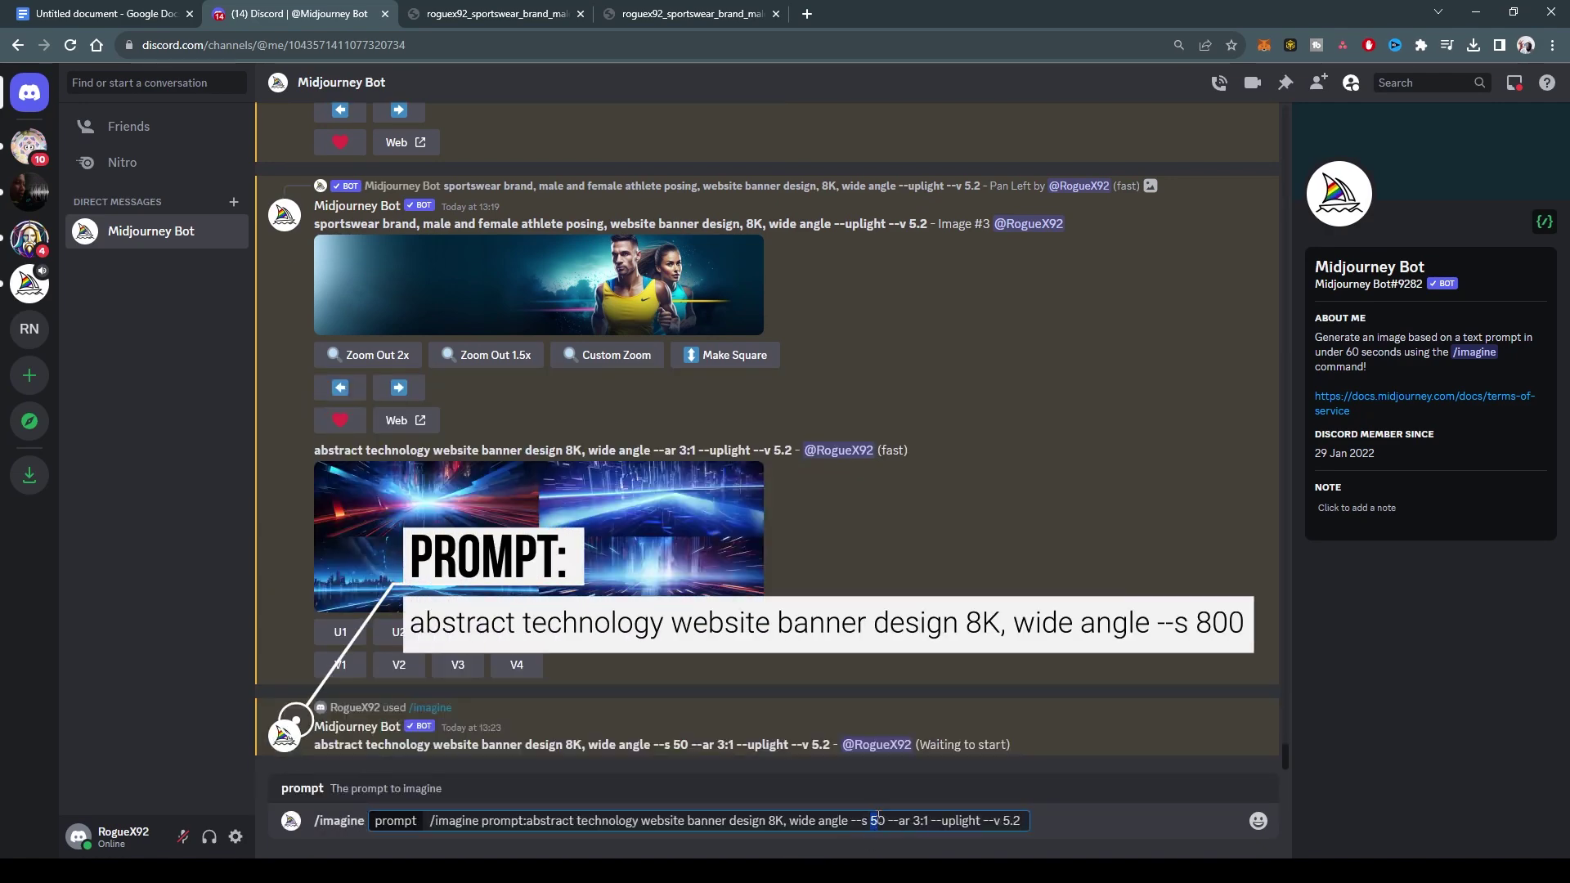
{"action": "type", "text": "80"}
{"action": "key", "text": "Return"}
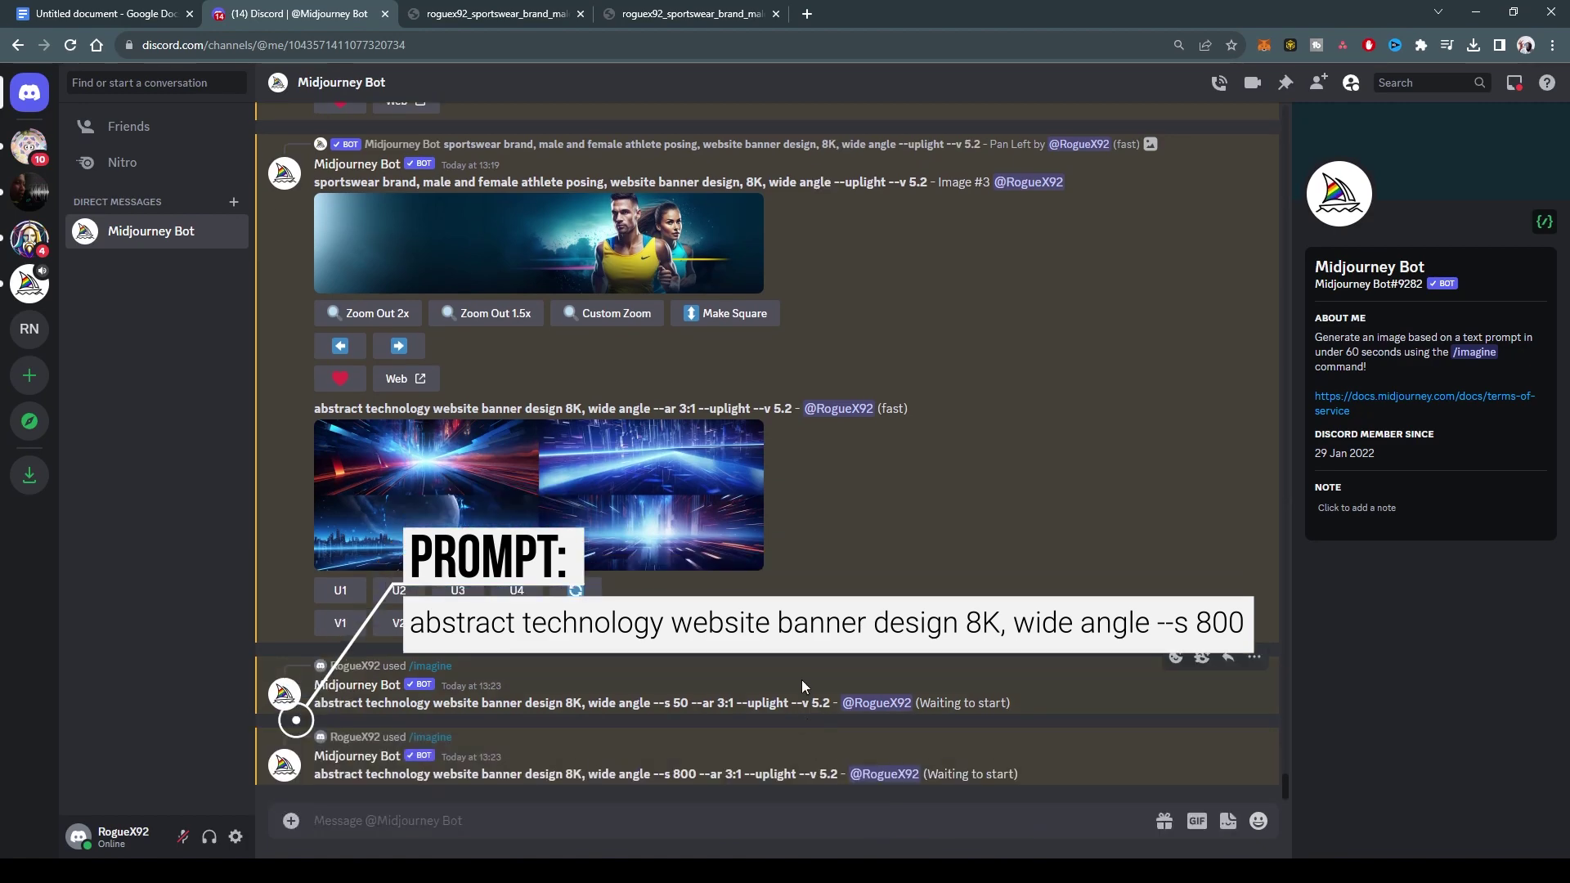
{"action": "left_click", "coordinate": [587, 487]}
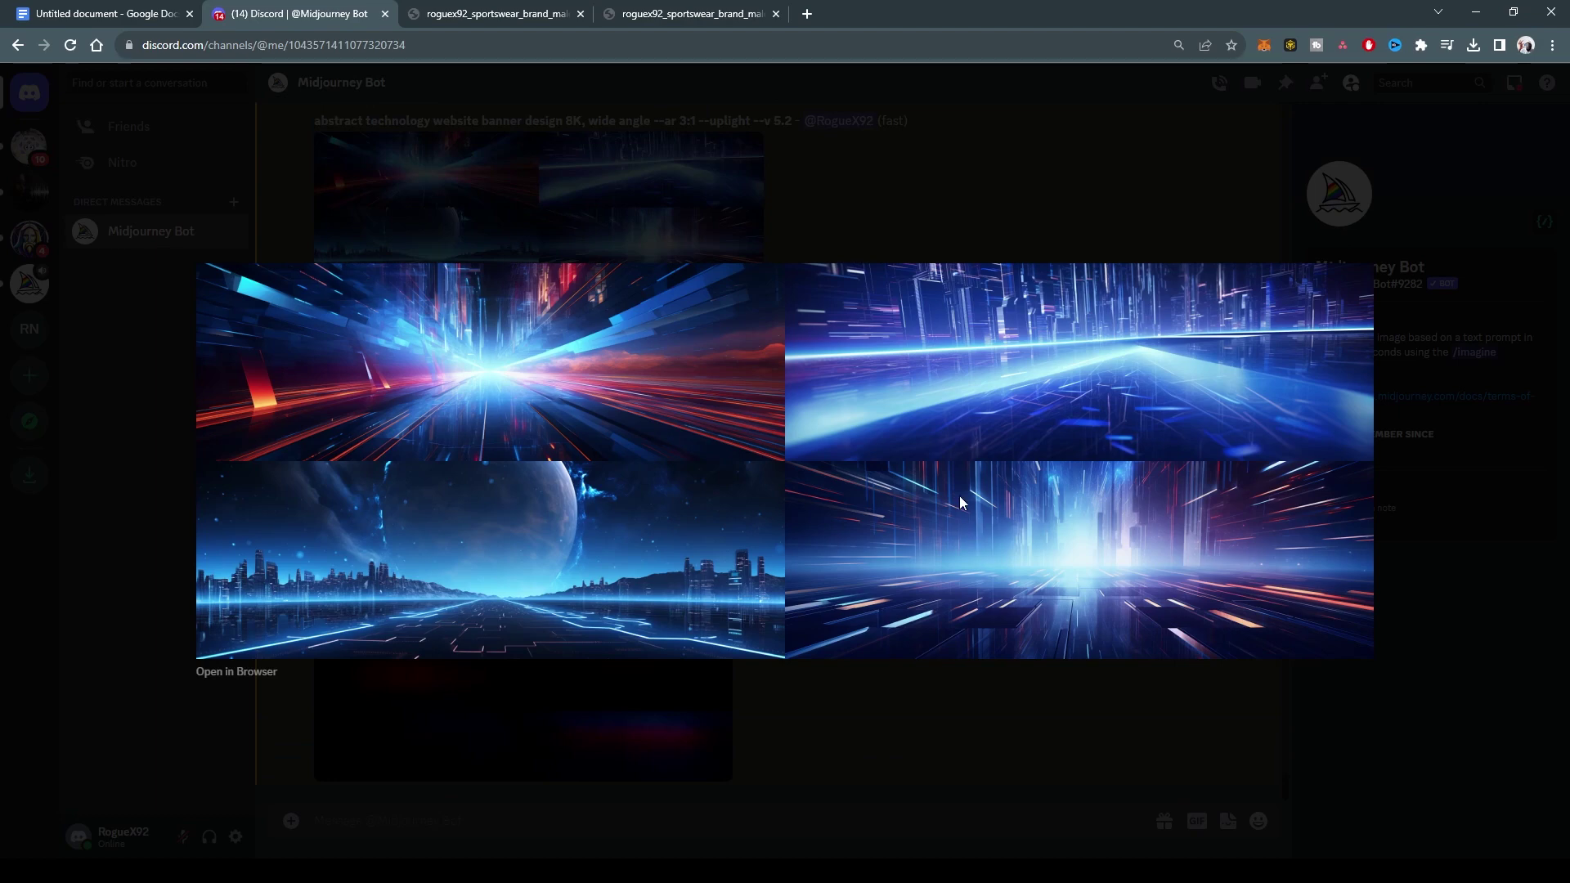
Compare the original abstract technology grid with the finished --s 50 grid.
{"action": "left_click", "coordinate": [932, 679]}
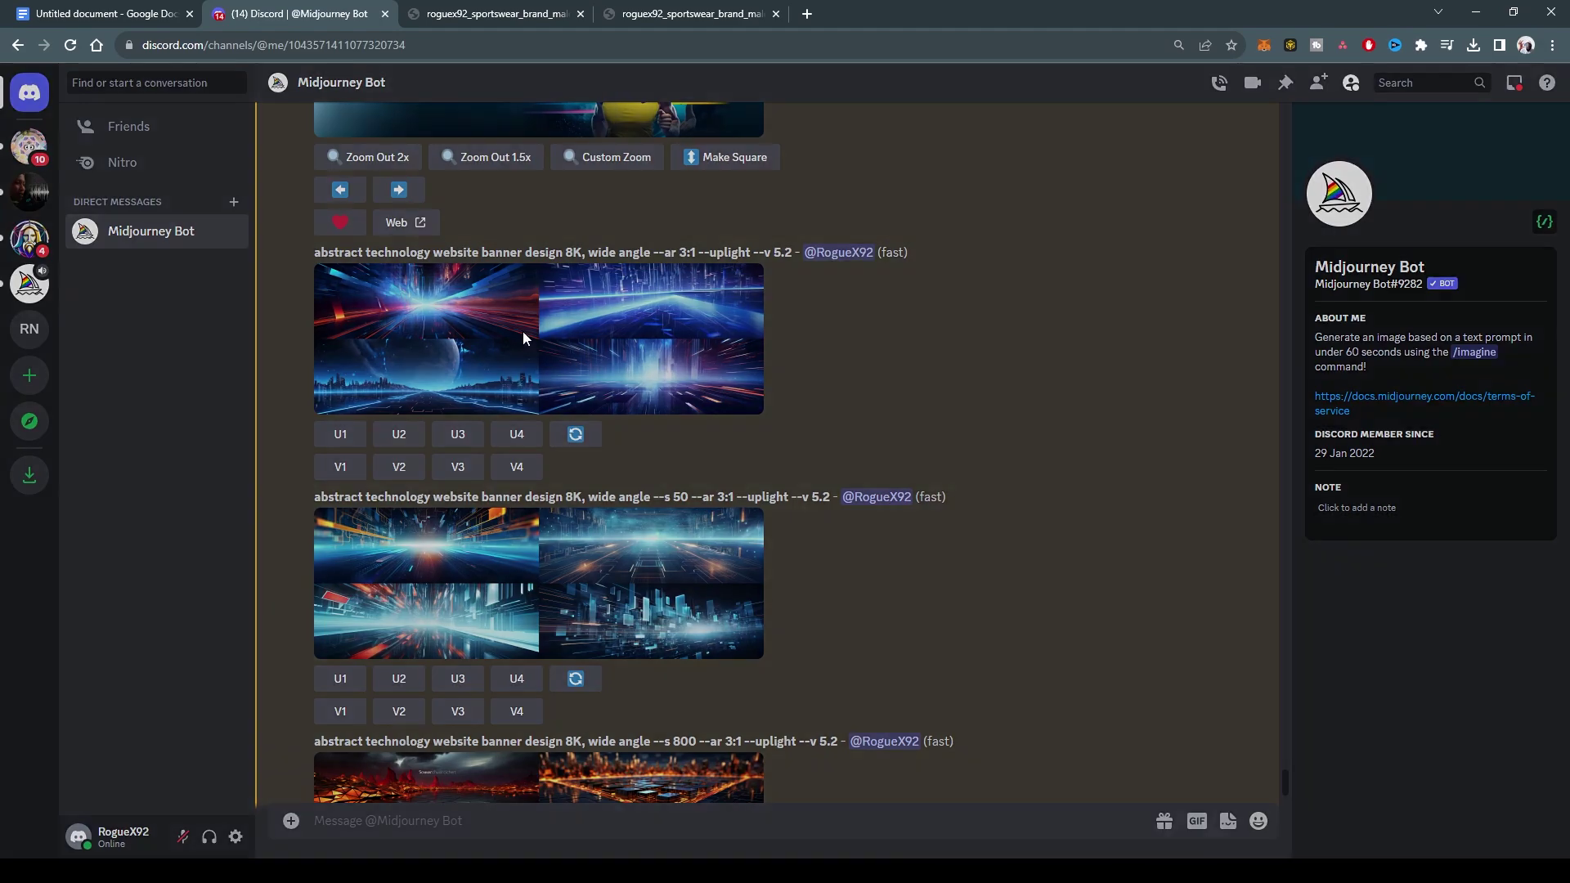
{"action": "left_click", "coordinate": [523, 337]}
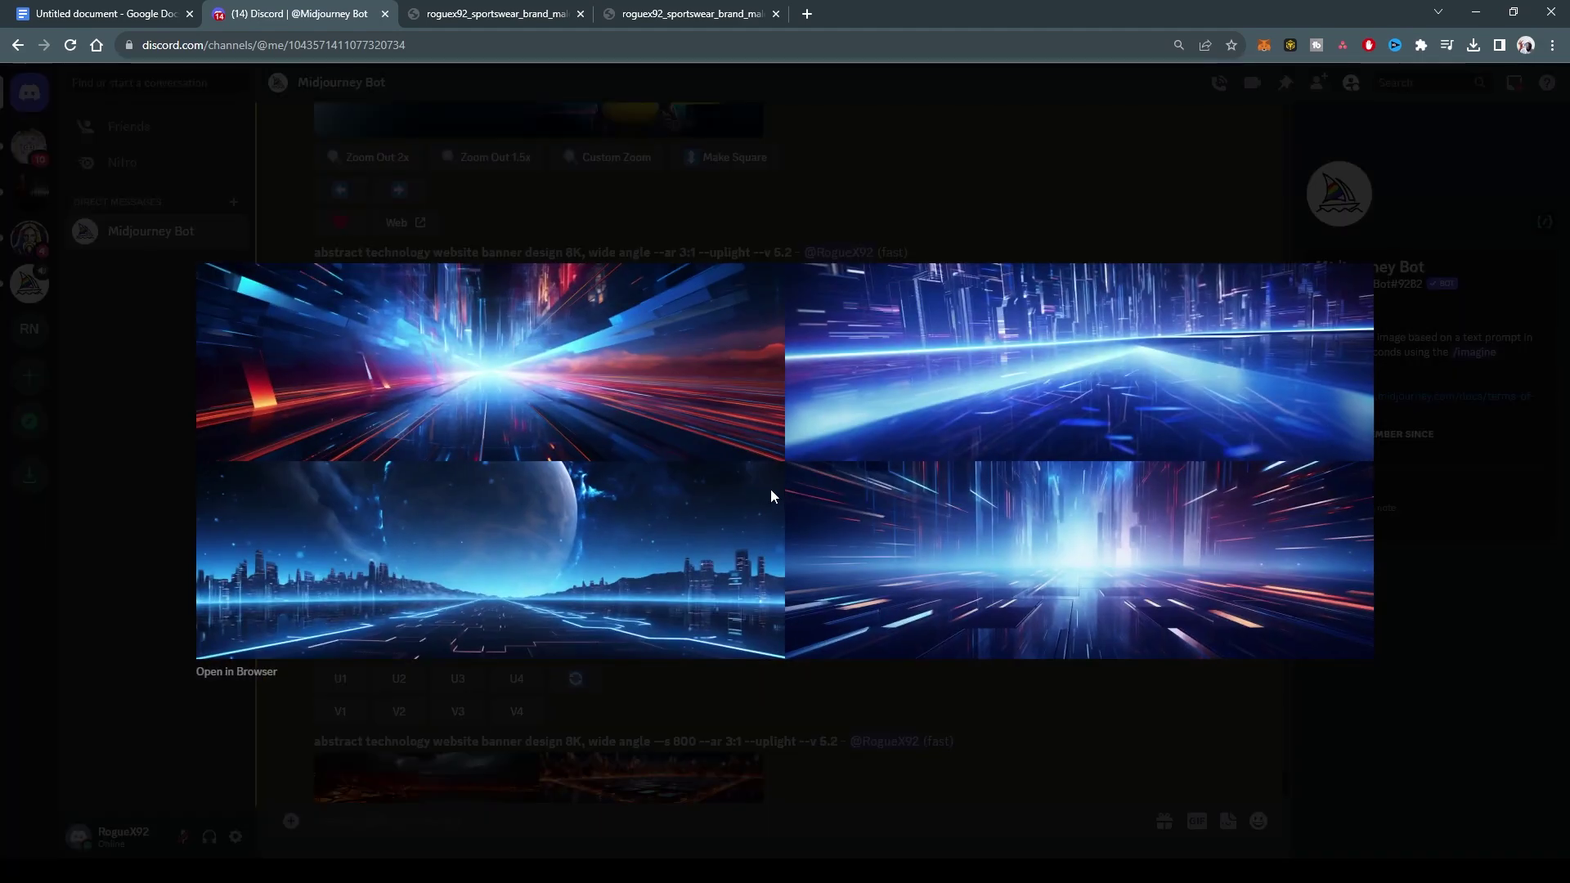
{"action": "left_click", "coordinate": [930, 761]}
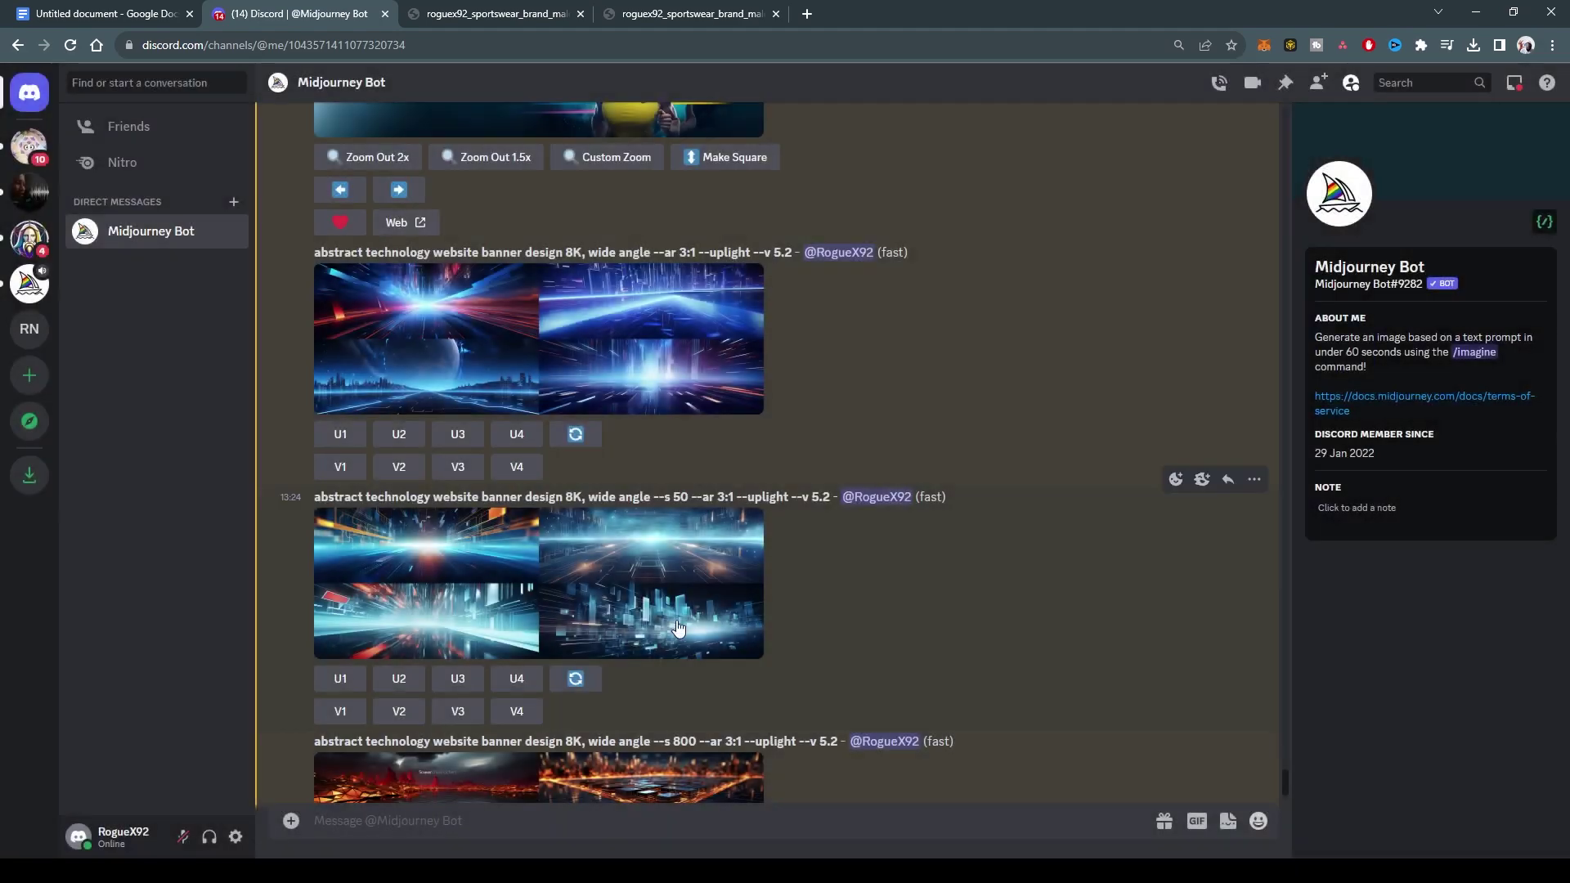
{"action": "left_click", "coordinate": [542, 547]}
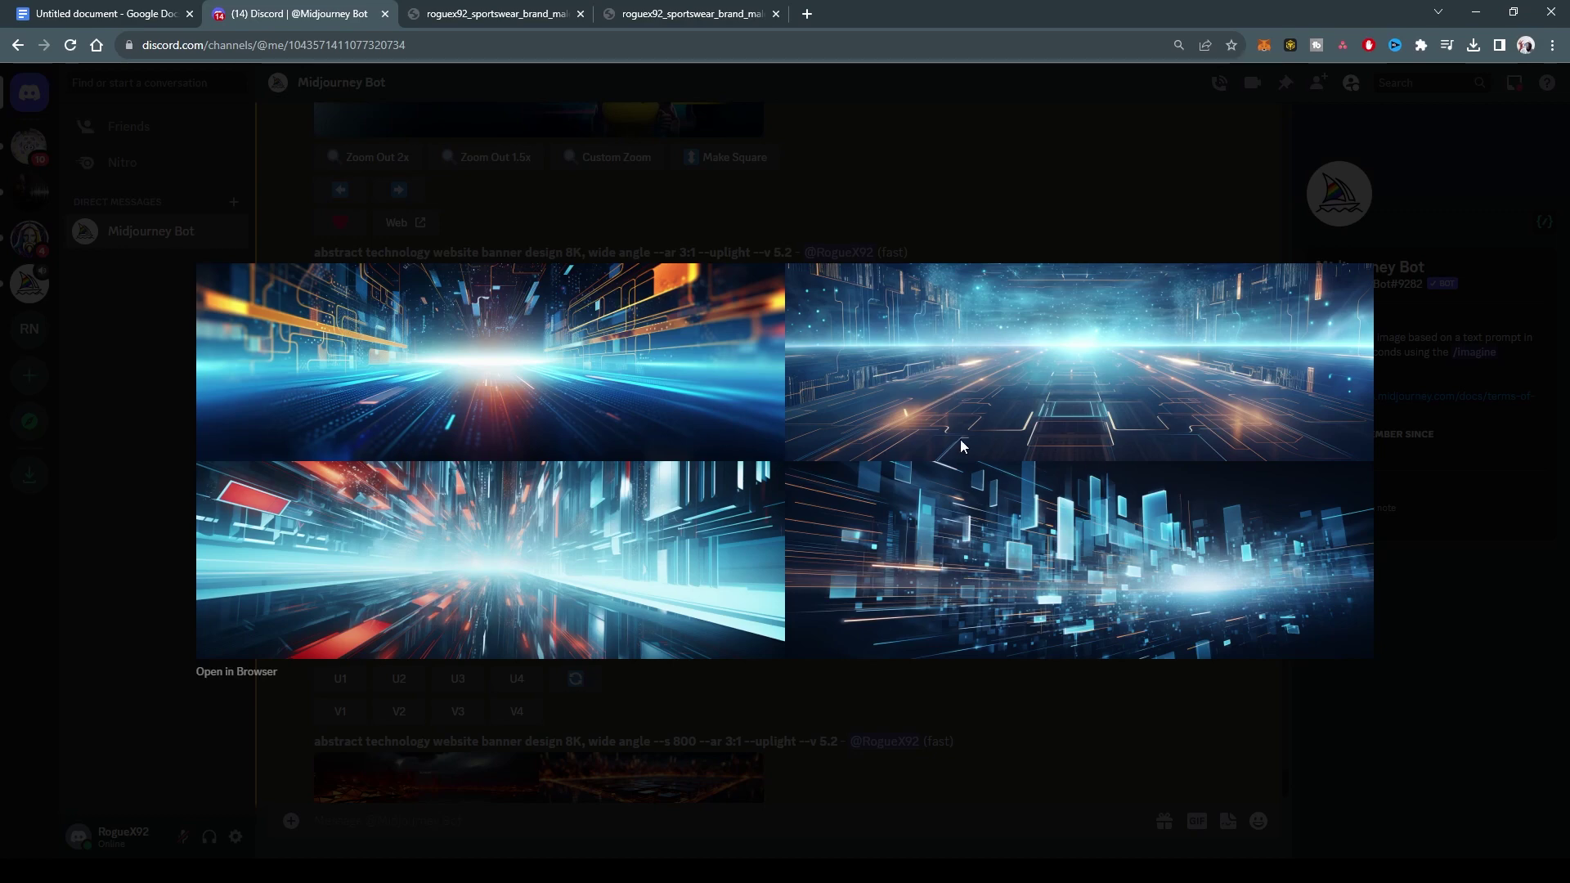
{"action": "left_click", "coordinate": [963, 699]}
Review the --s 800 grid and upscale its image #2, the glowing orange city grid.
{"action": "scroll", "coordinate": [965, 690], "scroll_direction": "down", "scroll_amount": 3}
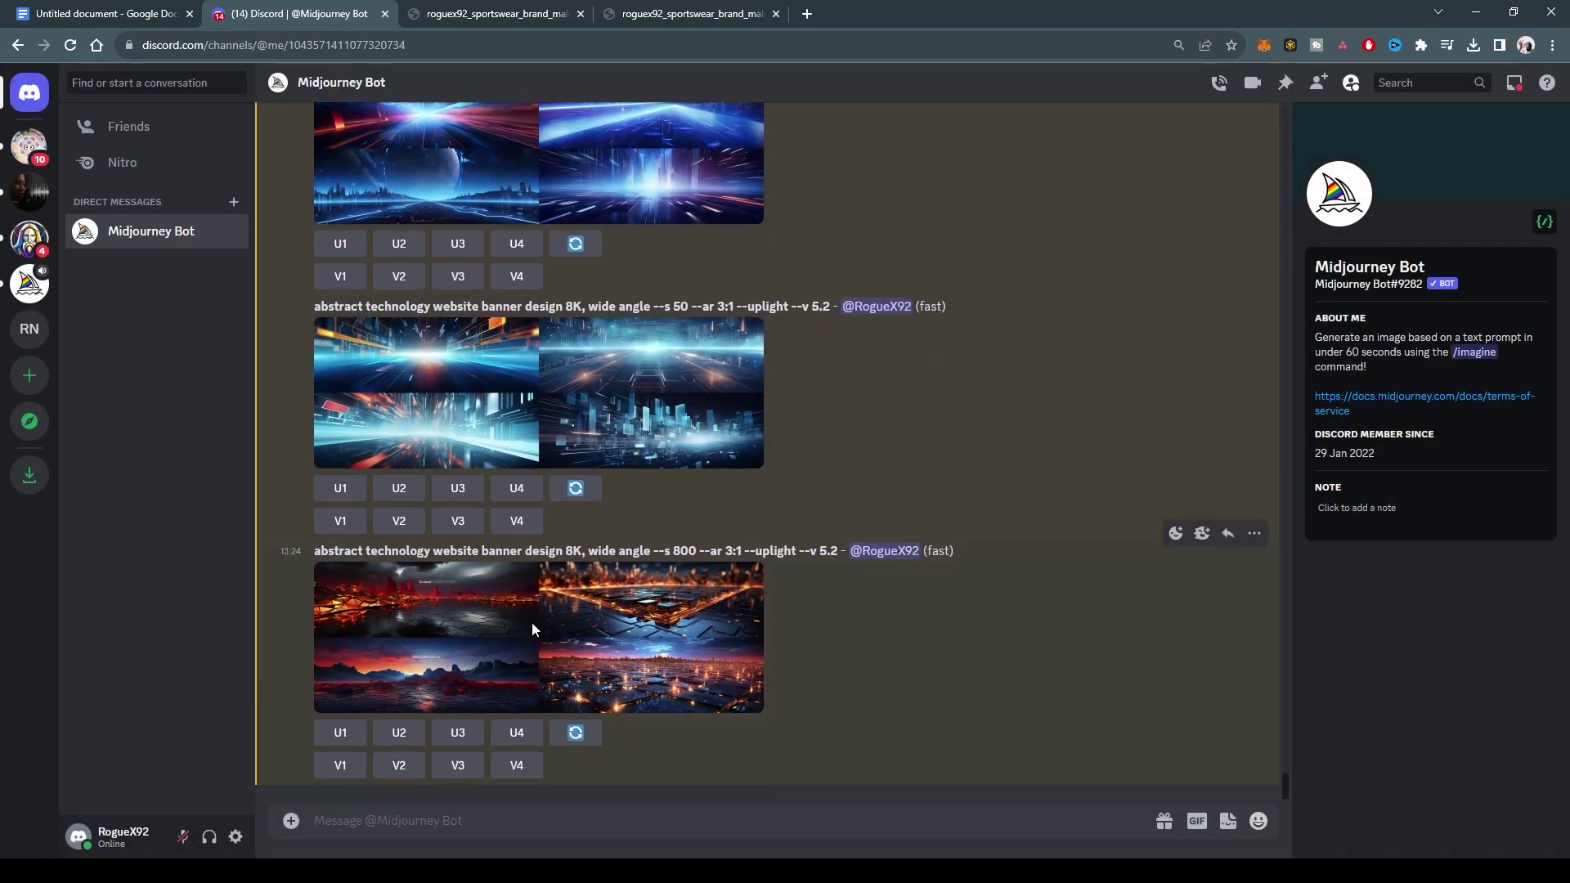
{"action": "left_click", "coordinate": [715, 659]}
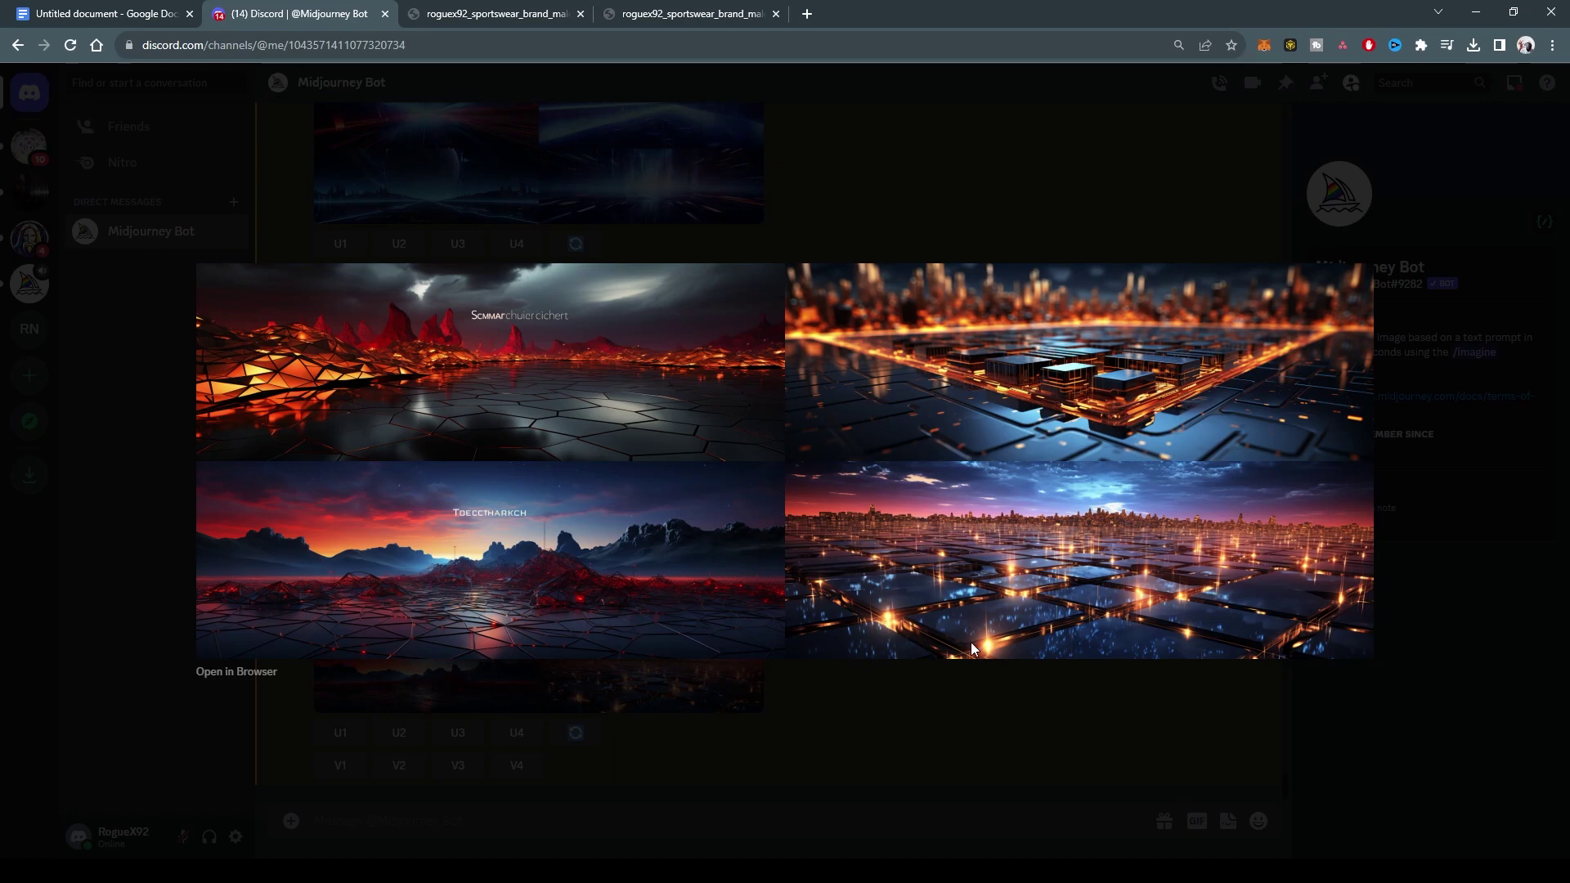
{"action": "left_click", "coordinate": [915, 729]}
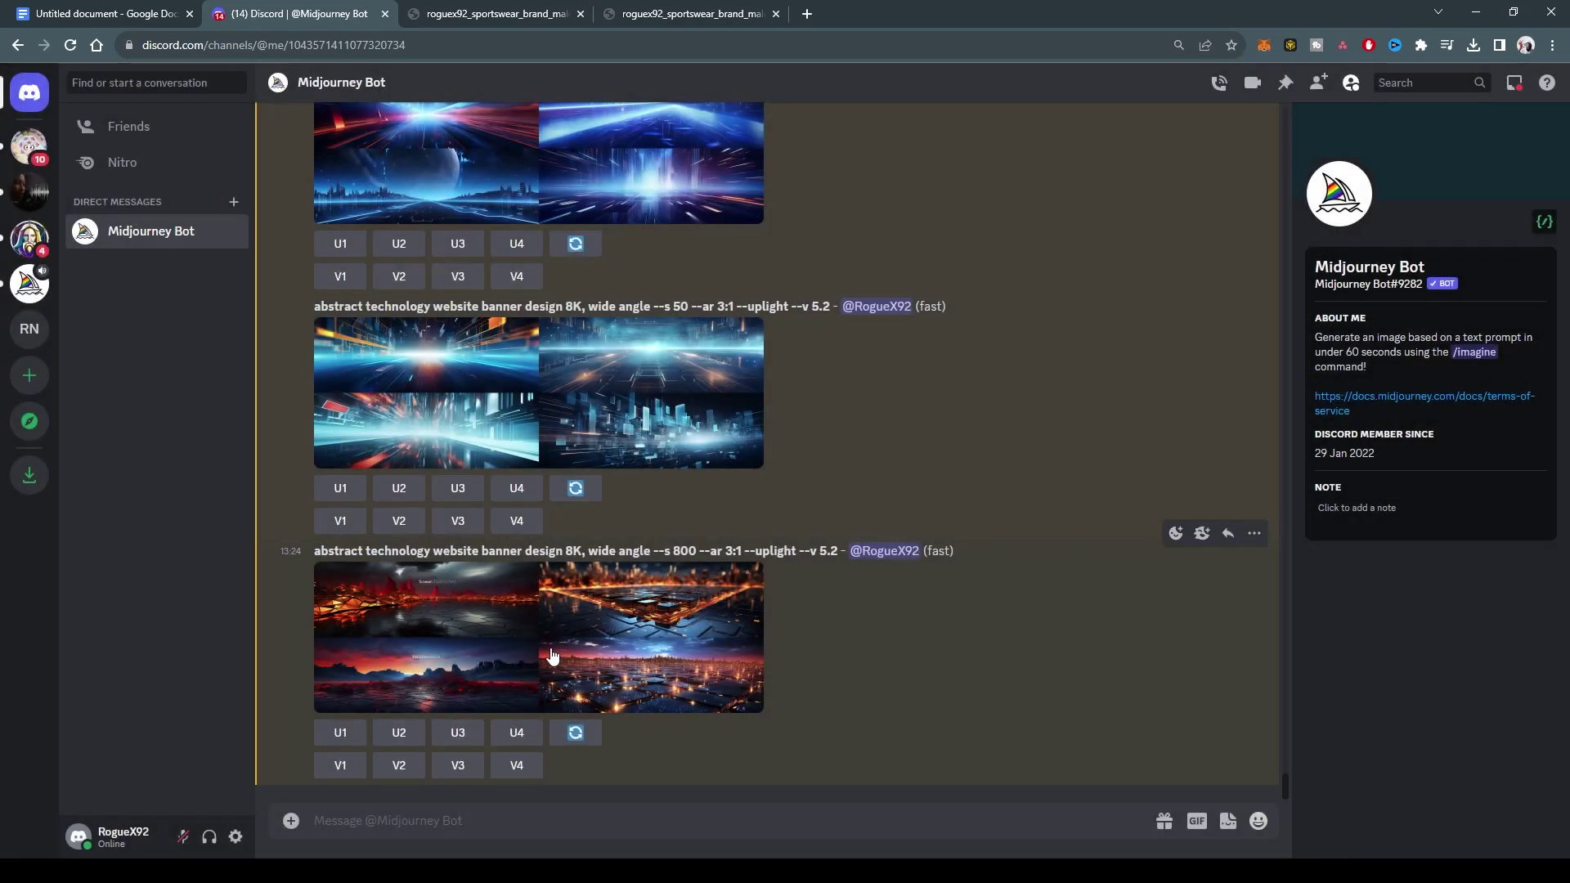
{"action": "left_click", "coordinate": [400, 733]}
{"action": "left_click", "coordinate": [635, 535]}
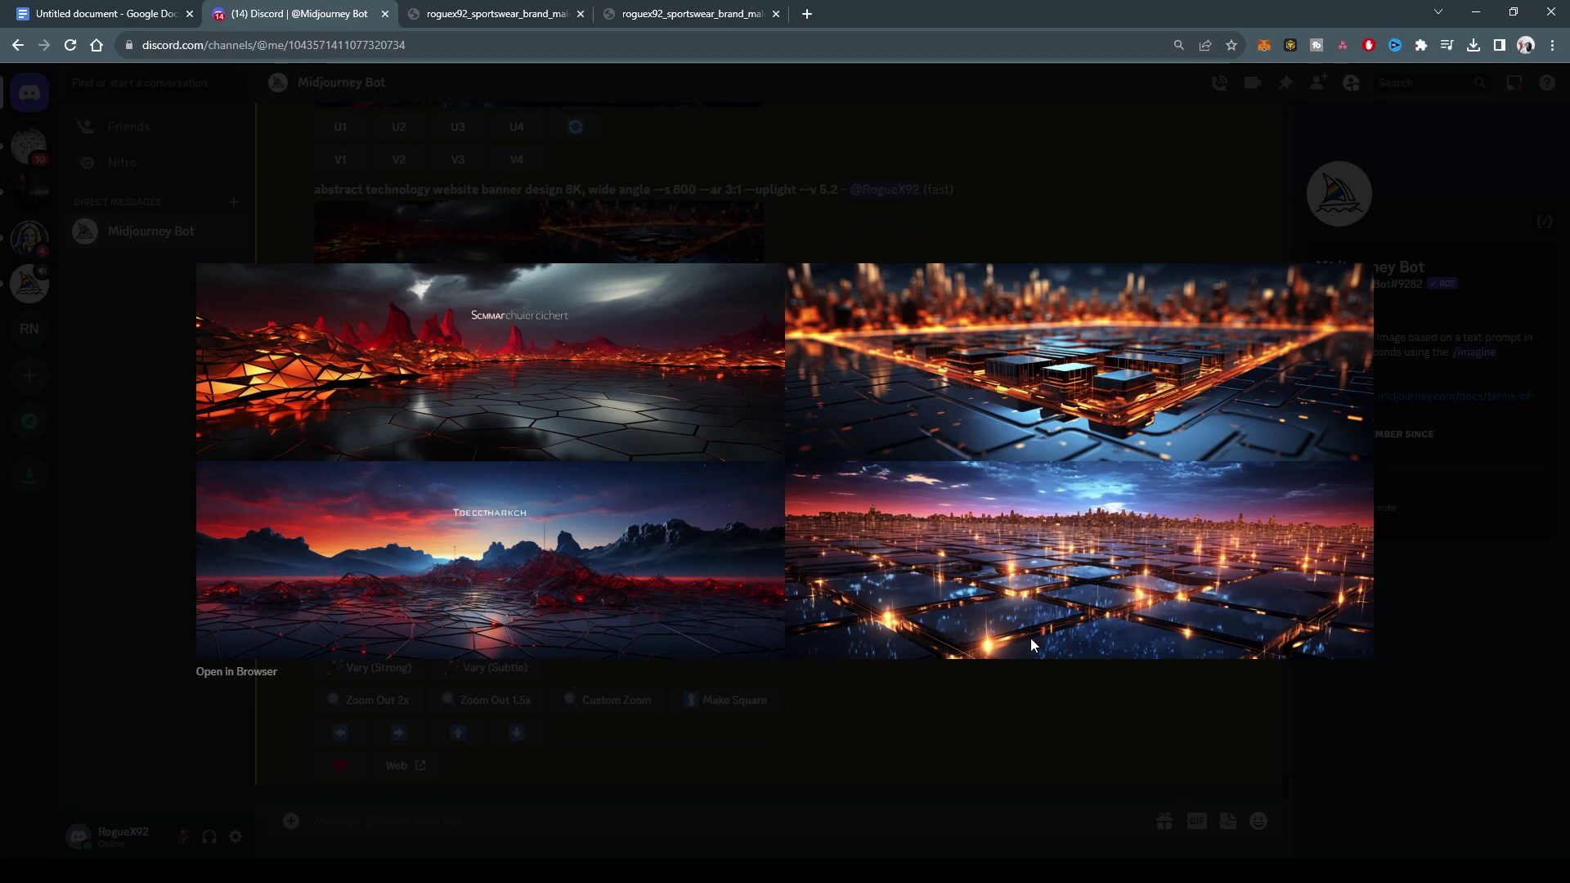
{"action": "left_click", "coordinate": [999, 708]}
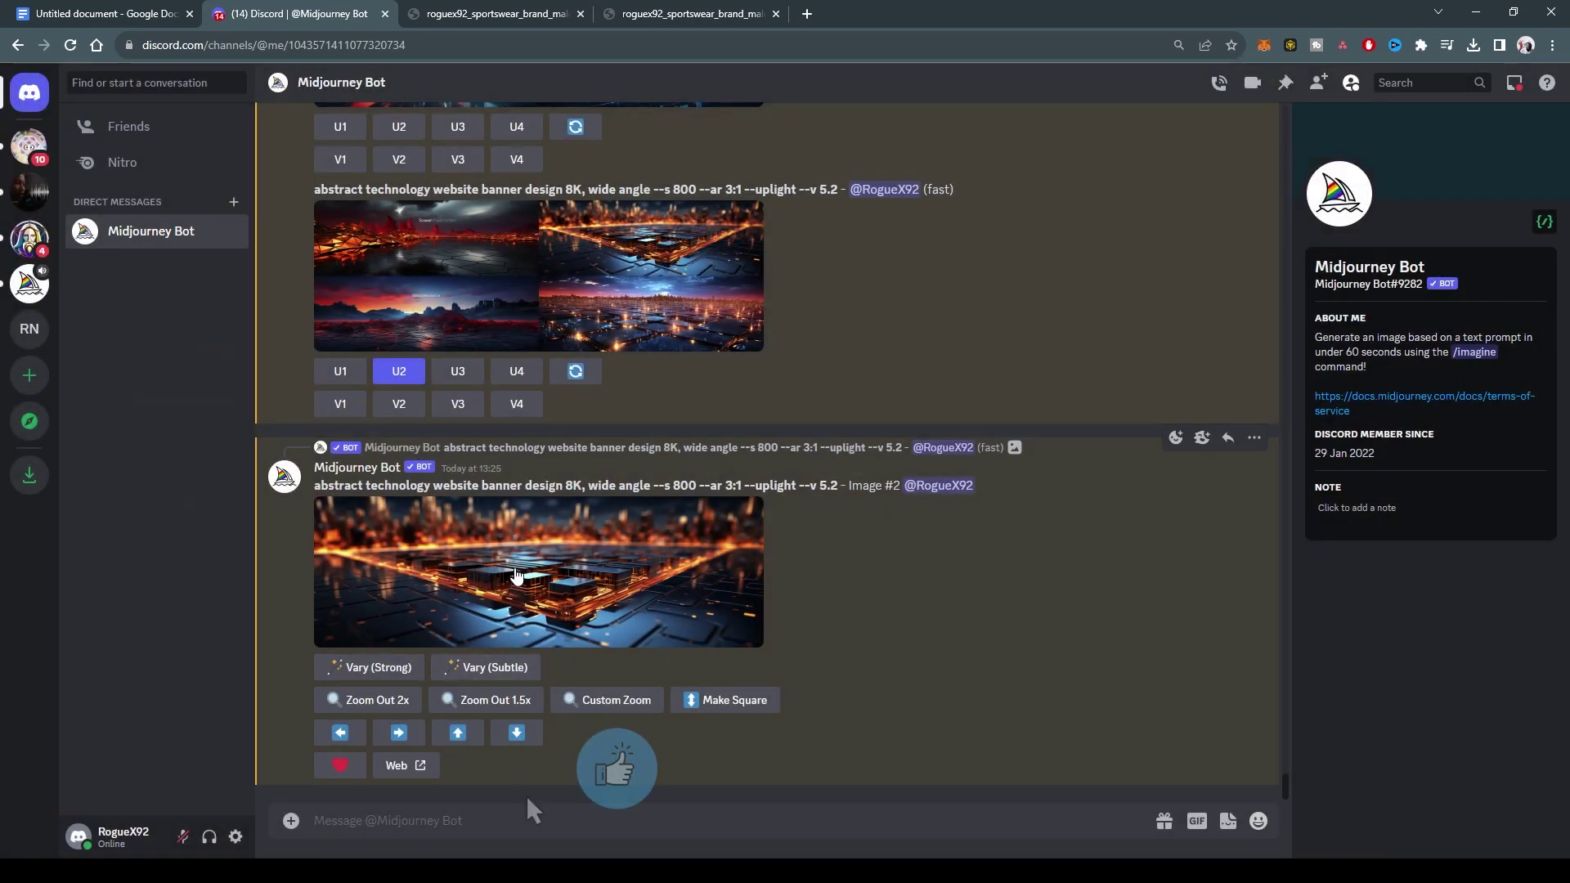
Submit a Pan Left job on the upscaled --s 800 city-grid image #2.
{"action": "left_click", "coordinate": [516, 576]}
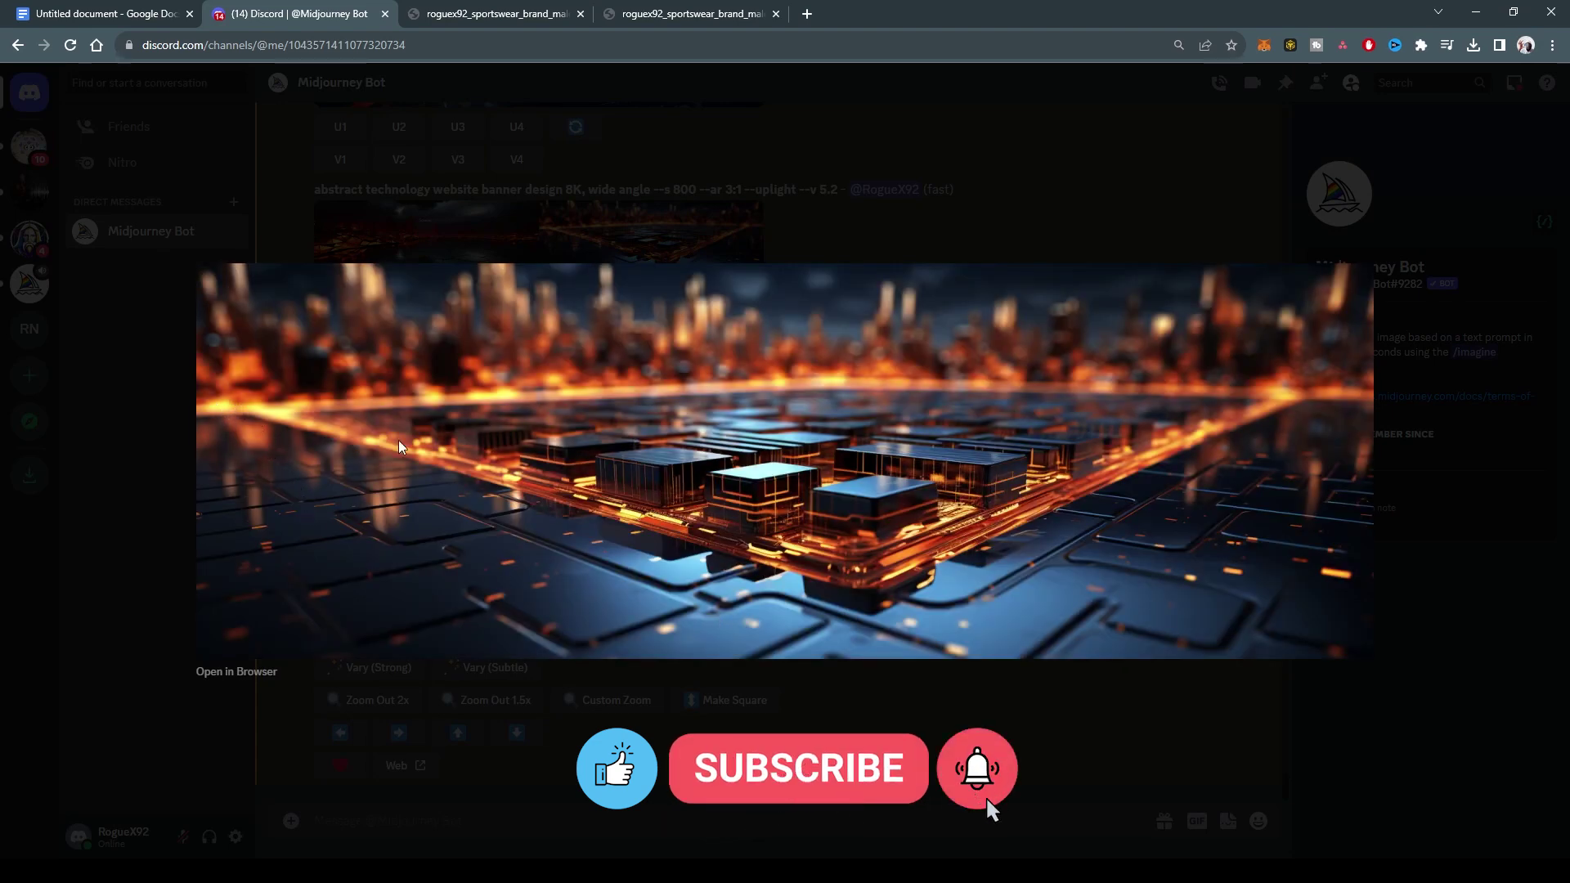
{"action": "left_click", "coordinate": [343, 730]}
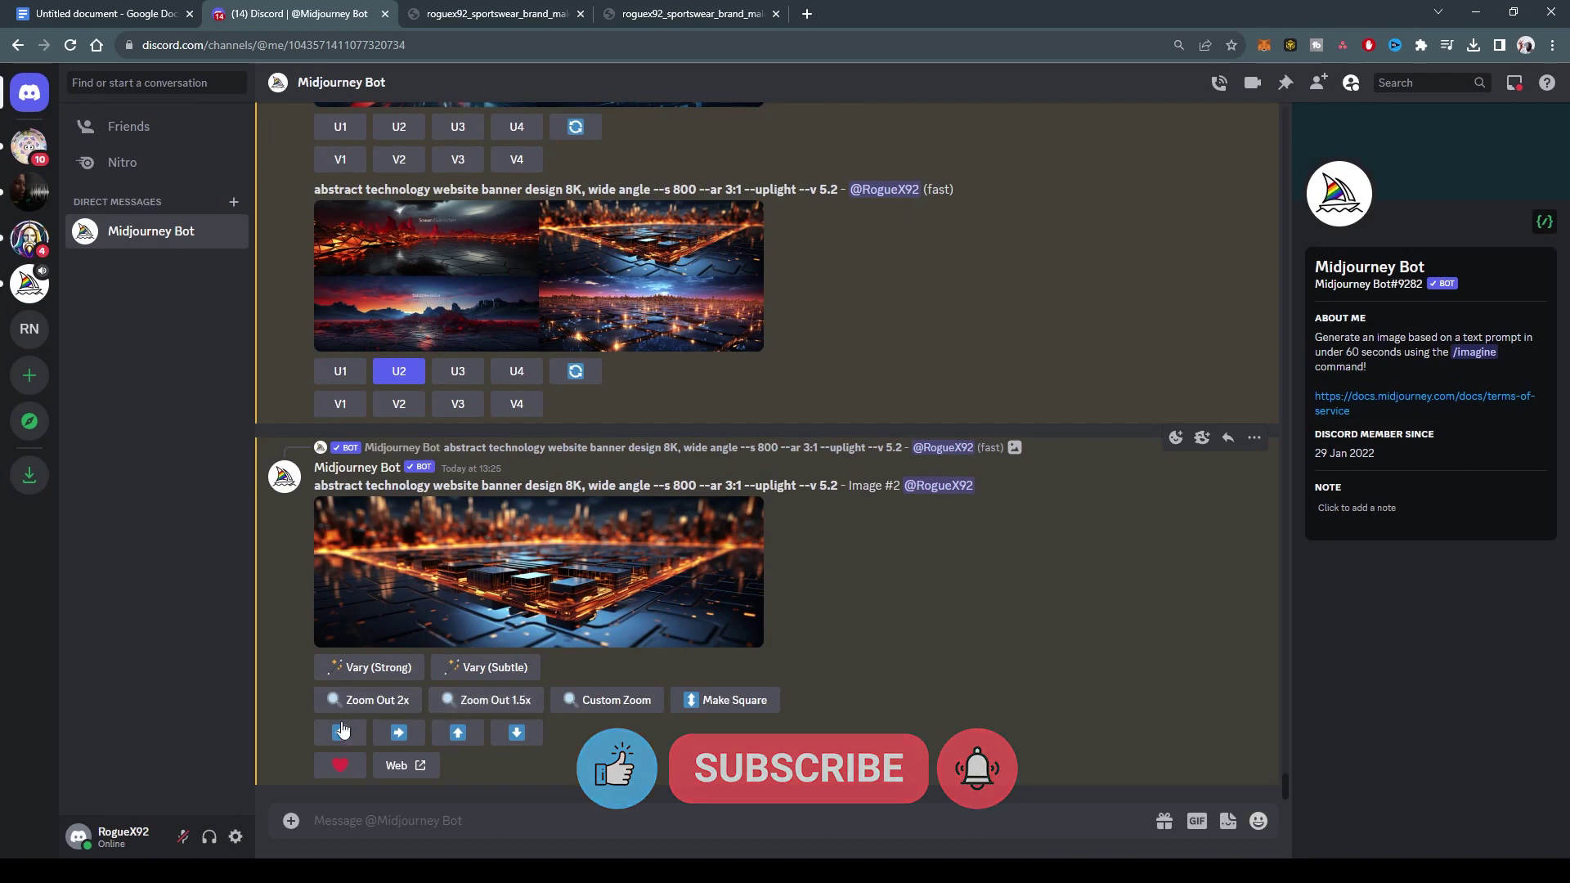
{"action": "left_click", "coordinate": [343, 729]}
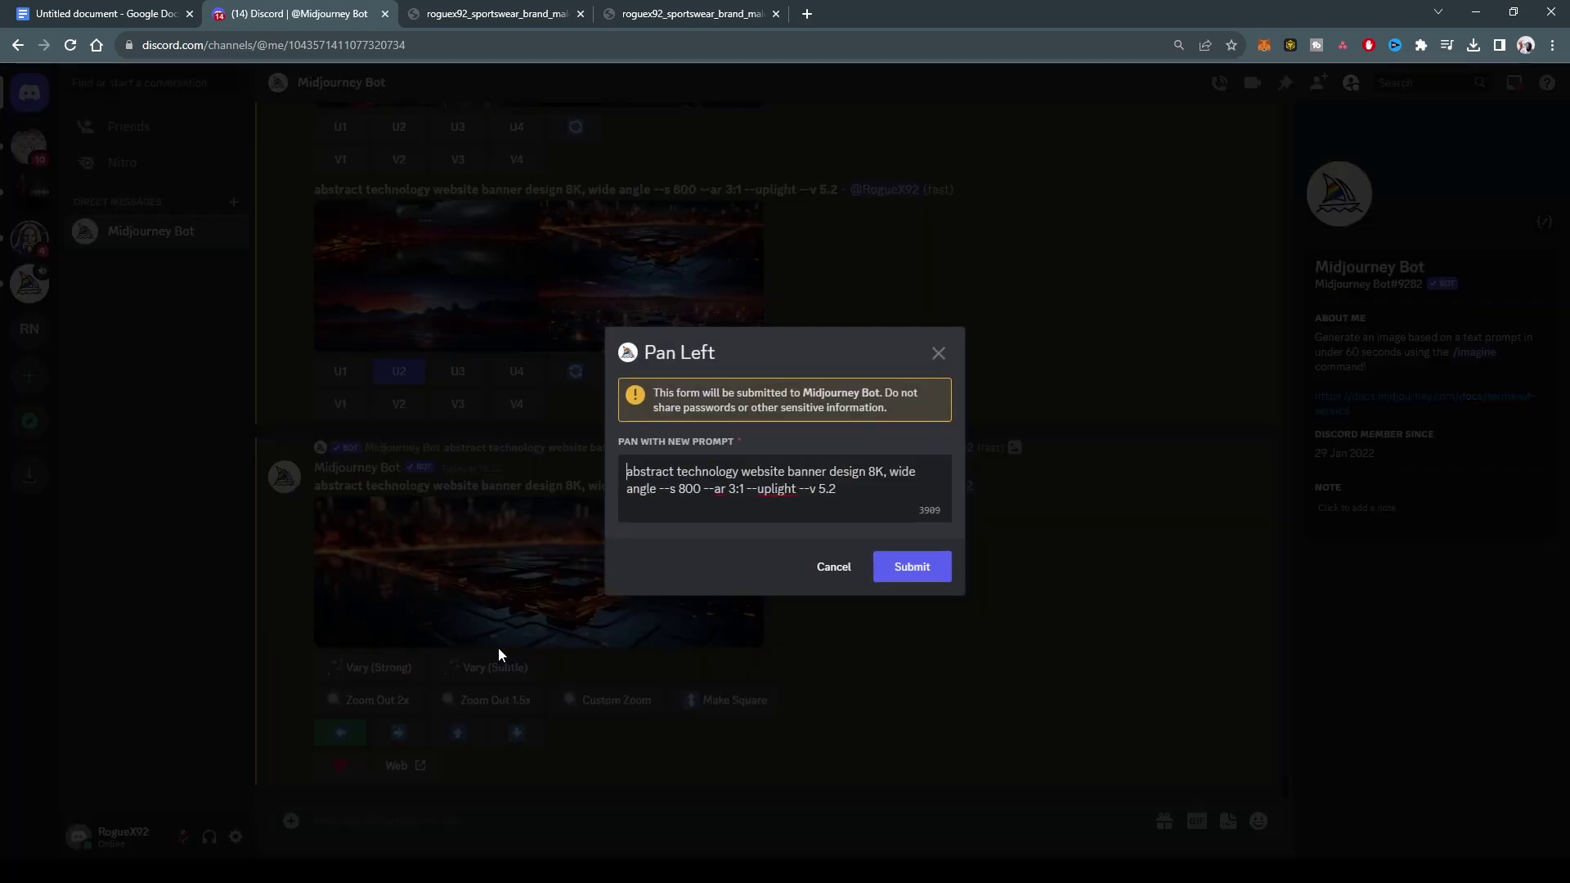
{"action": "left_click", "coordinate": [914, 572]}
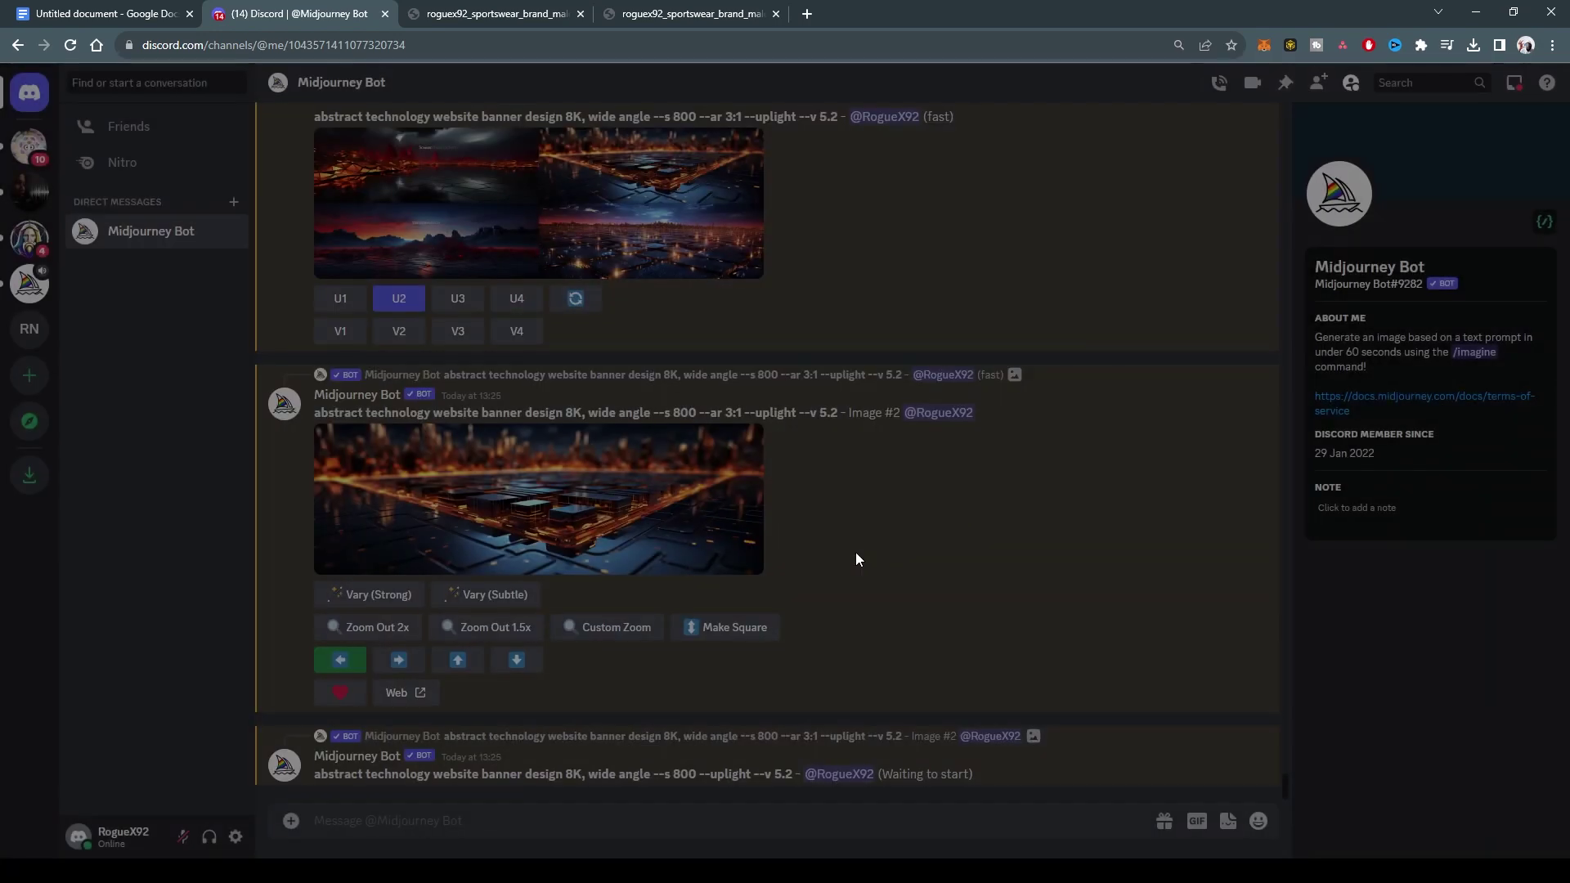
{"action": "scroll", "coordinate": [817, 562], "scroll_direction": "up", "scroll_amount": 4}
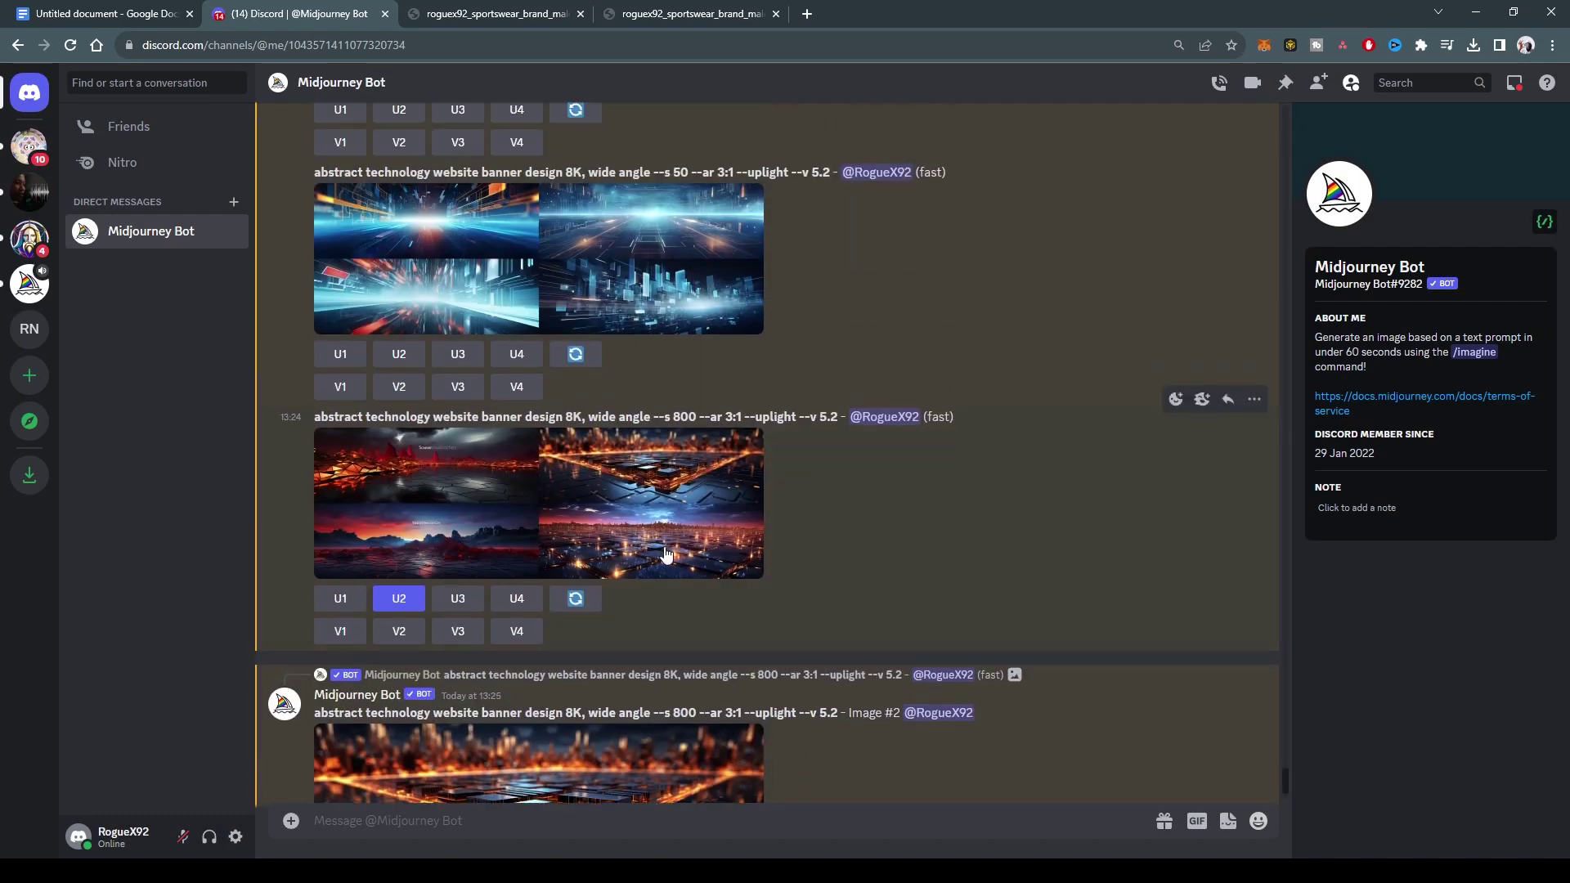
Upscale banners 1 and 3 of the --s 800 grid and open upscaled Image #1.
{"action": "left_click", "coordinate": [628, 536]}
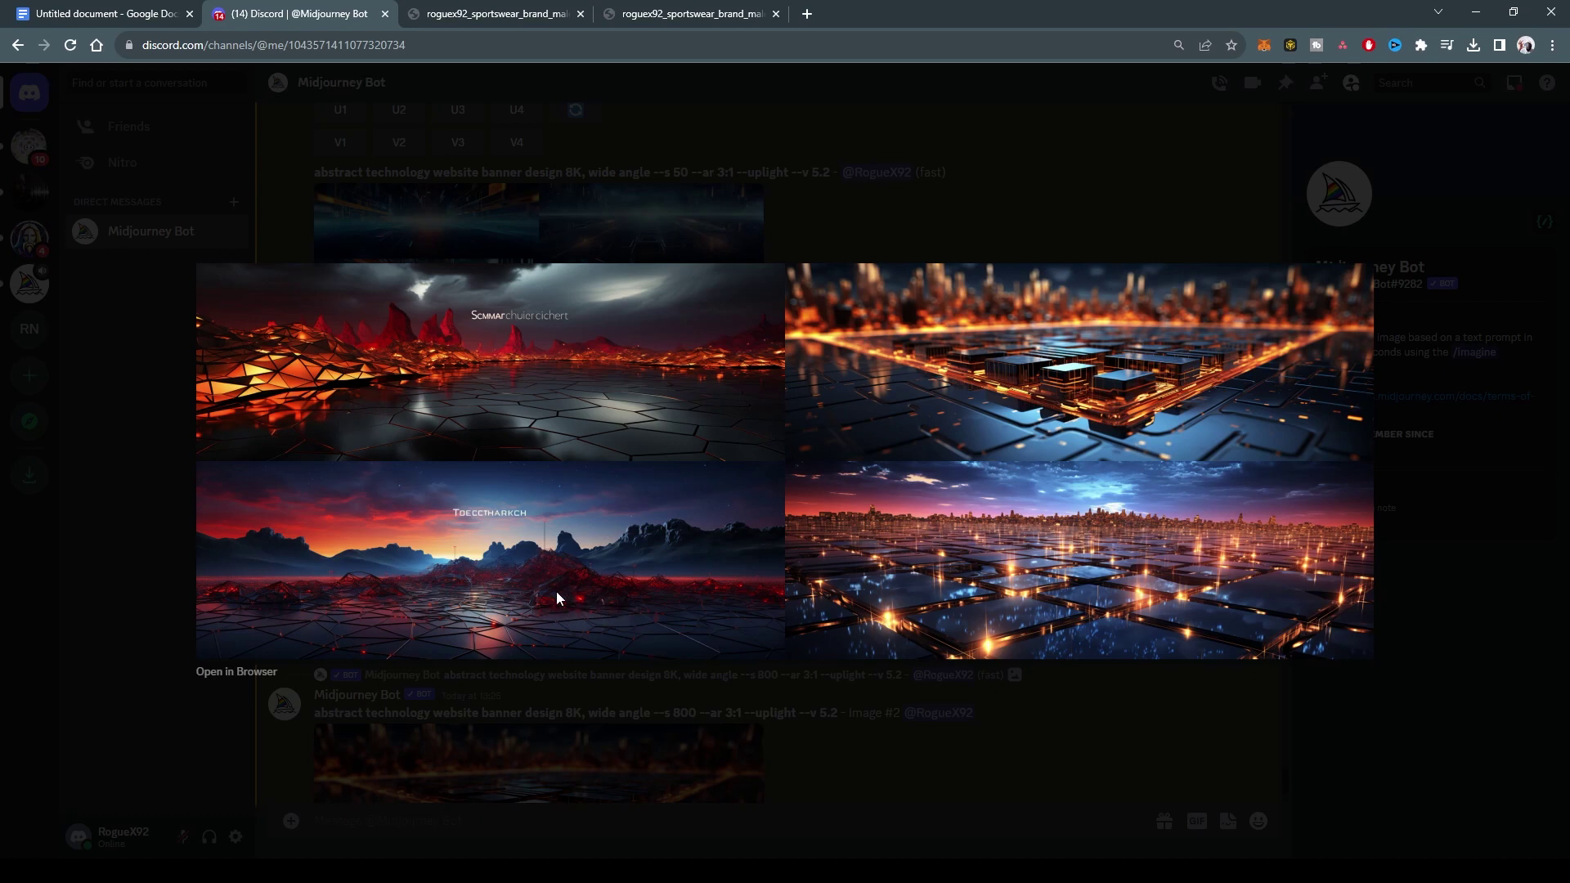
{"action": "left_click", "coordinate": [881, 743]}
{"action": "left_click", "coordinate": [495, 480]}
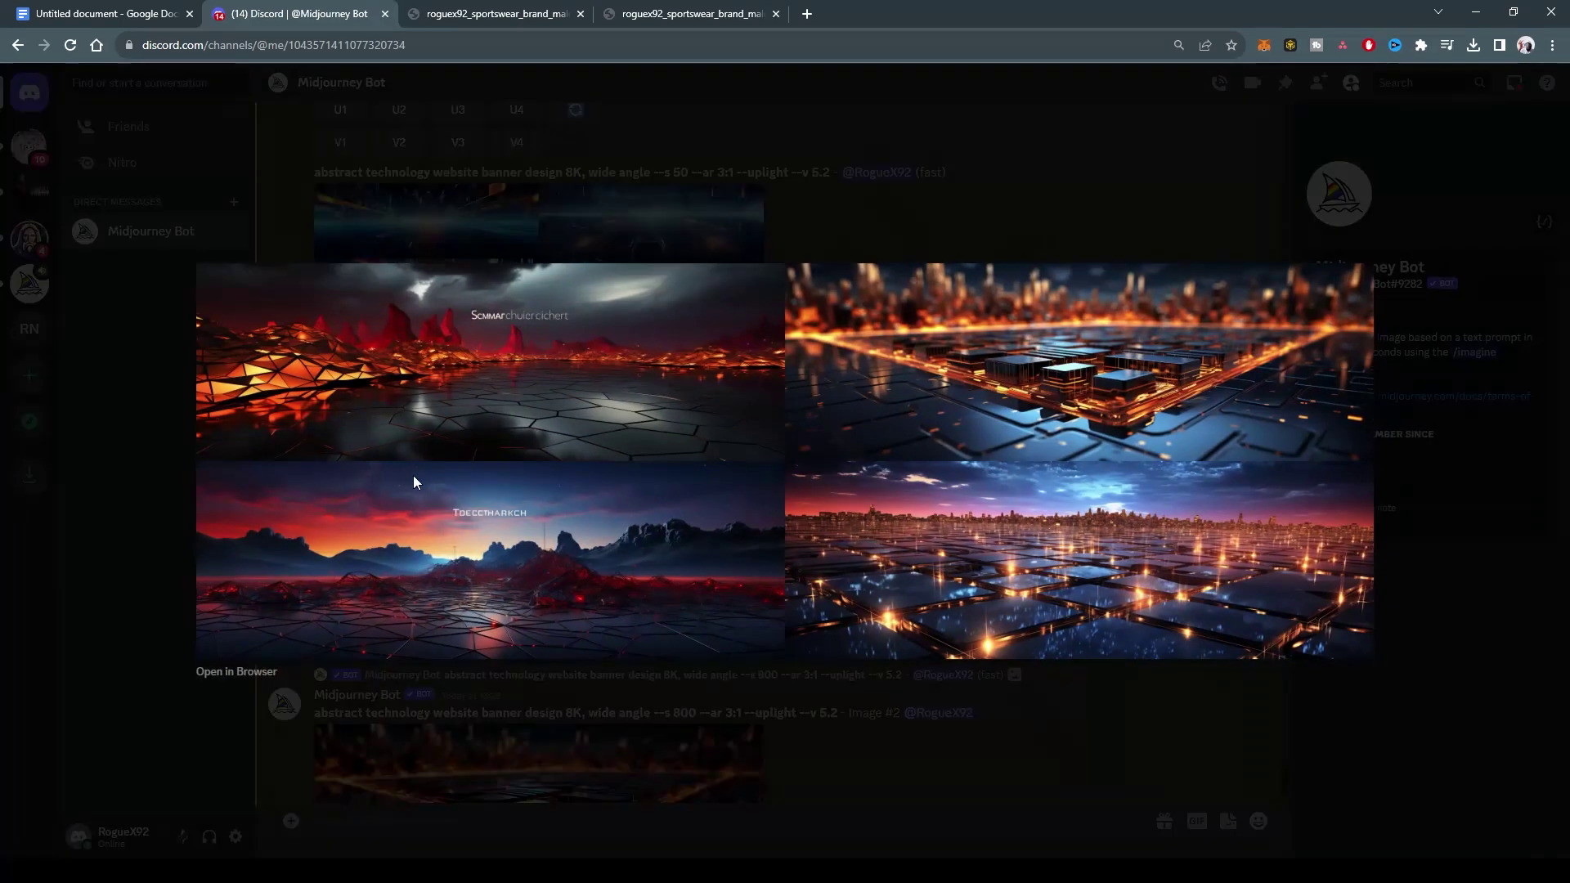
{"action": "left_click", "coordinate": [867, 717]}
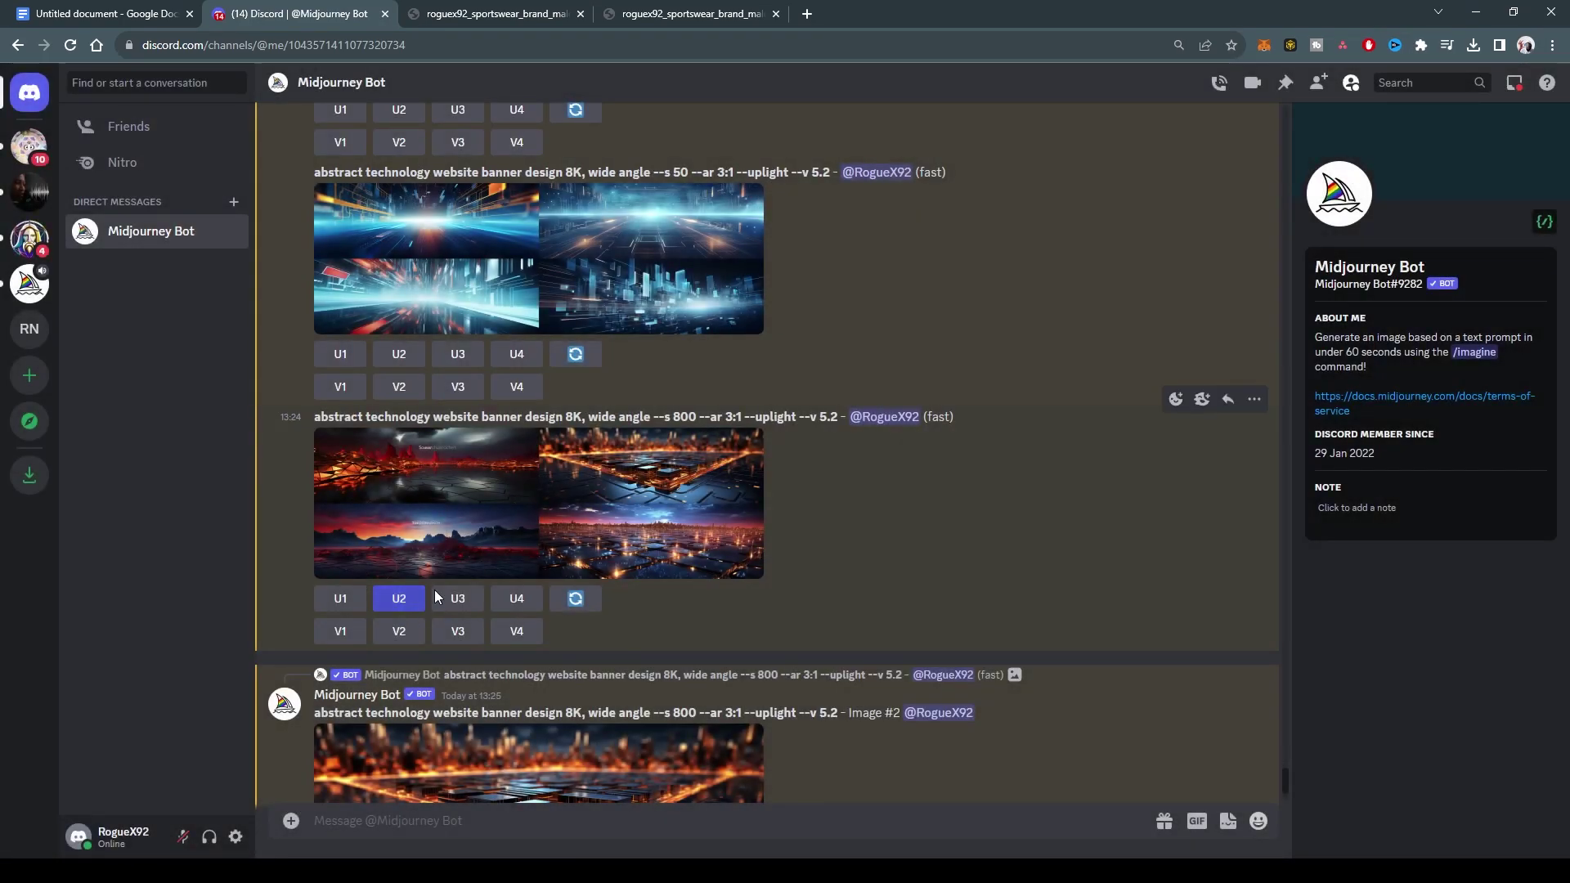
{"action": "left_click", "coordinate": [342, 603]}
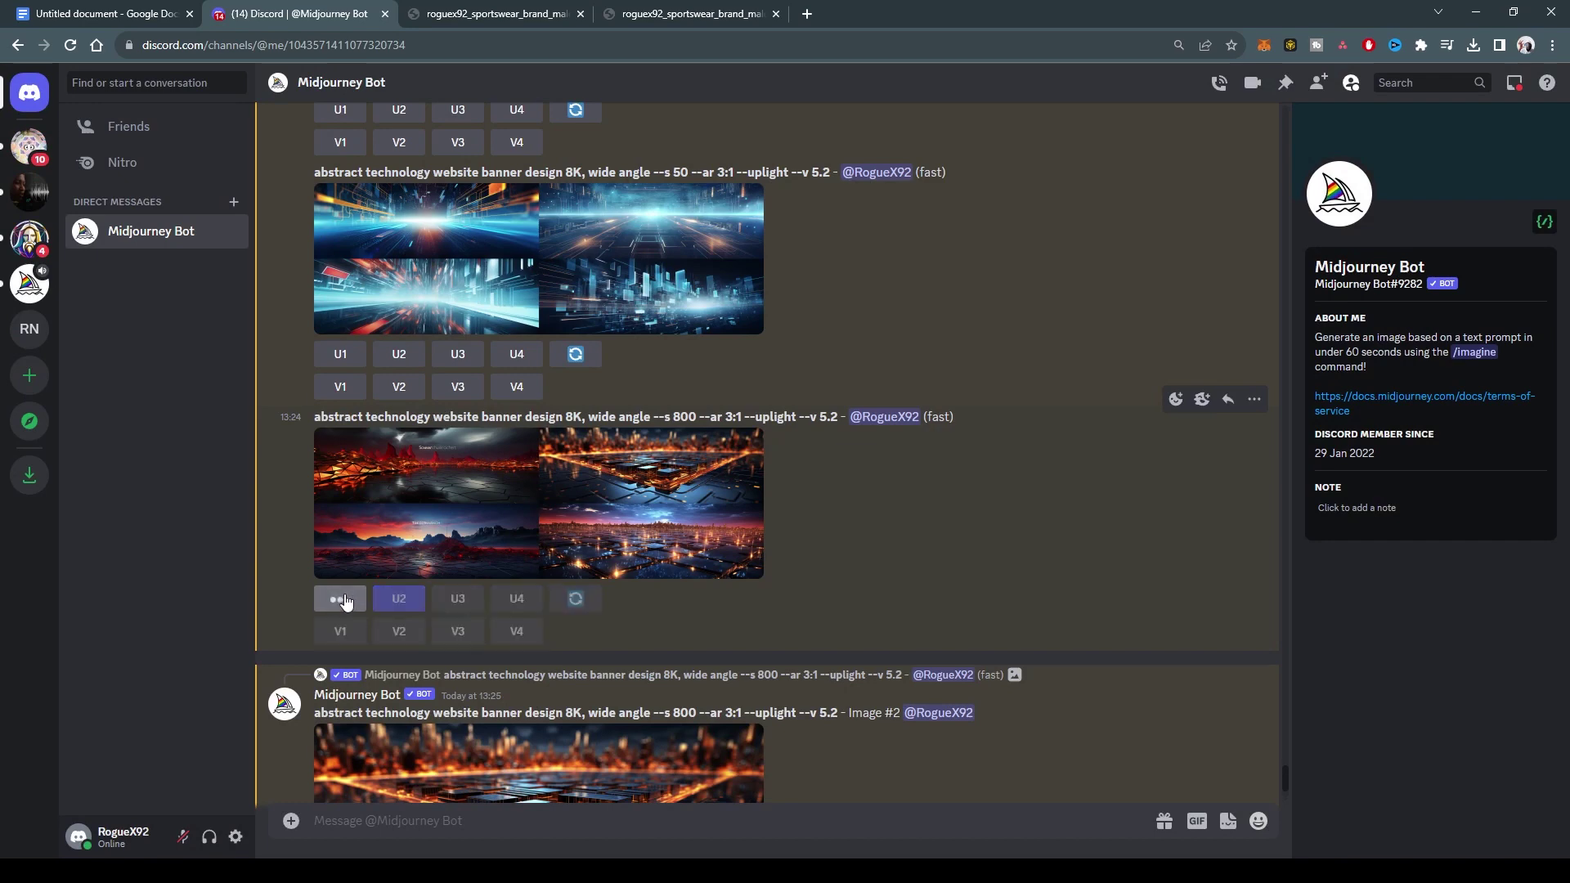
{"action": "left_click", "coordinate": [459, 600]}
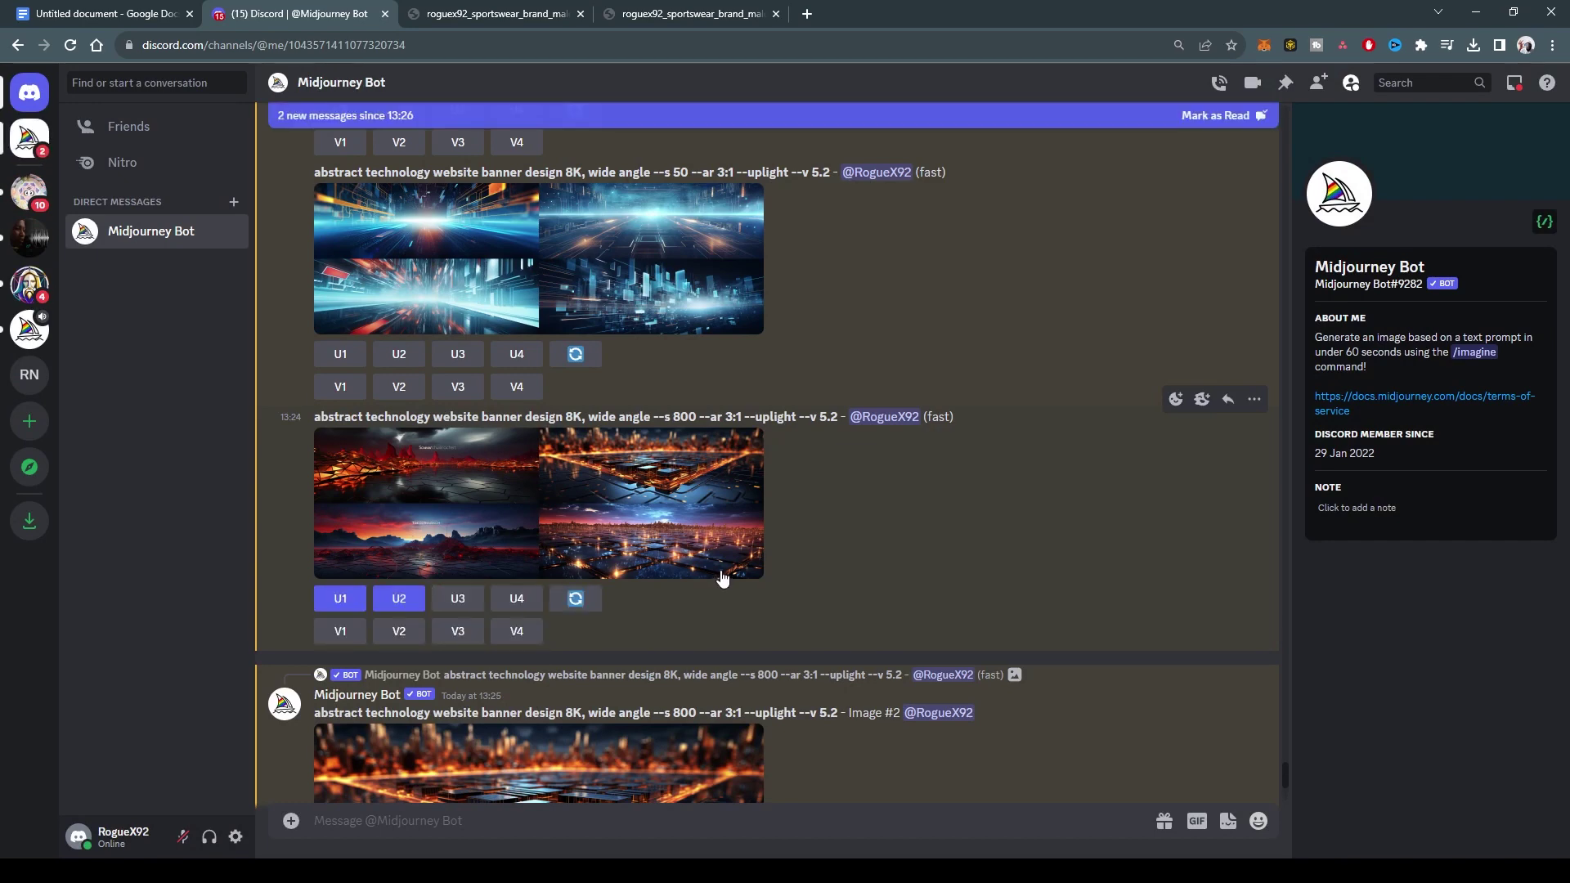
{"action": "scroll", "coordinate": [733, 556], "scroll_direction": "down", "scroll_amount": 7}
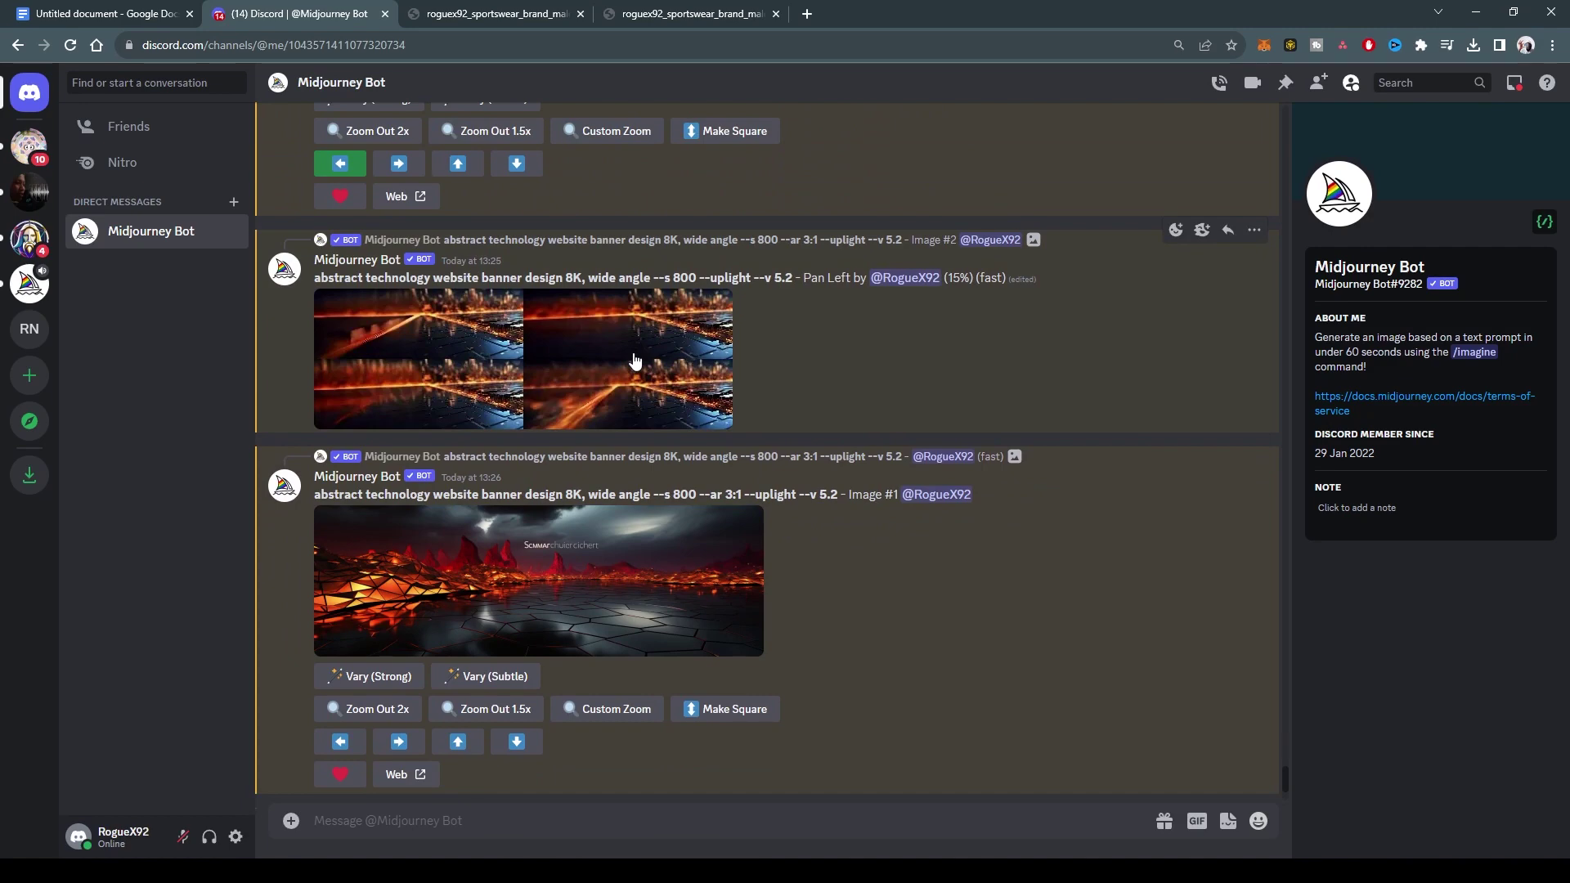
{"action": "left_click", "coordinate": [646, 568]}
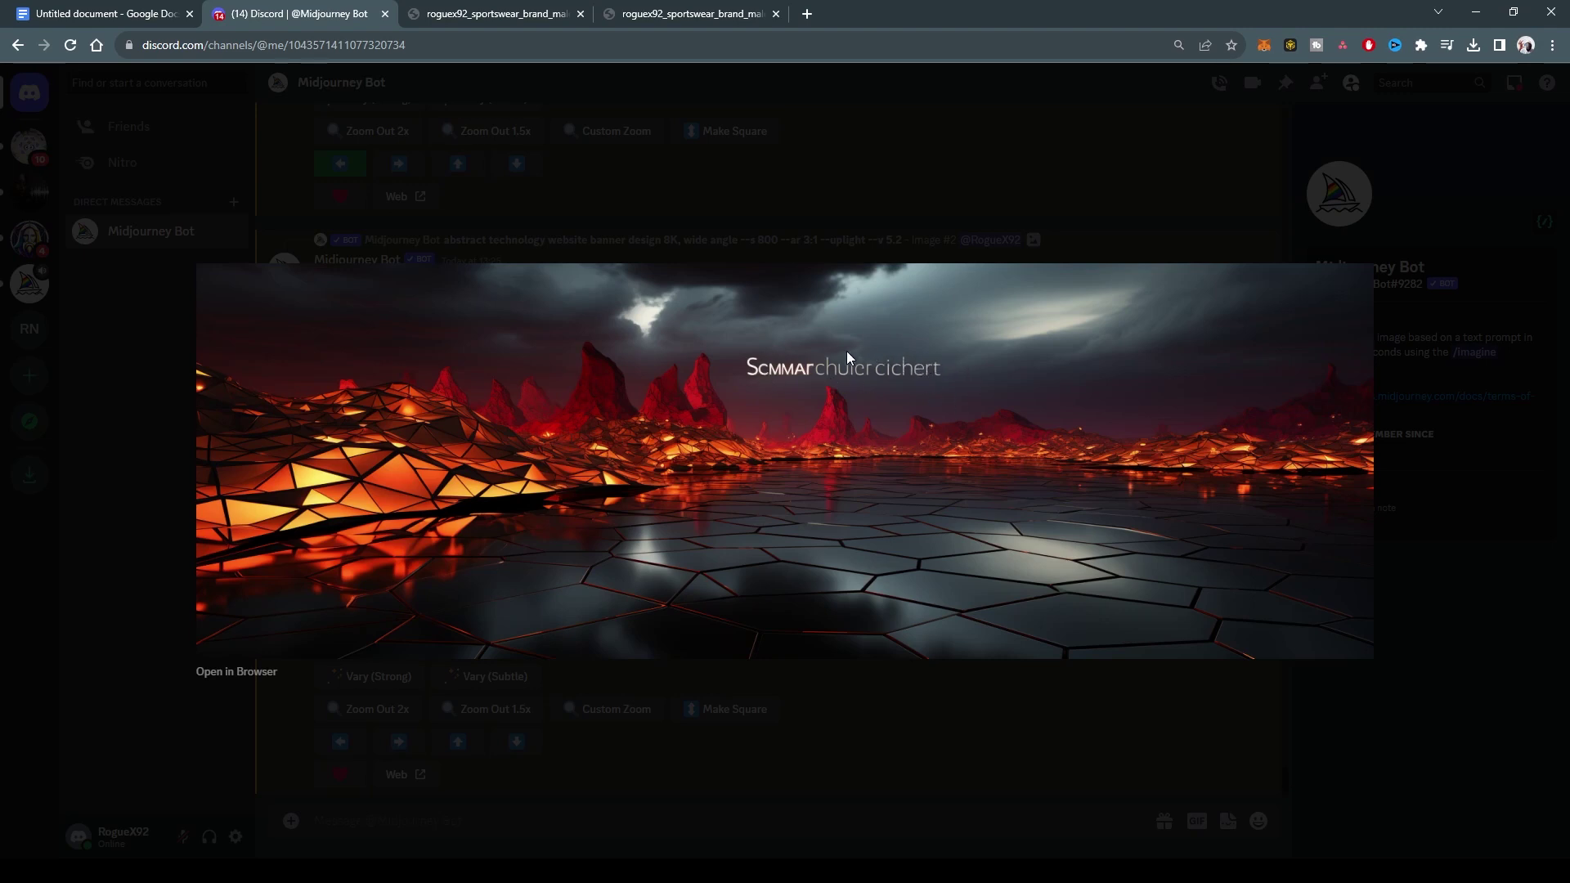
Compare upscaled Images #1 and #3 and the finished Pan Left grid at full size.
{"action": "left_click", "coordinate": [919, 704]}
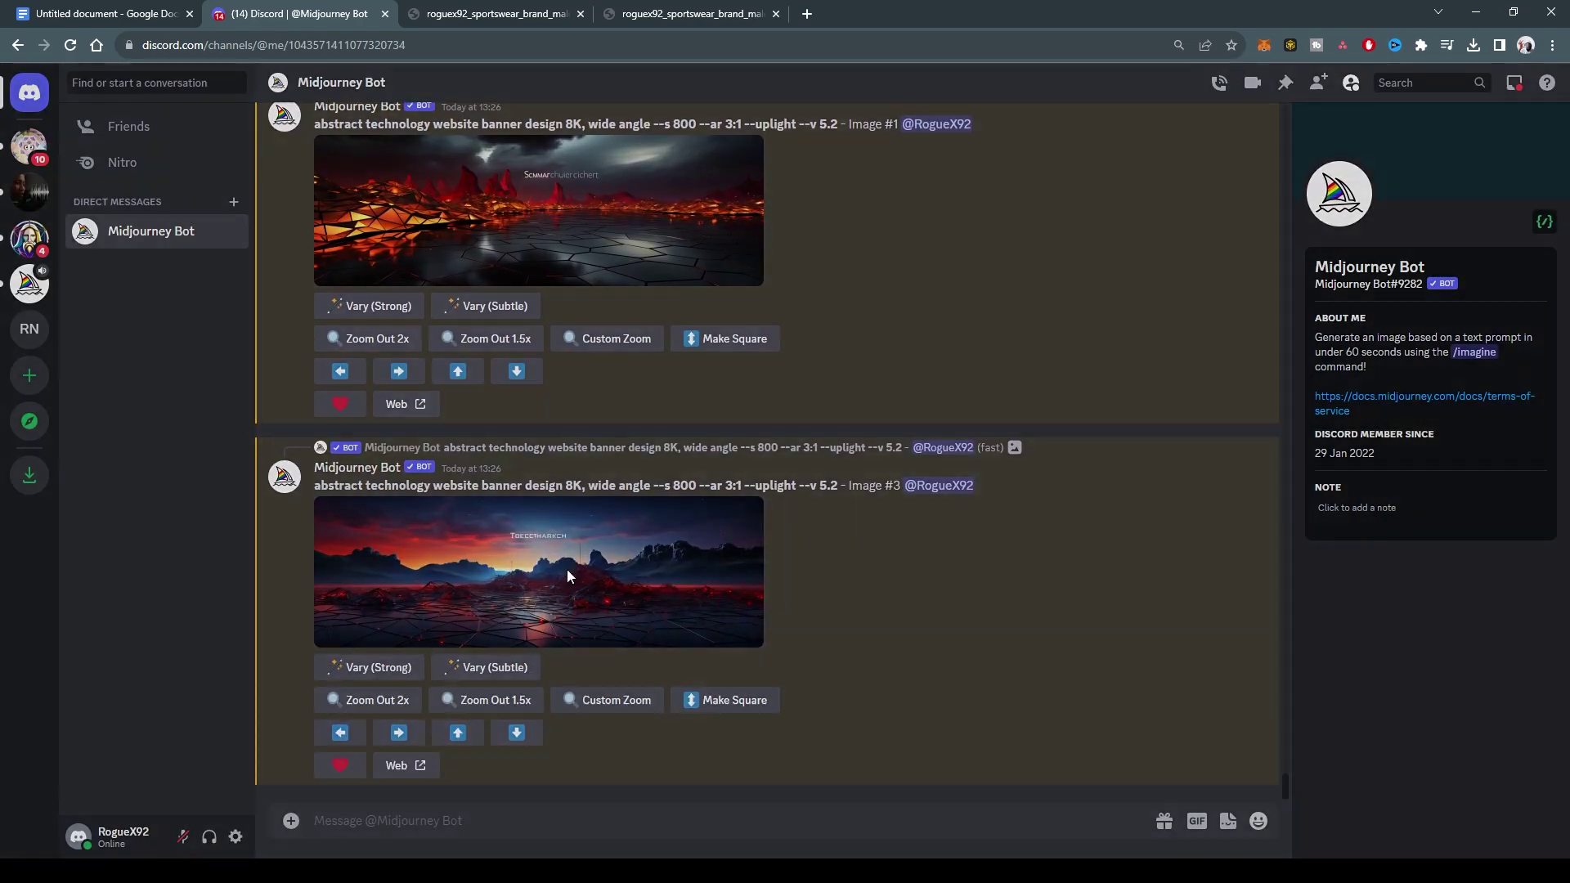
{"action": "left_click", "coordinate": [568, 570]}
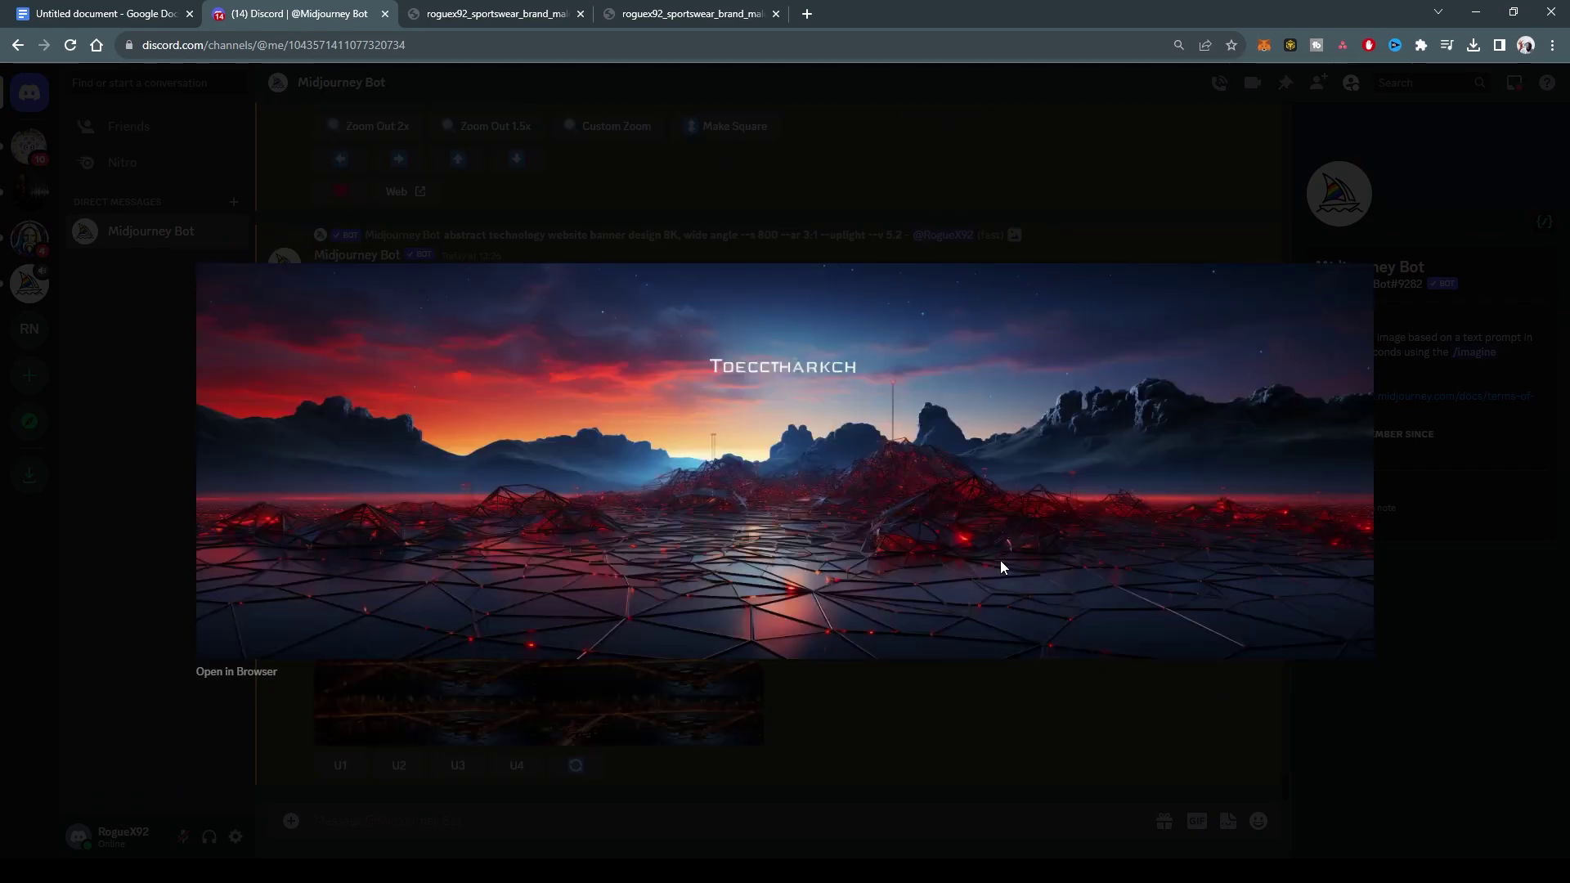
{"action": "left_click", "coordinate": [933, 689]}
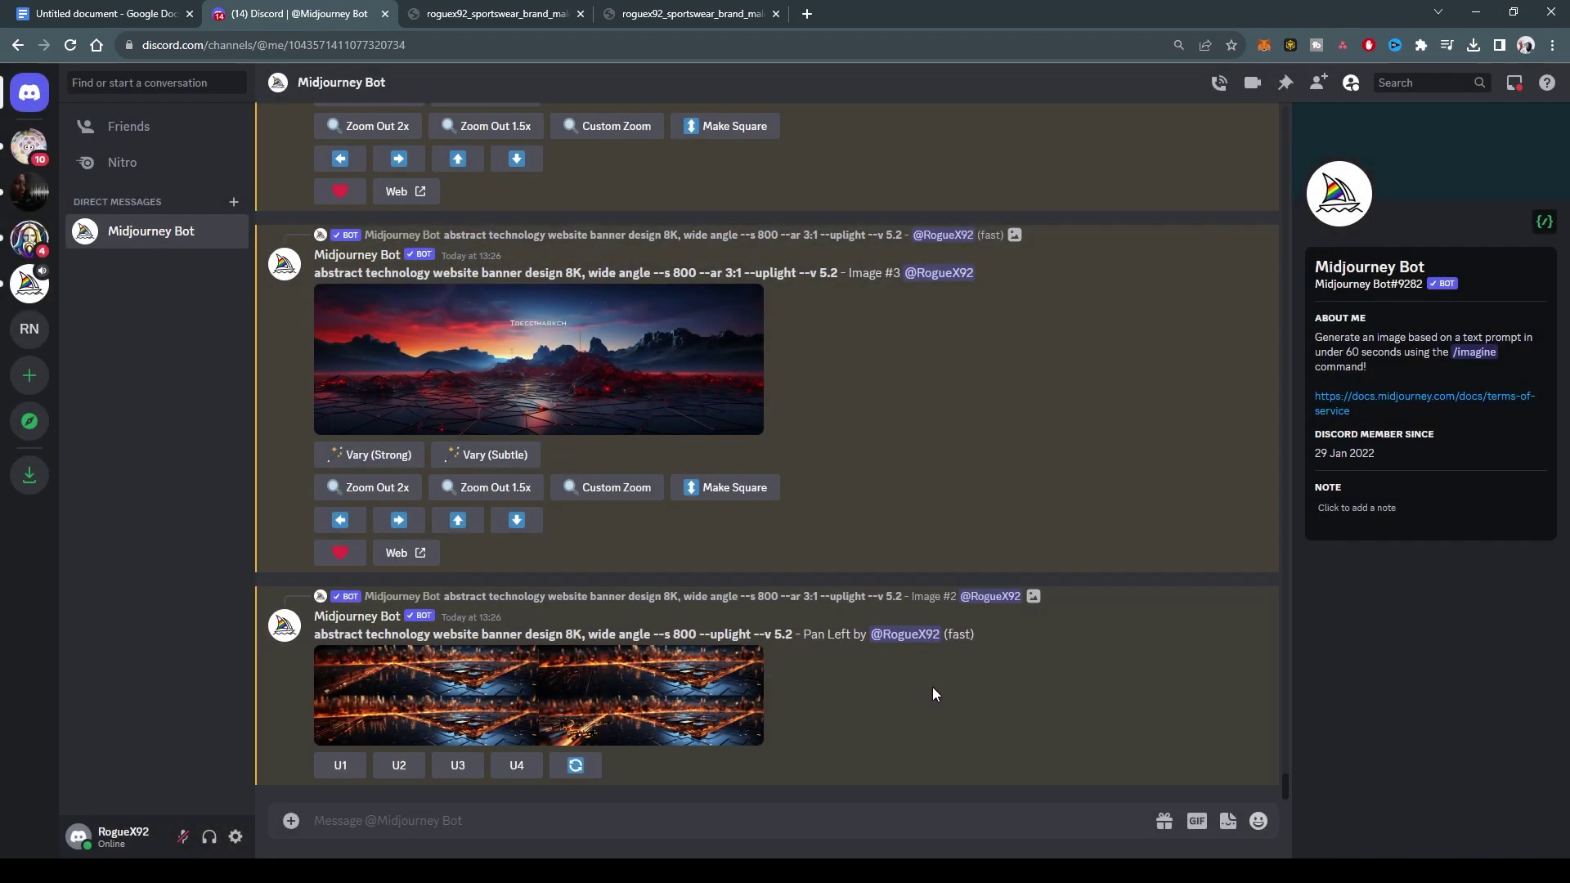
{"action": "left_click", "coordinate": [609, 355]}
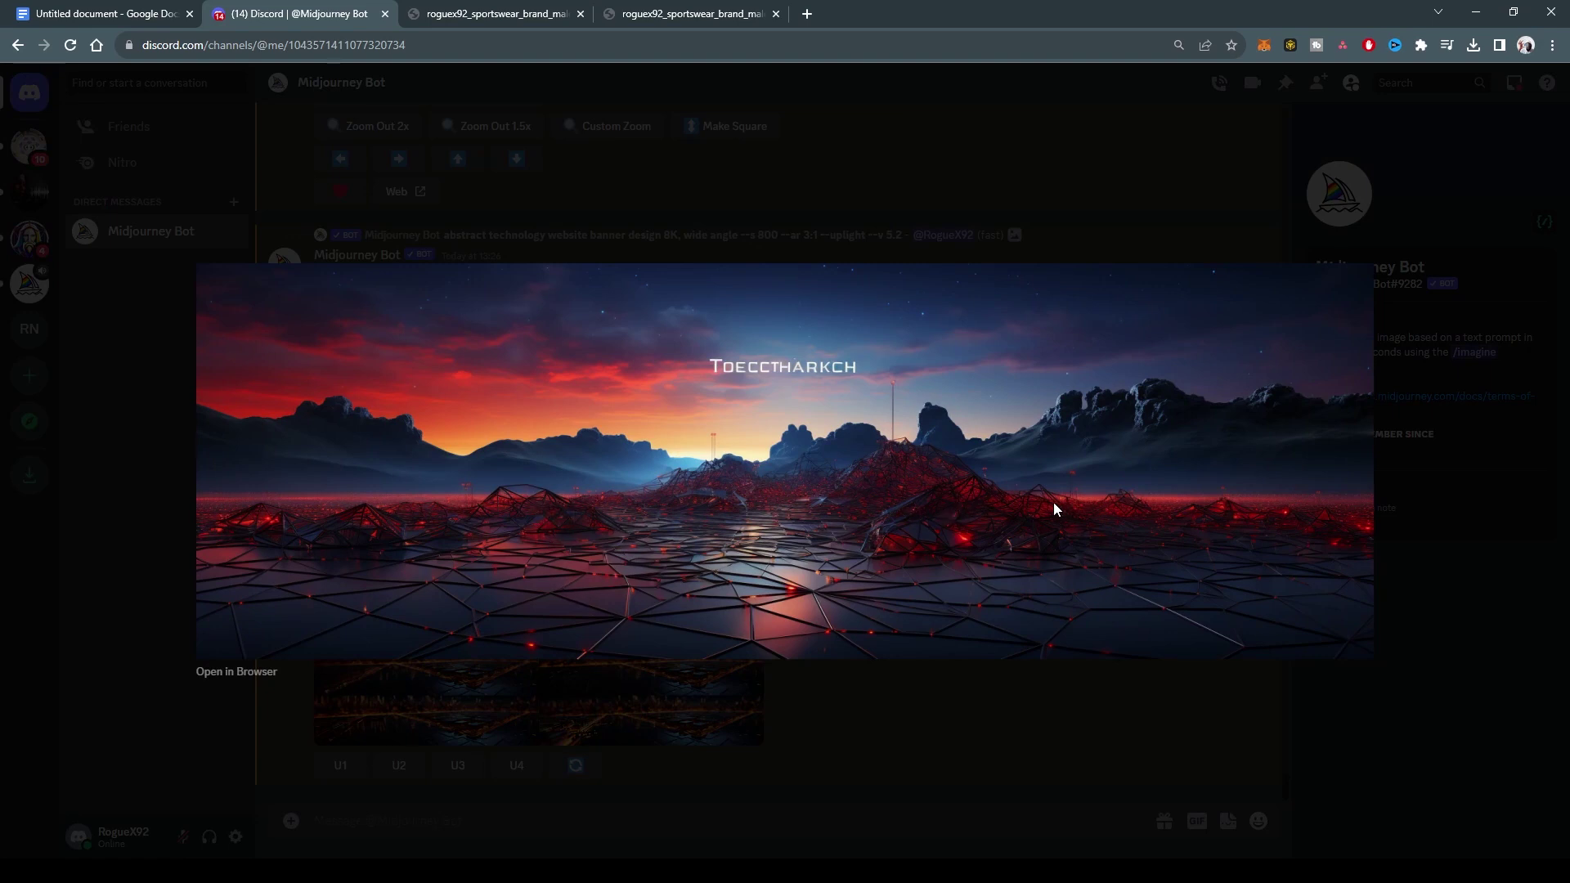
{"action": "left_click", "coordinate": [919, 703]}
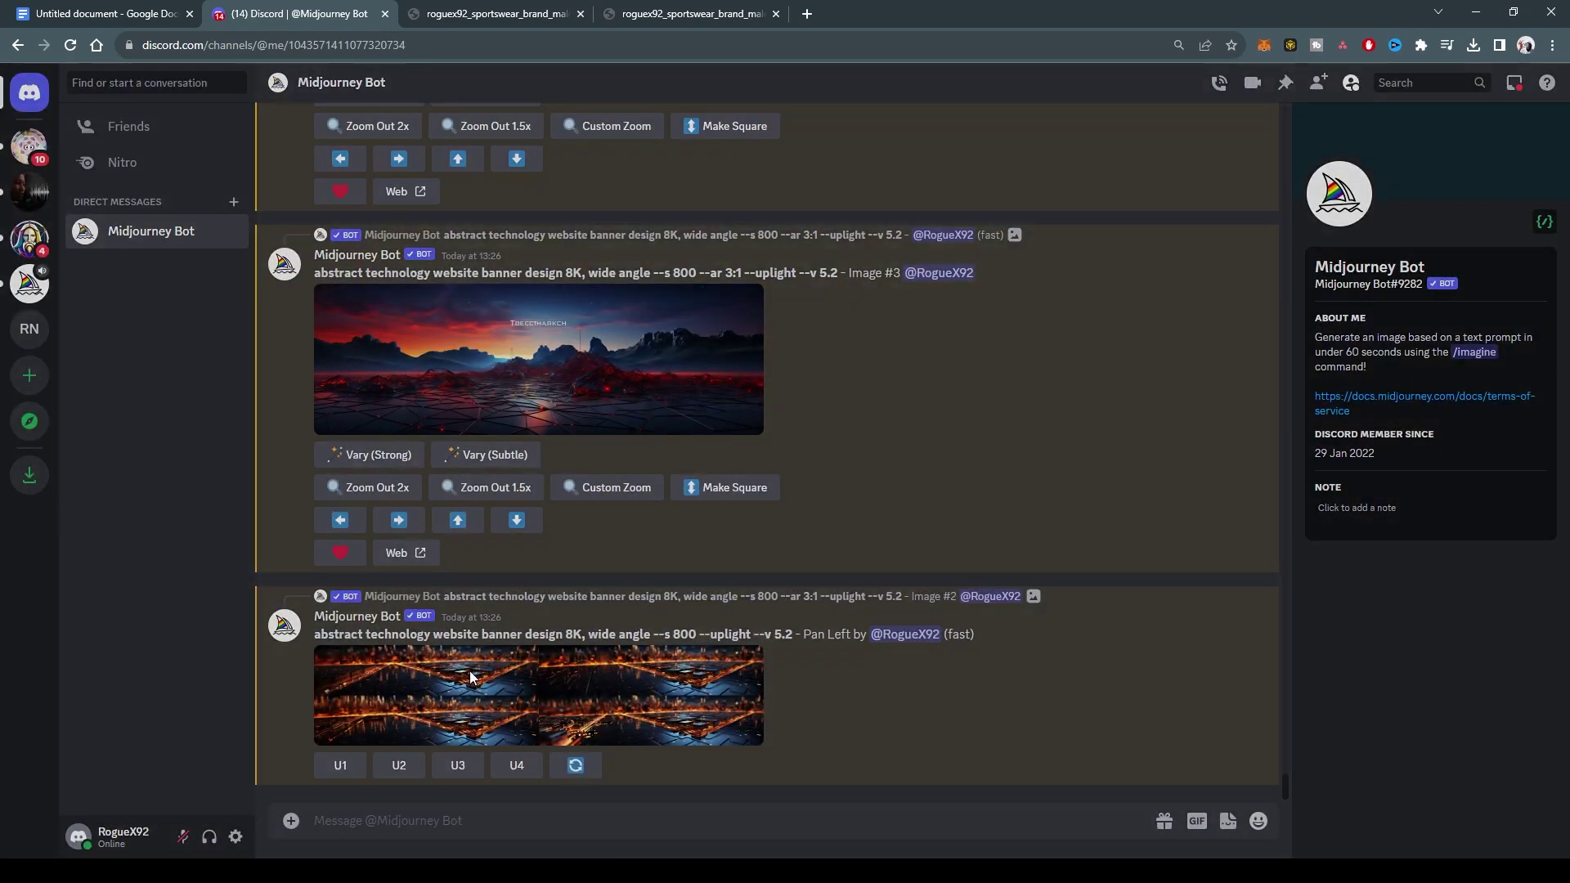
{"action": "left_click", "coordinate": [473, 673]}
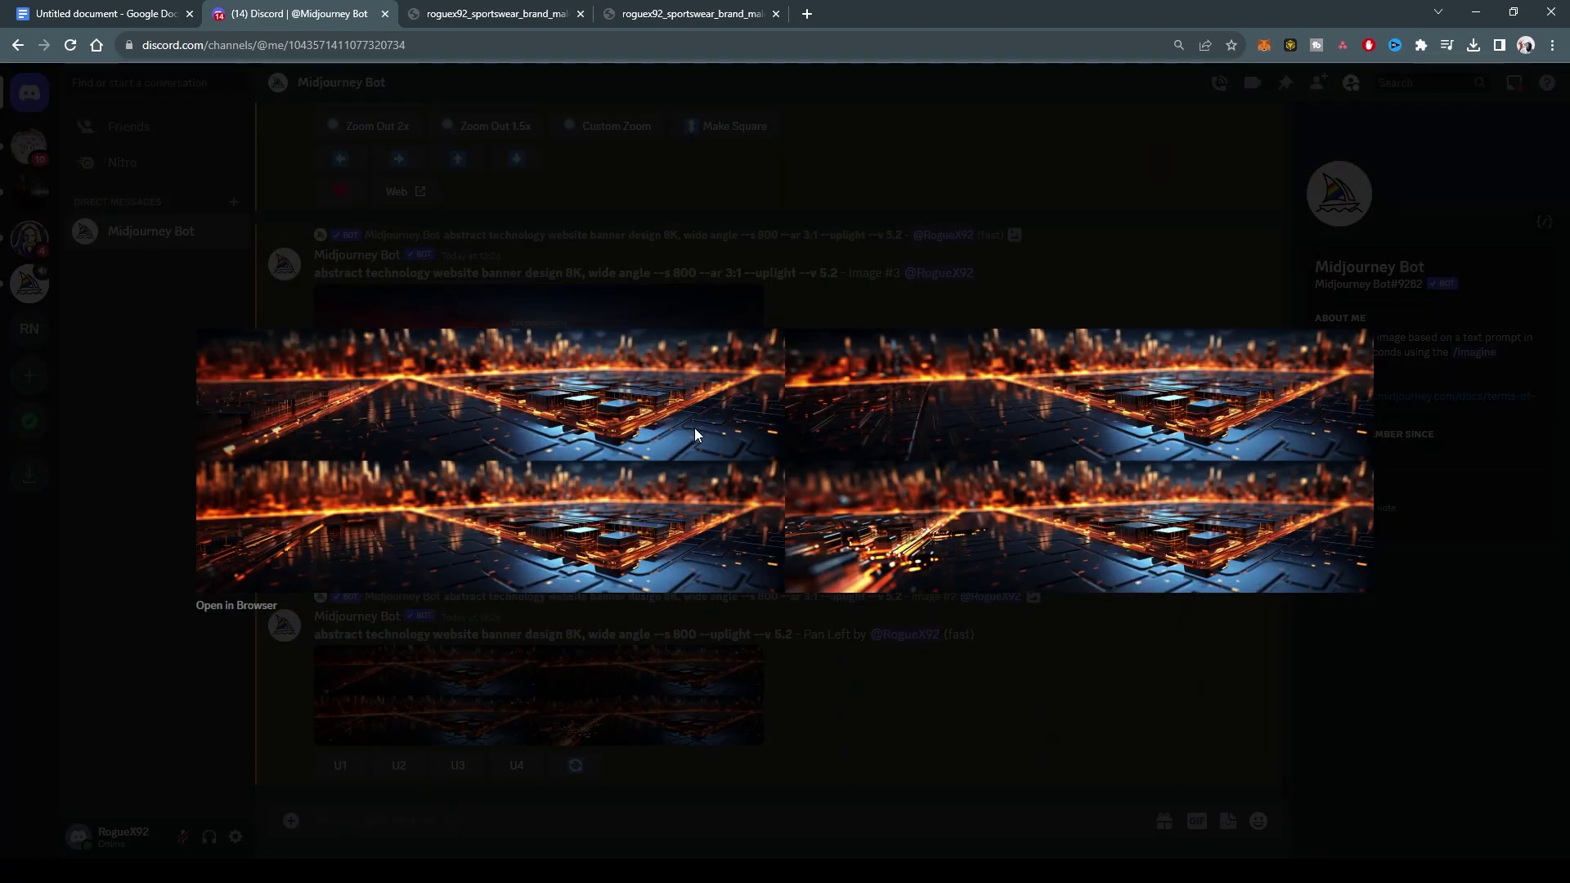
{"action": "left_click", "coordinate": [803, 650]}
Review upscaled Image #2 and the Pan Left grid, then upscale Pan Left image #1.
{"action": "scroll", "coordinate": [676, 475], "scroll_direction": "up", "scroll_amount": 5}
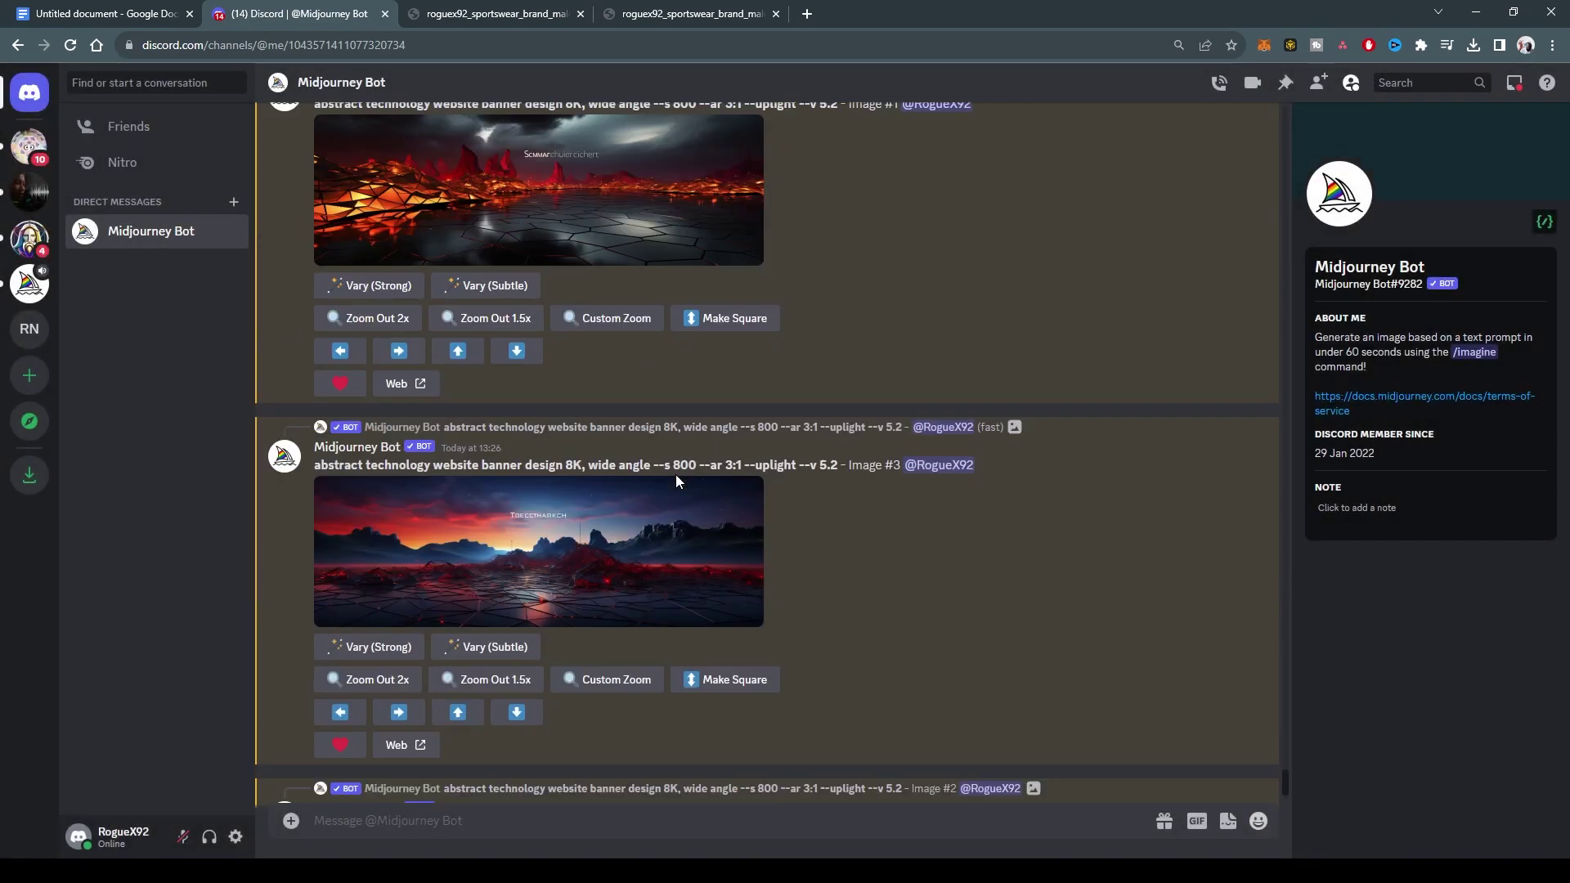
{"action": "scroll", "coordinate": [685, 467], "scroll_direction": "up", "scroll_amount": 3}
{"action": "left_click", "coordinate": [602, 488]}
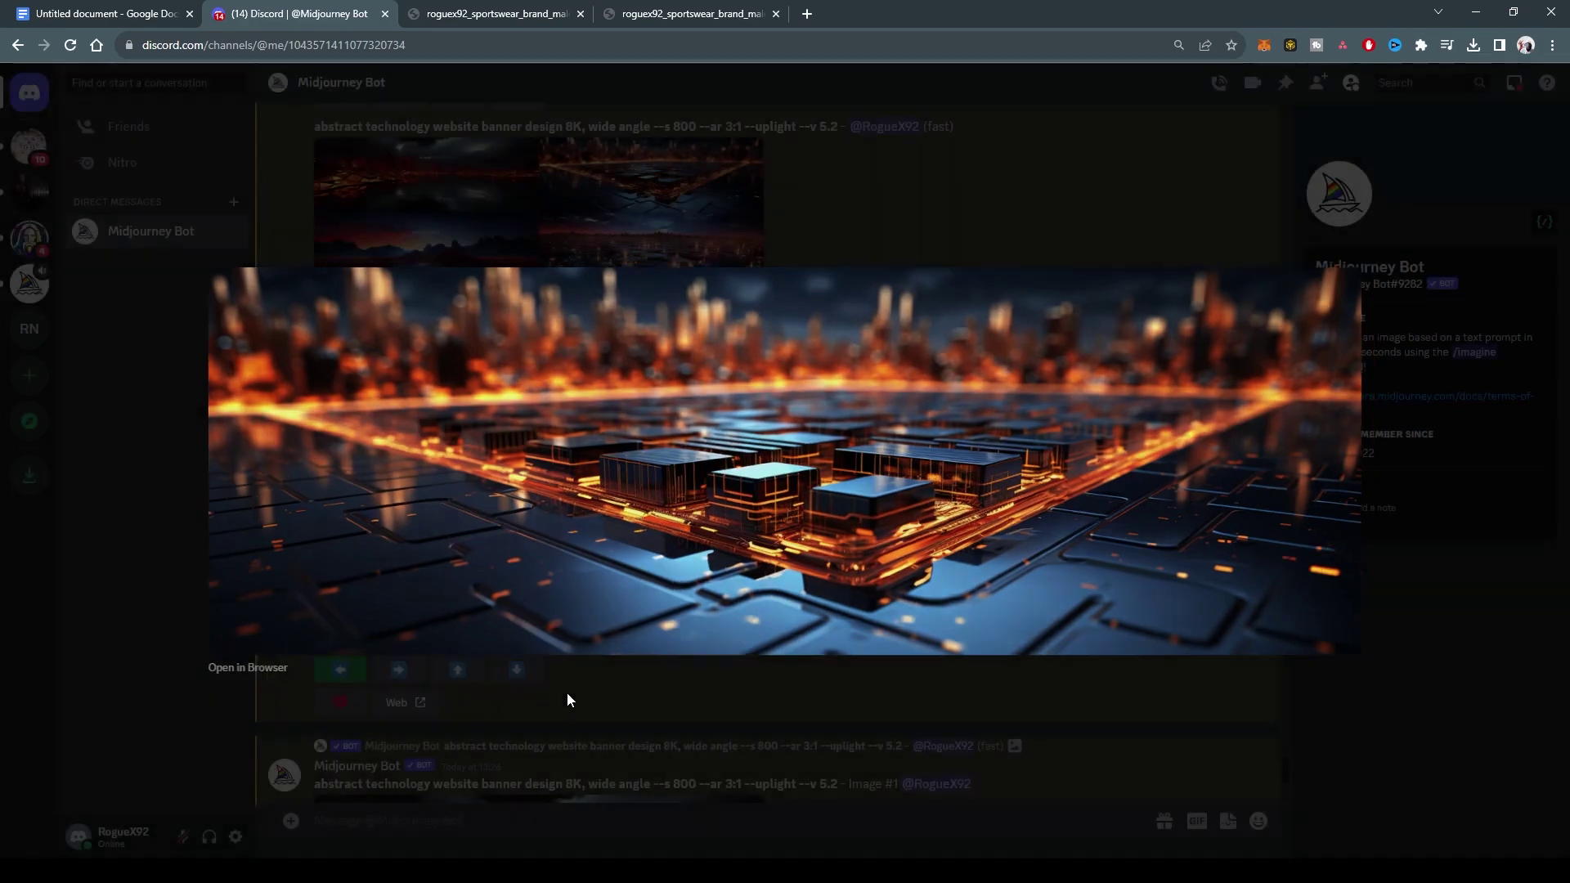
{"action": "left_click", "coordinate": [567, 691]}
{"action": "scroll", "coordinate": [537, 606], "scroll_direction": "down", "scroll_amount": 7}
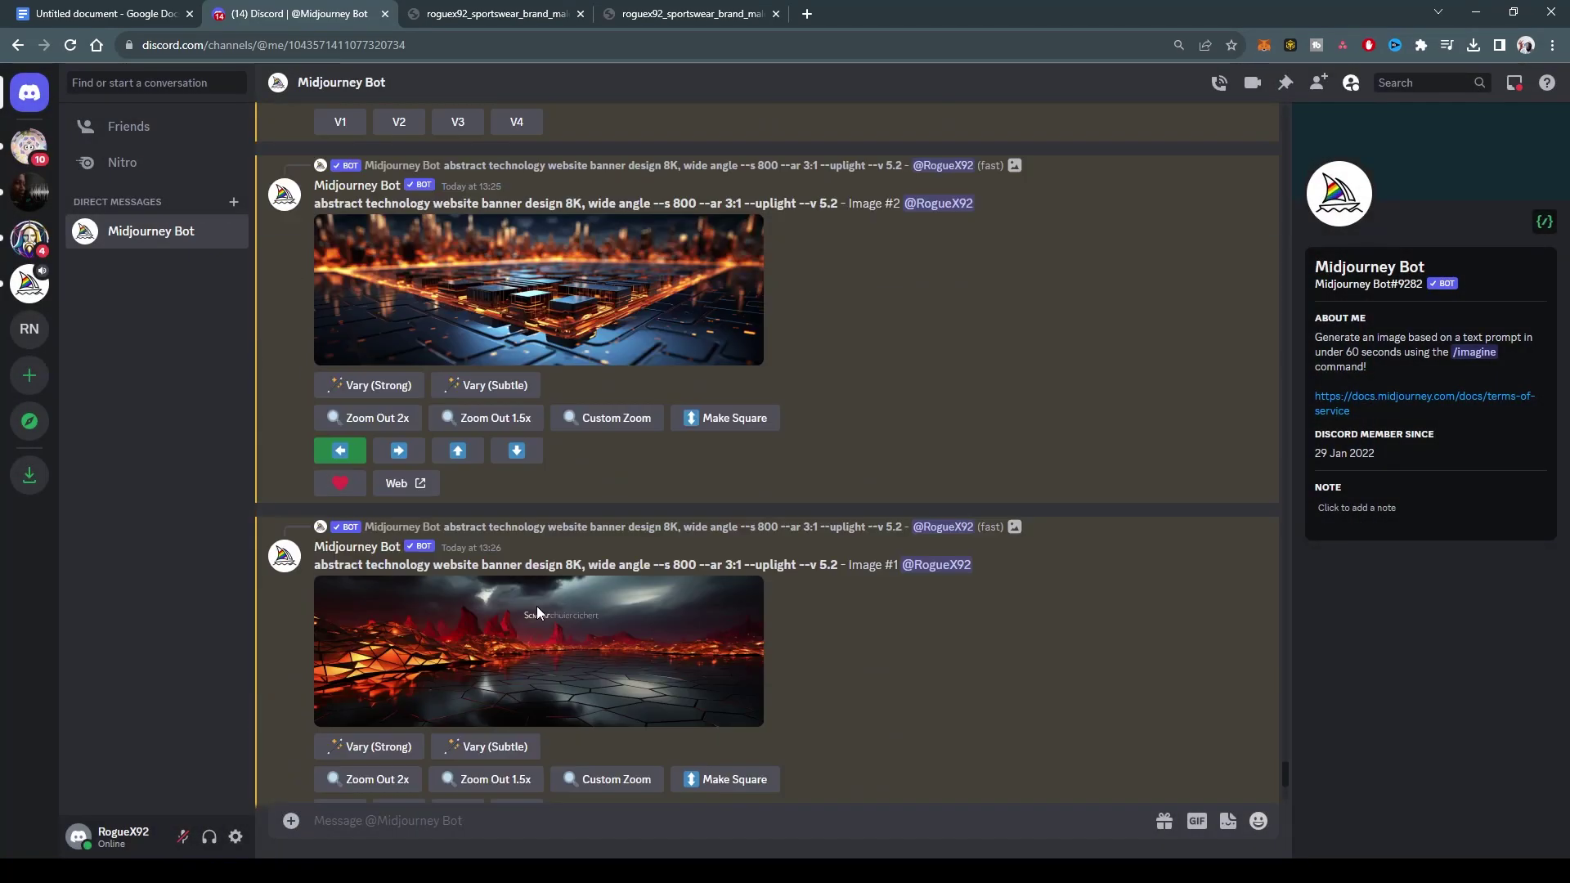
{"action": "left_click", "coordinate": [484, 672]}
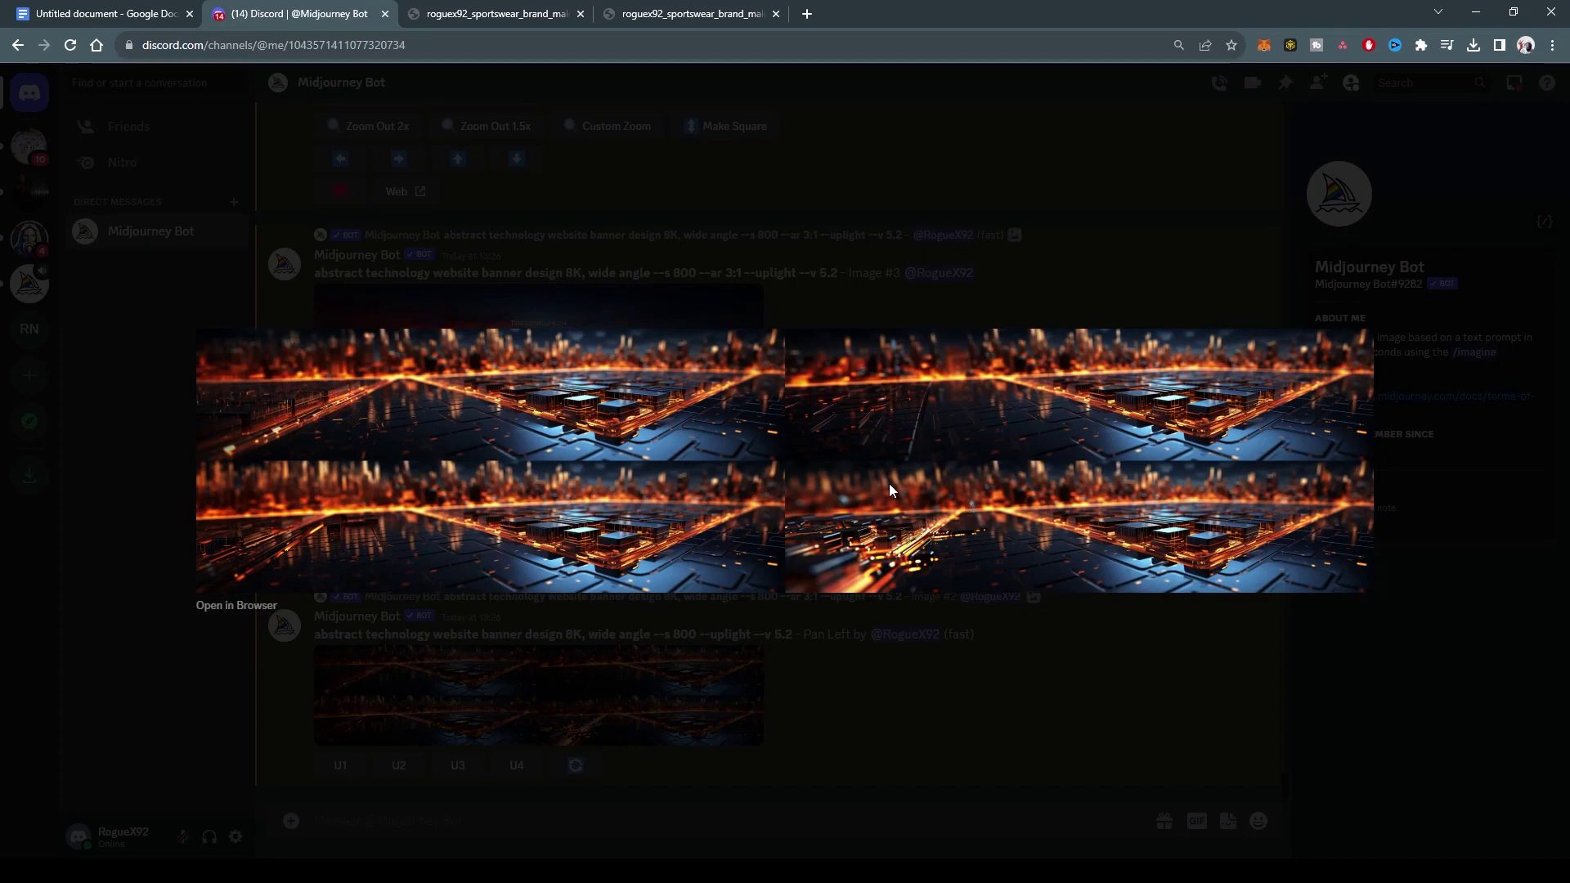
{"action": "left_click", "coordinate": [919, 725]}
{"action": "left_click", "coordinate": [337, 766]}
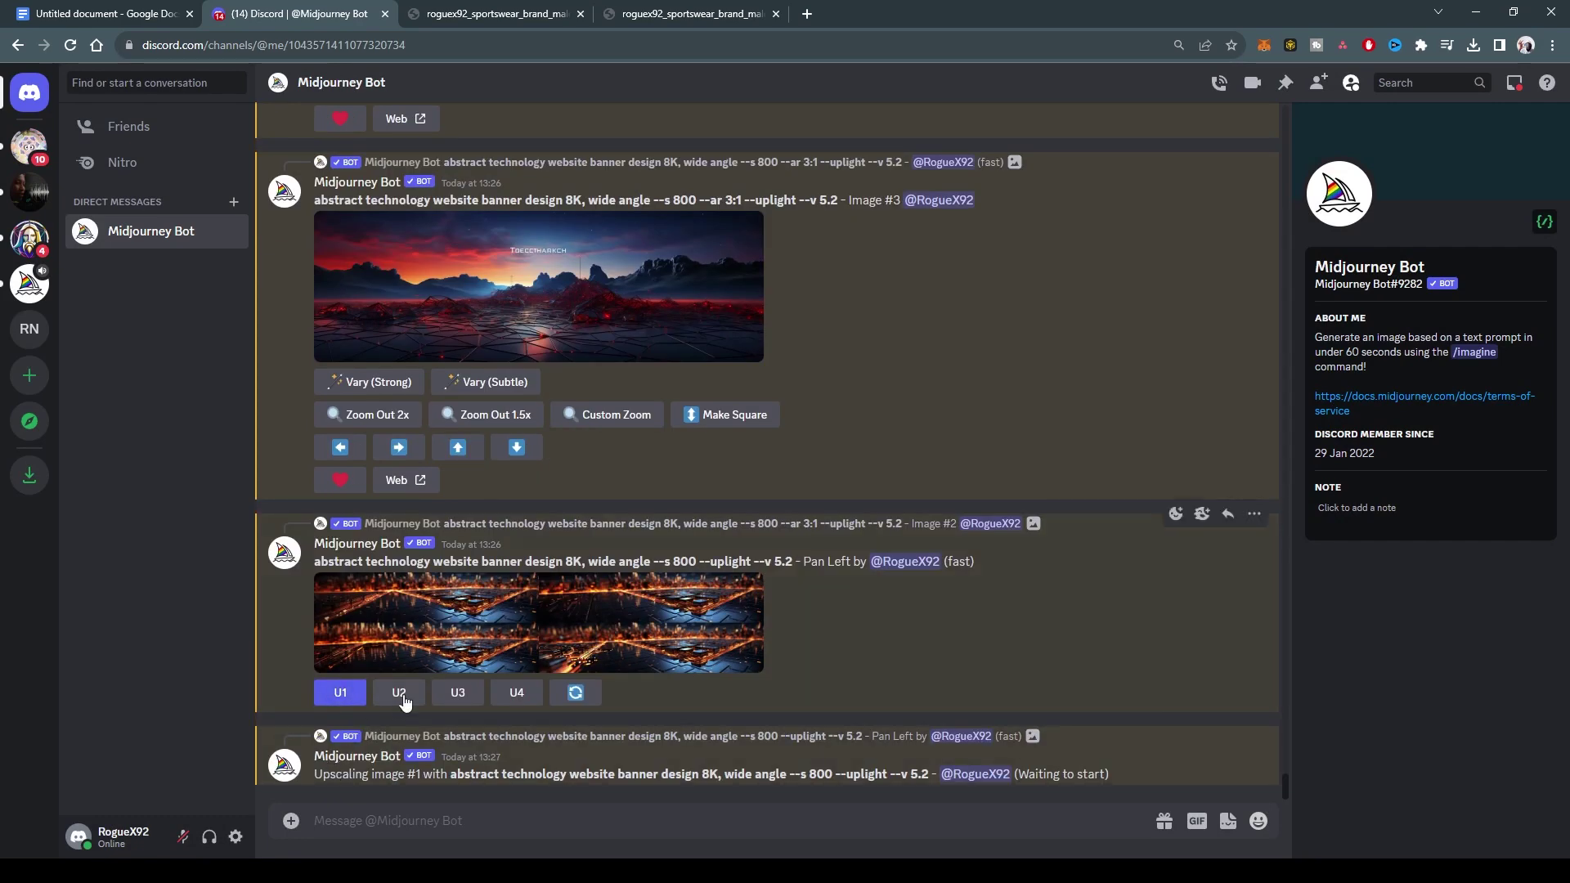
{"action": "left_click", "coordinate": [572, 612]}
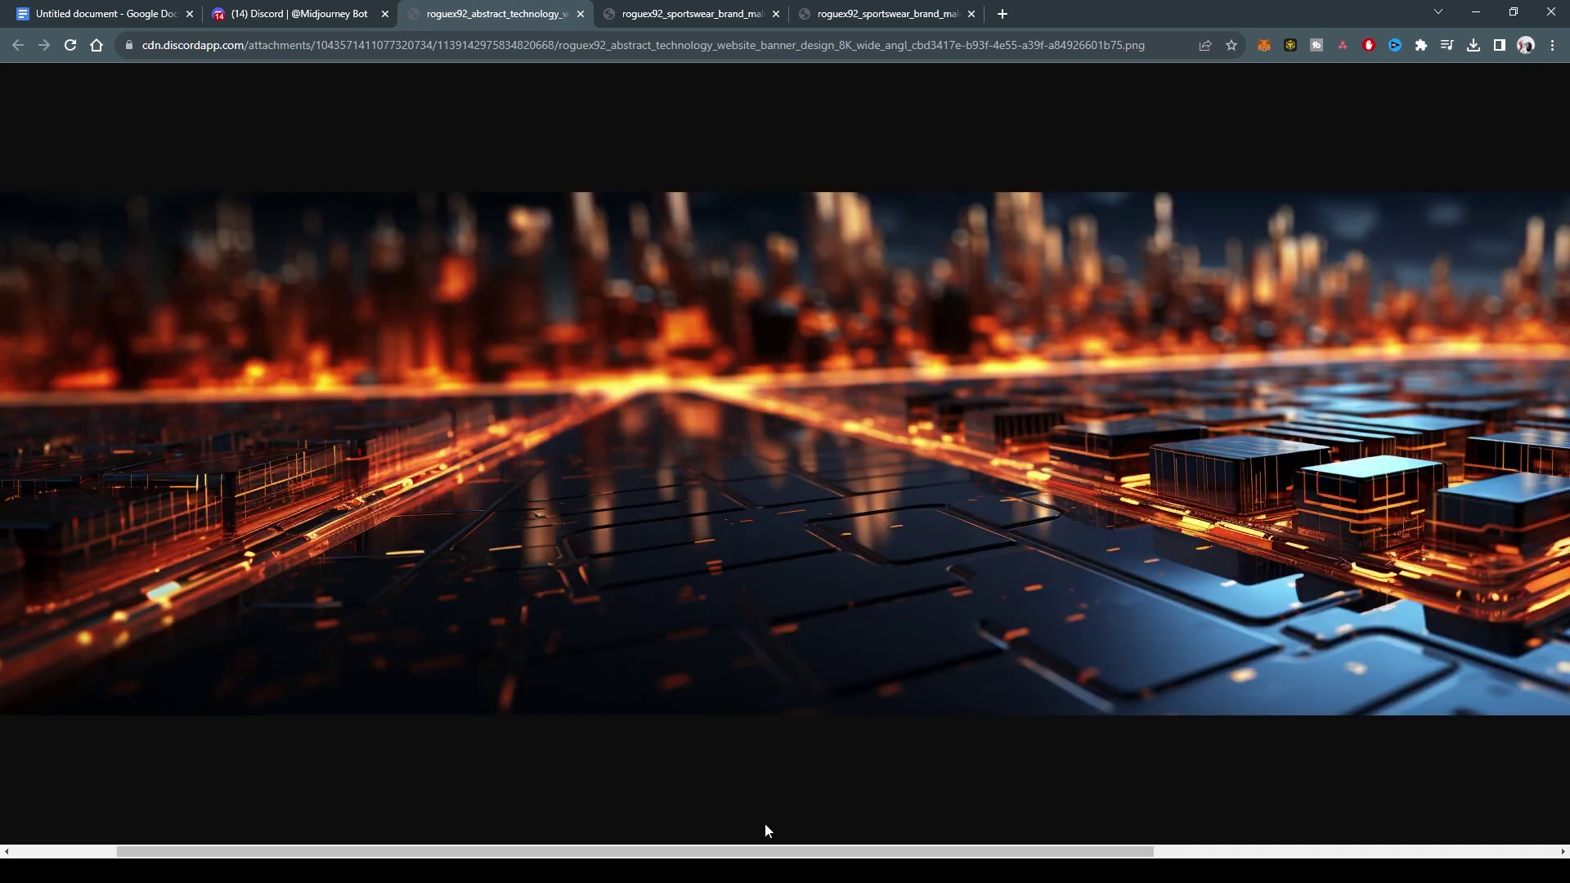
Inspect the upscaled panned banner in its own tab, then bring up the Google Docs notes.
{"action": "left_click_drag", "start_coordinate": [742, 851], "coordinate": [1151, 842]}
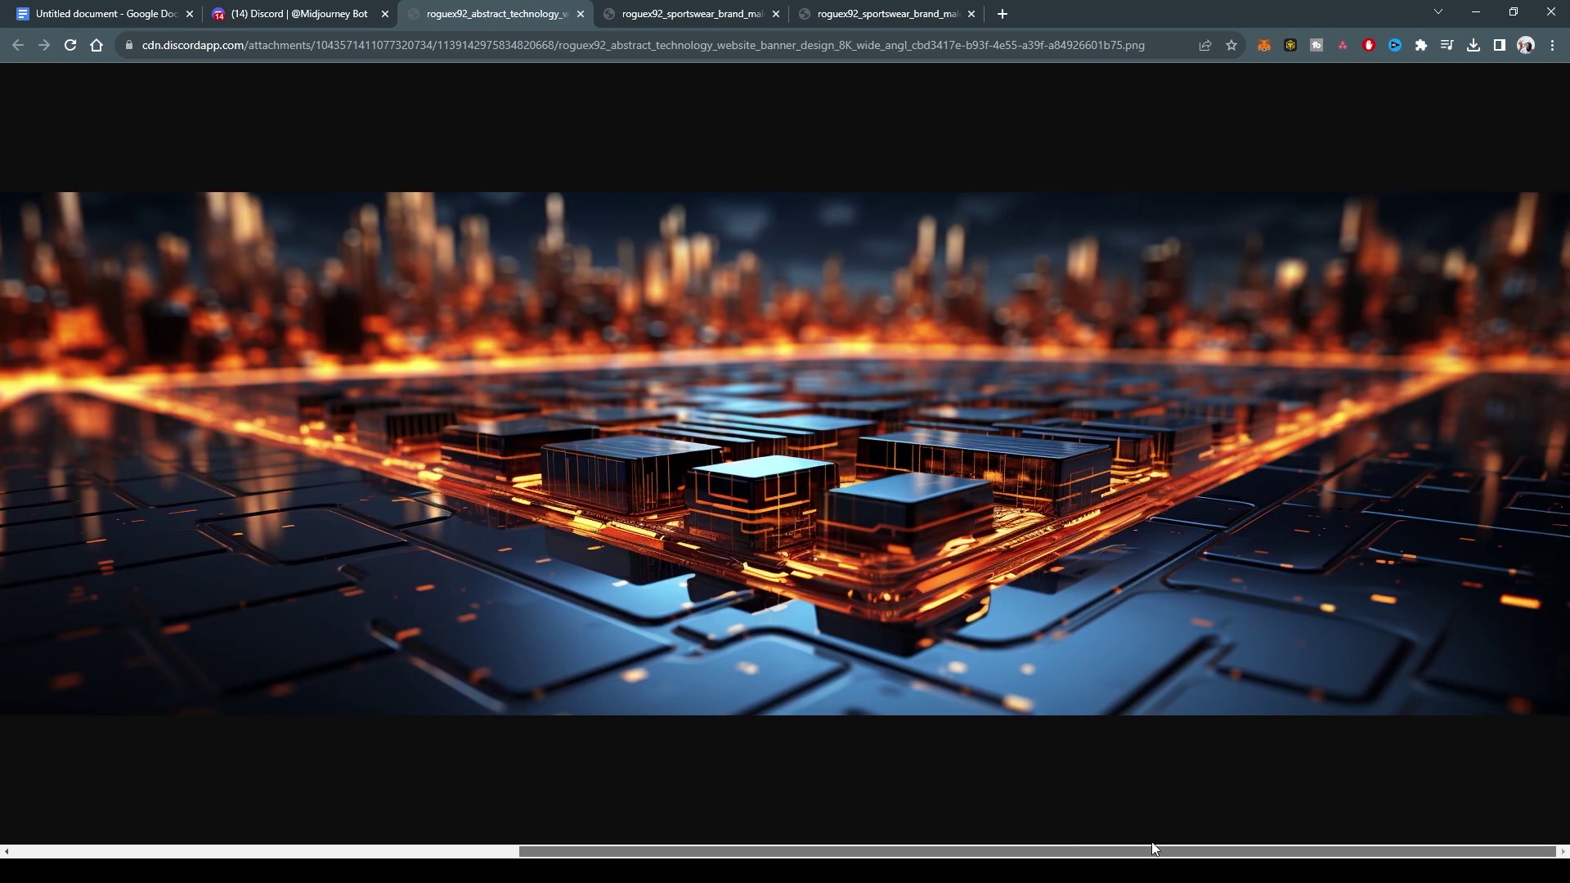
{"action": "left_click", "coordinate": [528, 340]}
{"action": "left_click", "coordinate": [290, 16]}
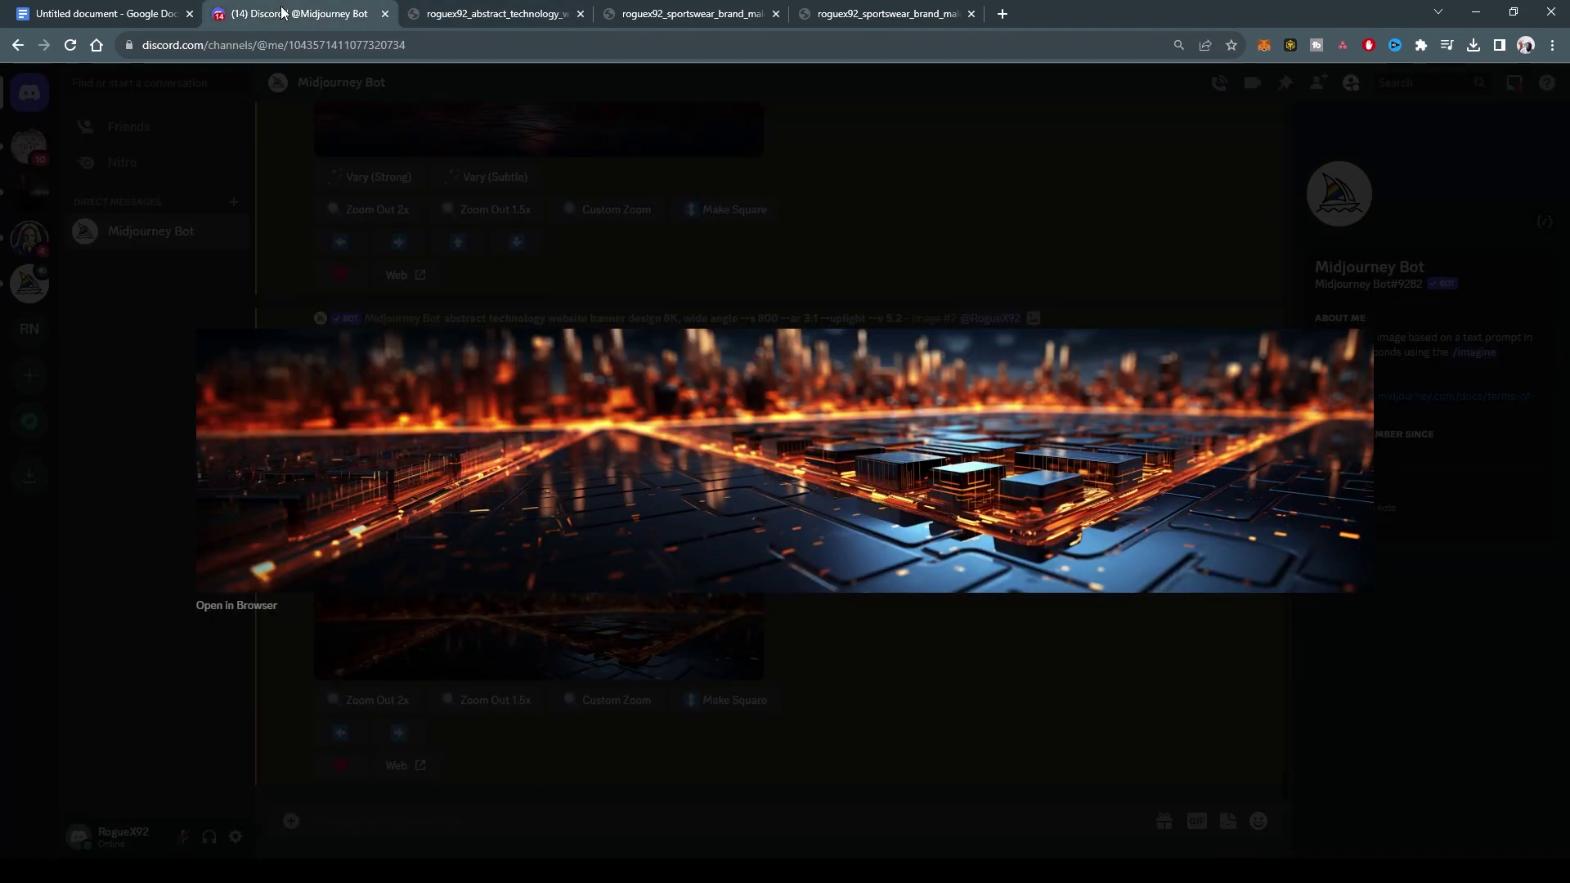
{"action": "left_click", "coordinate": [748, 286]}
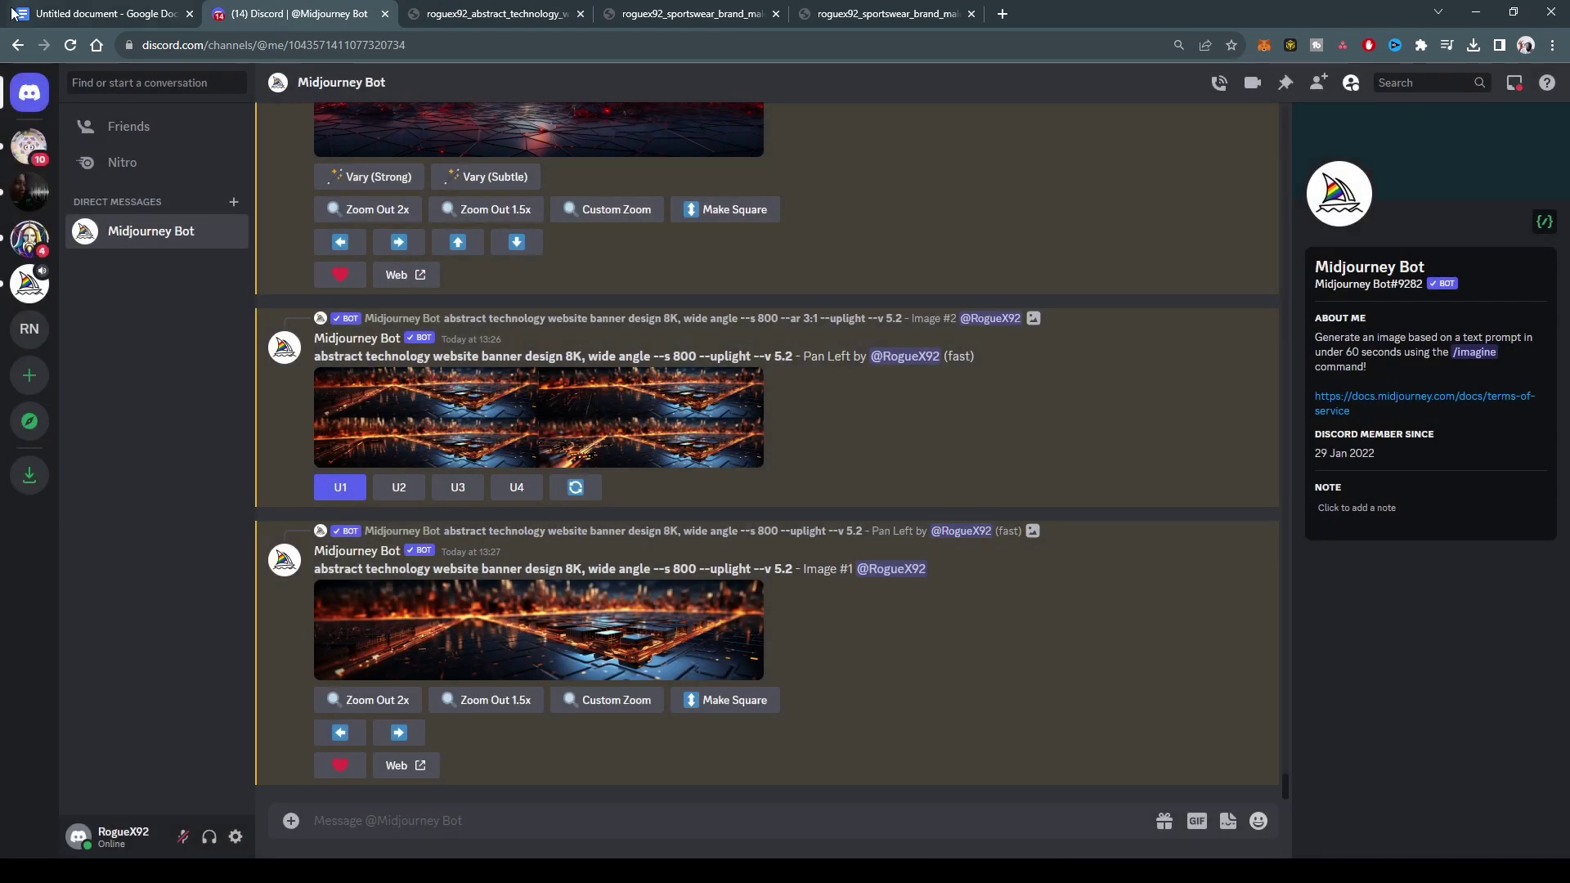
{"action": "left_click", "coordinate": [74, 14]}
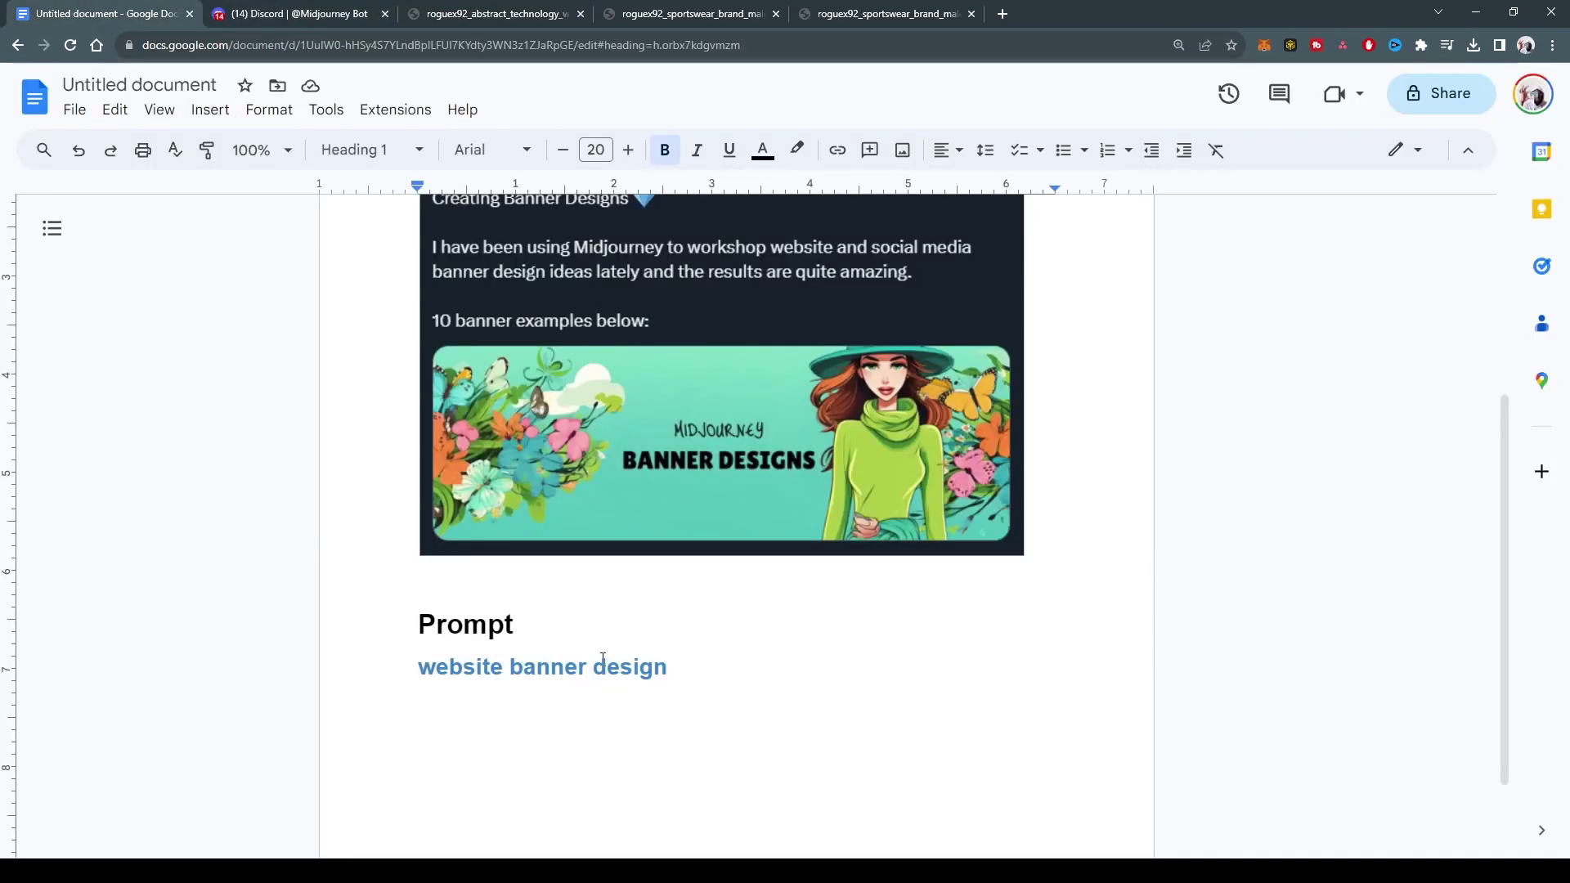
Return to Discord and scroll through the technology upscales and Pan Left grid.
{"action": "key", "text": "ctrl+Tab"}
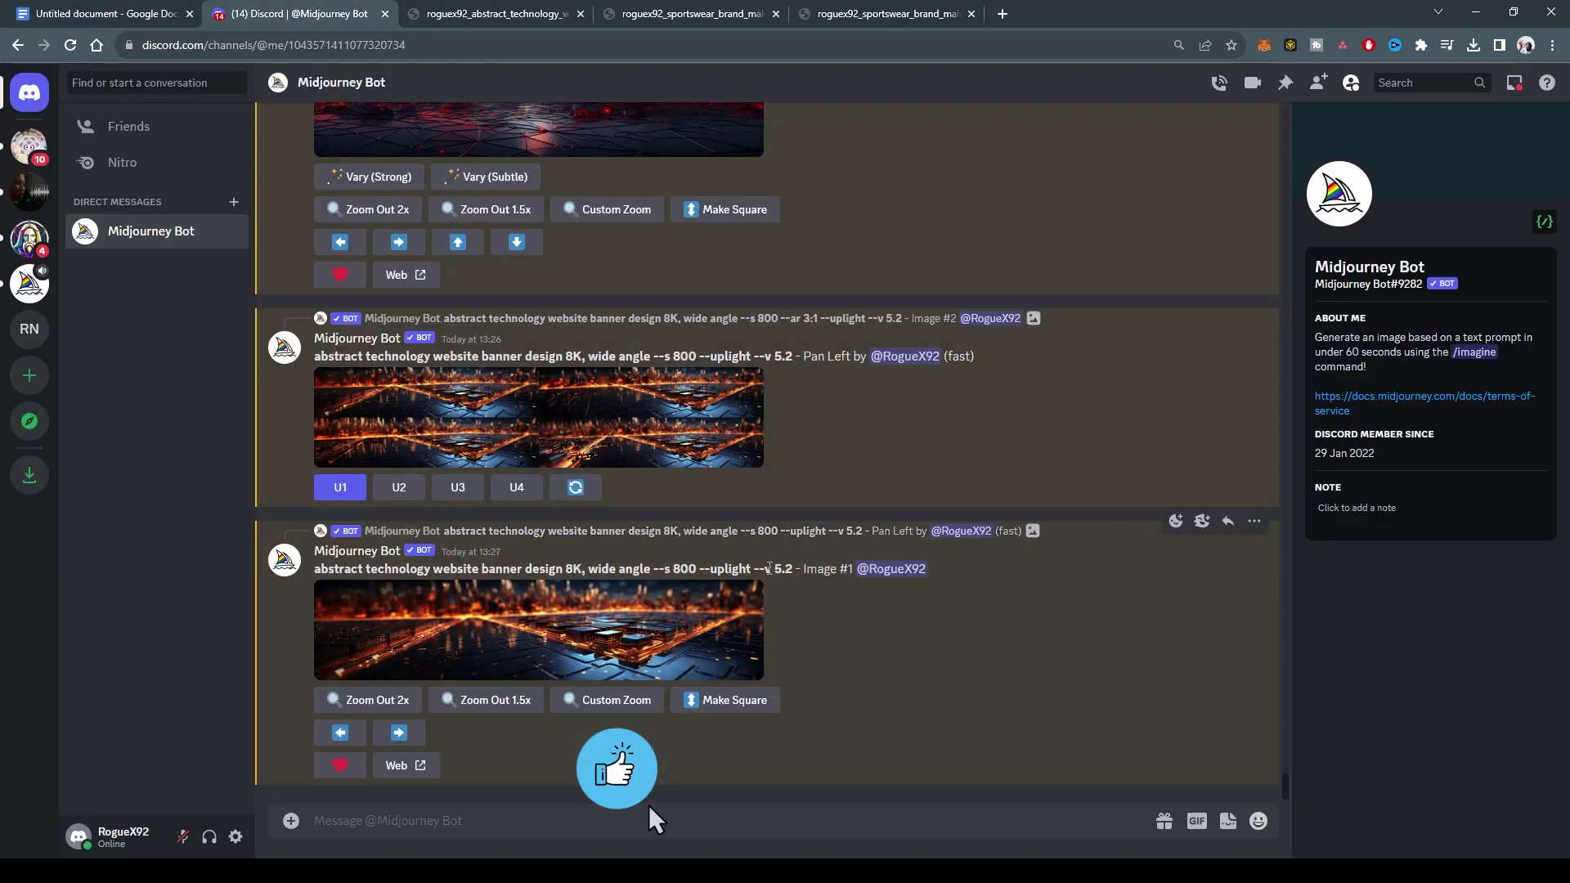
{"action": "scroll", "coordinate": [649, 797], "scroll_direction": "up", "scroll_amount": 15}
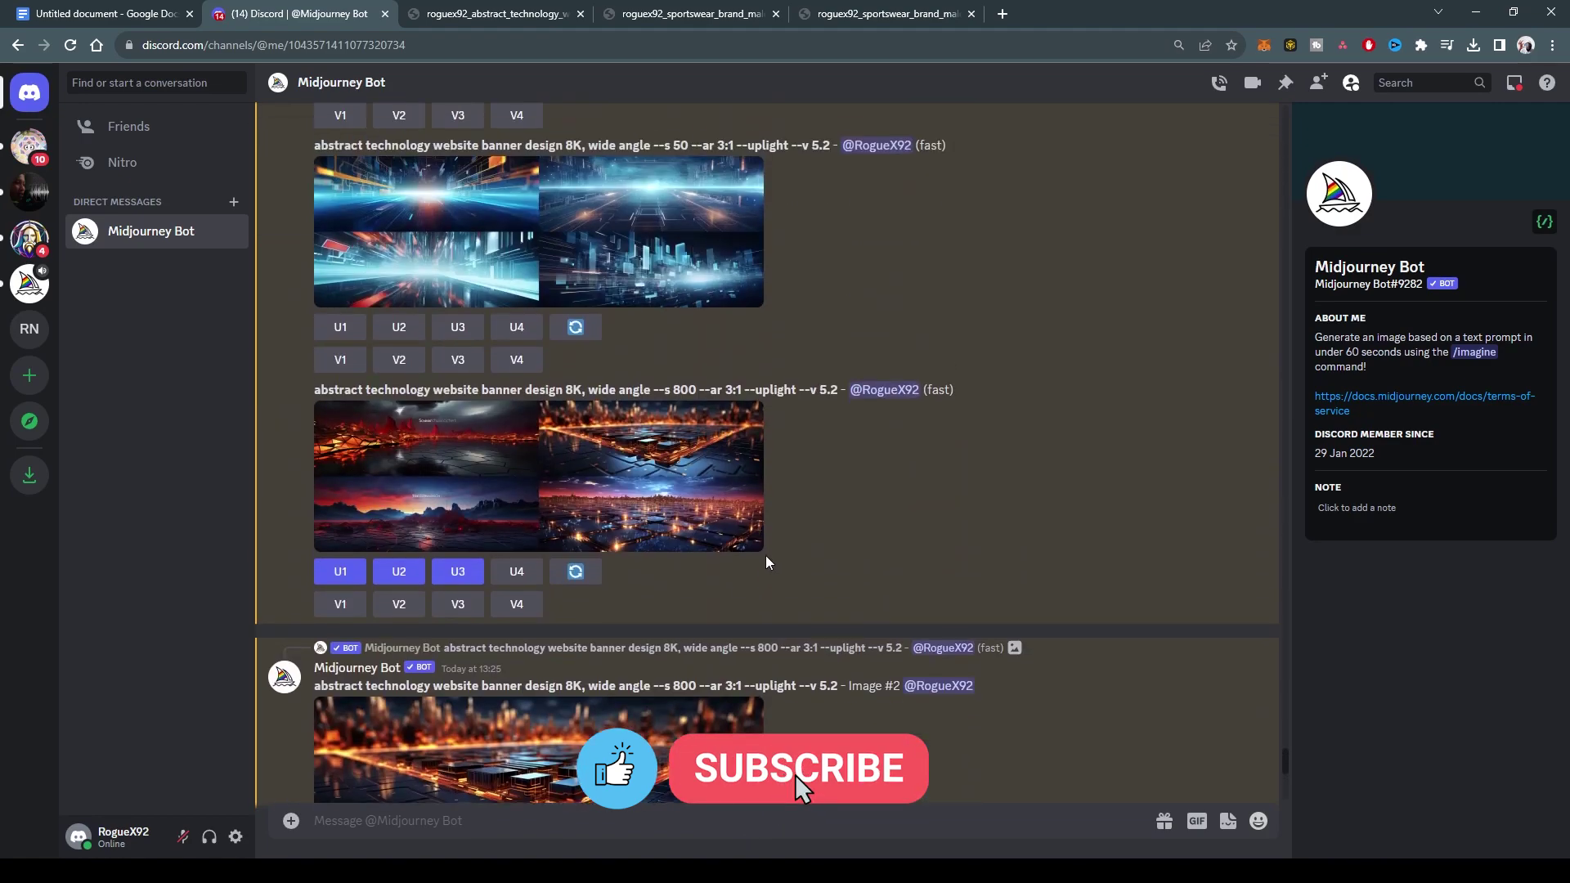
{"action": "scroll", "coordinate": [795, 773], "scroll_direction": "up", "scroll_amount": 15}
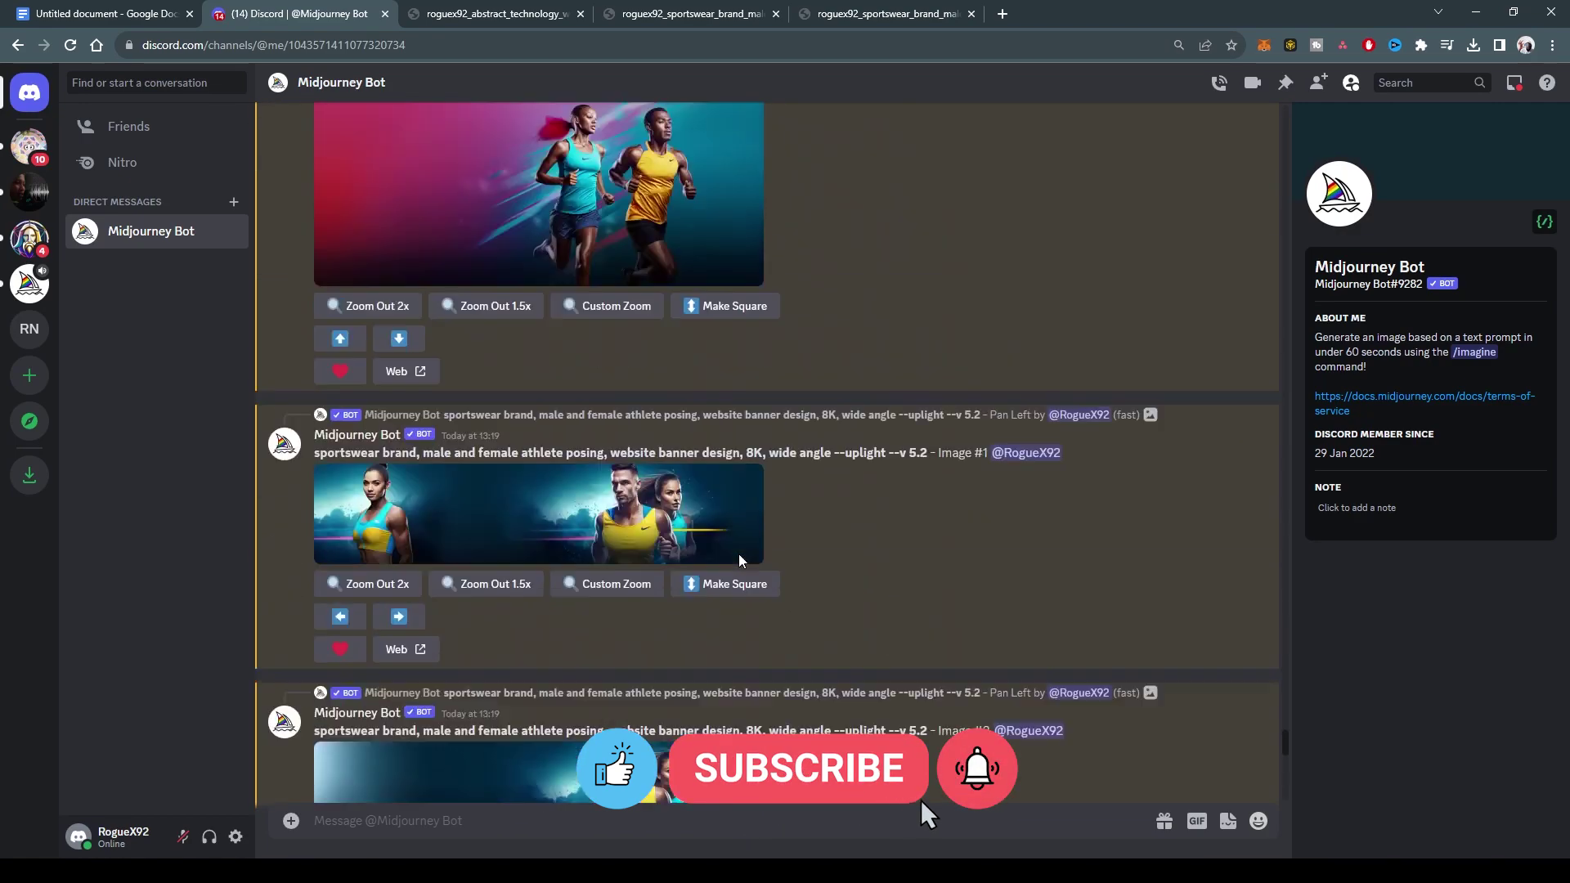
{"action": "scroll", "coordinate": [740, 560], "scroll_direction": "up", "scroll_amount": 15}
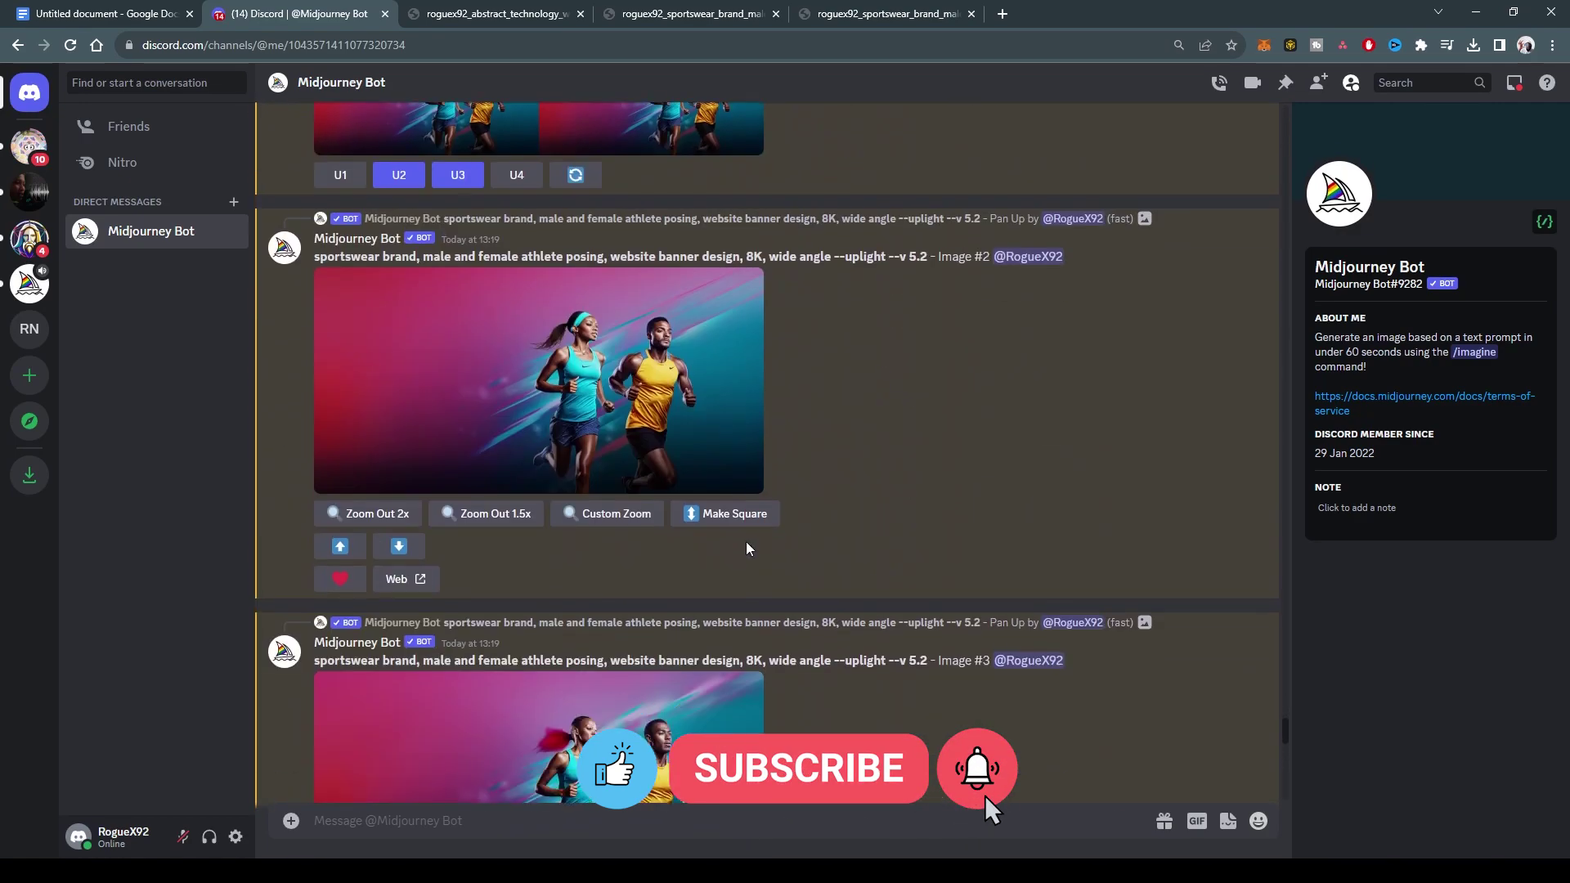
{"action": "scroll", "coordinate": [988, 556], "scroll_direction": "up", "scroll_amount": 15}
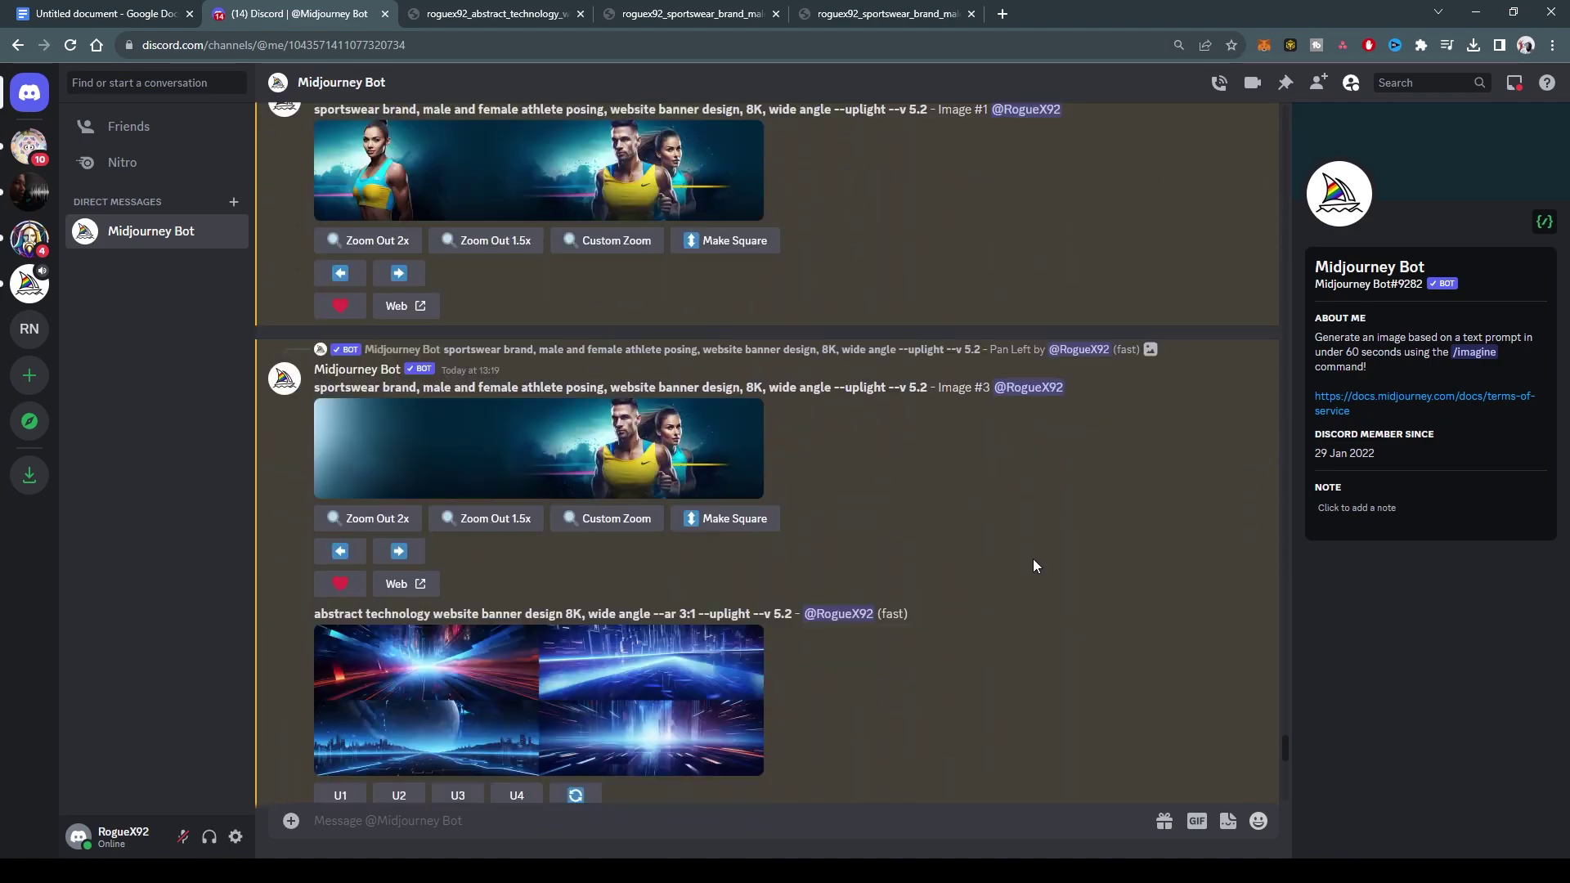
{"action": "scroll", "coordinate": [1032, 557], "scroll_direction": "down", "scroll_amount": 15}
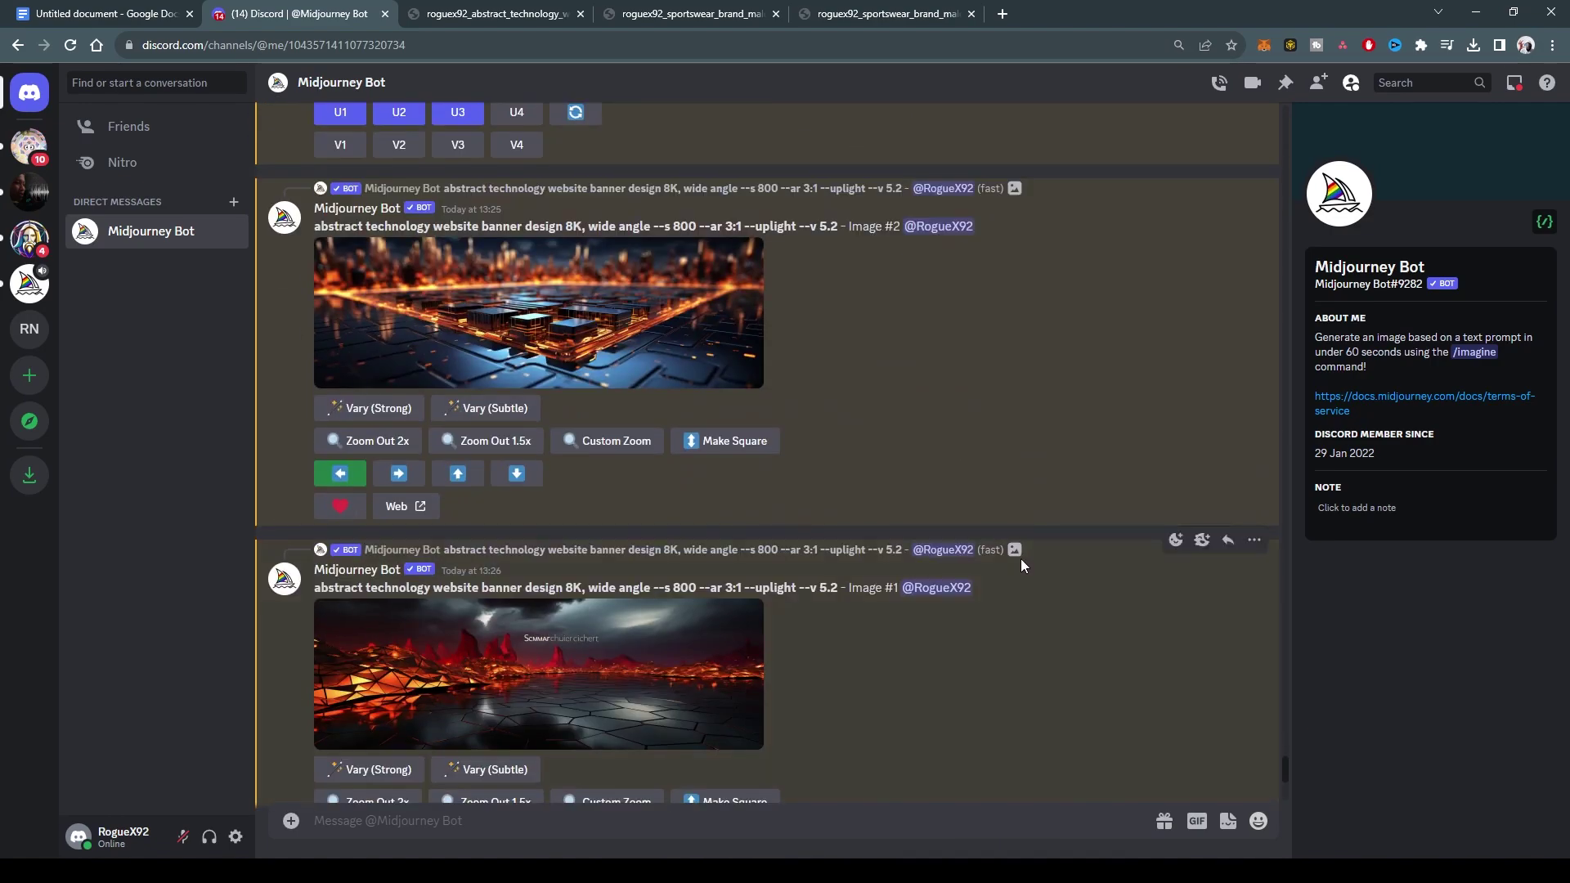
{"action": "scroll", "coordinate": [993, 553], "scroll_direction": "down", "scroll_amount": 8}
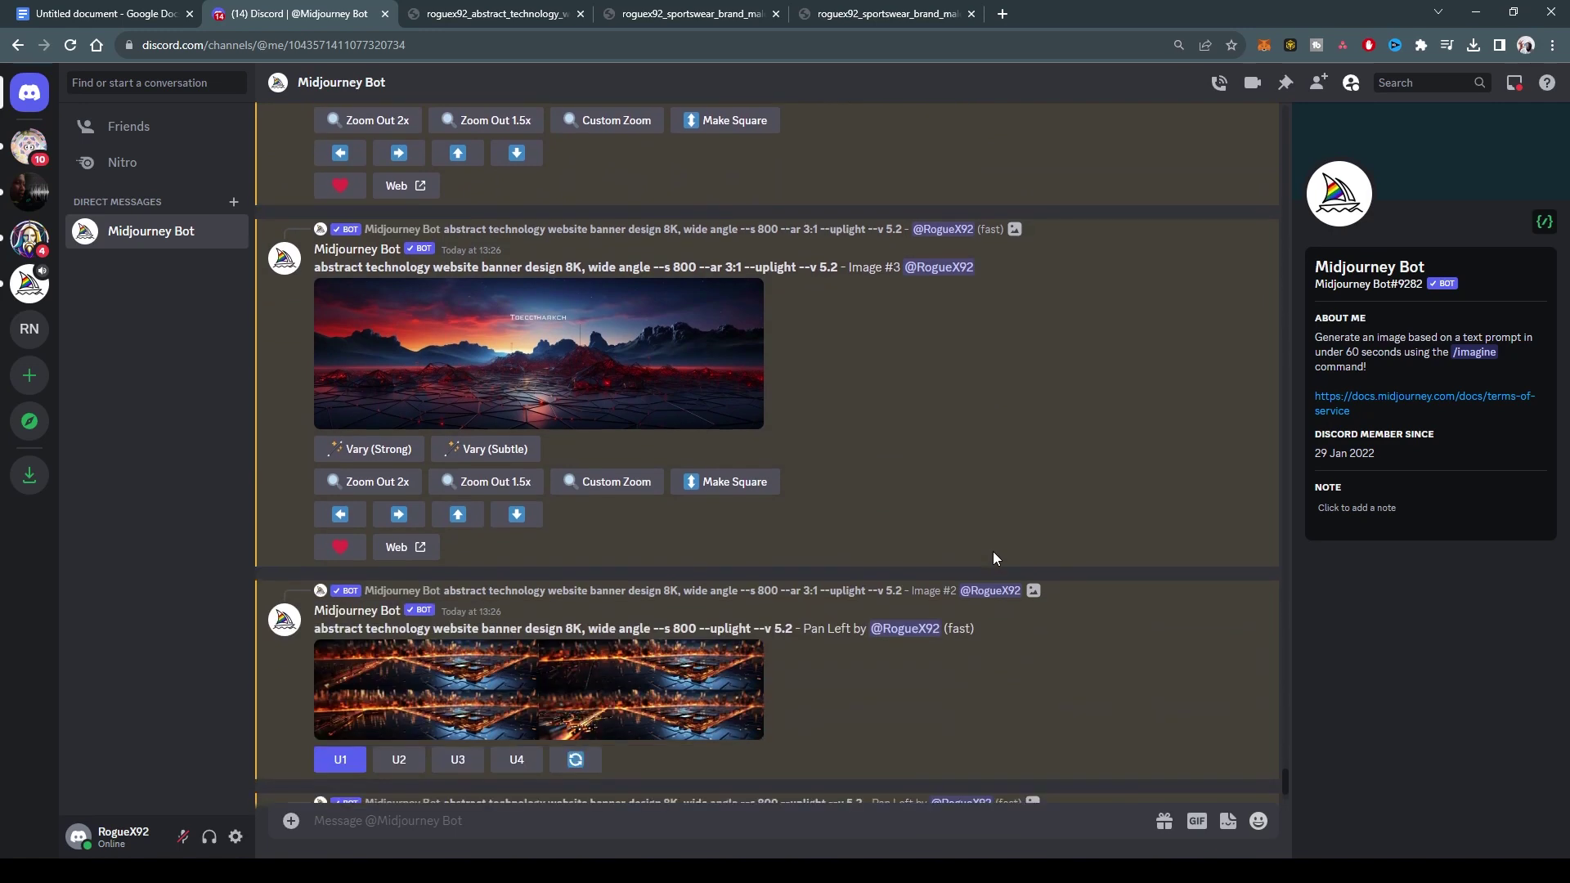